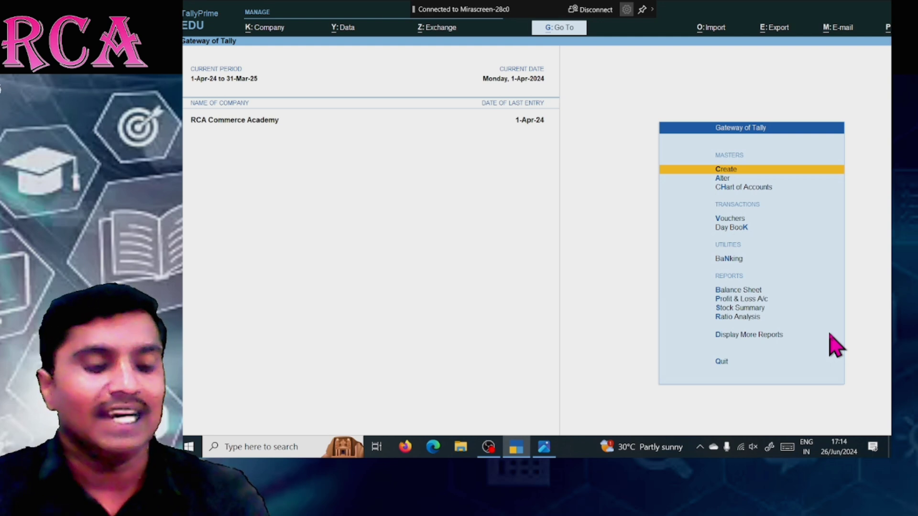
Check the journal entries in the assignment image, and start a new TallyPrime company with Sachin Enterprises as company and mailing name
key(alt+Tab)
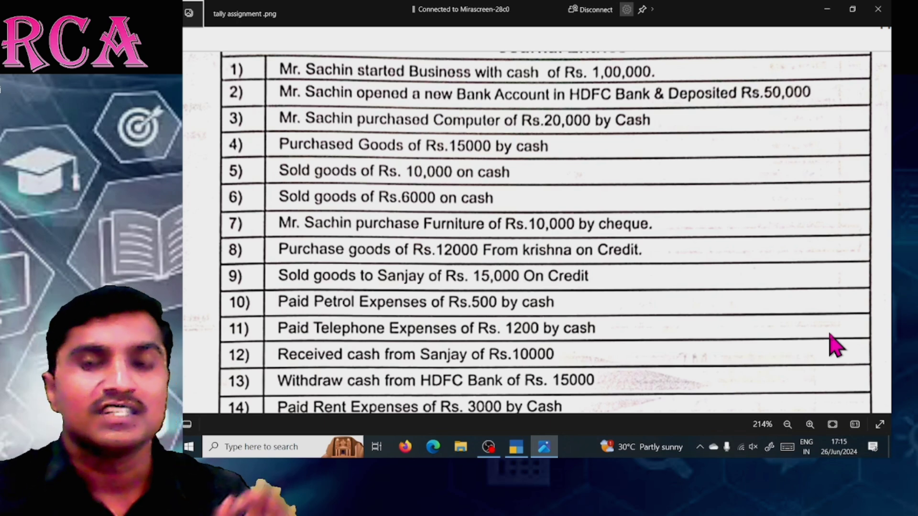
key(alt+Tab)
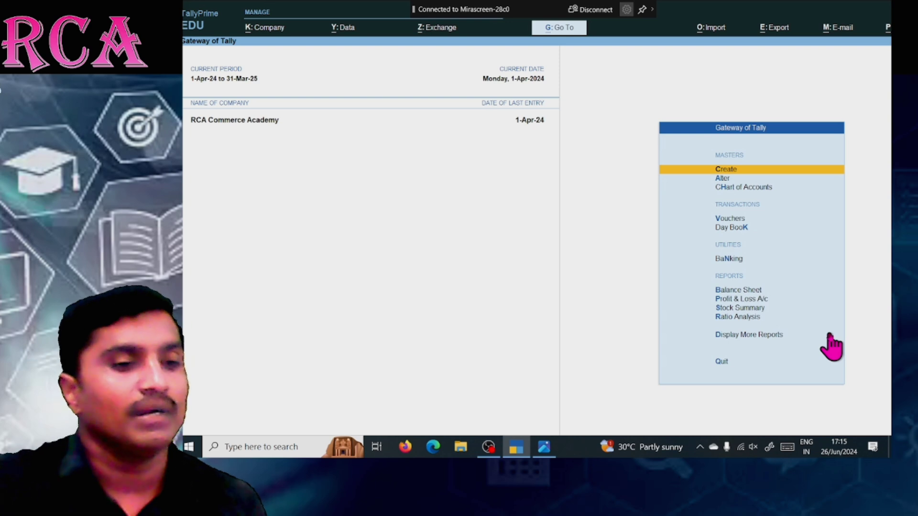
click(255, 34)
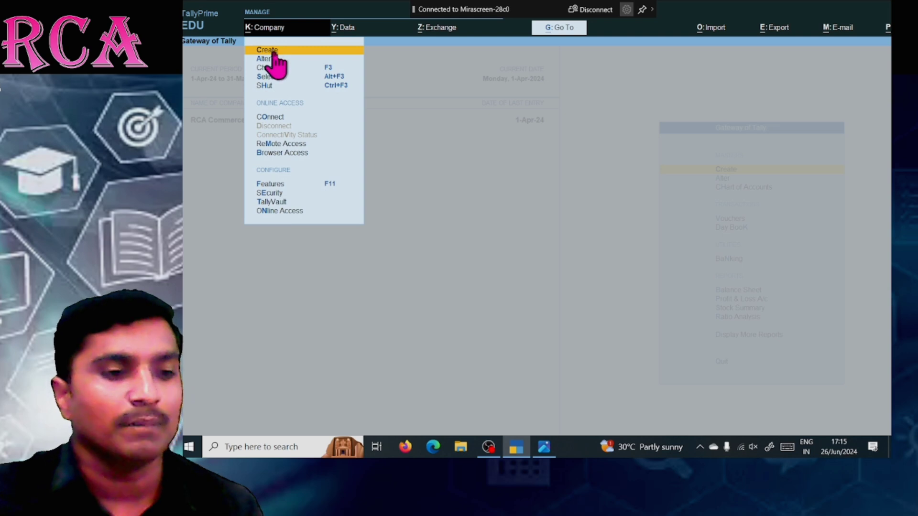
click(276, 51)
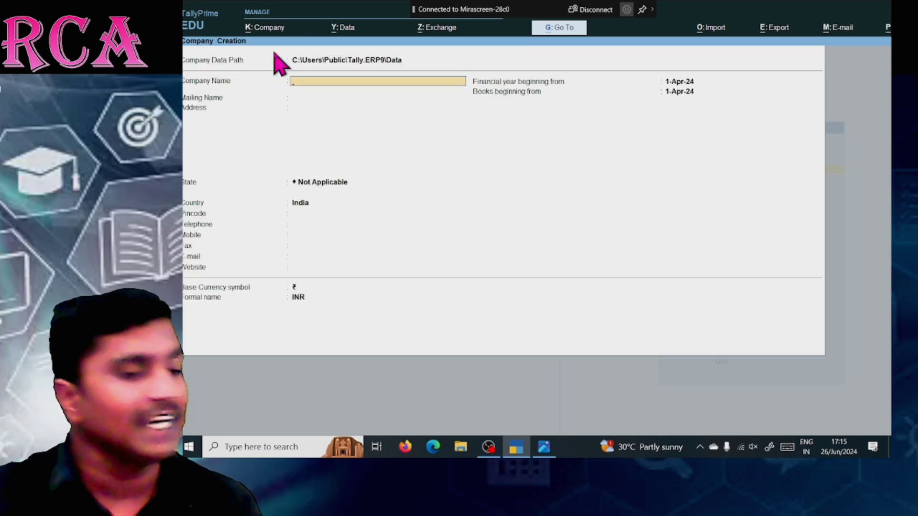
text(Sachin)
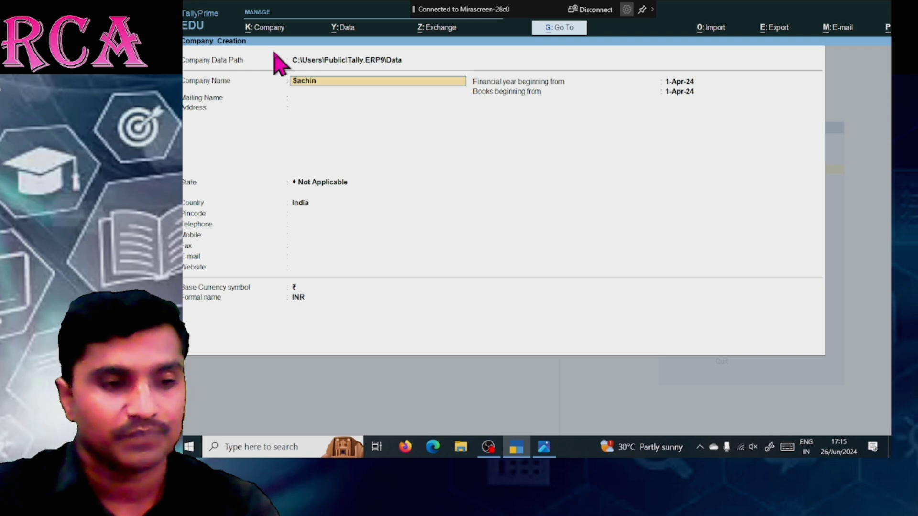
text( Ente)
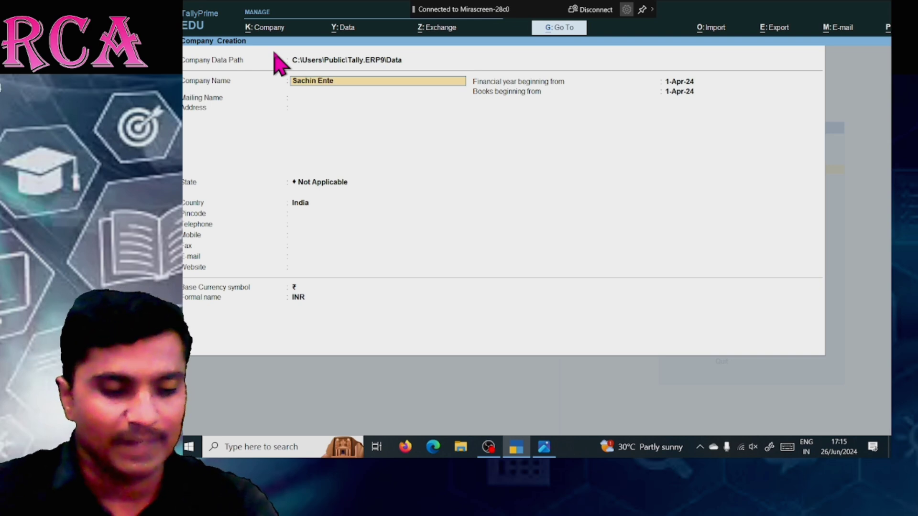
text(rprises)
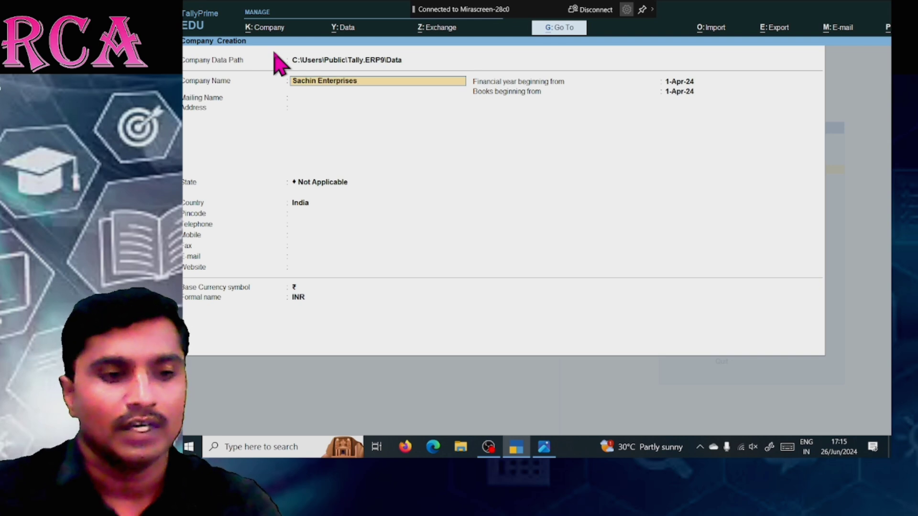
key(Return)
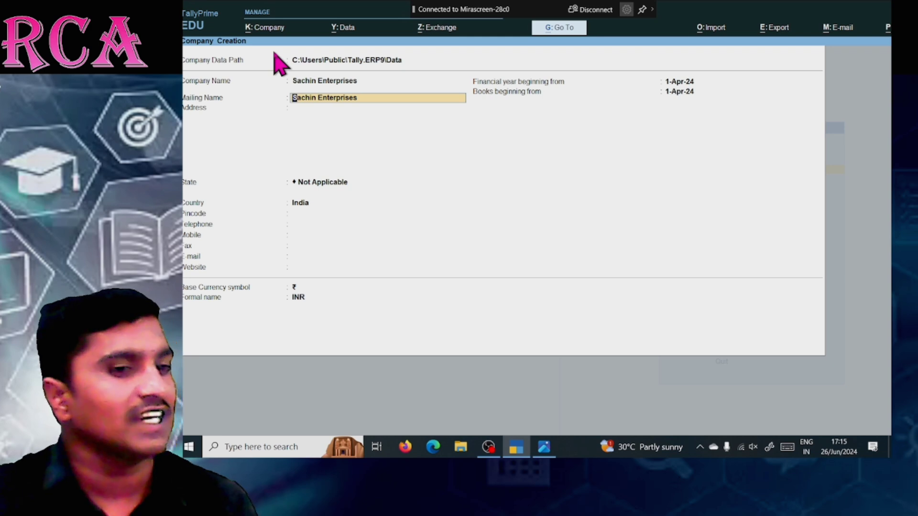
key(Return)
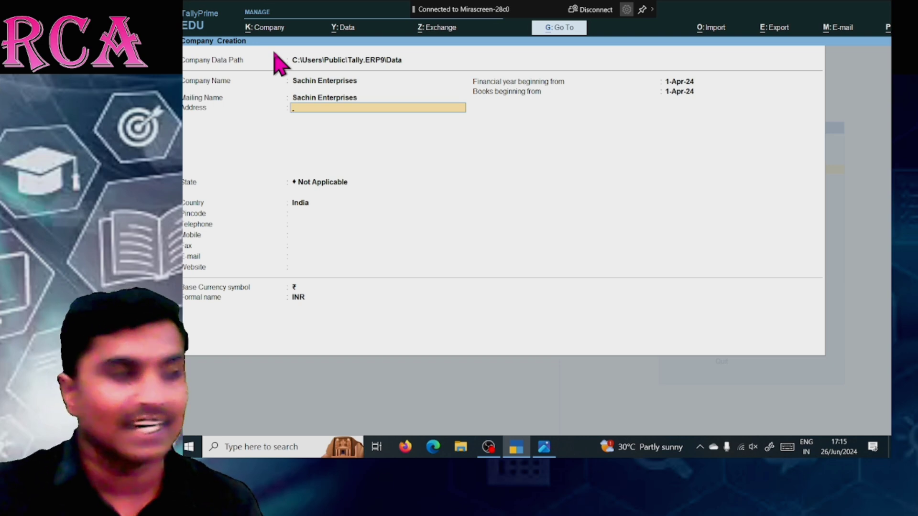
Set the company's state to Maharashtra, leave the address and contact details blank, keep 1-Apr-24 as the year start, and save the company
key(Return)
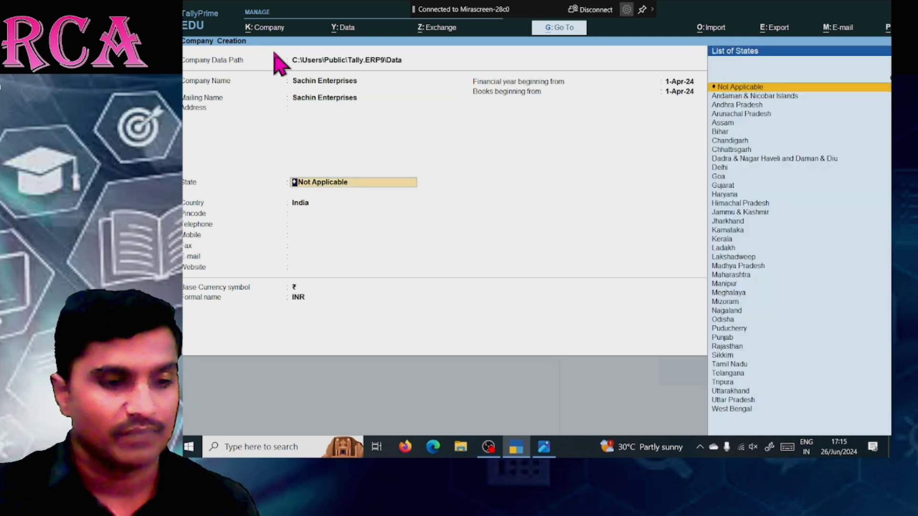
text(mah)
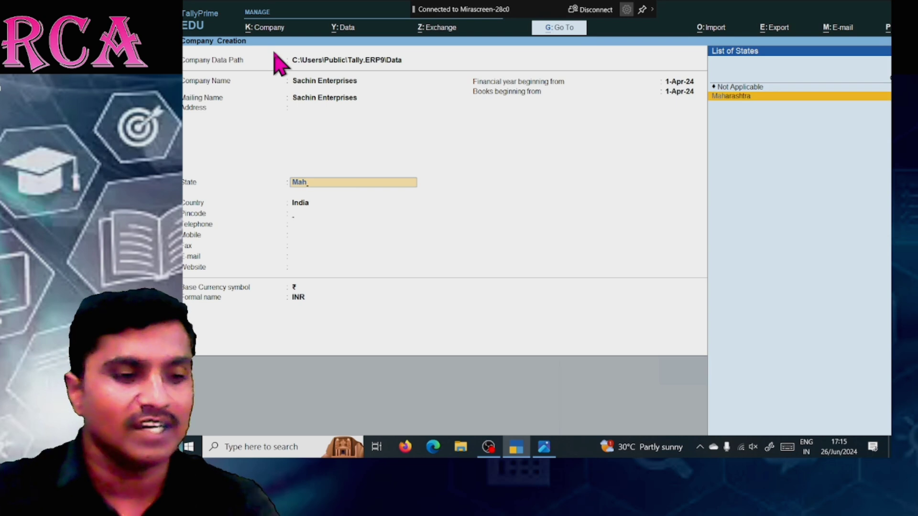
key(Return)
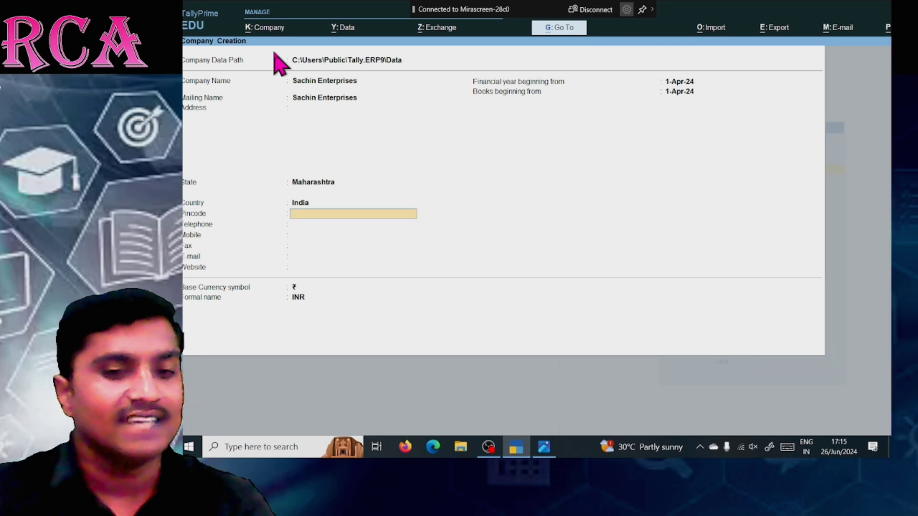
key(Return)
key(Return)
key(Return)
key(Return)
key(Return)
key(Return)
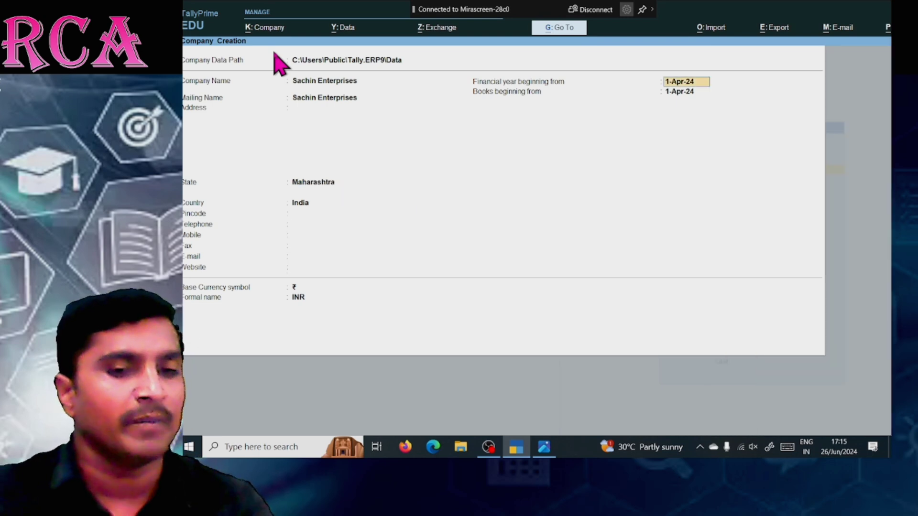
key(Return)
key(Return)
key(Return)
key(Return)
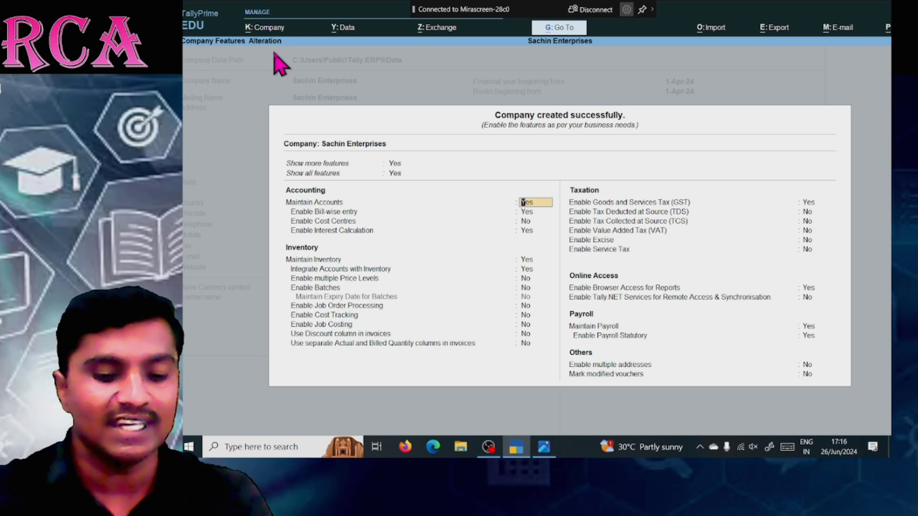
Accept the default accounting and inventory features for Sachin Enterprises and keep GST enabled to reach its GST details
key(Return)
key(Return)
key(Return)
key(Return)
key(Return)
key(Return)
key(Return)
key(Return)
key(Return)
key(Return)
key(Return)
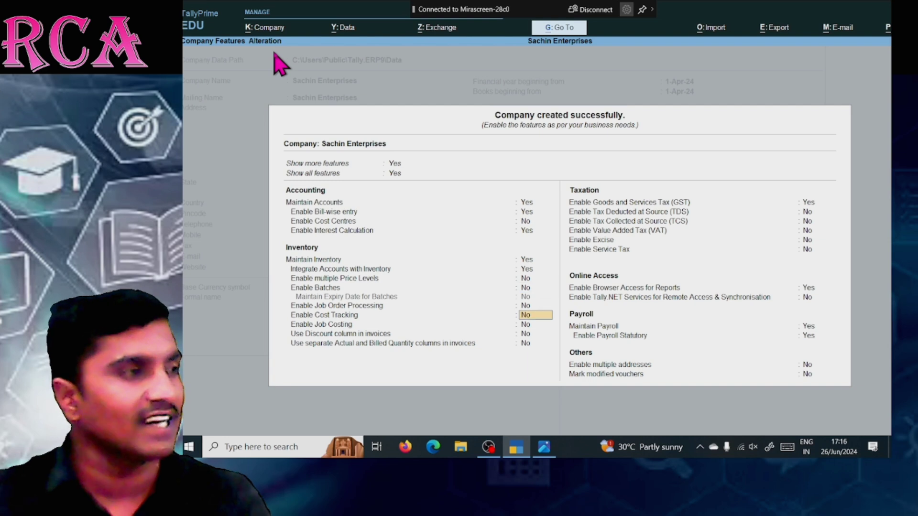
key(Return)
key(Return)
key(Return)
key(Return)
key(Return)
key(Return)
key(Return)
key(Return)
key(Return)
key(Return)
key(Return)
key(Return)
key(Return)
key(Return)
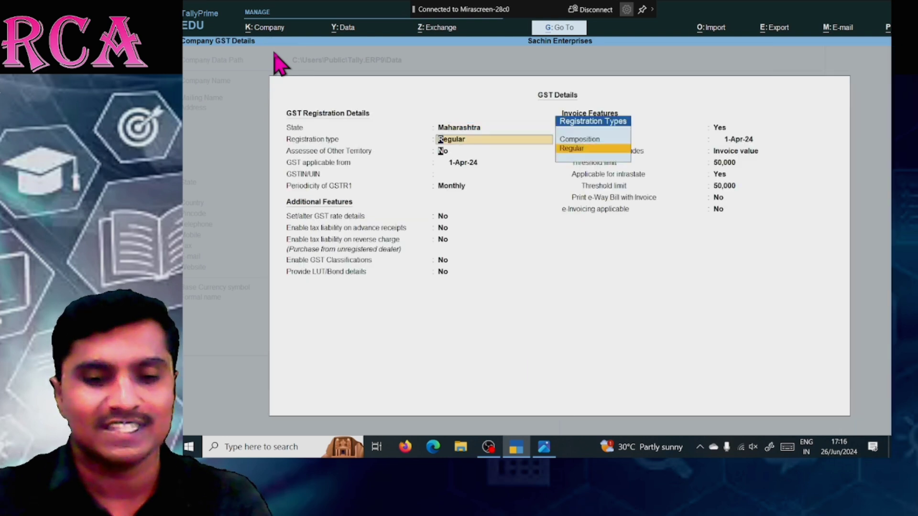
Accept the GST details with Regular registration, monthly GSTR1, and e-Way Bill applicable from 1-Apr-24 based on invoice value
key(Return)
key(Return)
key(Return)
key(Return)
key(Return)
key(Return)
key(Return)
key(Return)
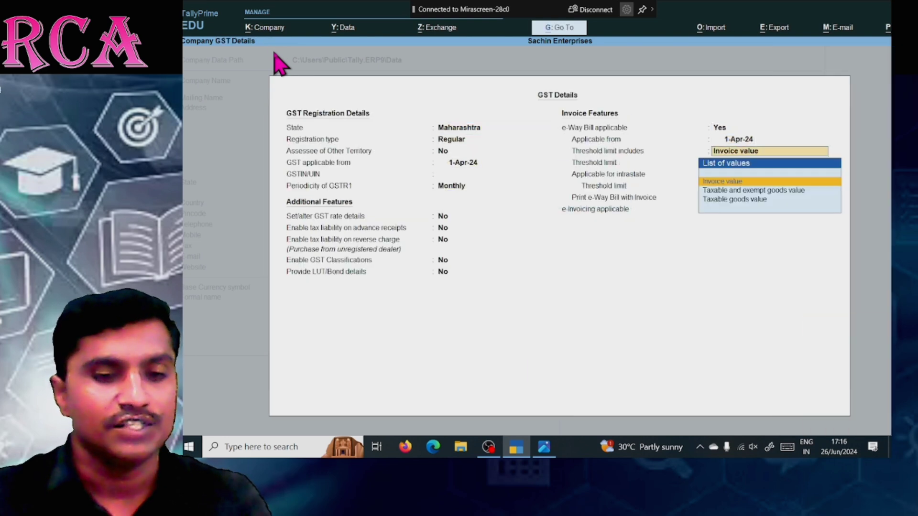
key(Return)
key(Return)
key(Return)
key(Return)
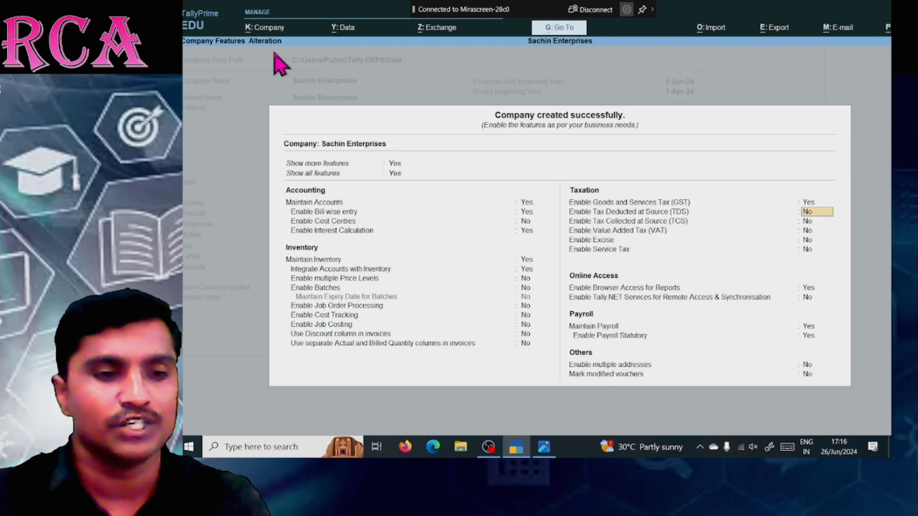
Keep the remaining taxation, online access and payroll options, leave the payroll statutory details blank, and save the company features
key(Return)
key(Return)
key(Return)
key(Return)
key(Return)
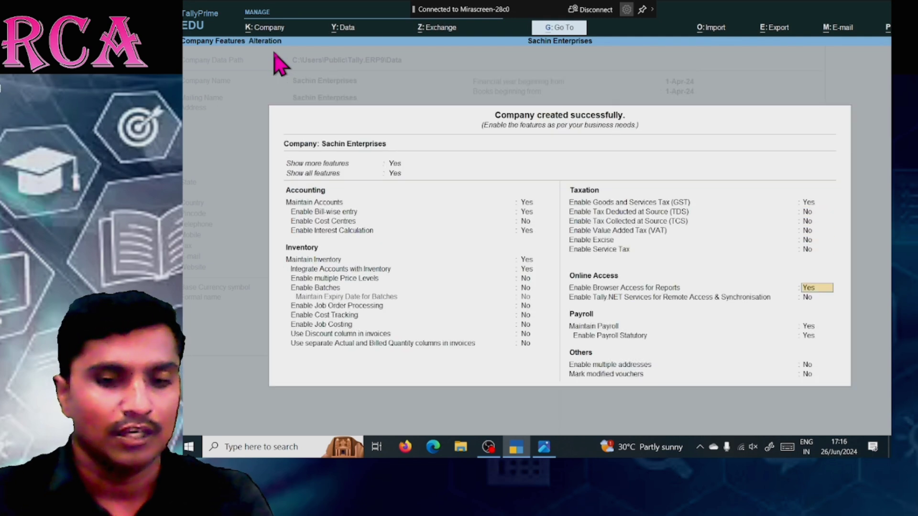
key(Return)
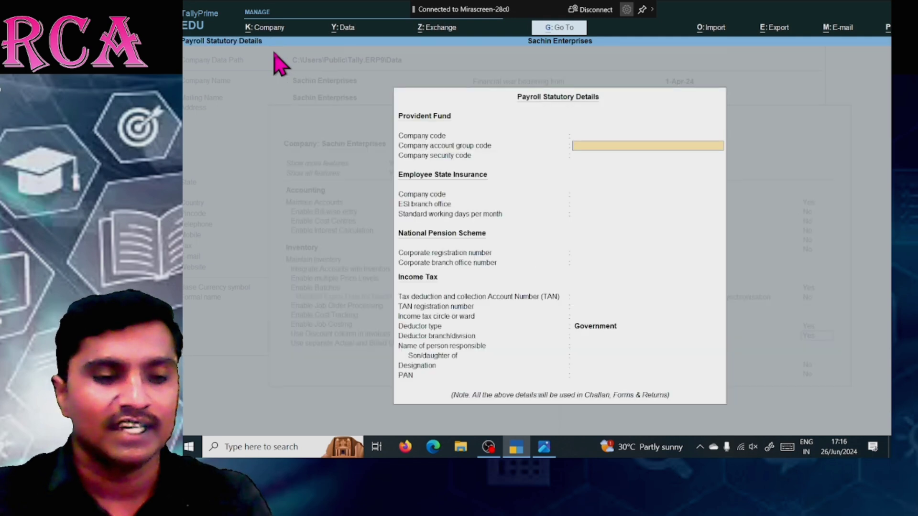
key(Return)
key(Return)
key(Return)
key(Return)
key(ctrl+a)
key(Return)
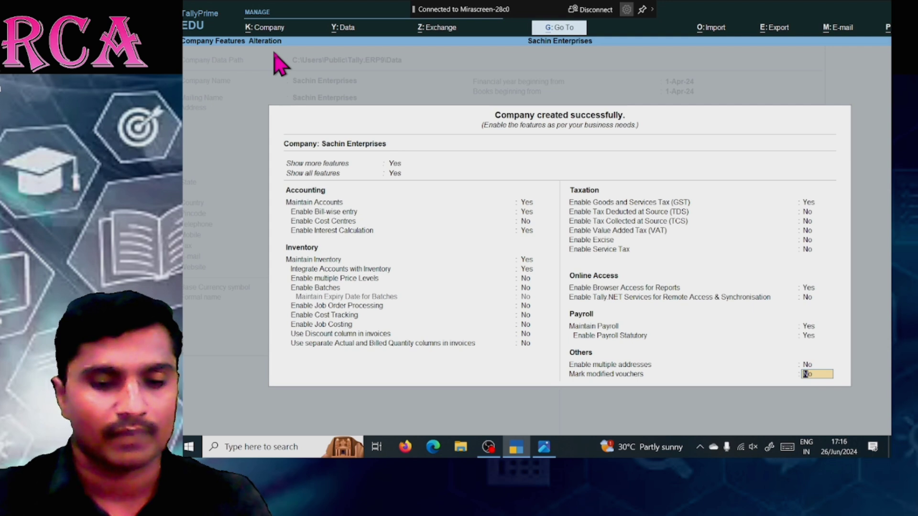
key(Return)
key(Return)
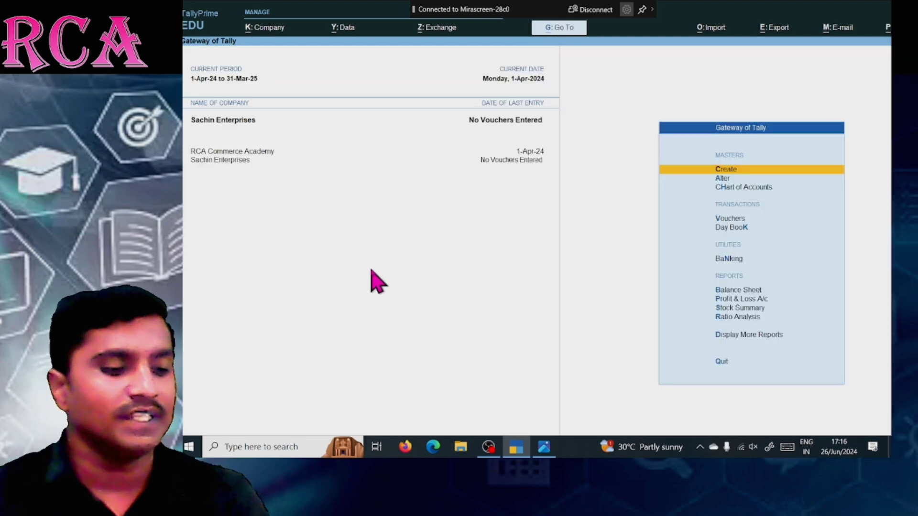
Shut the RCA Commerce Academy company so only Sachin Enterprises stays open
key(alt+F1)
key(y)
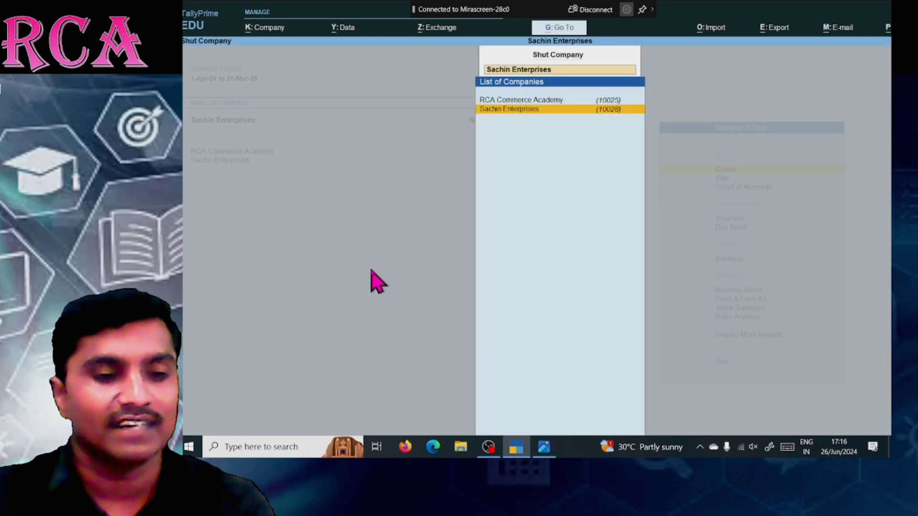
key(Up)
key(Return)
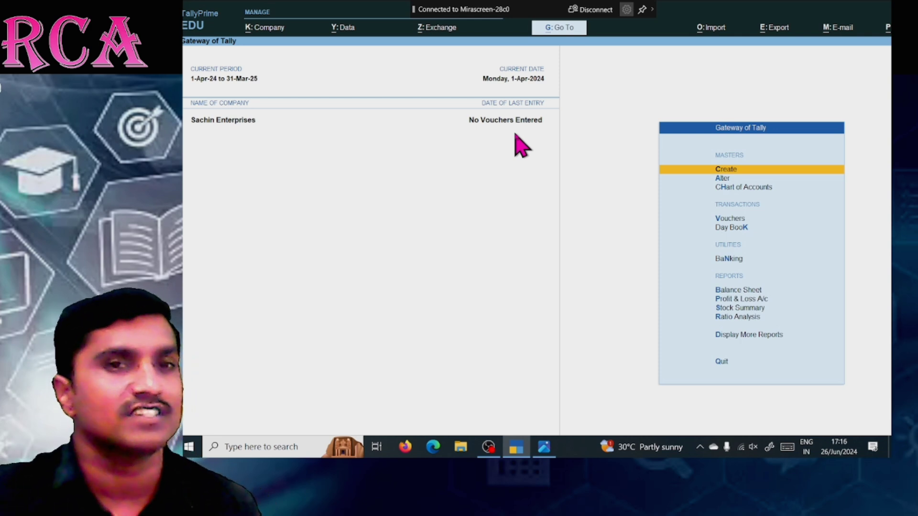
Check the first transaction in the assignment image, and open a Receipt voucher for Sachin Enterprises in TallyPrime
key(alt+Tab)
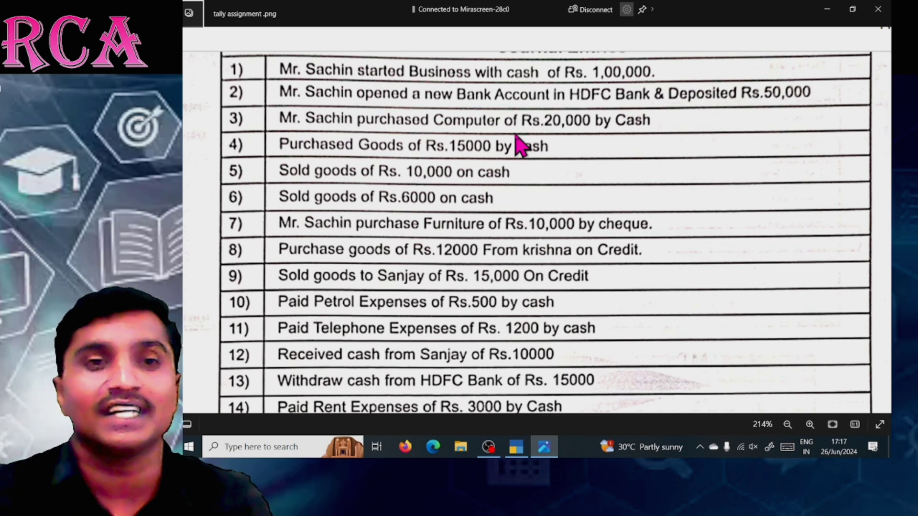
key(alt+Tab)
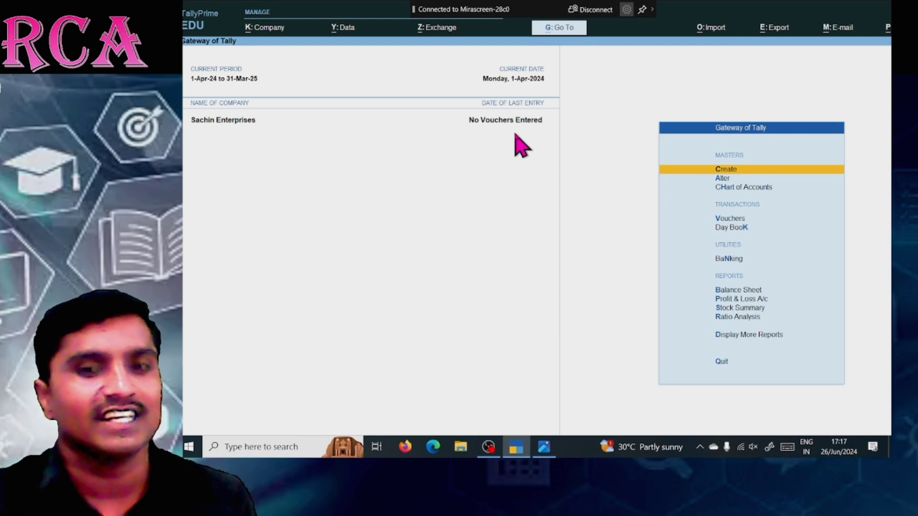
key(Down)
key(Down)
key(Down)
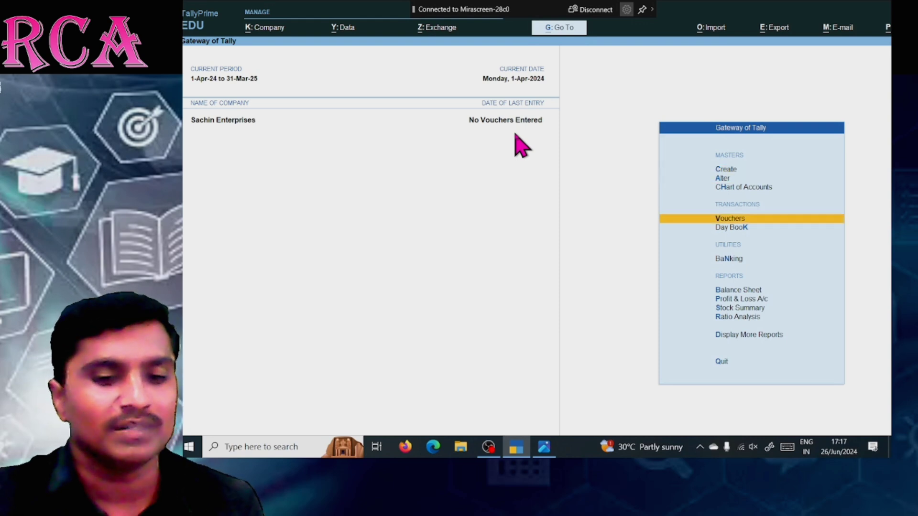
key(Return)
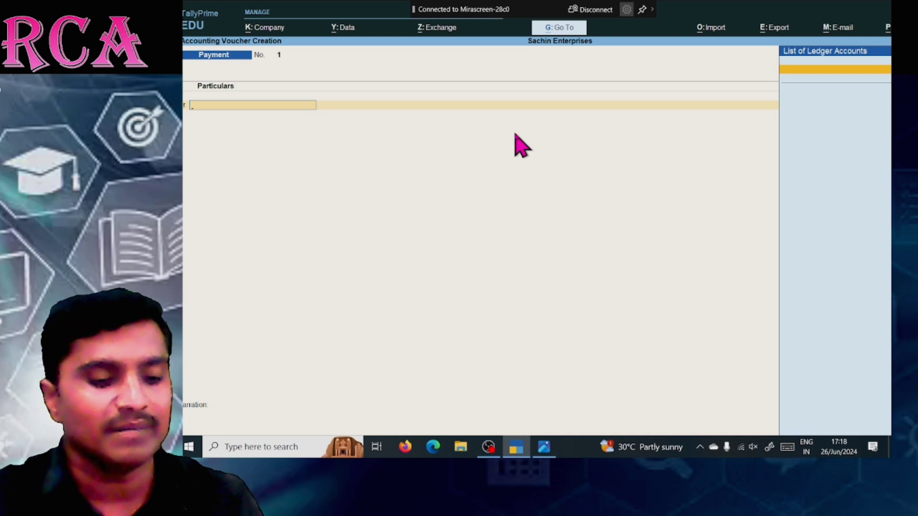
key(F6)
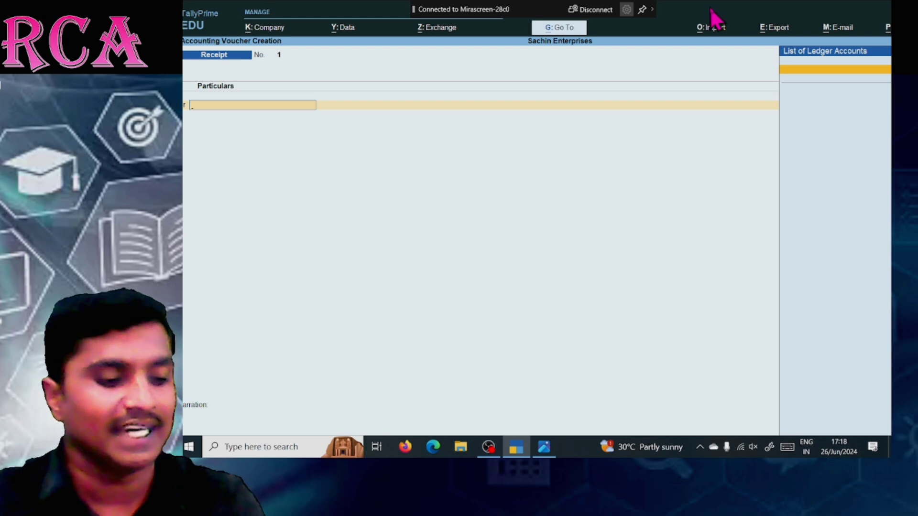
Create a ledger from the Receipt voucher with the owner's first name, under Capital Account, without alias or interest calculation, keeping the mailing name
key(alt+c)
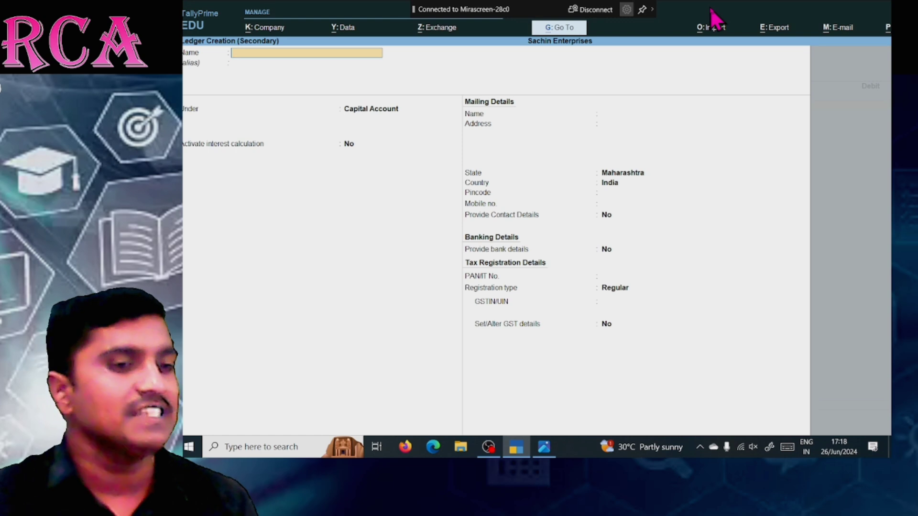
text(Sachin)
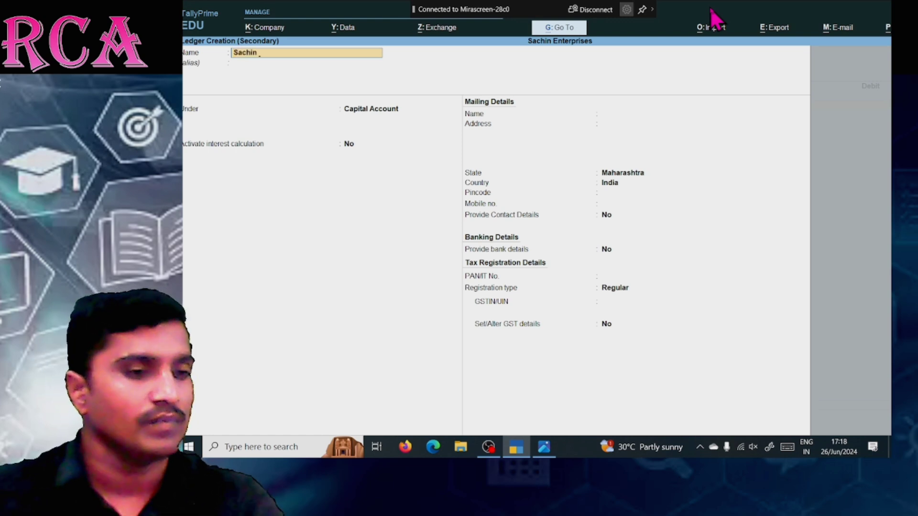
key(Return)
key(Return)
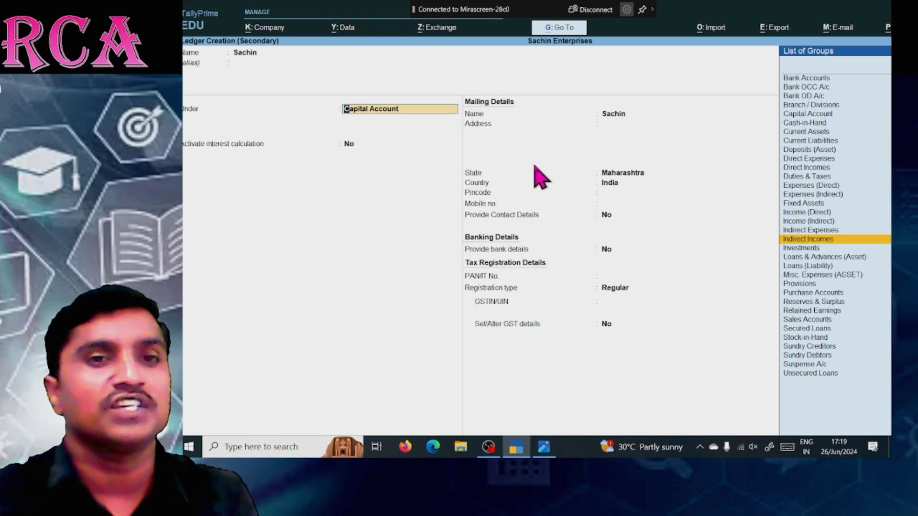
key(Return)
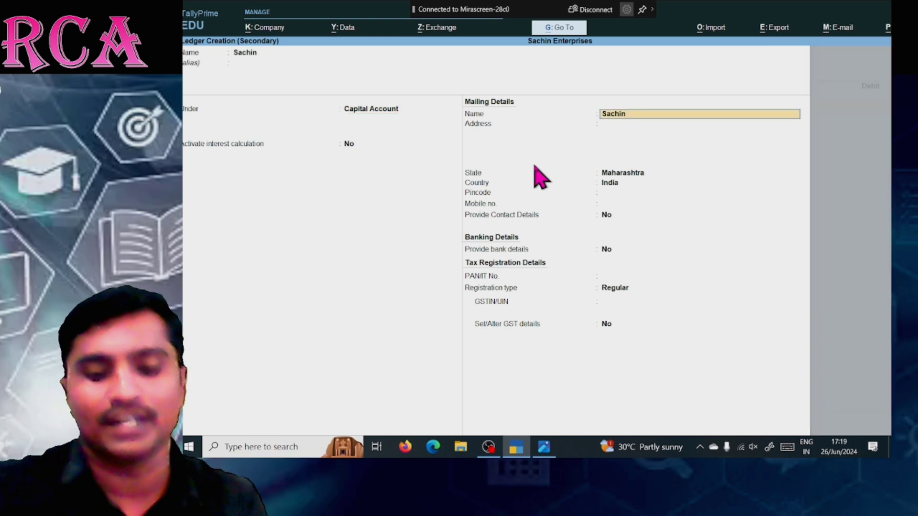
key(BackSpace)
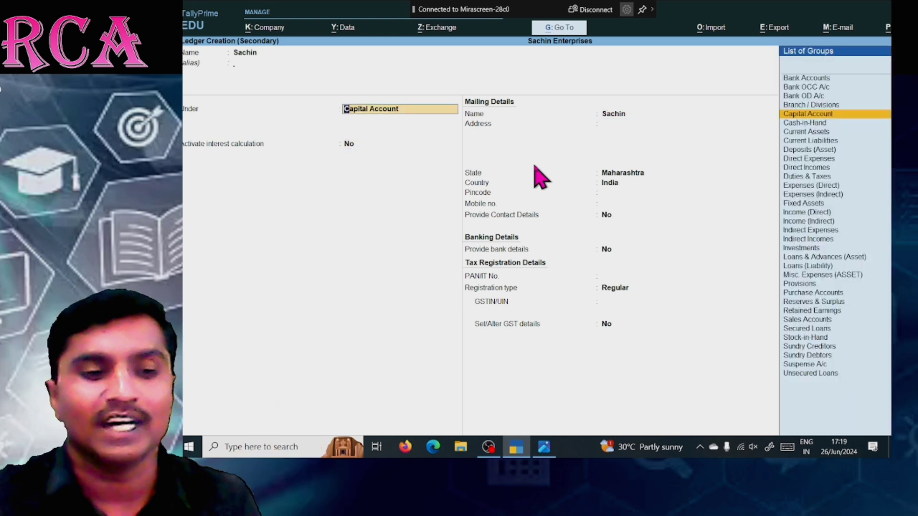
key(BackSpace)
key(Return)
key(Return)
key(Return)
key(Return)
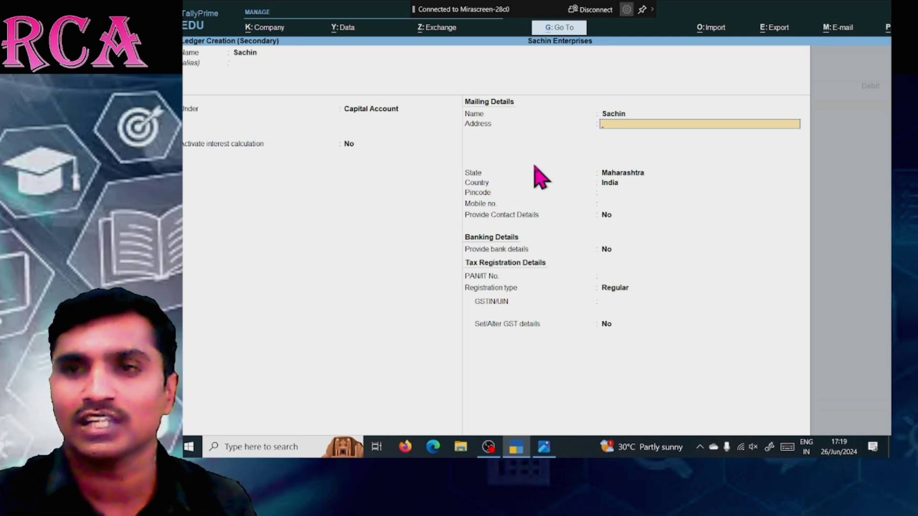
Leave the owner ledger's address, contact and bank details at their defaults, set its registration type to Unregistered, and save it
key(Return)
key(Return)
key(Return)
key(Return)
key(Return)
key(Return)
key(Return)
key(Return)
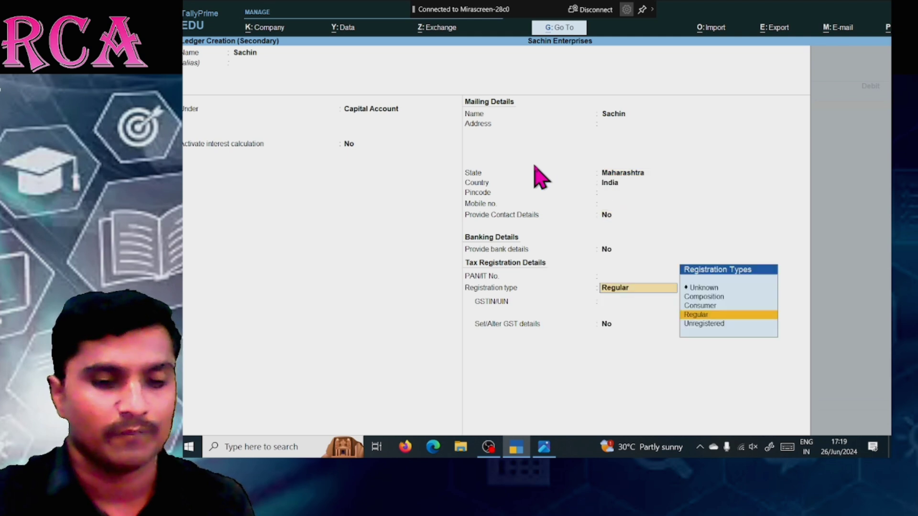
key(Down)
key(Return)
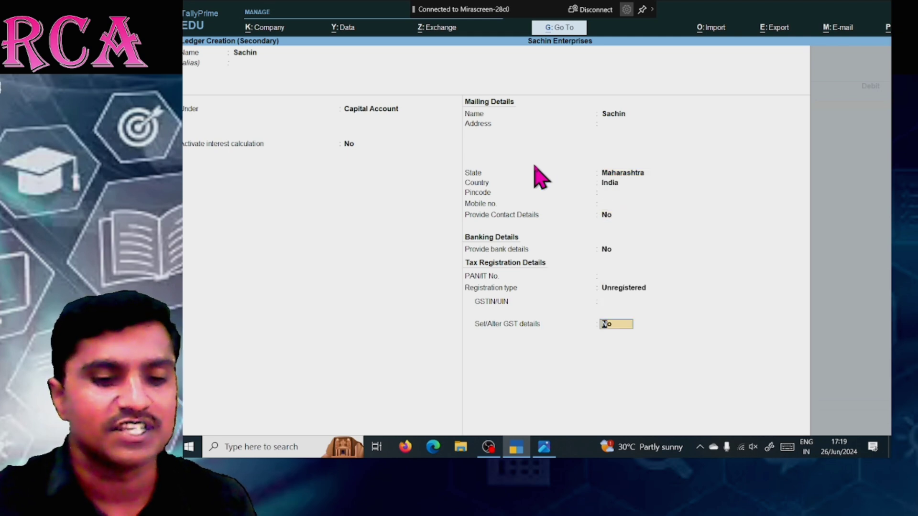
key(Return)
key(Return)
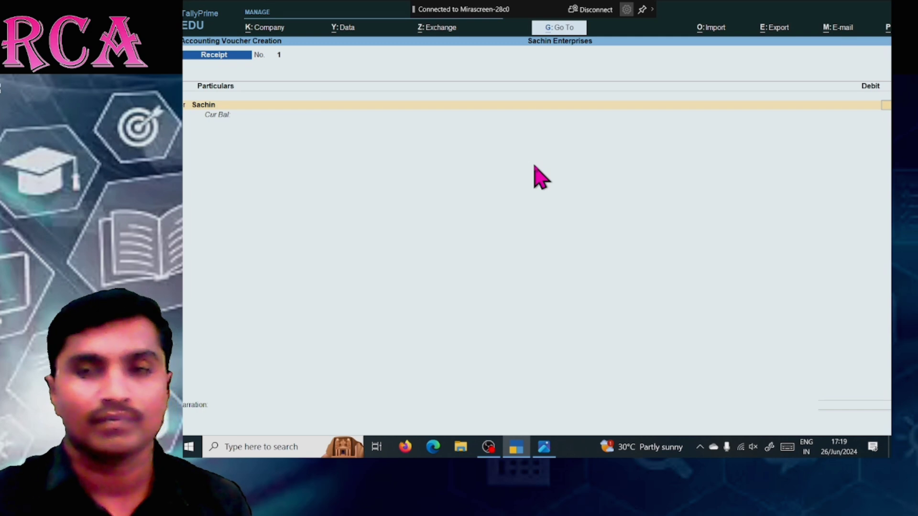
Check the capital amount in the assignment image, maximize the TallyPrime window, and credit the owner's ledger with 100000
double_click(696, 4)
key(alt+Tab)
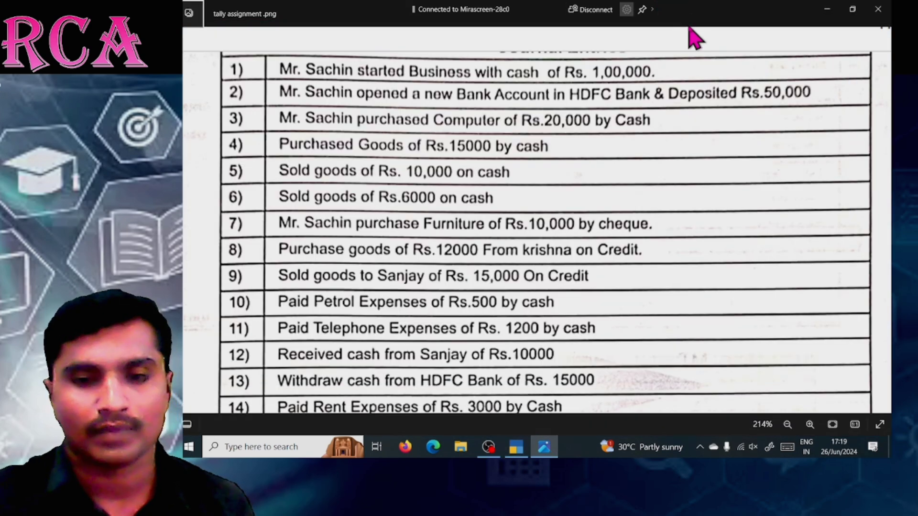
key(alt+Tab)
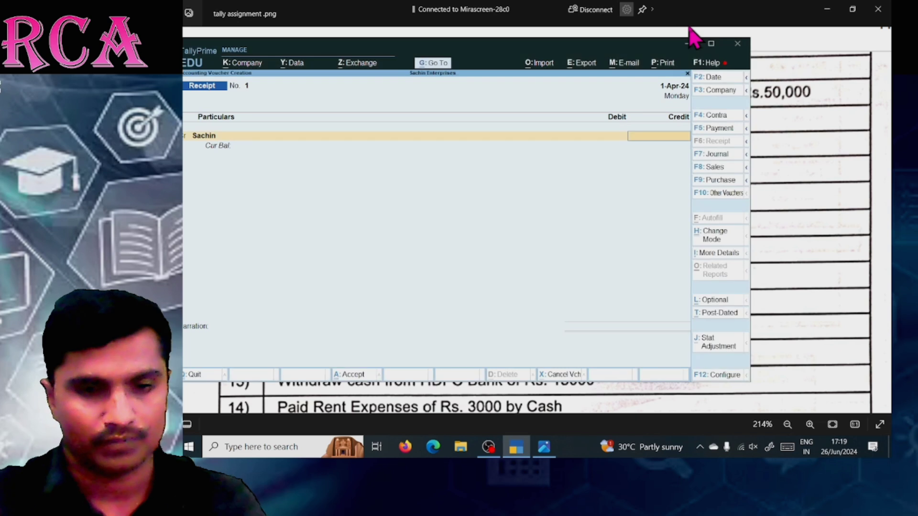
click(711, 45)
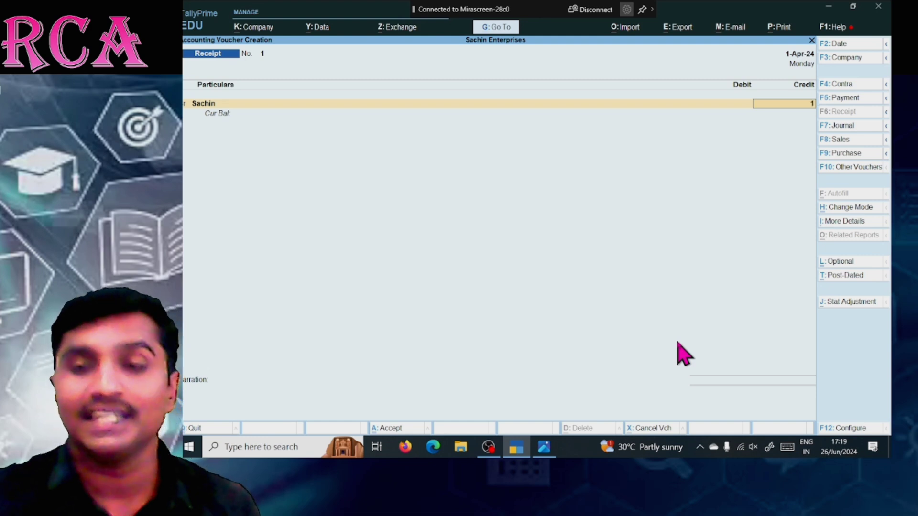
text(00000)
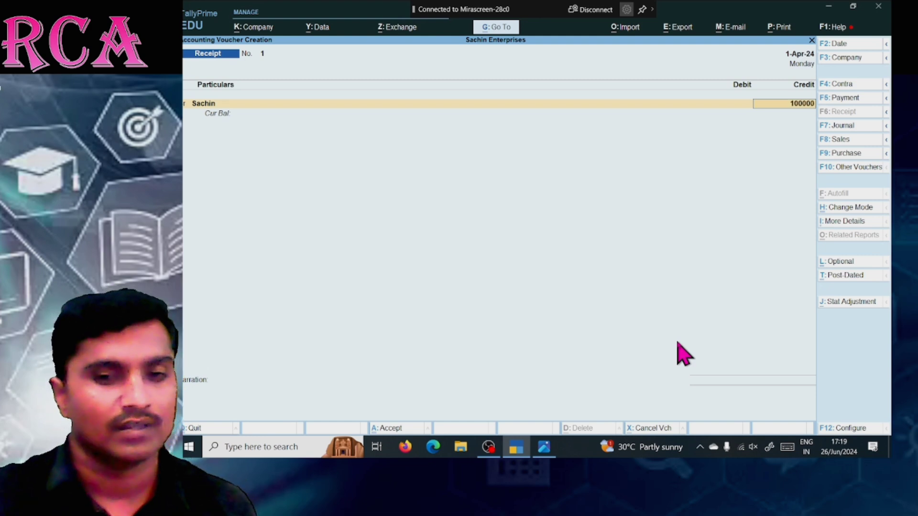
key(Return)
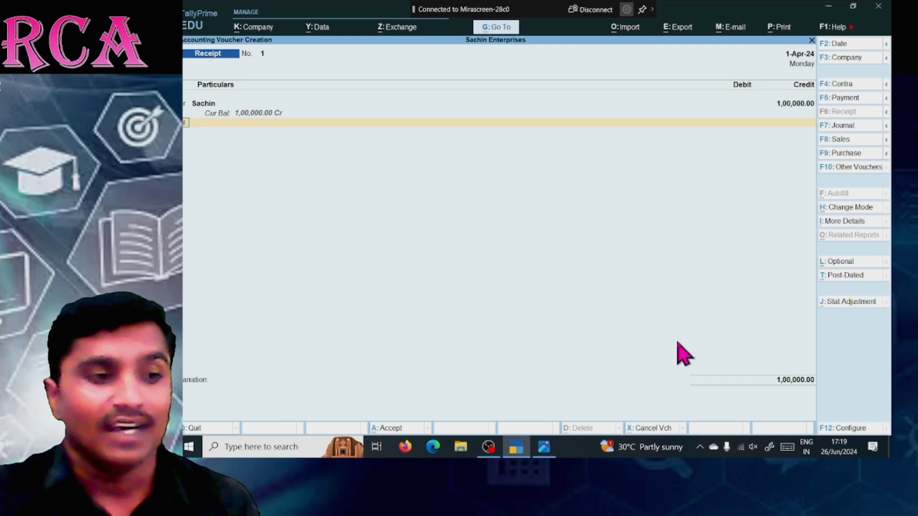
Recheck the first transaction in the assignment image and debit Cash with 1,00,000.00, keeping the default party details
key(Return)
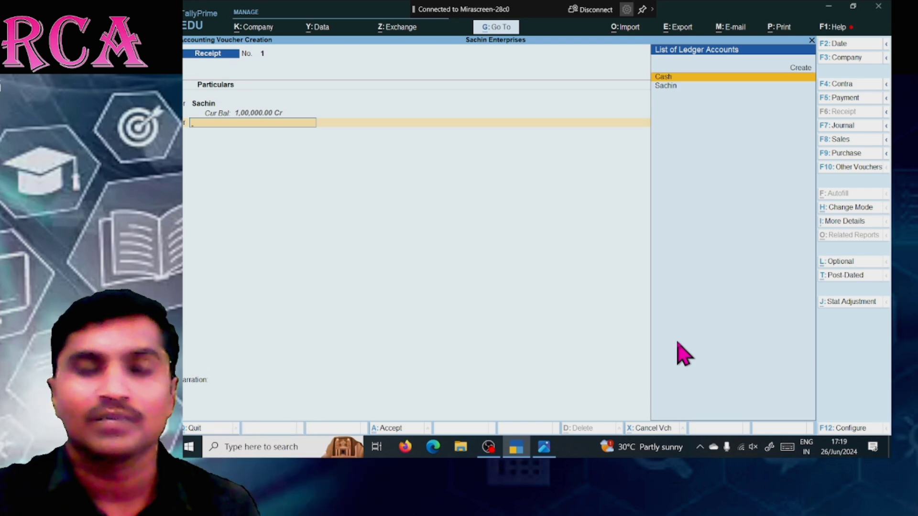
key(alt+Tab)
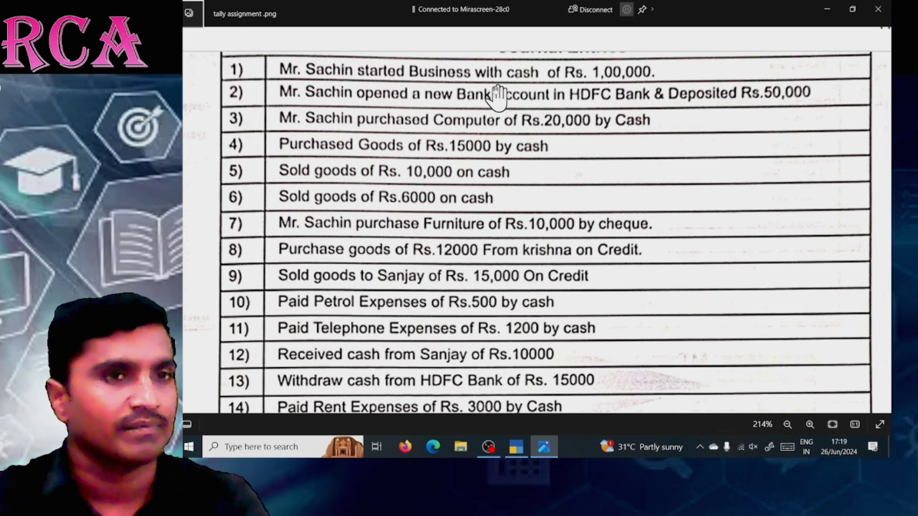
key(alt+Tab)
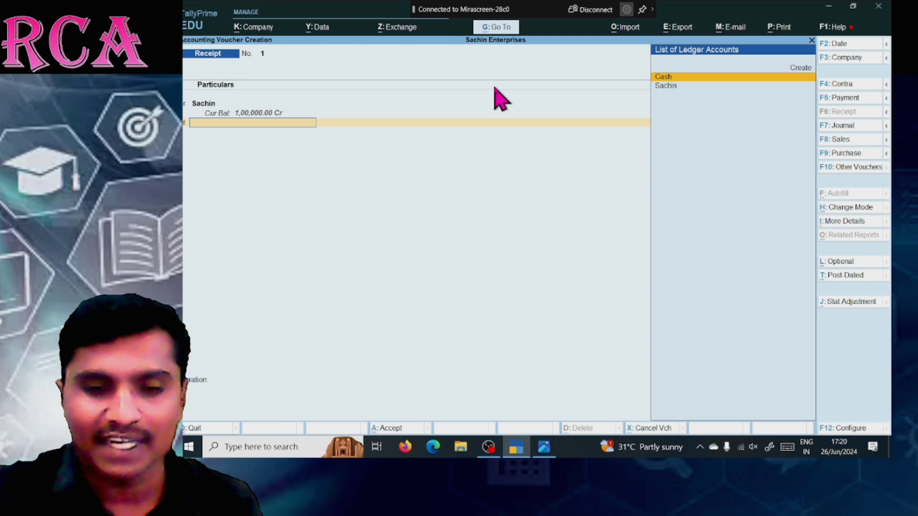
key(Return)
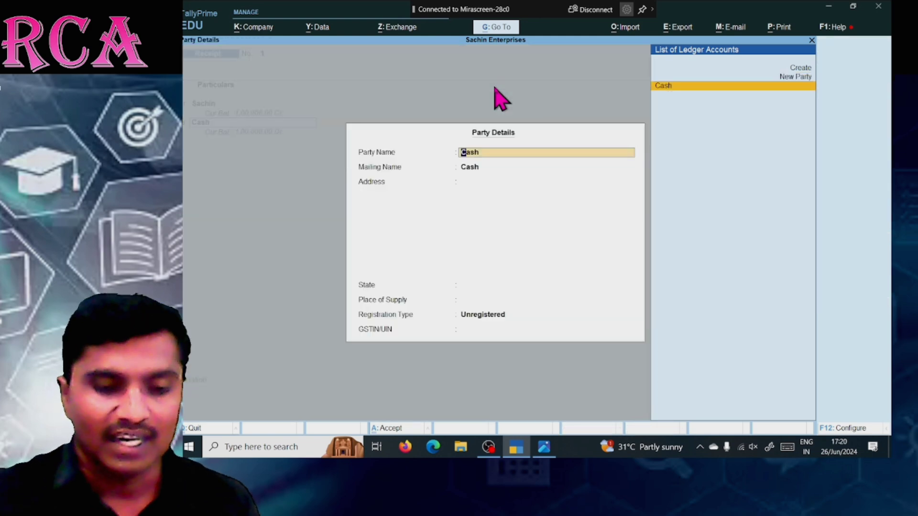
key(Return)
key(Return)
key(Return)
key(Return)
key(Return)
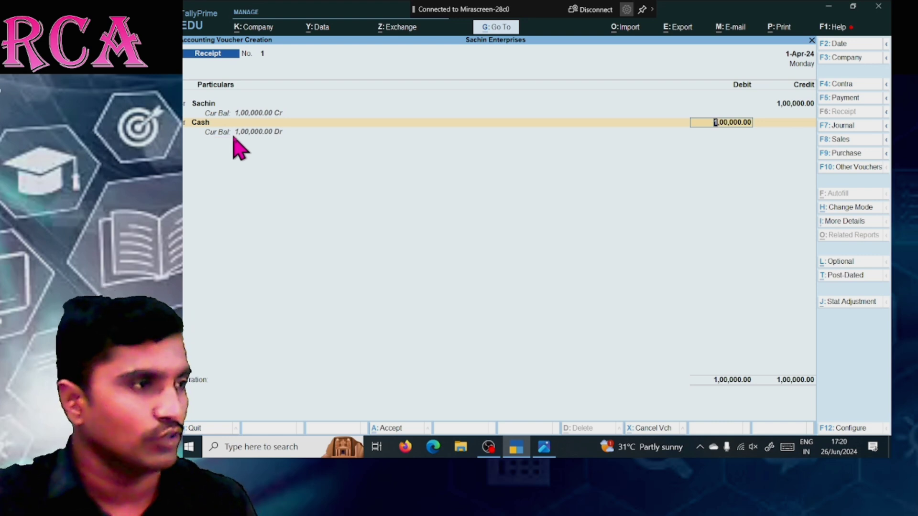
key(Return)
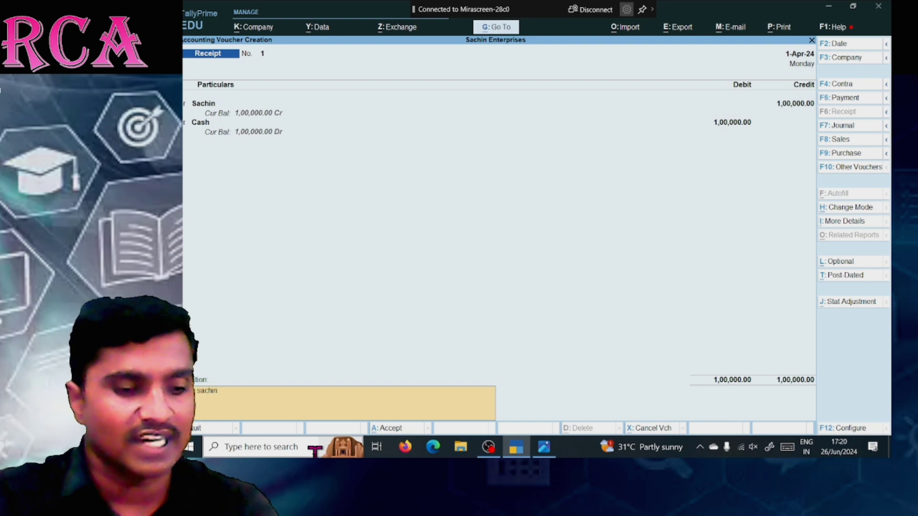
Add a narration stating that the owner started business with cash of Rs 100000, and save the Receipt voucher
text(Being sachin started business)
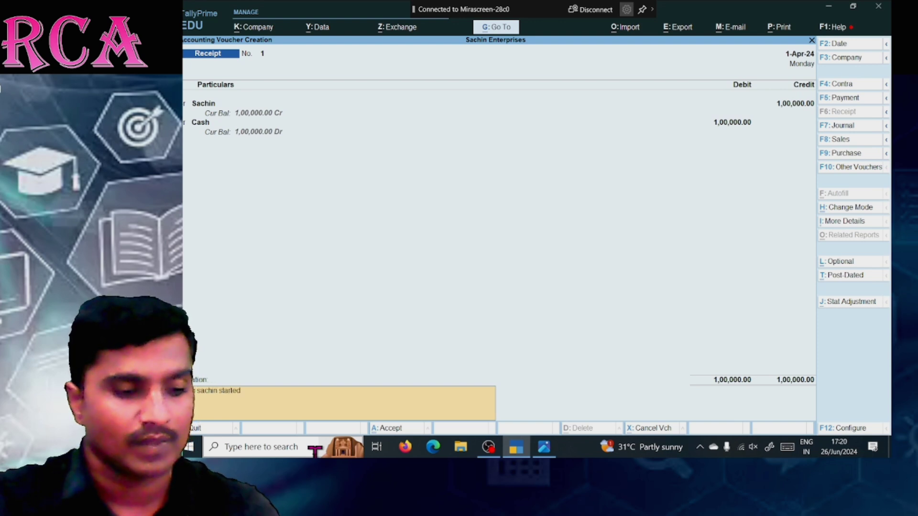
text( wi)
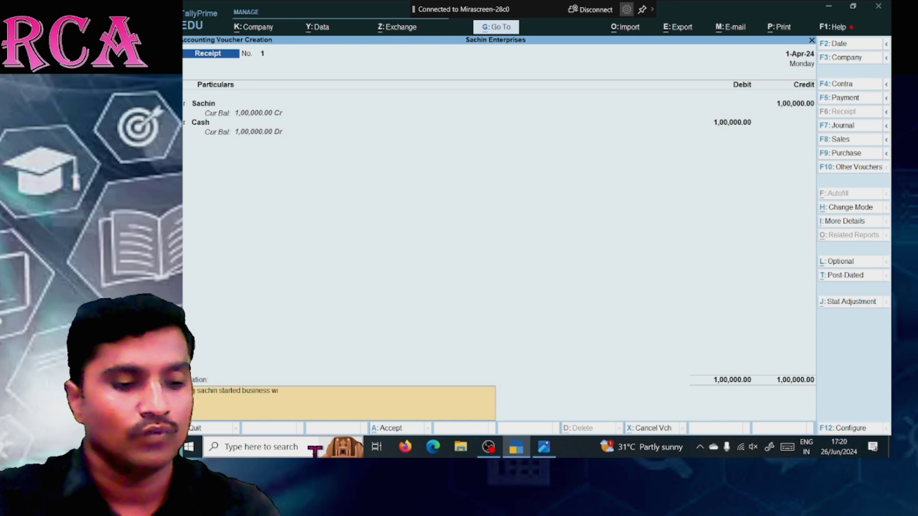
text(th cash of)
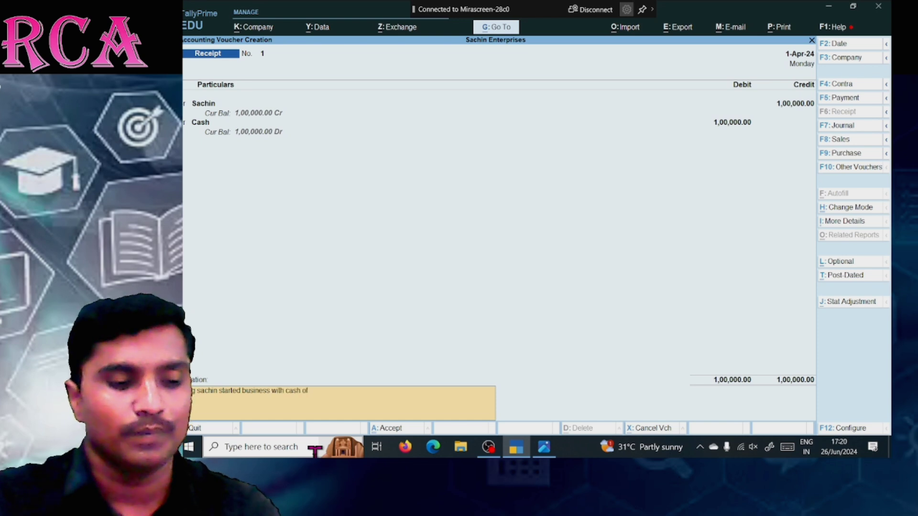
text( Rs 10000)
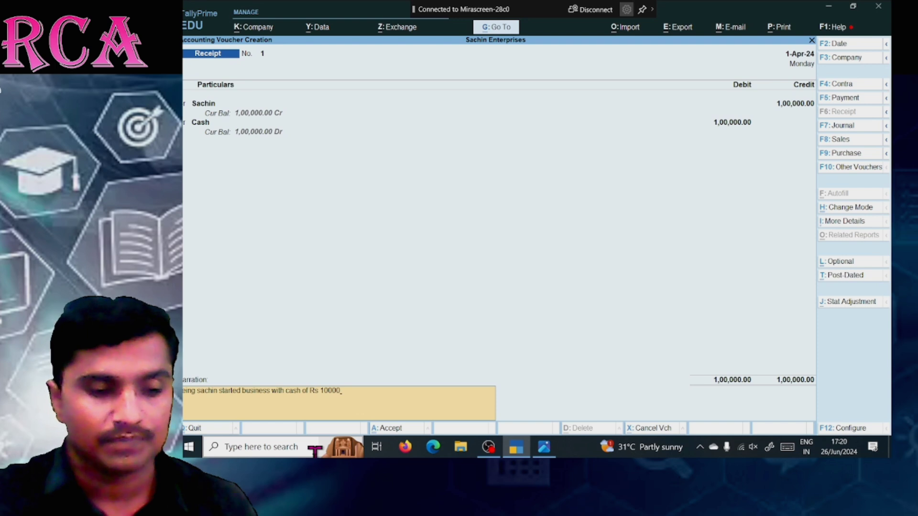
text(0)
key(Return)
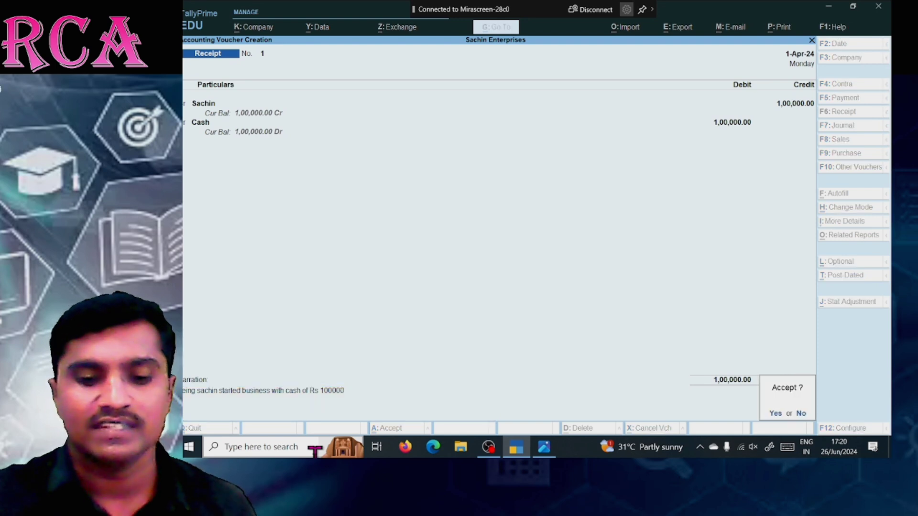
key(Return)
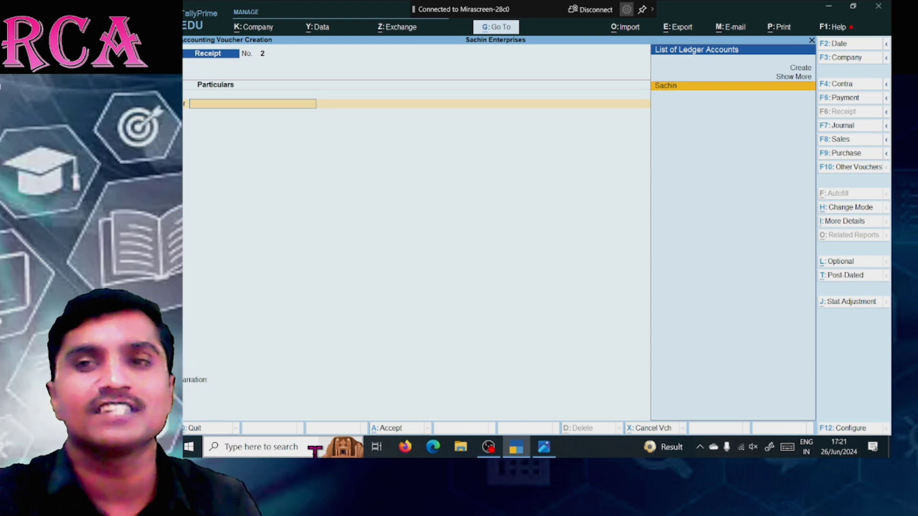
Check the second transaction in the assignment image, then quit the blank Receipt voucher and start creating a Ledger master
key(alt+Tab)
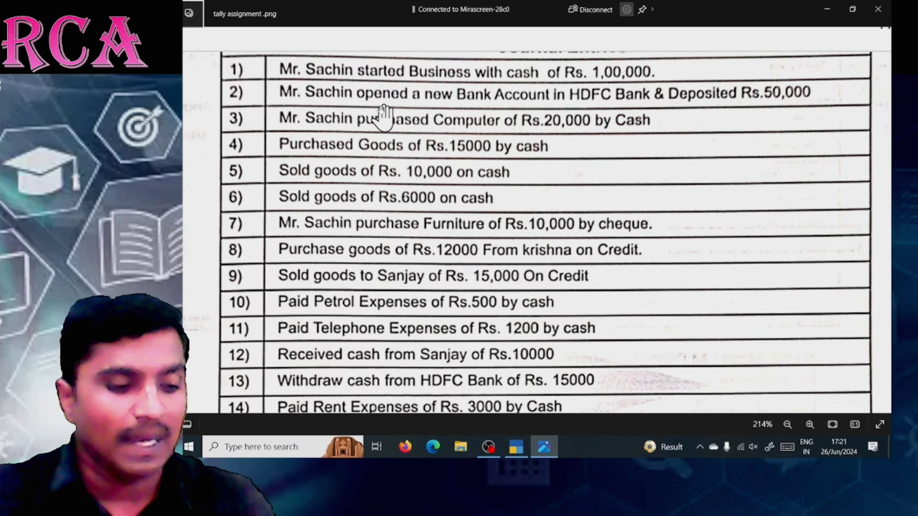
key(alt+Tab)
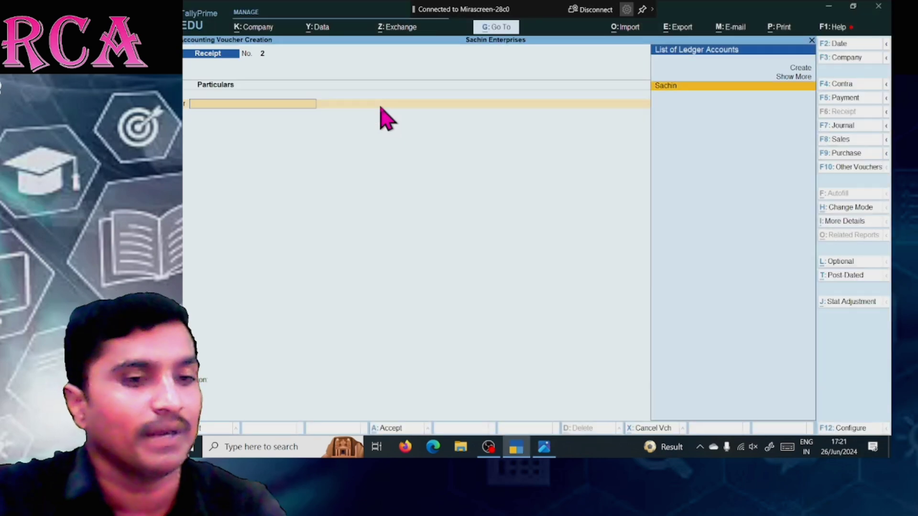
key(Escape)
key(y)
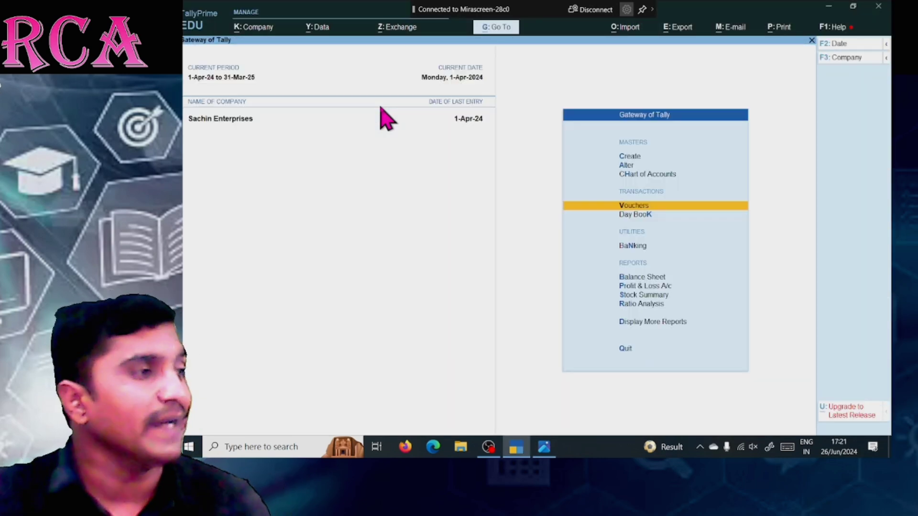
key(Up)
key(Up)
key(Up)
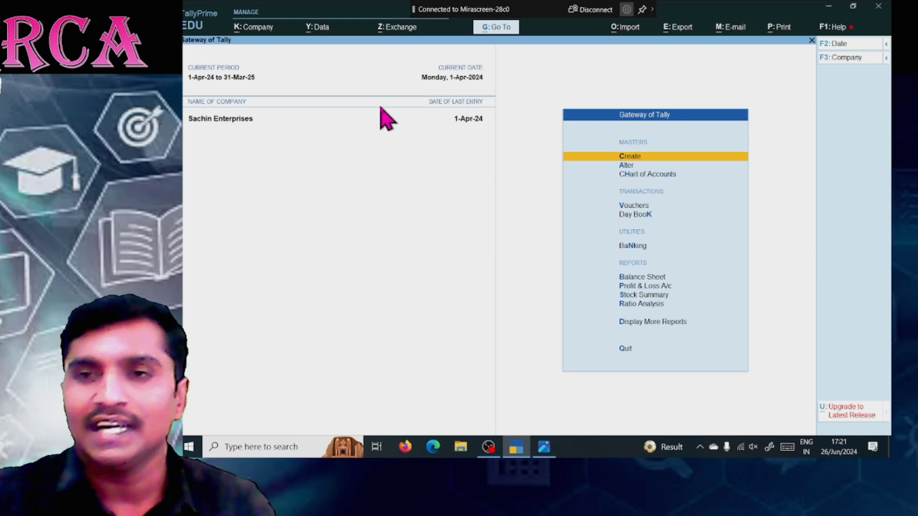
key(Return)
key(Down)
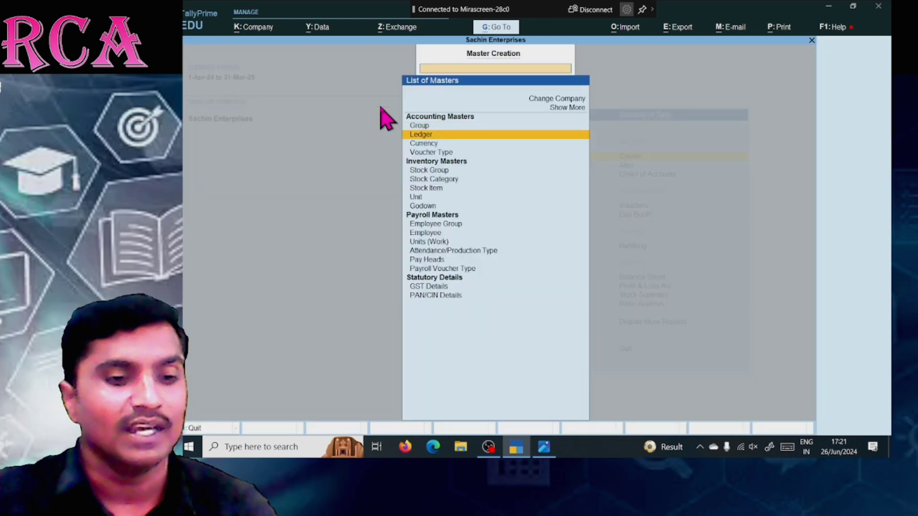
key(Return)
Name the new ledger HDFC Bank, leave its alias blank, and move on to choosing its group
text(HDC)
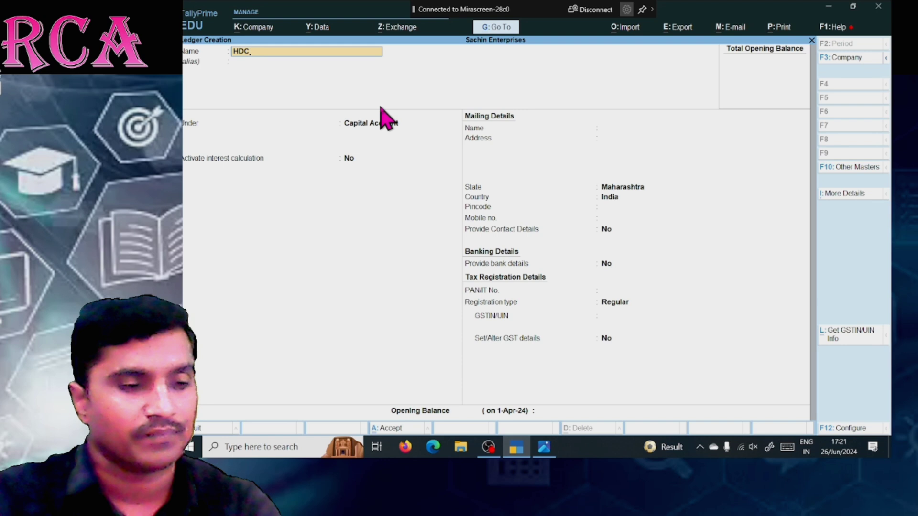
key(BackSpace)
text(F C)
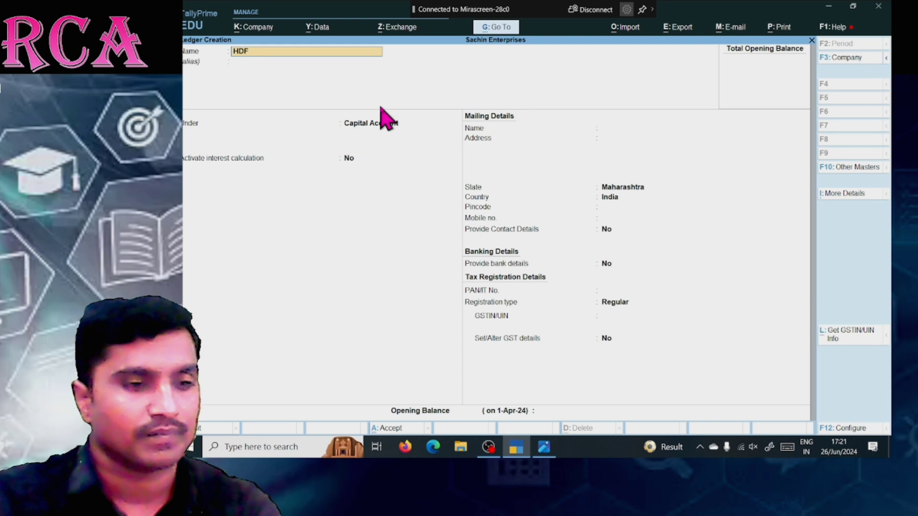
key(BackSpace)
key(BackSpace)
text(C b)
key(BackSpace)
text(Bank)
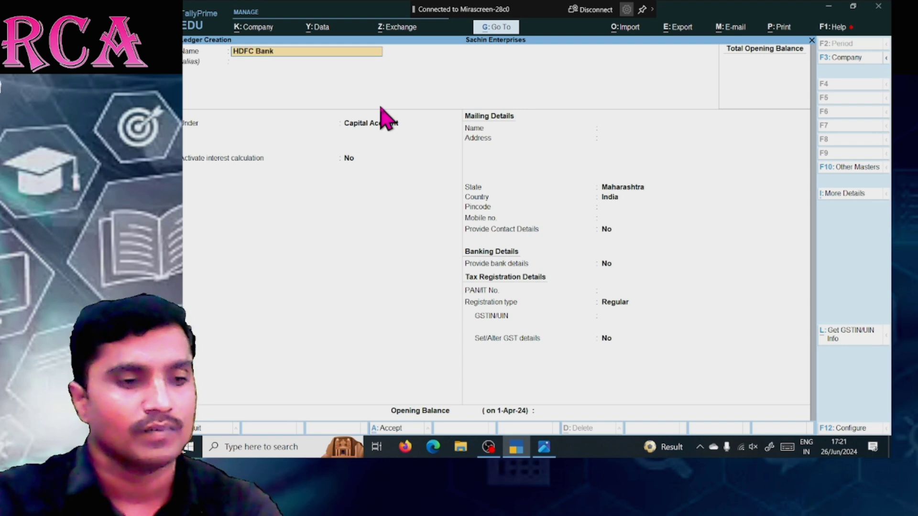
key(Return)
key(Return)
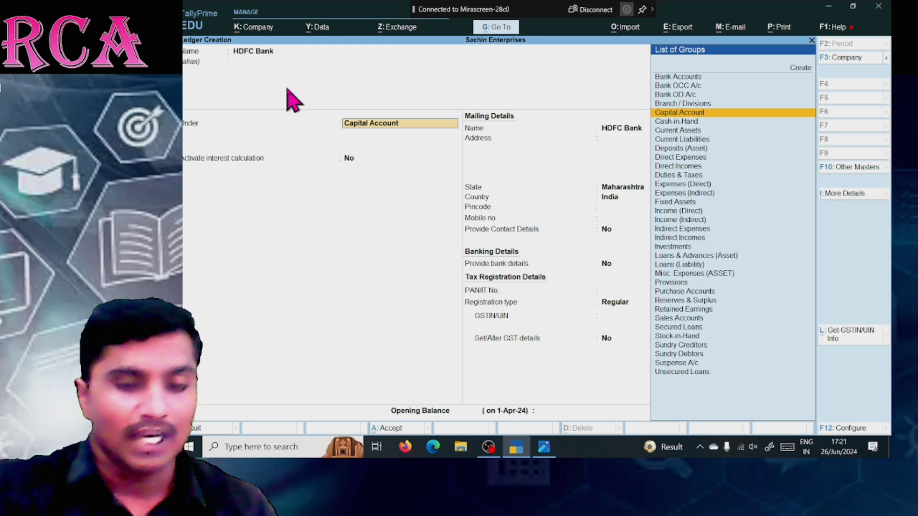
Place the HDFC Bank ledger under the Bank Accounts group
key(Up)
key(Up)
key(Up)
key(Up)
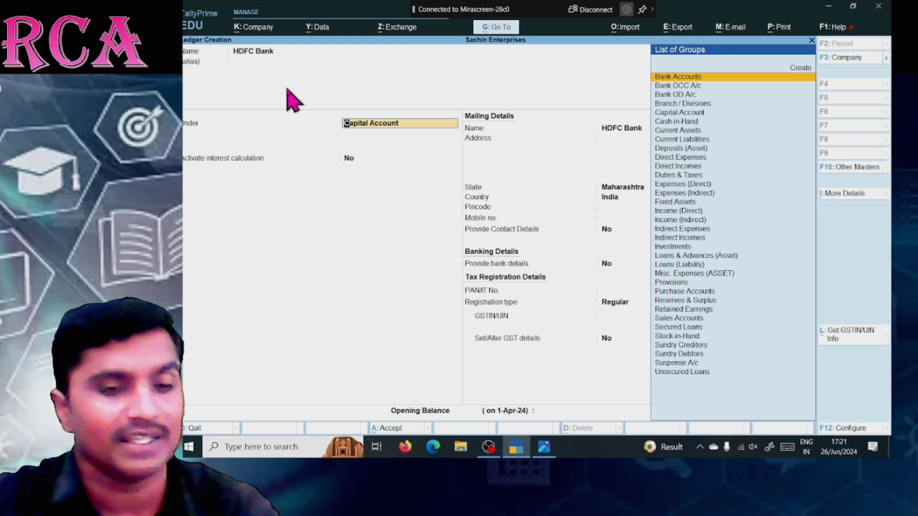
key(Return)
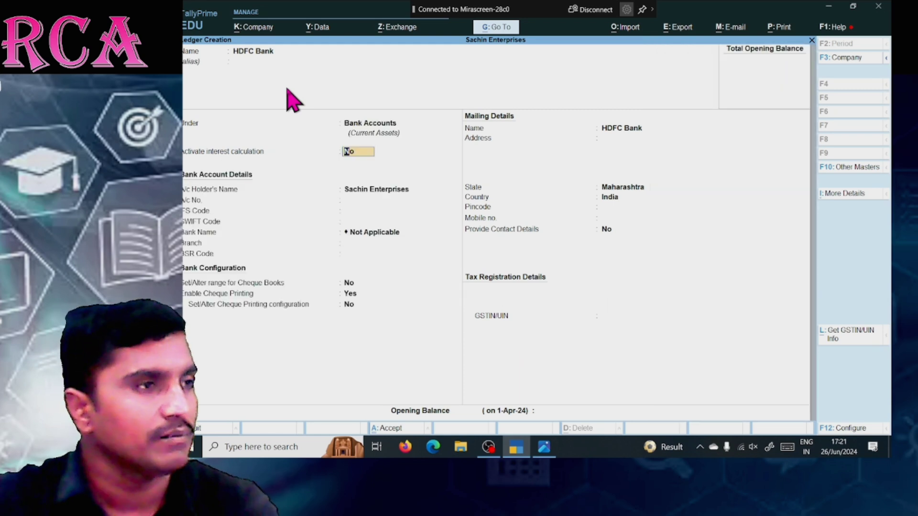
Keep the default bank, mailing and tax details, leave the opening balance blank, and save the HDFC Bank ledger
key(Return)
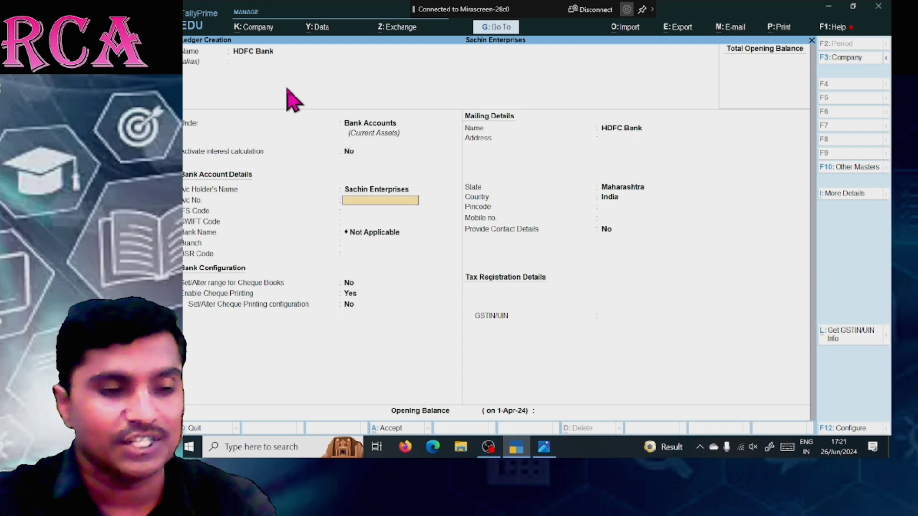
key(Return)
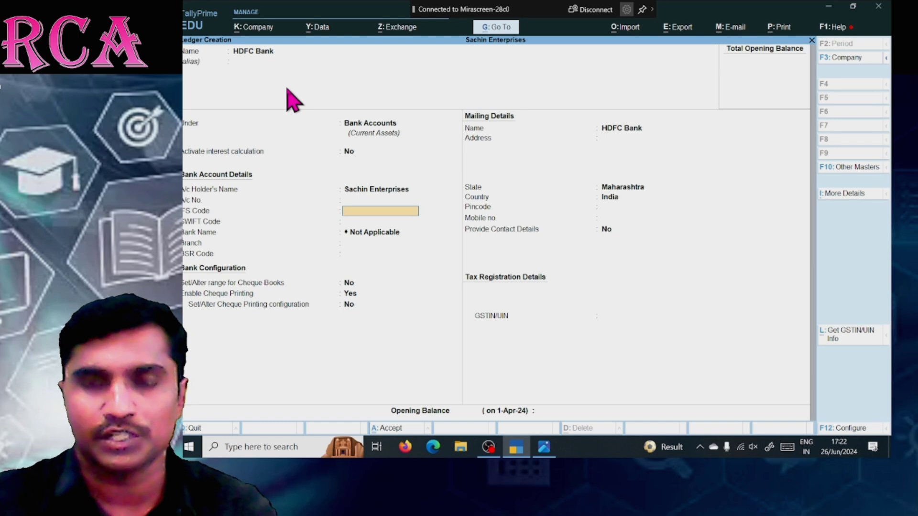
key(Return)
key(Return)
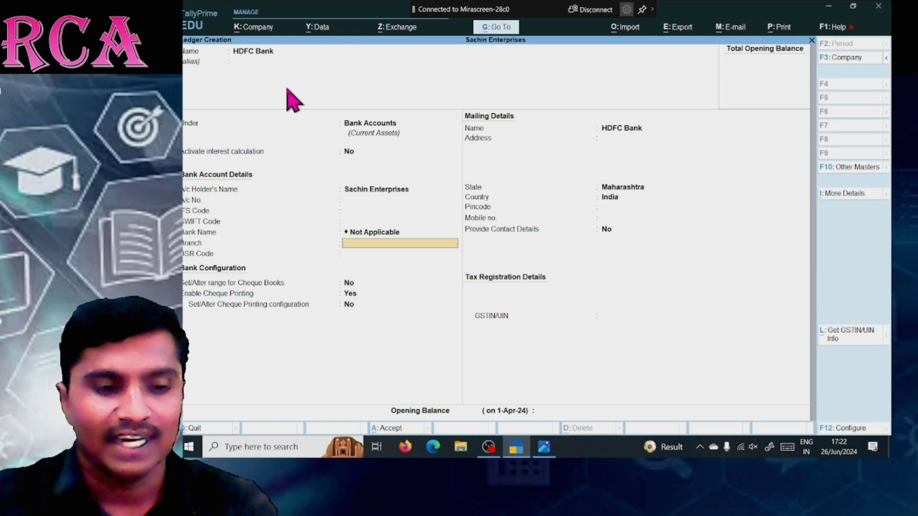
key(Return)
key(Return)
key(Return)
key(Return)
key(Return)
key(Return)
key(Return)
key(Return)
key(Return)
key(Return)
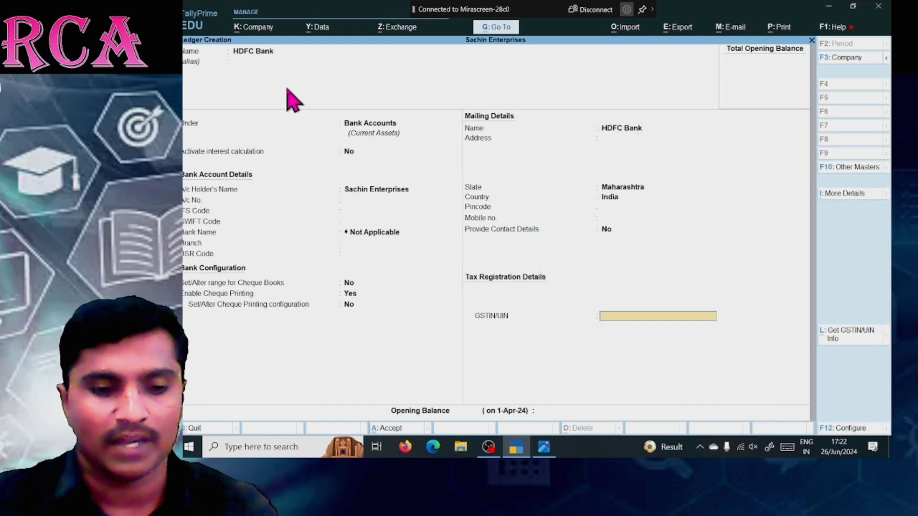
key(Return)
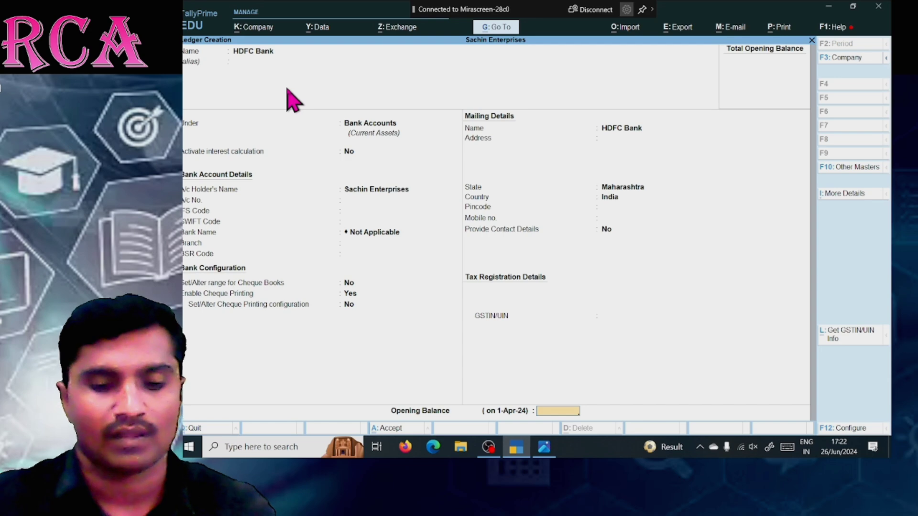
key(Return)
key(Return)
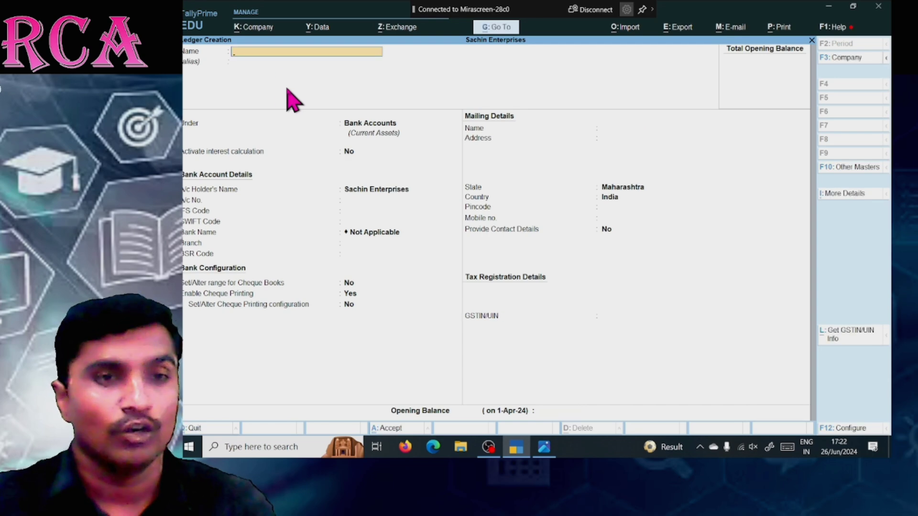
Recheck the HDFC Bank deposit transaction in the assignment image, then leave ledger creation and return to the Gateway of Tally
key(alt+Tab)
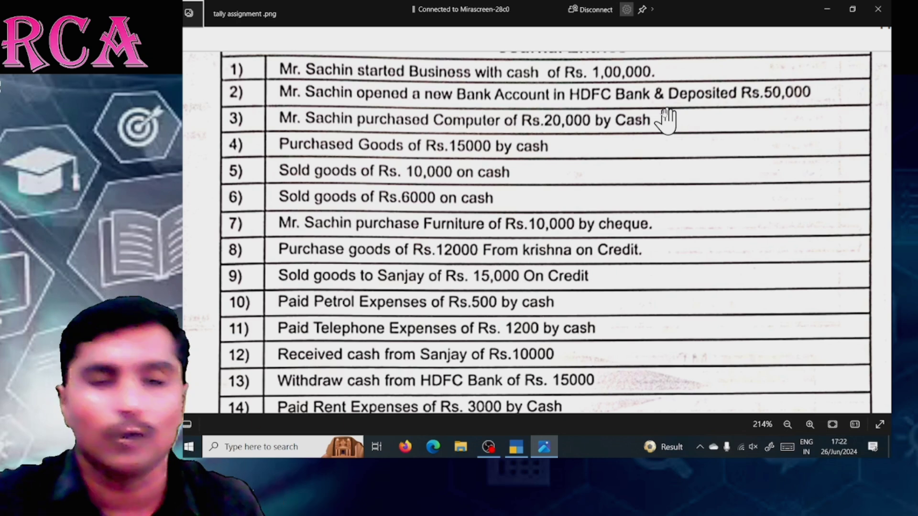
key(alt+Tab)
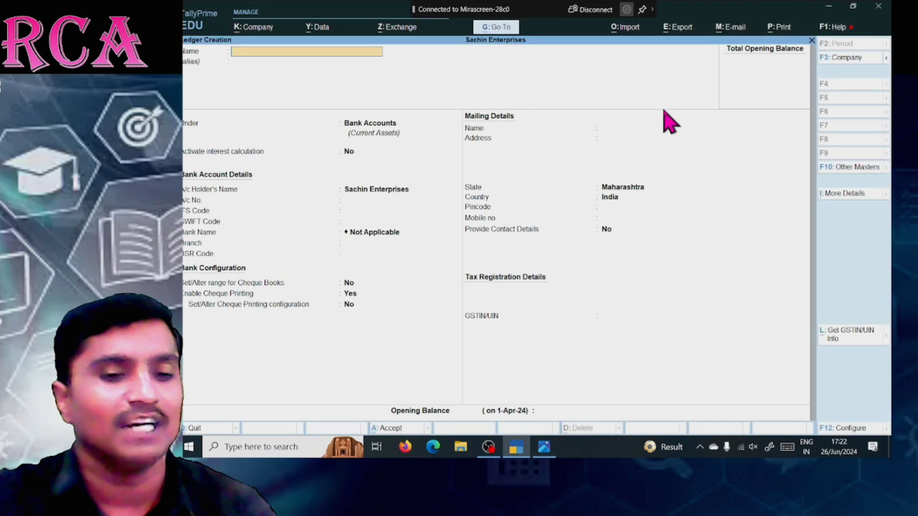
key(Escape)
key(Return)
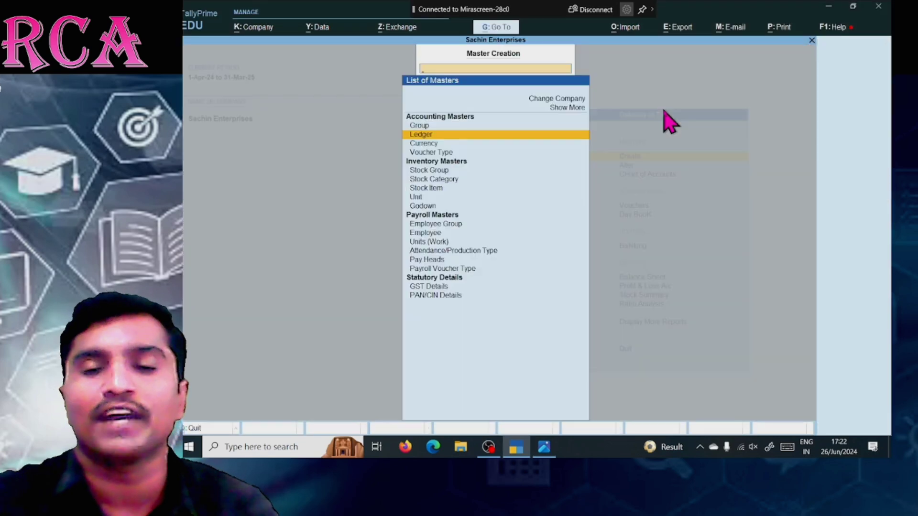
key(Escape)
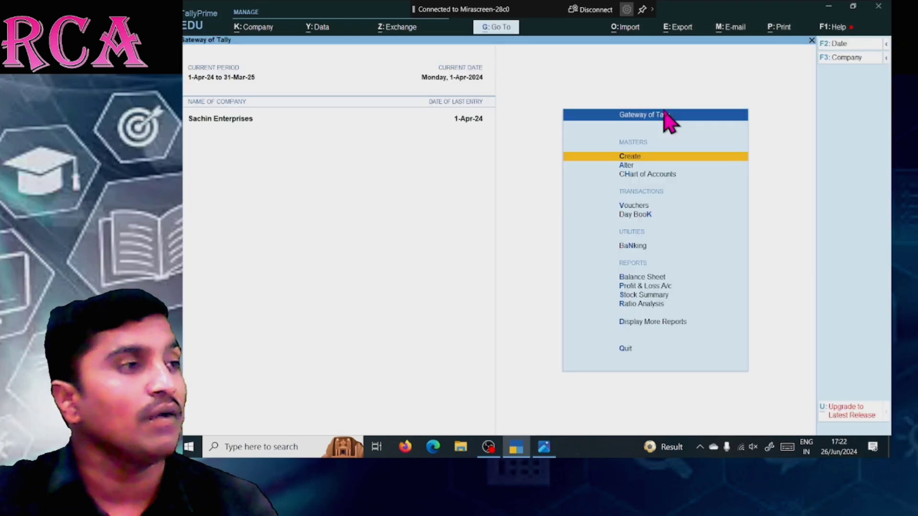
Open voucher entry and switch the voucher type to Contra
key(Down)
key(Down)
key(Down)
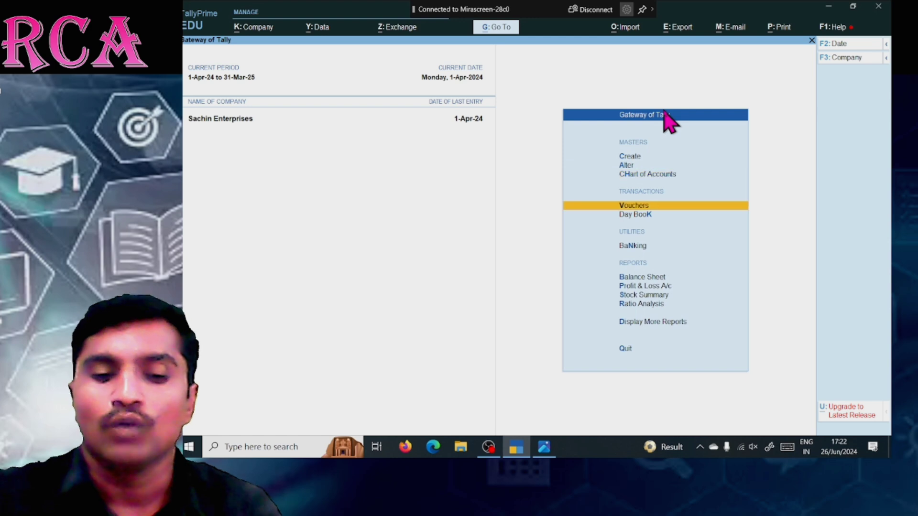
key(Return)
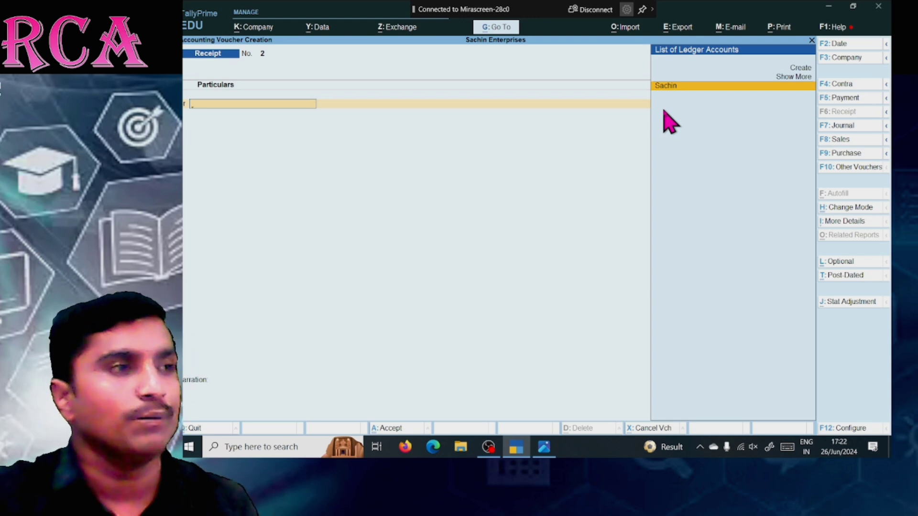
key(F4)
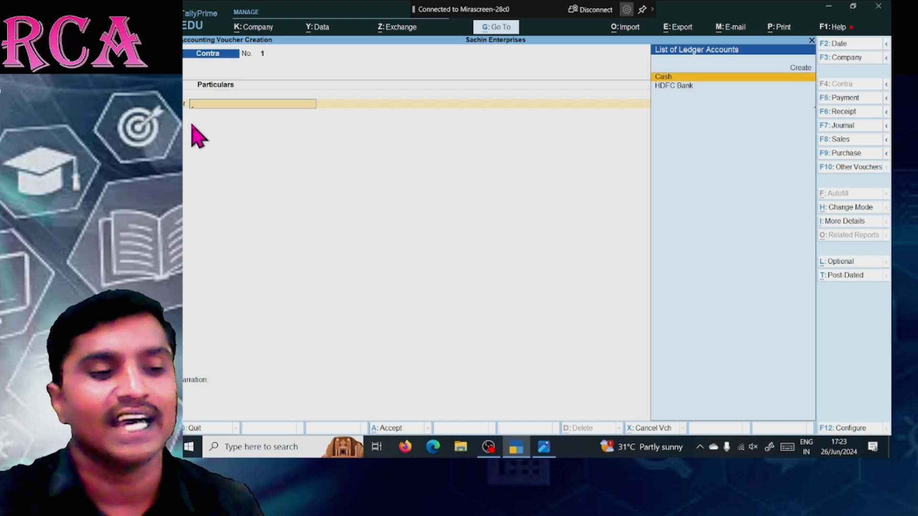
Credit the Cash ledger with 50,000.00 in the Contra voucher
key(Return)
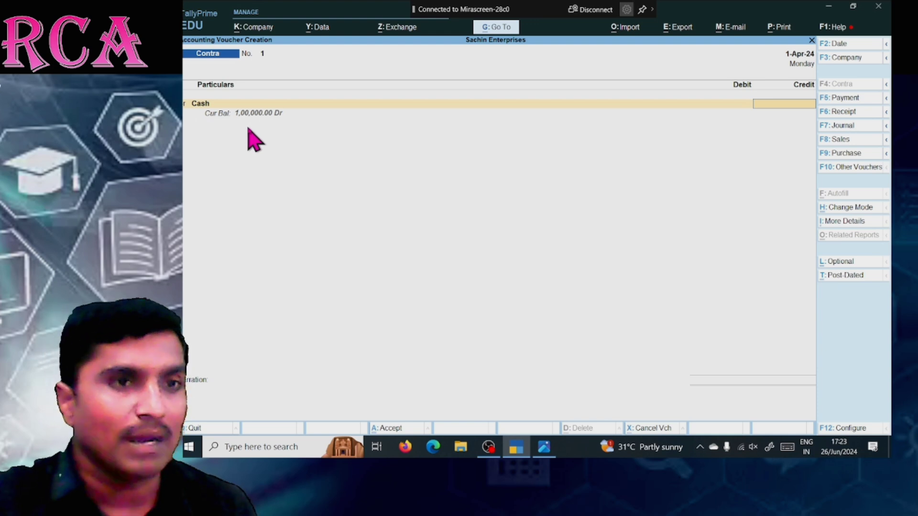
text(5)
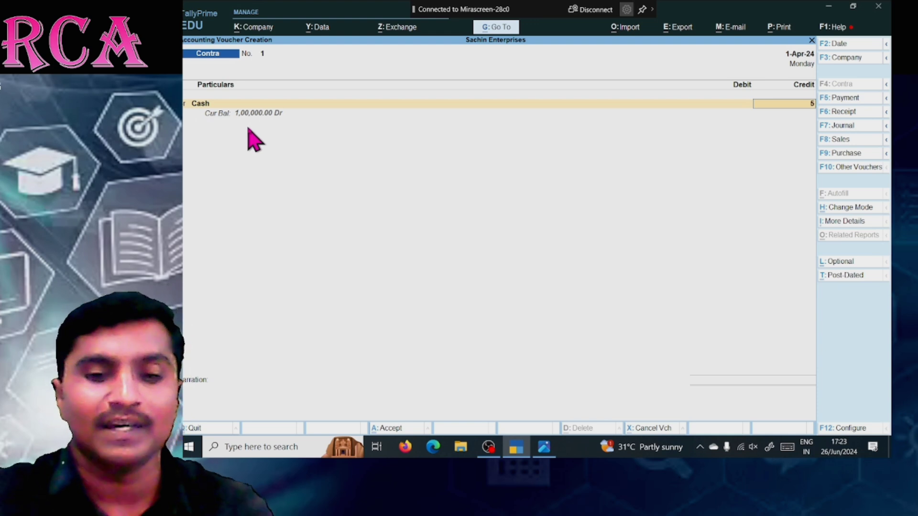
text(0000)
key(Return)
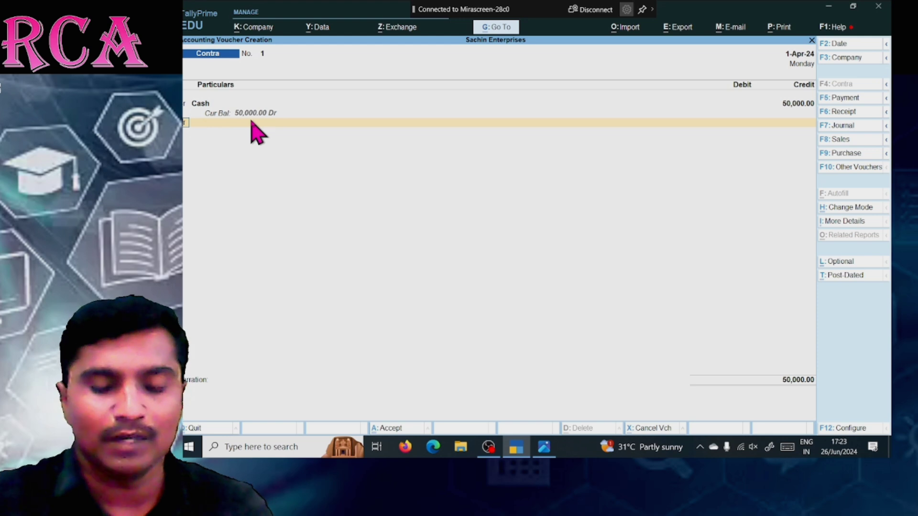
Debit the HDFC Bank ledger with 50,000.00 on the voucher's second line
key(Return)
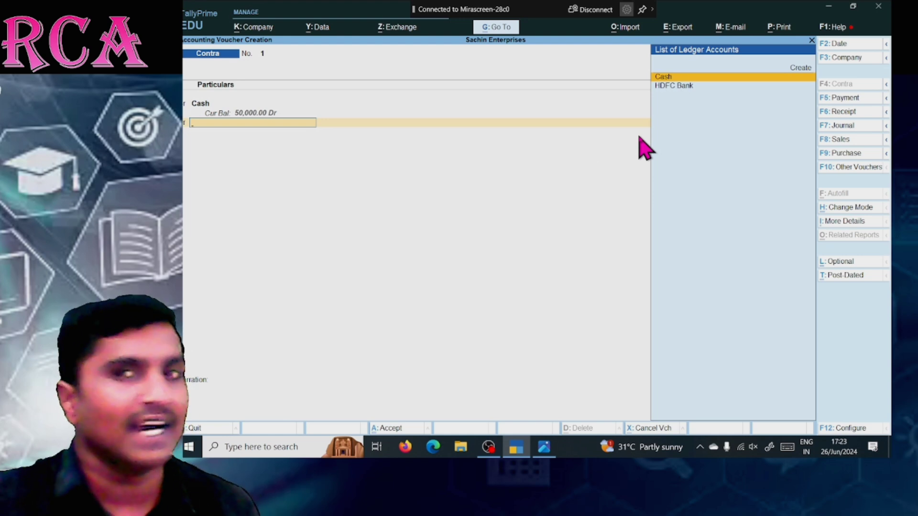
key(Down)
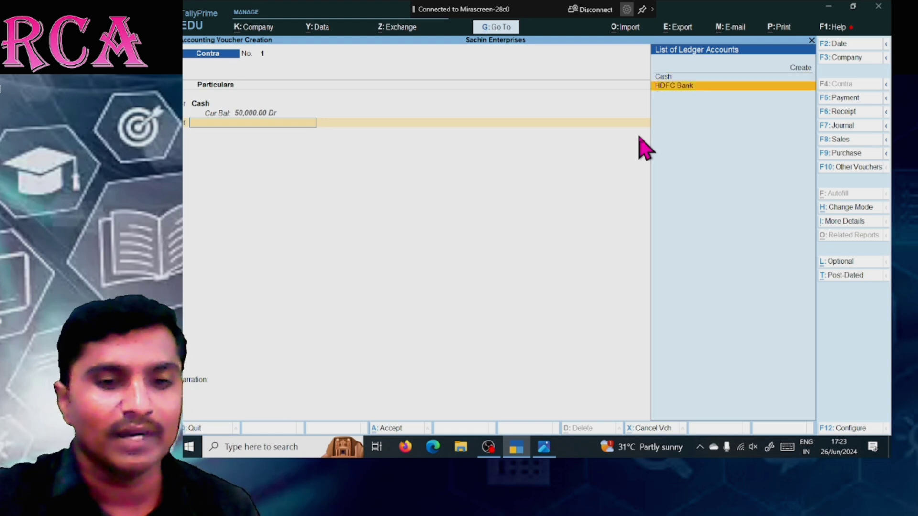
key(Return)
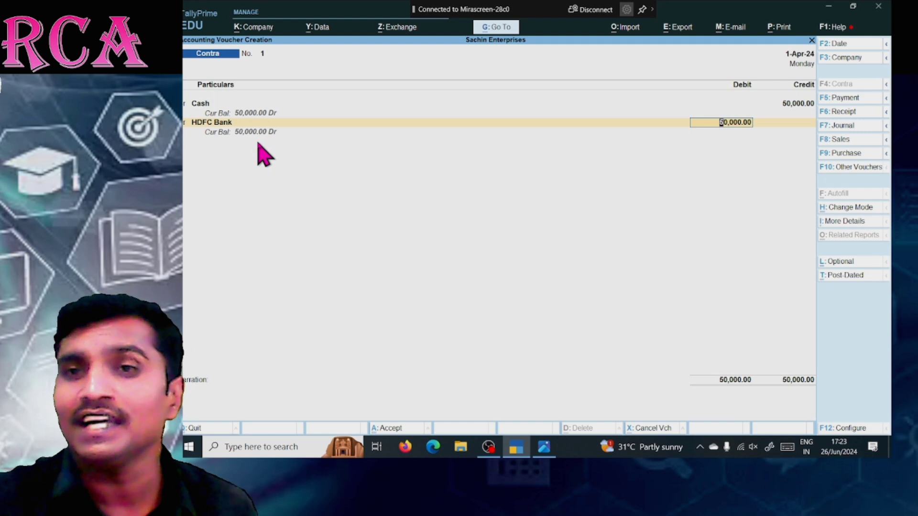
key(Return)
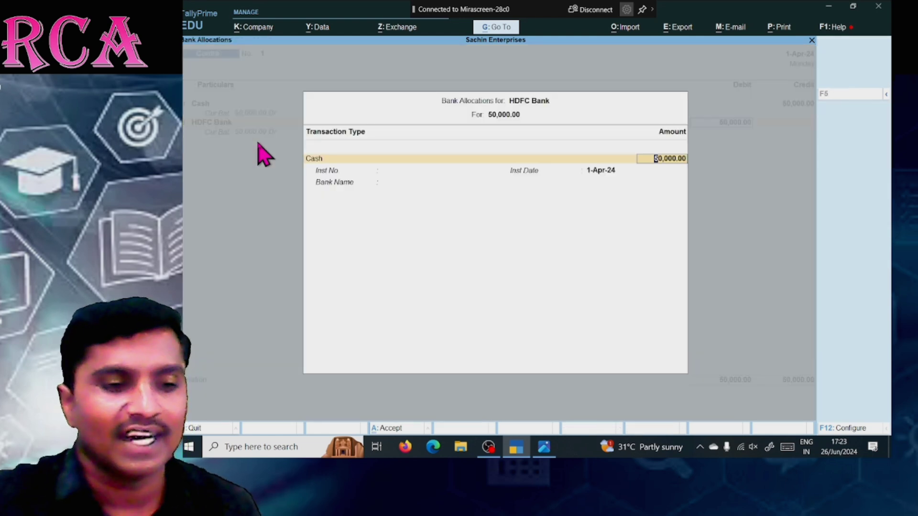
Accept the Cash bank allocation of 50,000.00 for HDFC Bank, leaving the denominations, instrument number and bank name blank
key(Return)
key(Return)
key(Return)
key(Return)
key(Return)
key(Return)
key(Return)
key(Return)
key(Return)
key(Return)
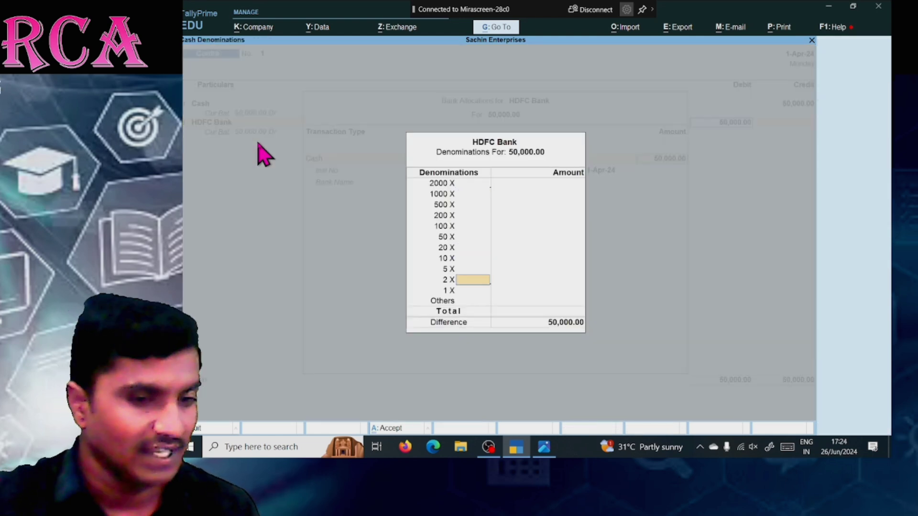
key(Return)
key(Return)
key(Return)
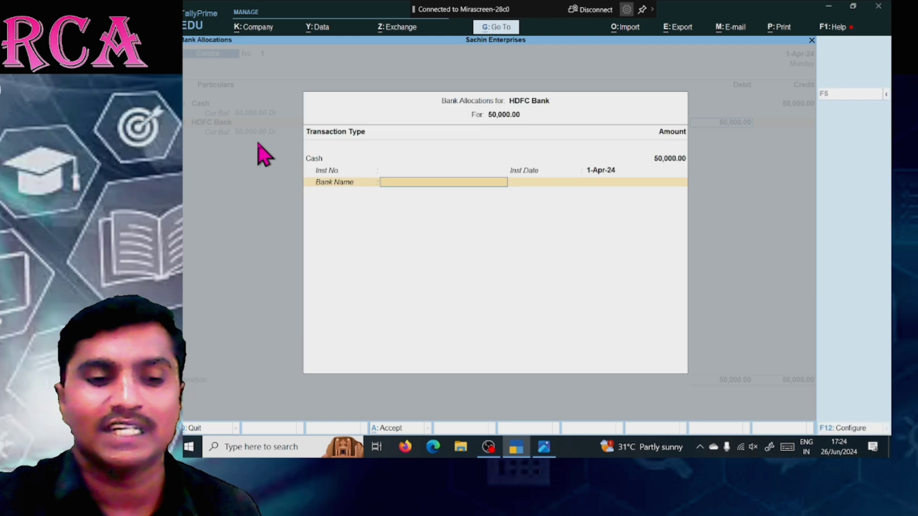
key(Return)
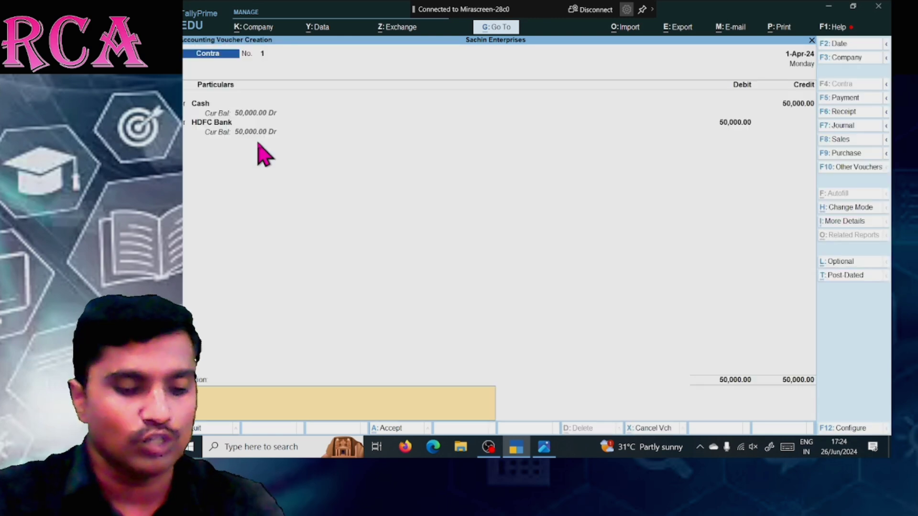
Add the narration "Cash deposited into HDFC bank" and save the Contra voucher
text(posi)
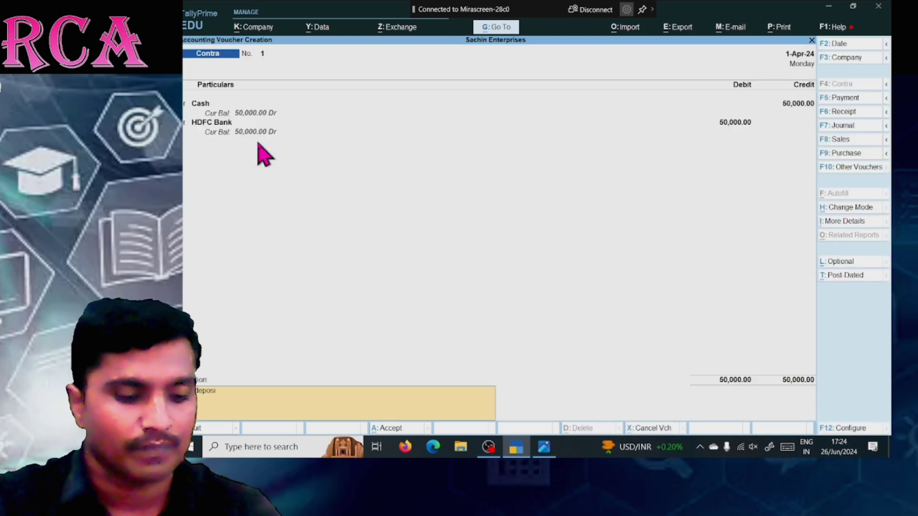
text(ted in)
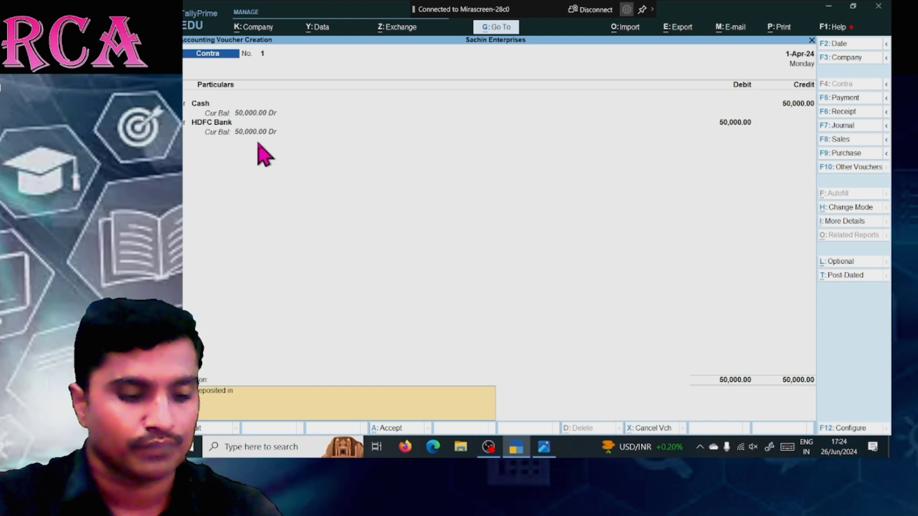
text(to HDFC ba)
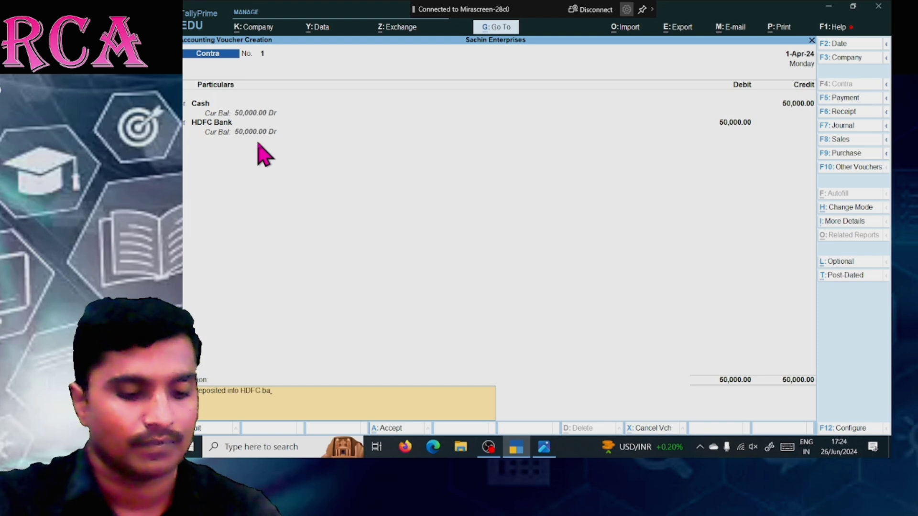
text(nk)
key(Return)
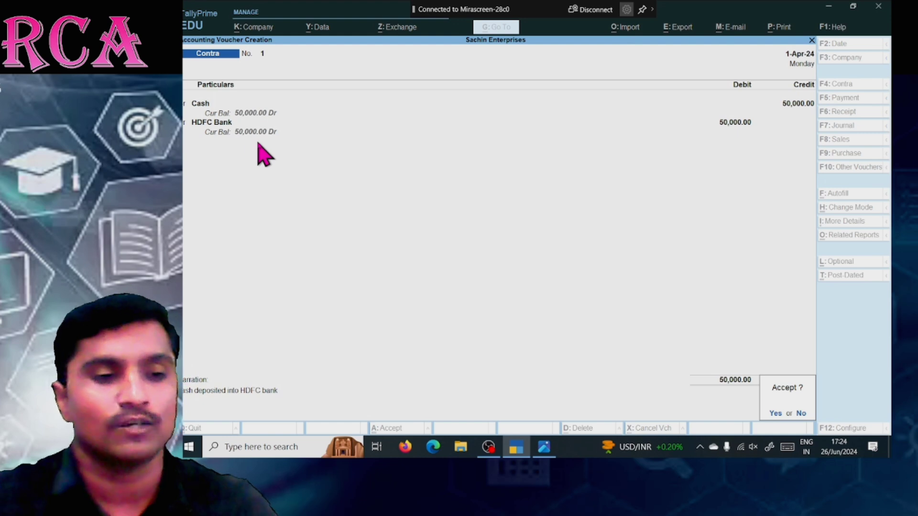
key(Return)
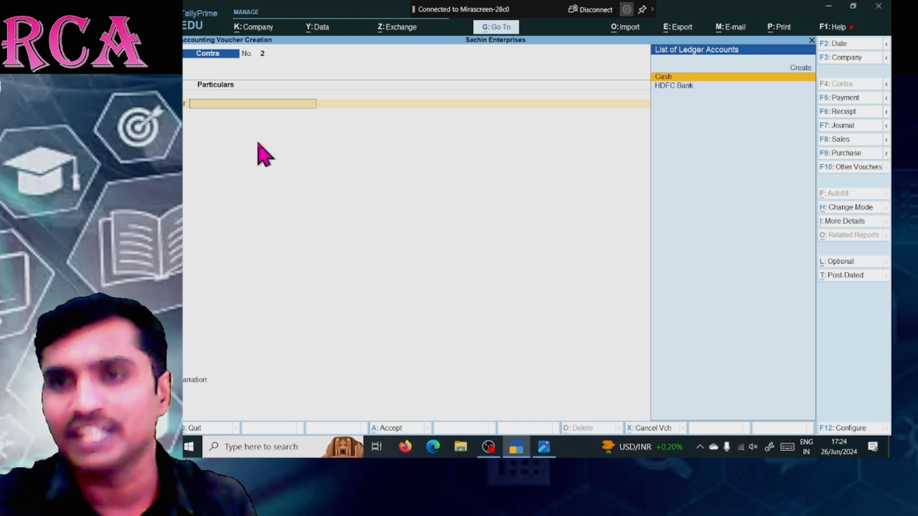
Check the next entry in the tally assignment image, start a Purchase voucher in TallyPrime and change its mode to As Voucher
key(alt+Tab)
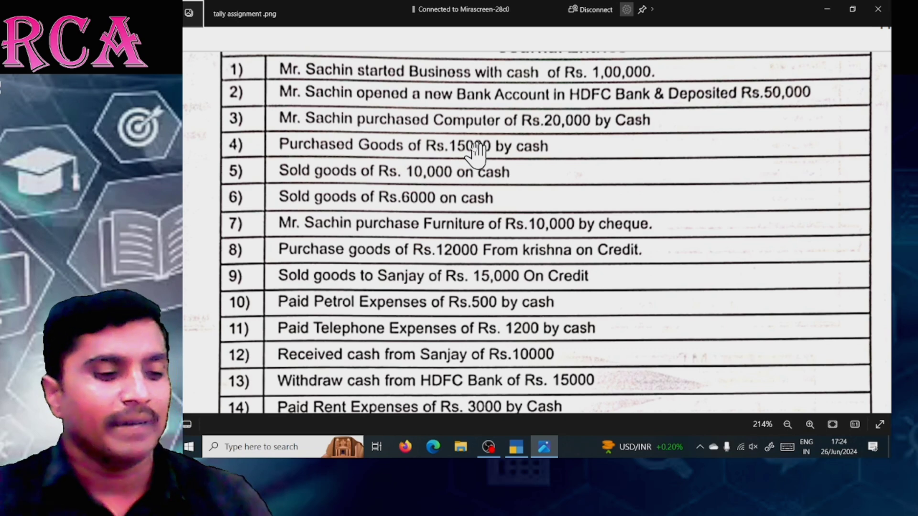
key(alt+Tab)
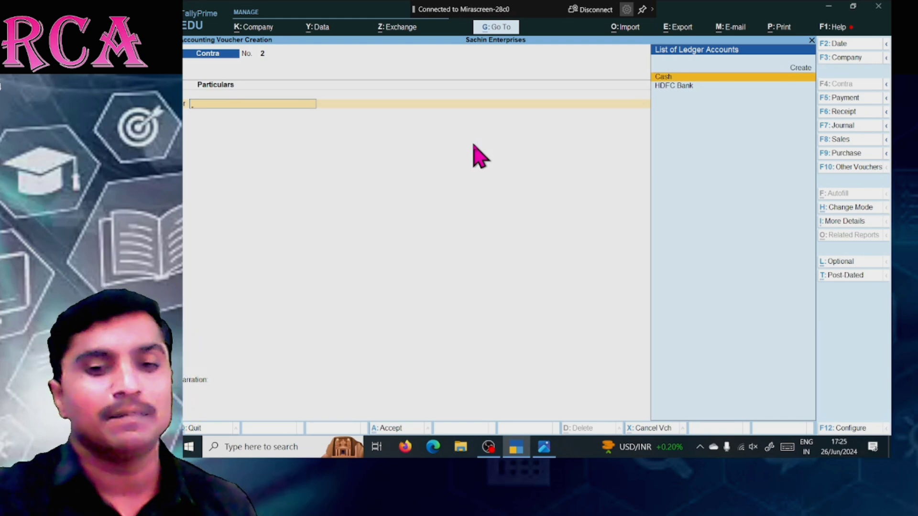
click(840, 153)
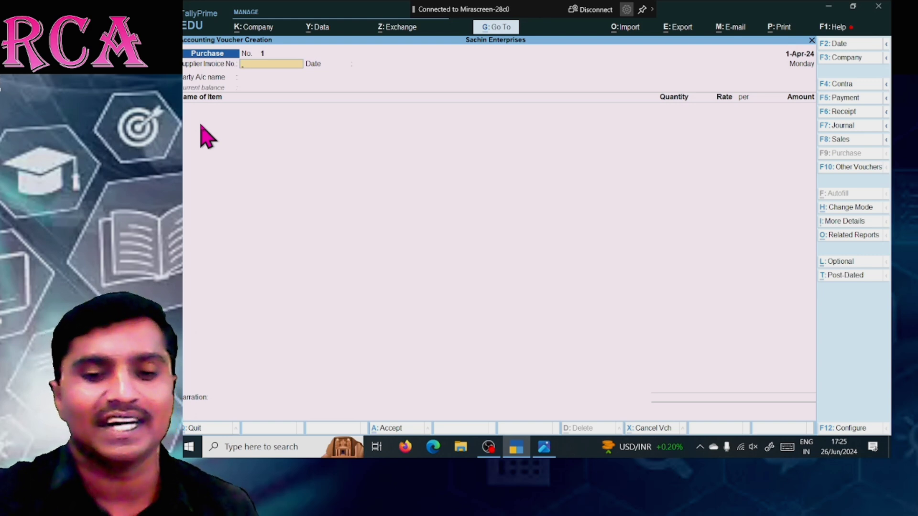
click(847, 212)
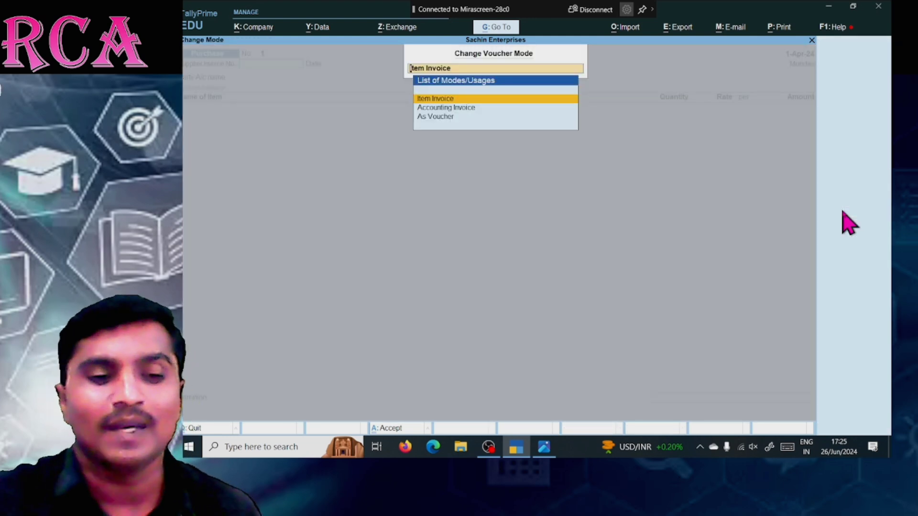
key(Down)
key(Down)
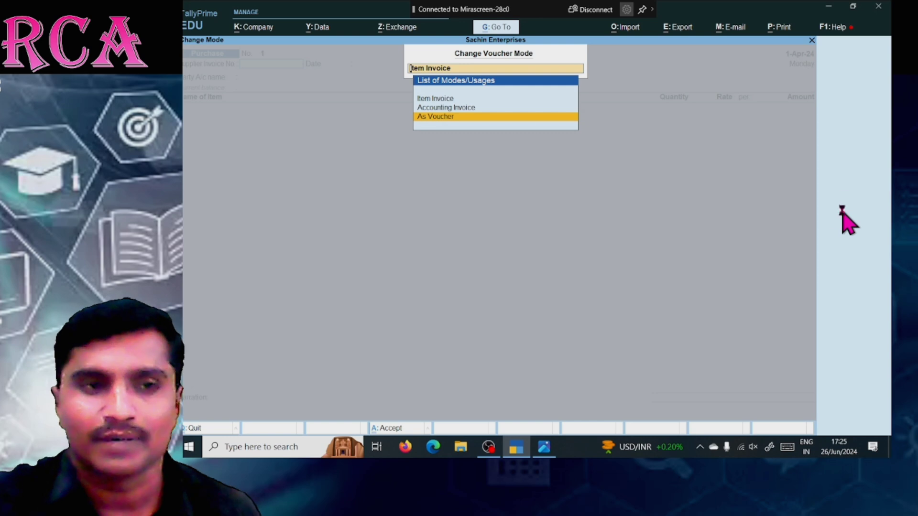
key(Return)
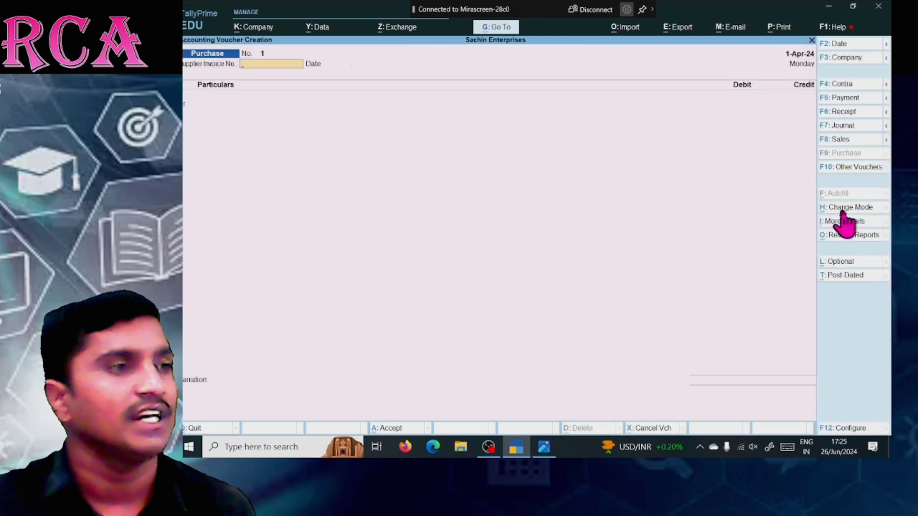
Leave the supplier invoice number and date blank and select Cash as the Purchase voucher's credit ledger for the computer purchase
key(Return)
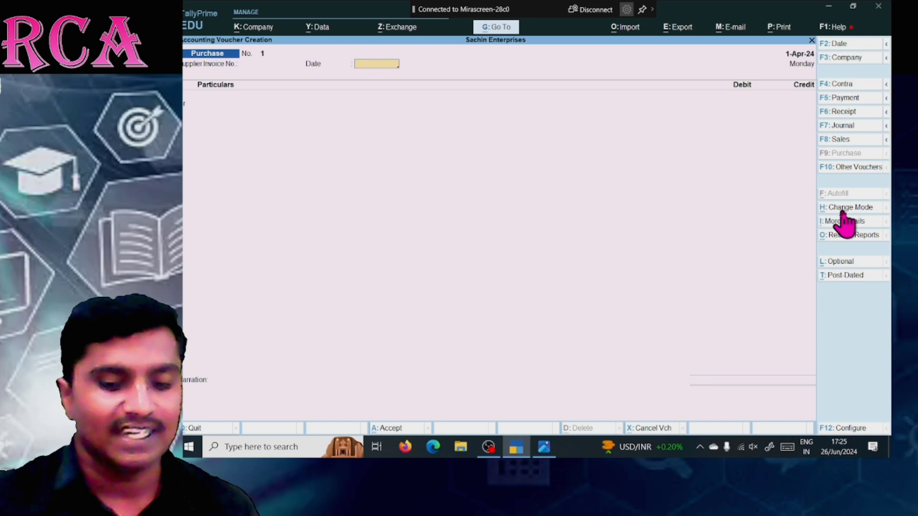
key(Return)
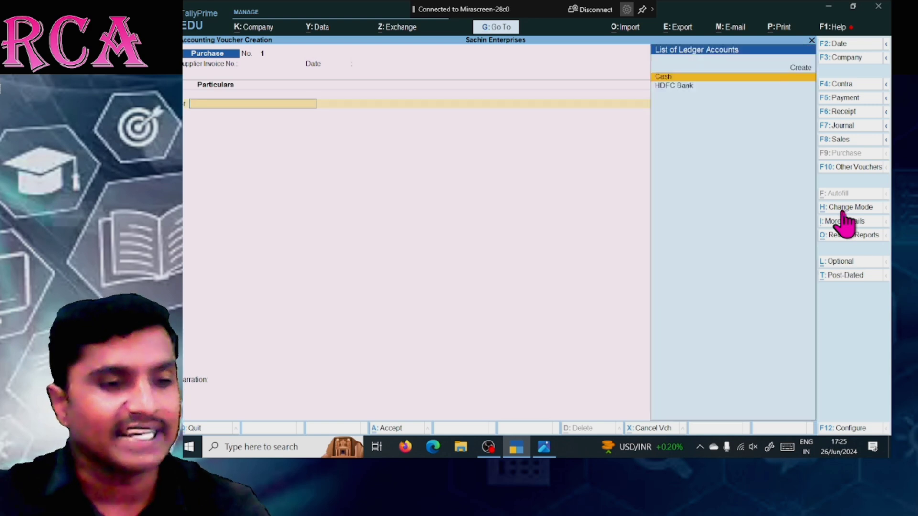
key(alt+Tab)
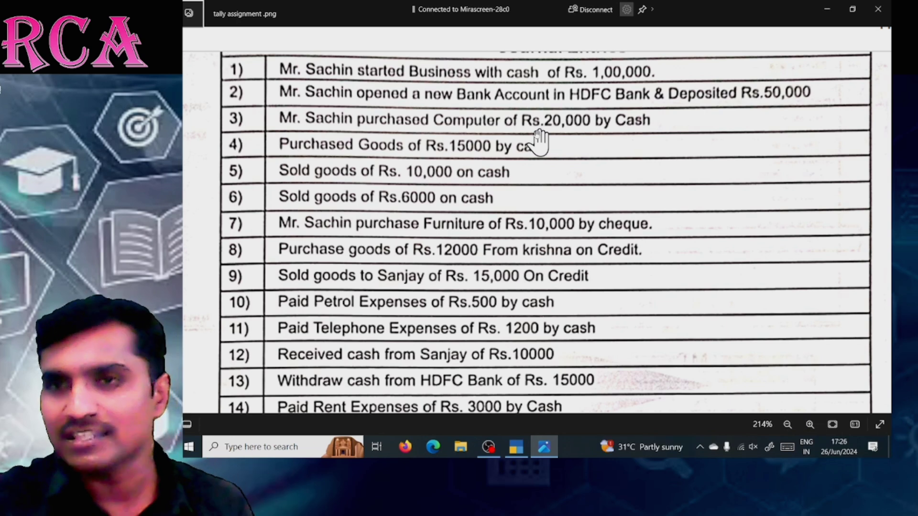
key(alt+Tab)
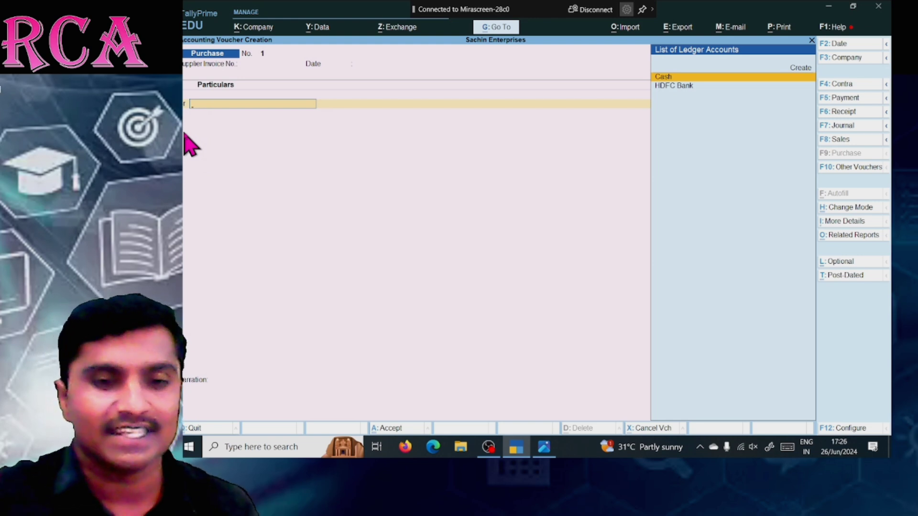
key(Down)
key(Up)
key(Return)
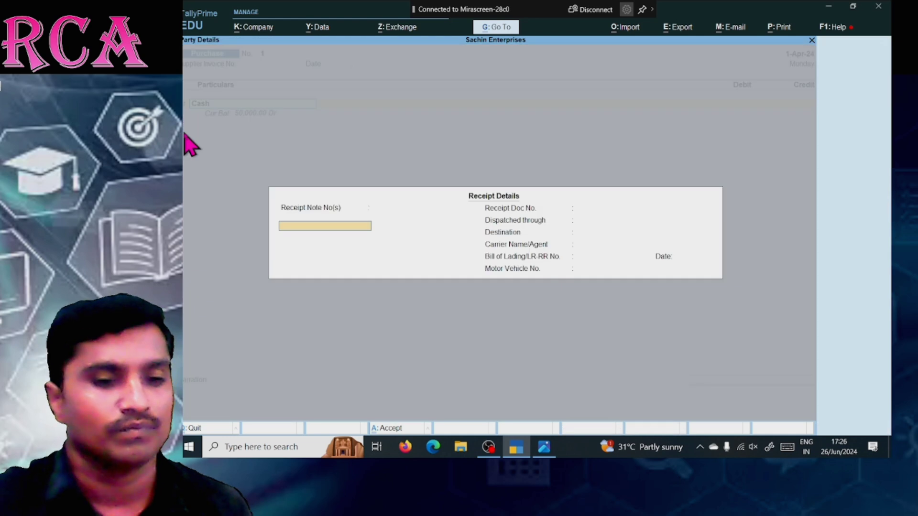
Leave the receipt details blank, accept the party details unchanged and credit Cash with 20,000.00
key(Return)
key(Return)
key(Return)
key(Return)
key(Return)
key(Return)
key(Return)
key(Return)
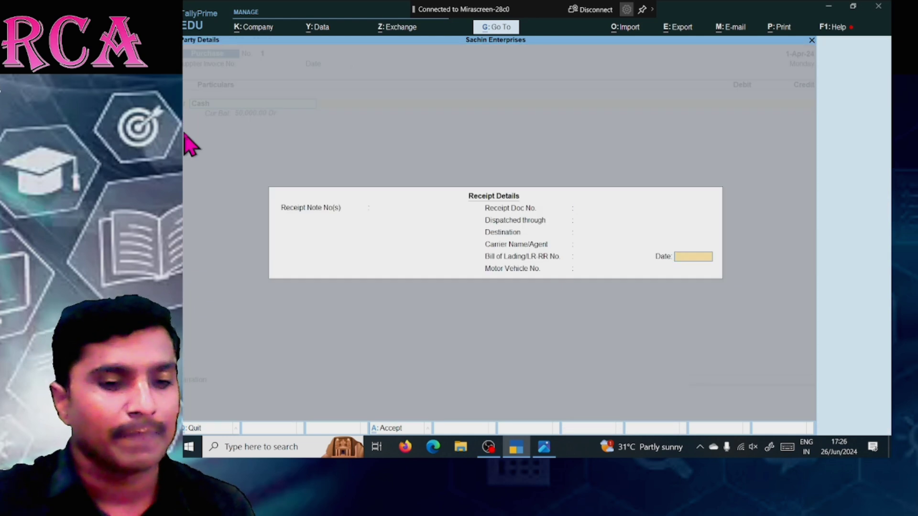
key(Return)
key(Return)
key(Return)
key(Return)
key(Return)
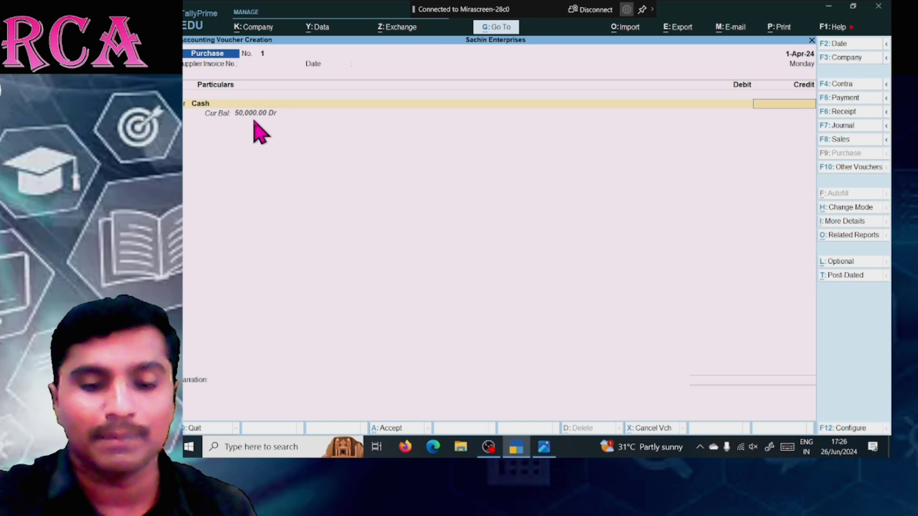
text(20000)
key(Return)
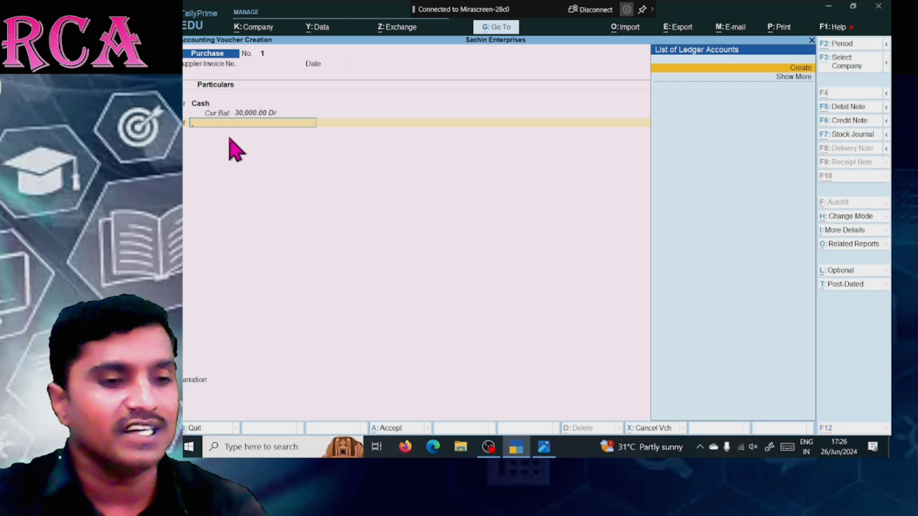
Create a new ledger from the voucher's debit line, named Computer A/c and grouped under Fixed Assets
key(Return)
text(Comp)
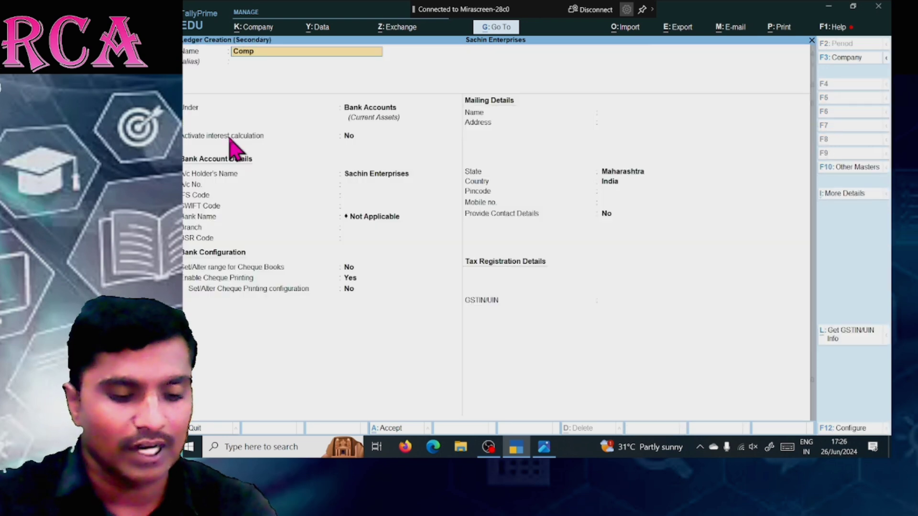
text(uter a/c)
key(Return)
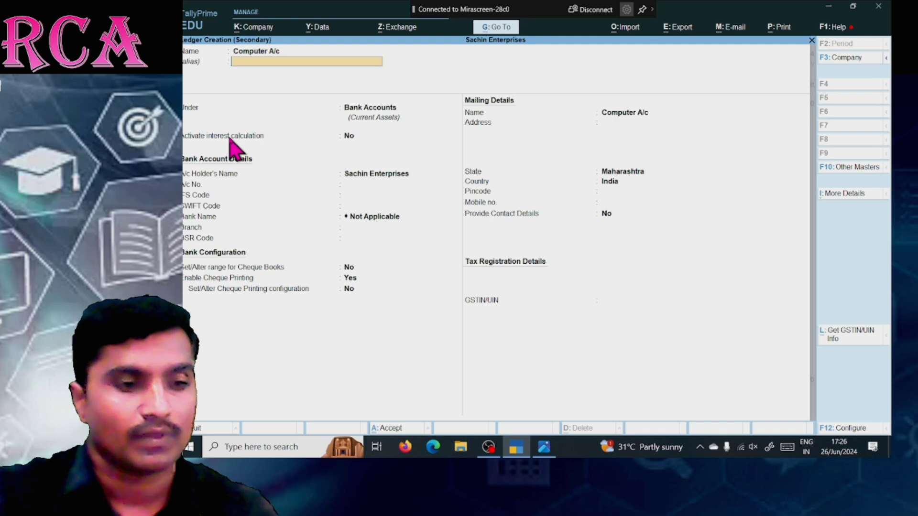
key(Return)
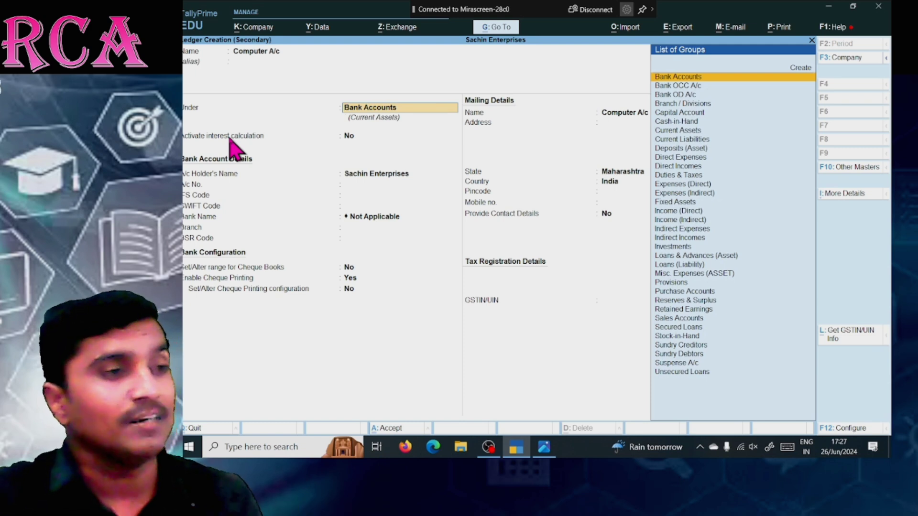
text(Asset)
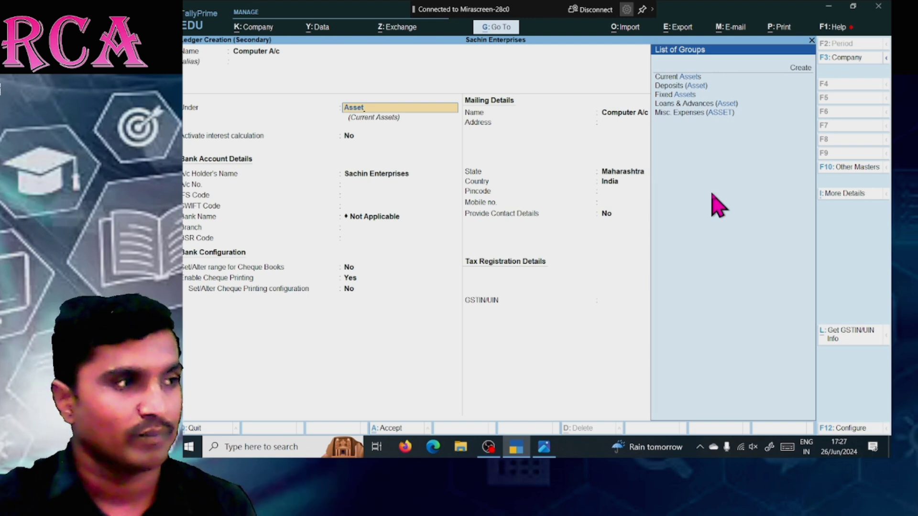
key(Down)
key(Down)
key(Down)
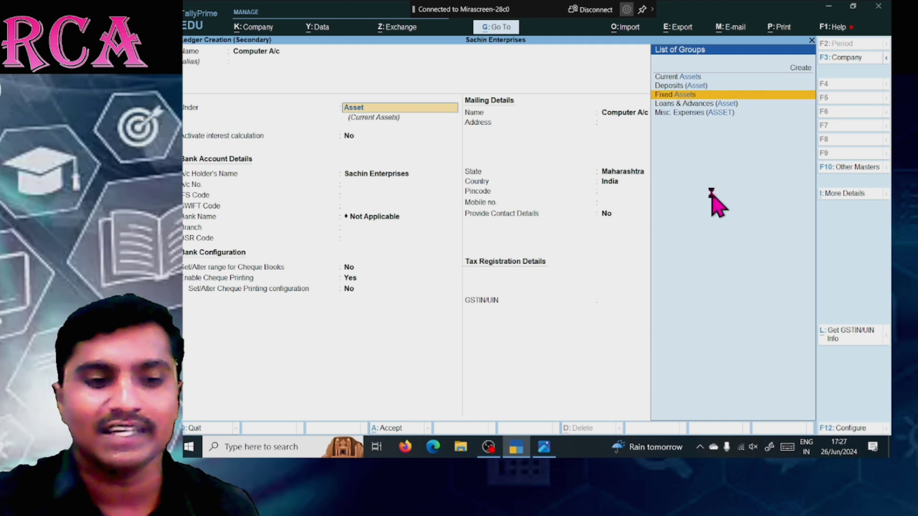
key(Return)
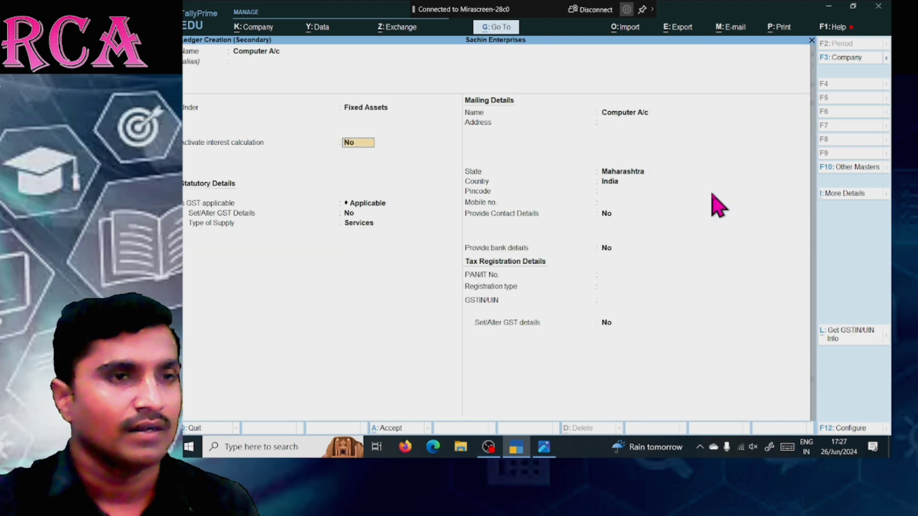
Save the Computer A/c ledger with its remaining default settings and debit it with 20,000.00 in the Purchase voucher
key(Return)
key(Return)
key(Return)
key(Return)
key(Return)
key(Return)
key(Return)
key(Return)
key(Return)
key(Return)
key(Return)
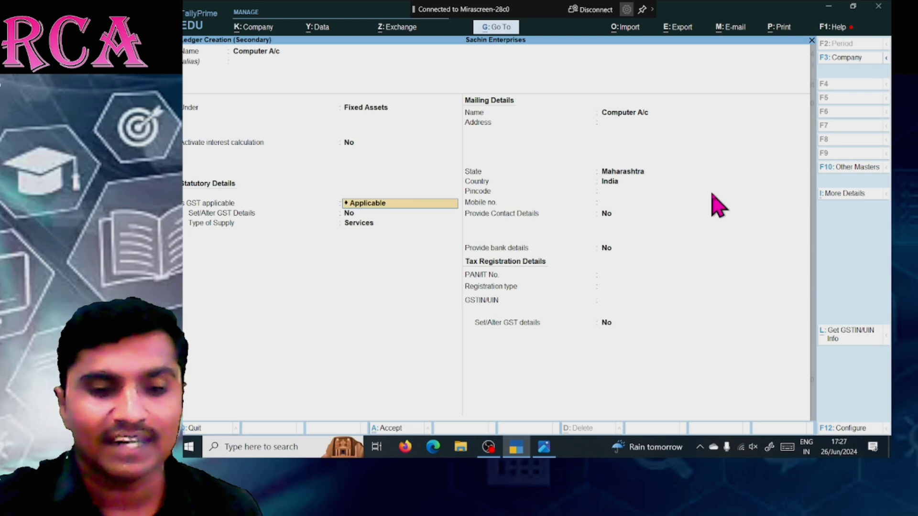
key(Return)
key(Return)
key(Return)
key(Return)
key(Return)
key(Return)
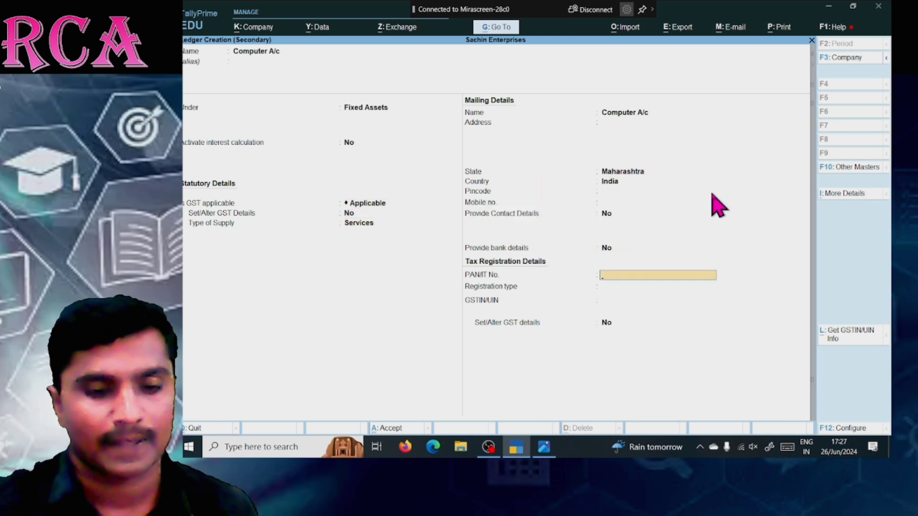
key(Return)
key(Return)
key(Return)
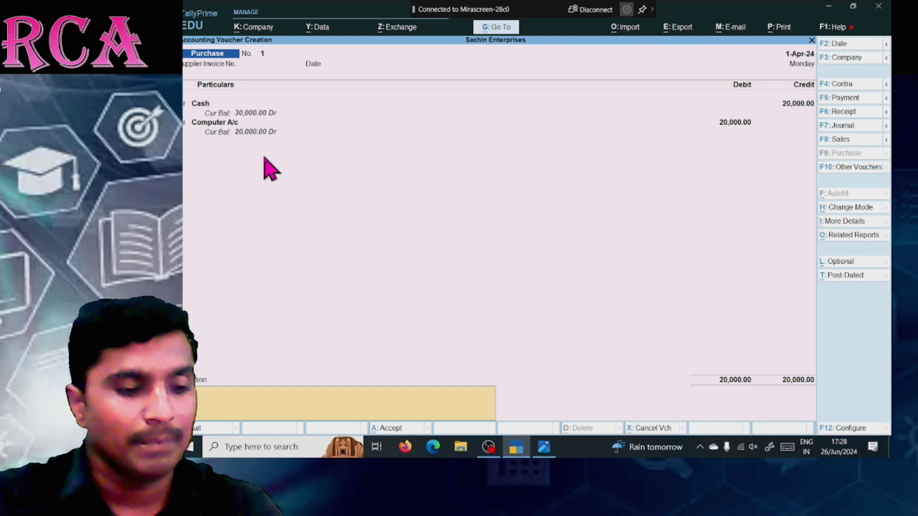
Add the narration "Being computer purchase by cash of Rs 20000" and save the Purchase voucher
text(mputer)
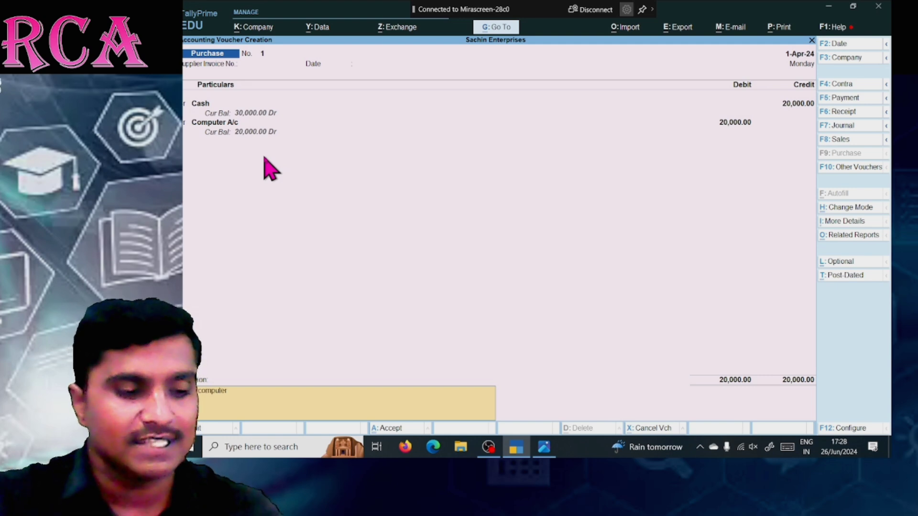
text( purchase by cash o)
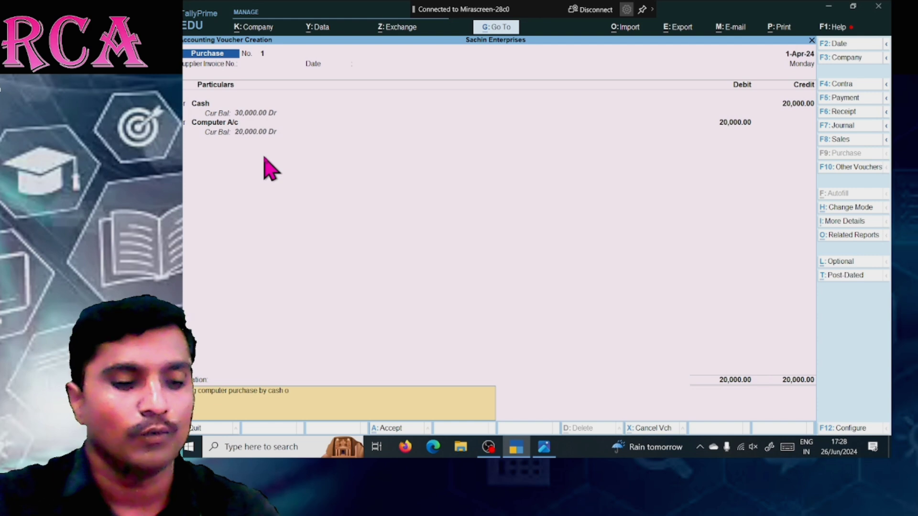
text(f Rs 20000)
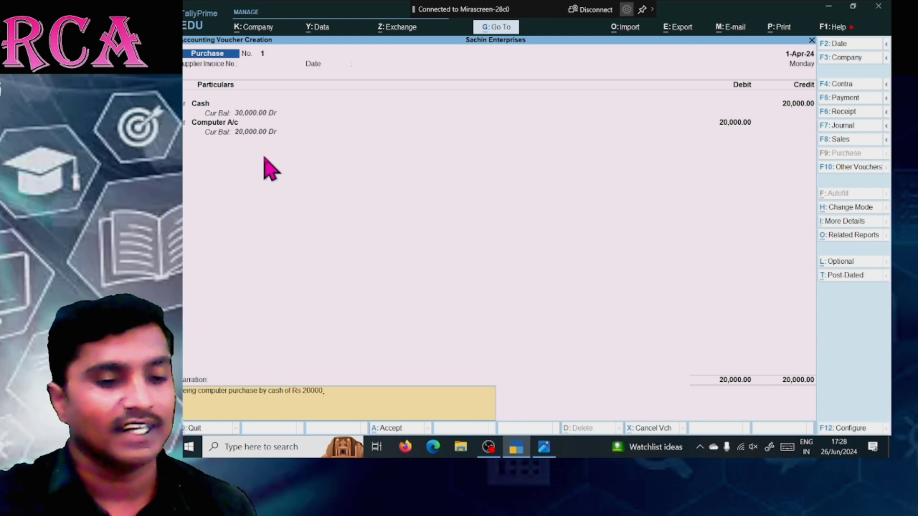
key(Return)
key(Return)
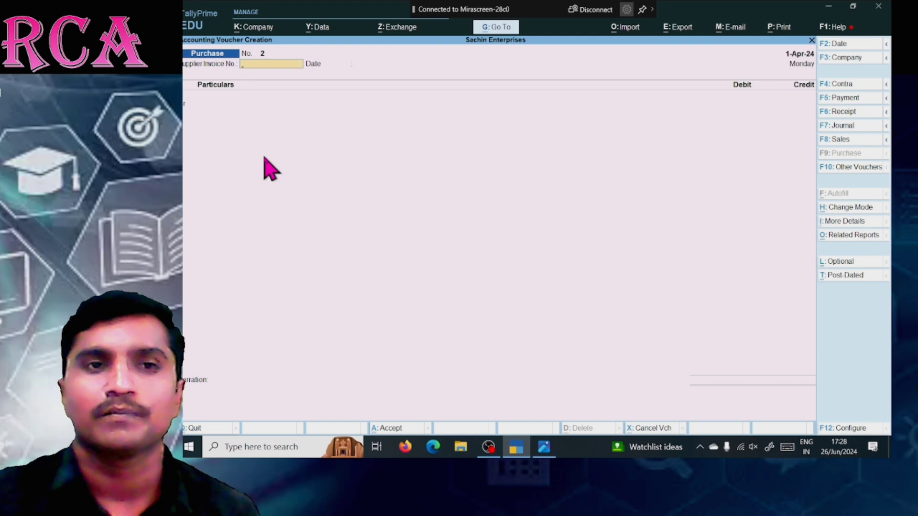
Review the remaining assignment entries and select Cash as the credit ledger of the next Purchase voucher, leaving the supplier invoice number and date blank
key(alt+Tab)
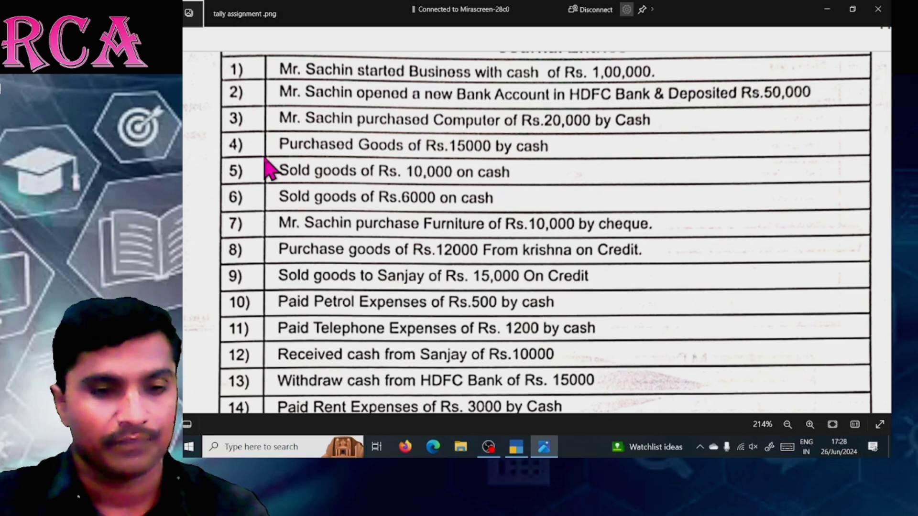
scroll(270, 168, down, 1)
scroll(270, 168, down, 1)
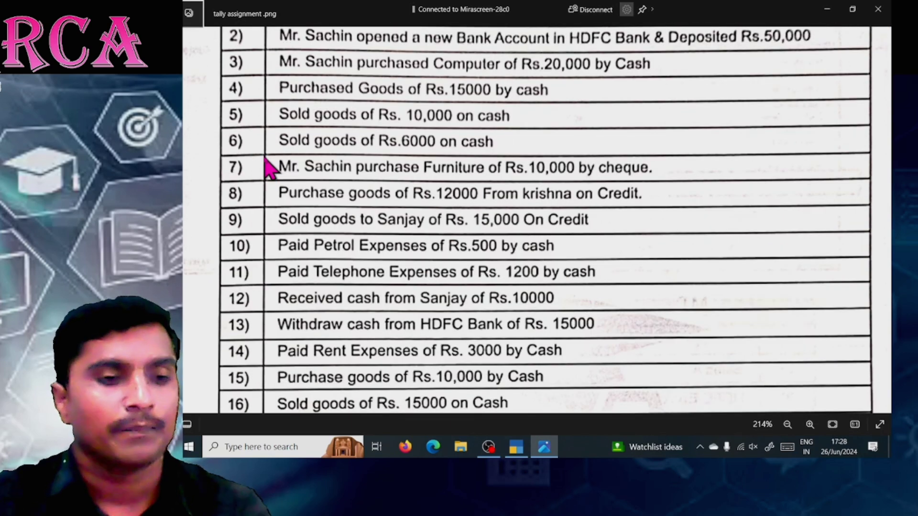
scroll(271, 169, down, 1)
scroll(270, 169, down, 1)
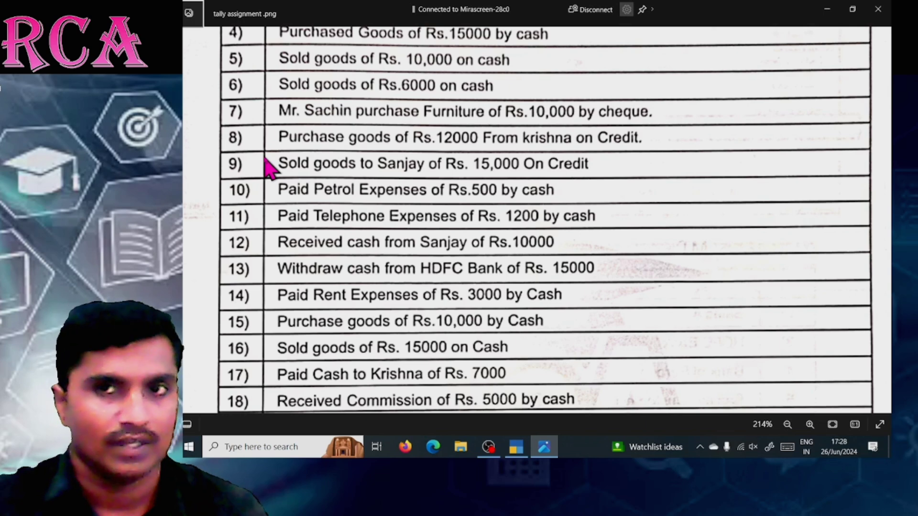
key(alt+Tab)
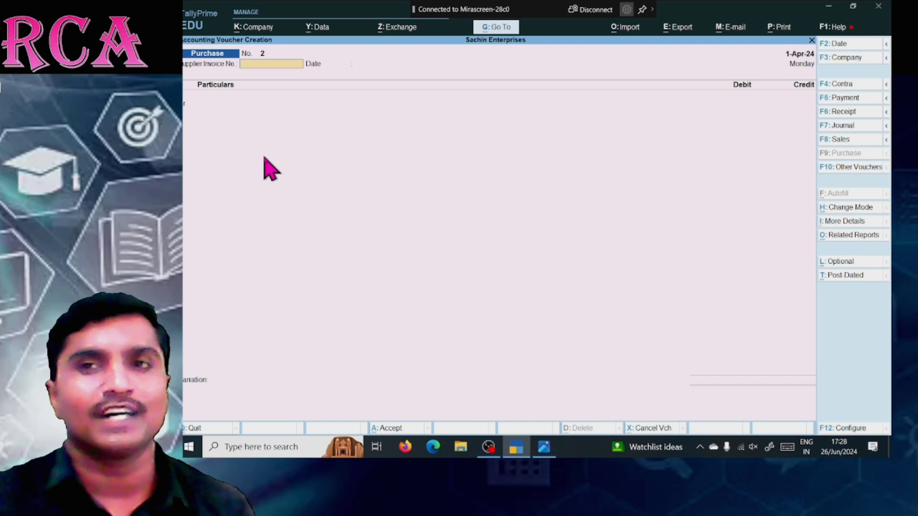
key(Return)
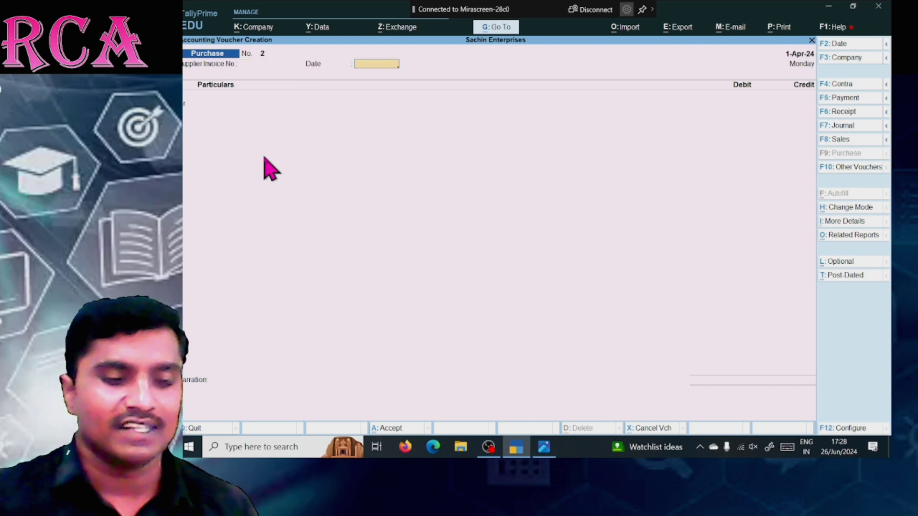
key(Return)
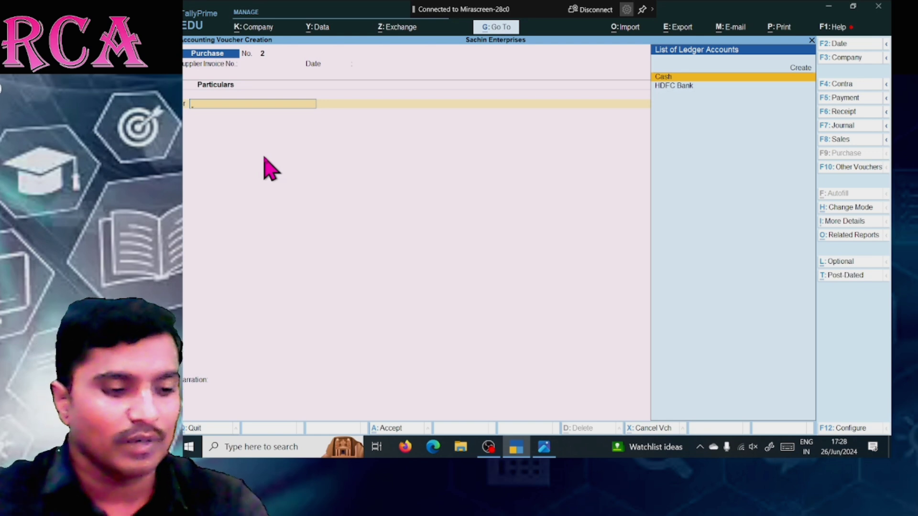
text(cash)
key(Return)
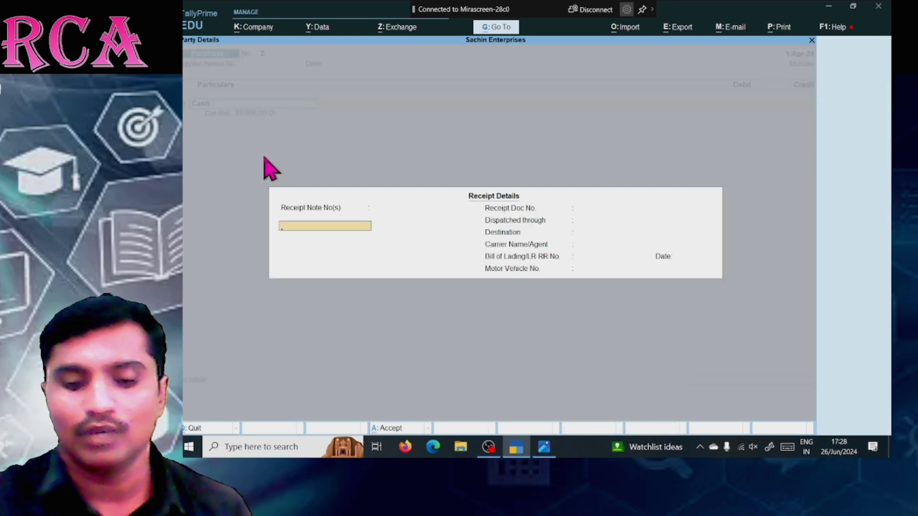
Leave the receipt details blank, keep the default party details for Cash, and credit Cash with 15000 in the Purchase voucher
key(Return)
key(Return)
key(Return)
key(Return)
key(Return)
key(Return)
key(Return)
key(Return)
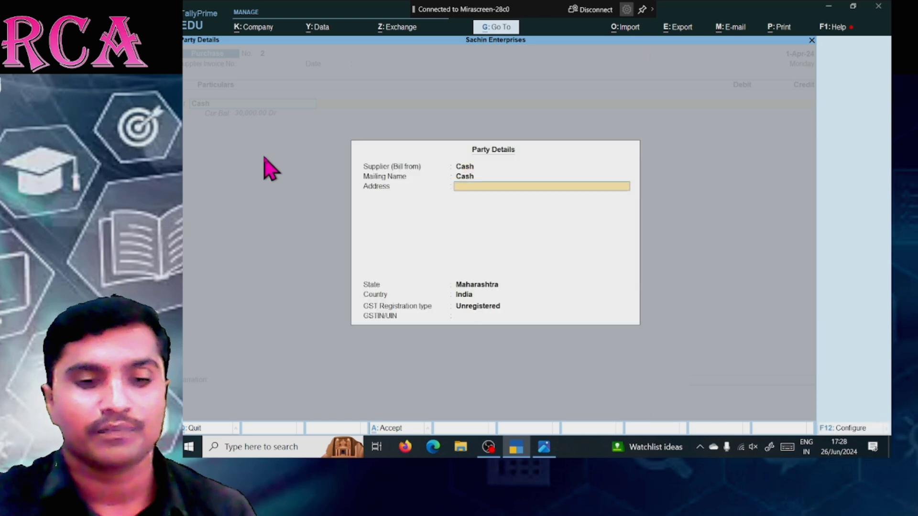
key(Return)
key(Return)
key(Return)
key(Return)
key(Return)
text(15000)
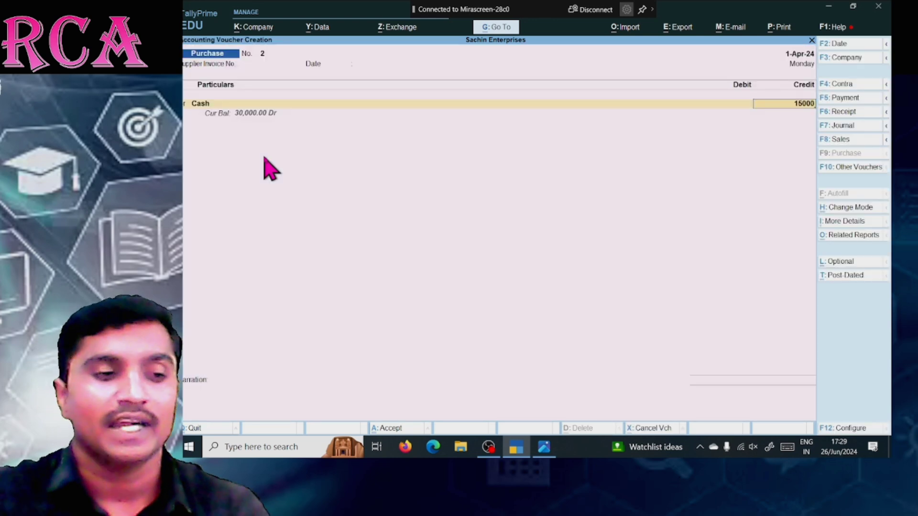
key(Return)
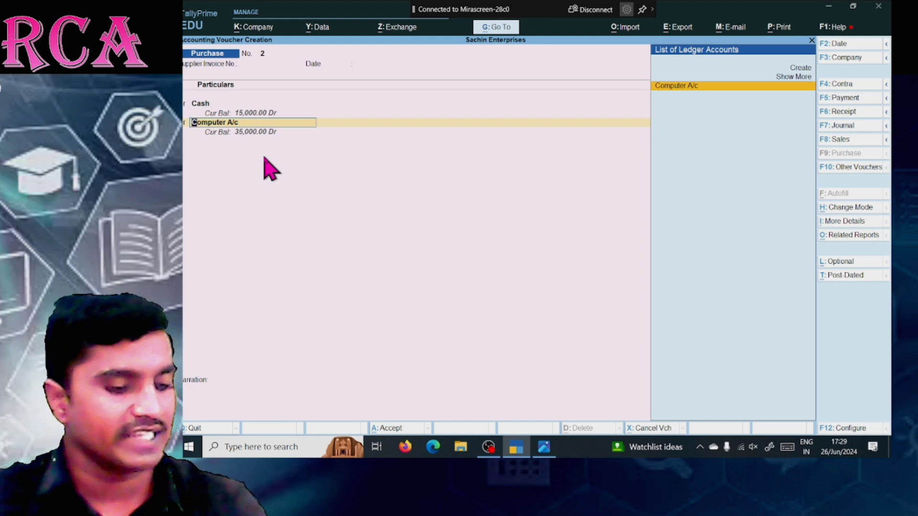
Create a new ledger from the voucher's debit line, named Goods A/c and grouped under Purchase Accounts
key(alt+c)
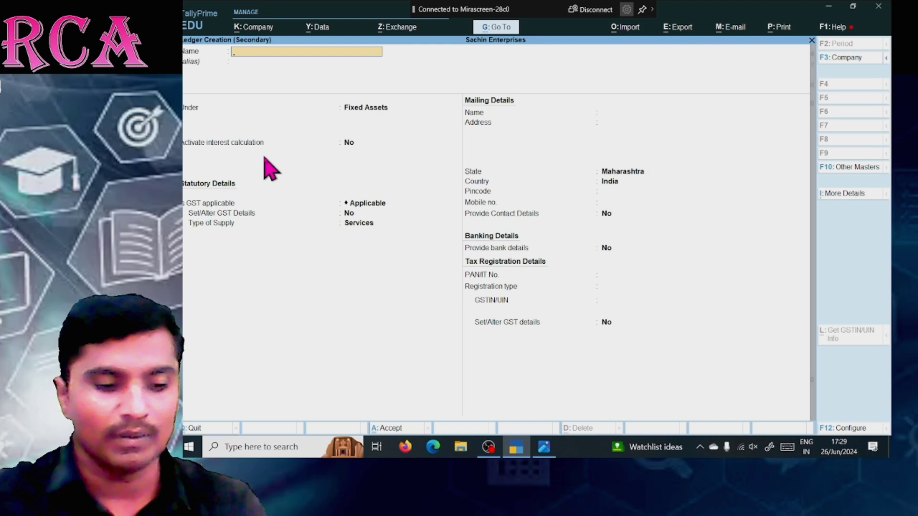
text(Goods a)
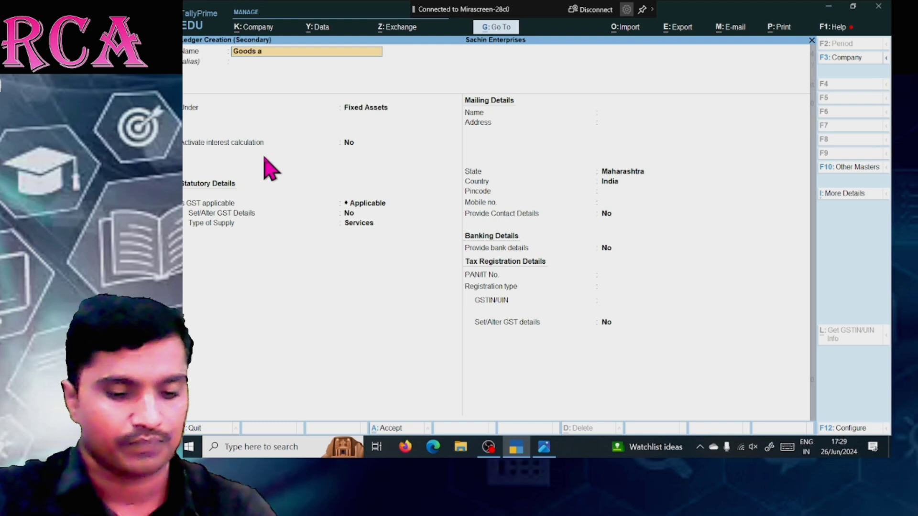
text(/c)
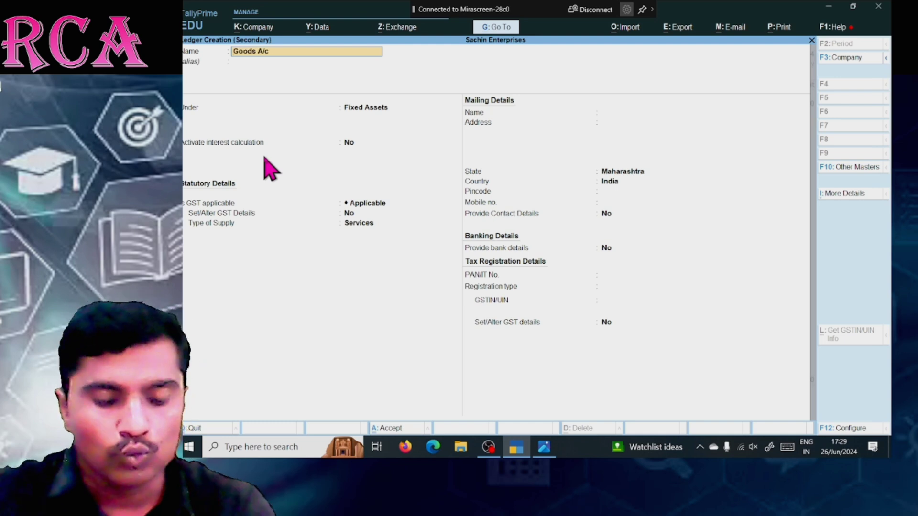
key(Return)
key(Return)
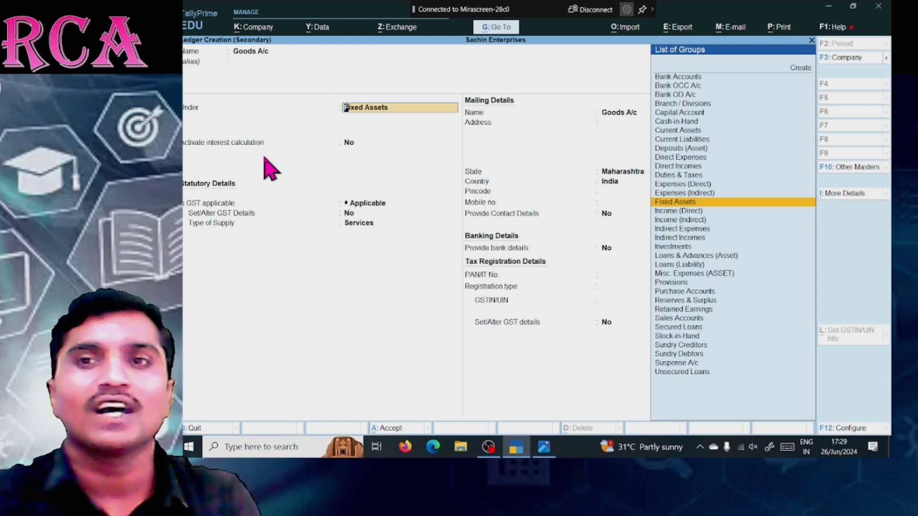
text(Pu)
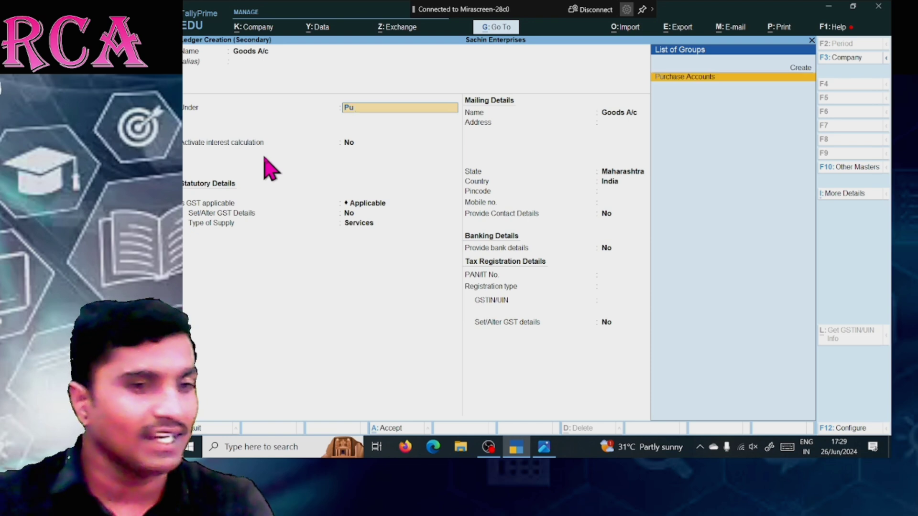
key(Return)
key(Return)
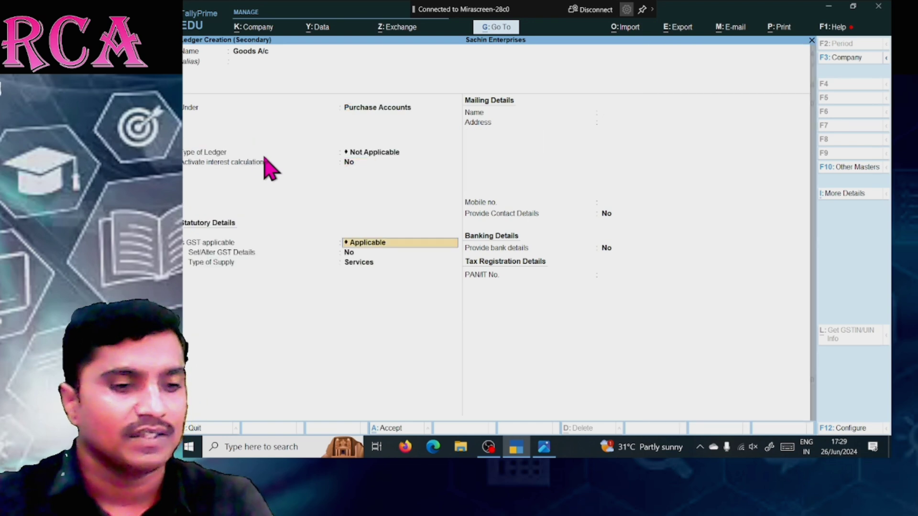
Set GST applicability to Not Applicable for the Goods A/c ledger and save it with its remaining default settings
key(Down)
key(Down)
key(Return)
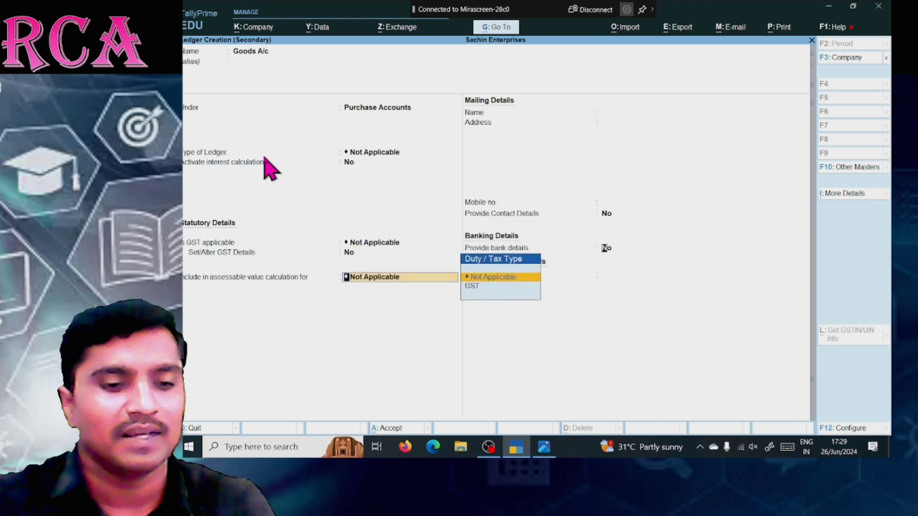
key(Return)
key(Return)
key(Return)
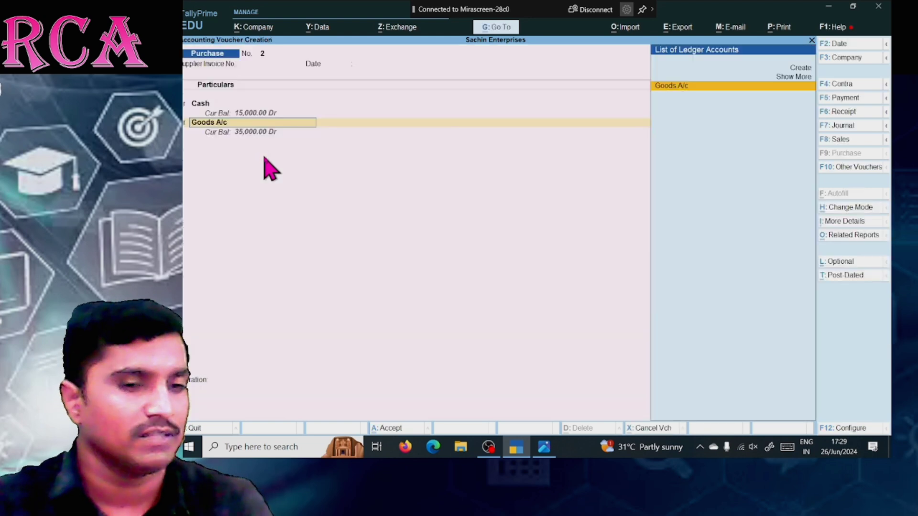
Debit Goods A/c with 15,000.00 in the Purchase voucher
key(Return)
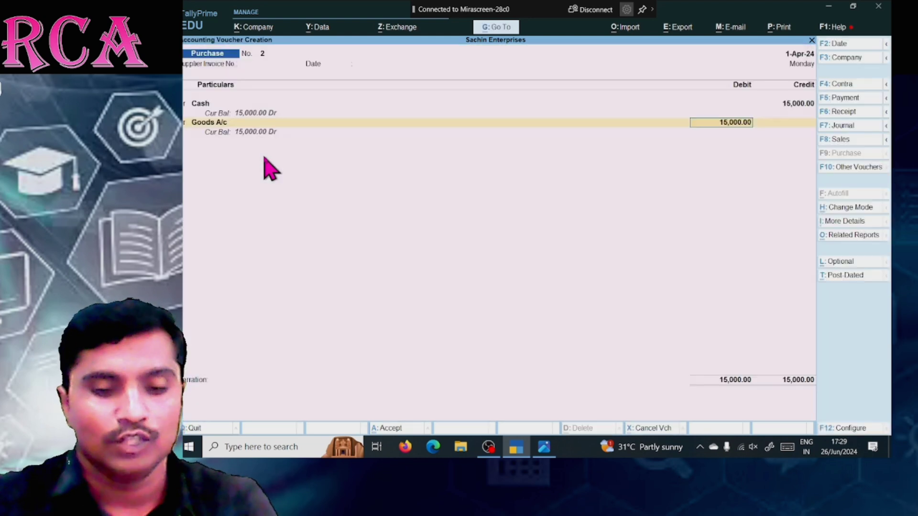
key(Escape)
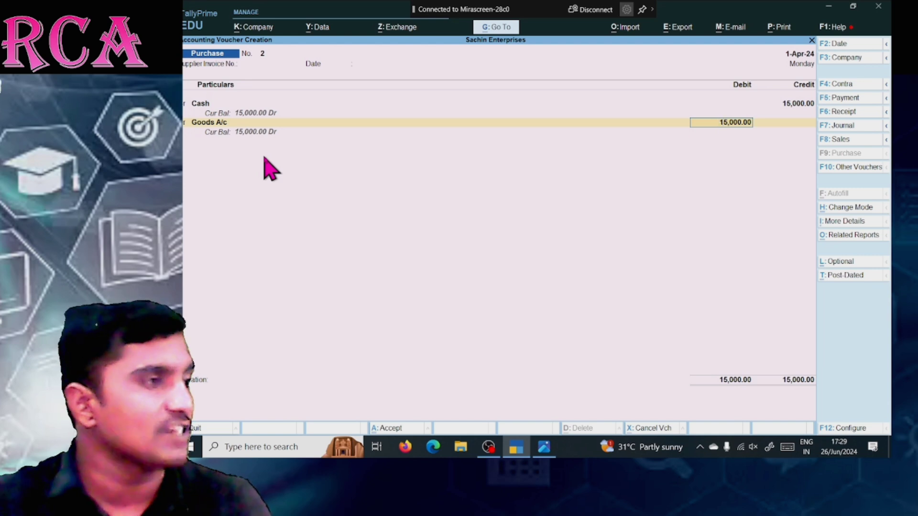
key(Return)
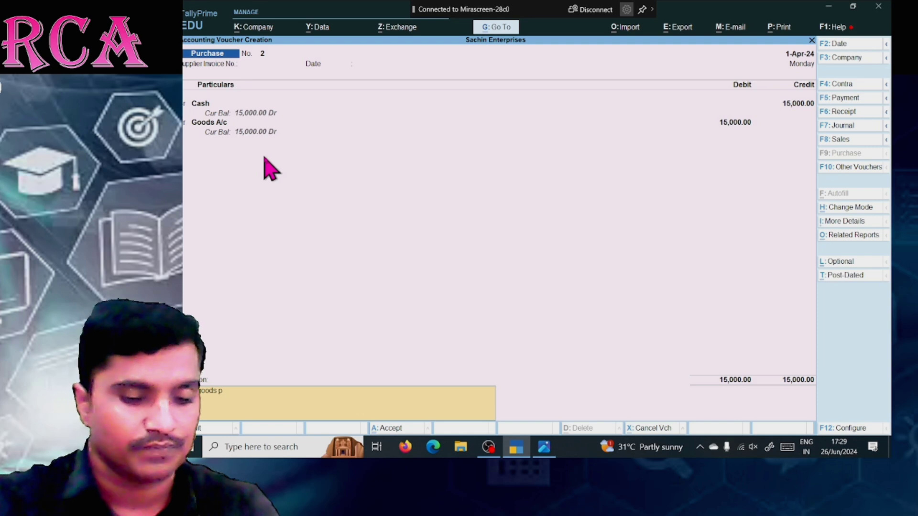
Add the narration "Being goods purchase of rs 15000 by cash" and save the Purchase voucher
text(goods purcchase)
key(BackSpace)
key(BackSpace)
key(BackSpace)
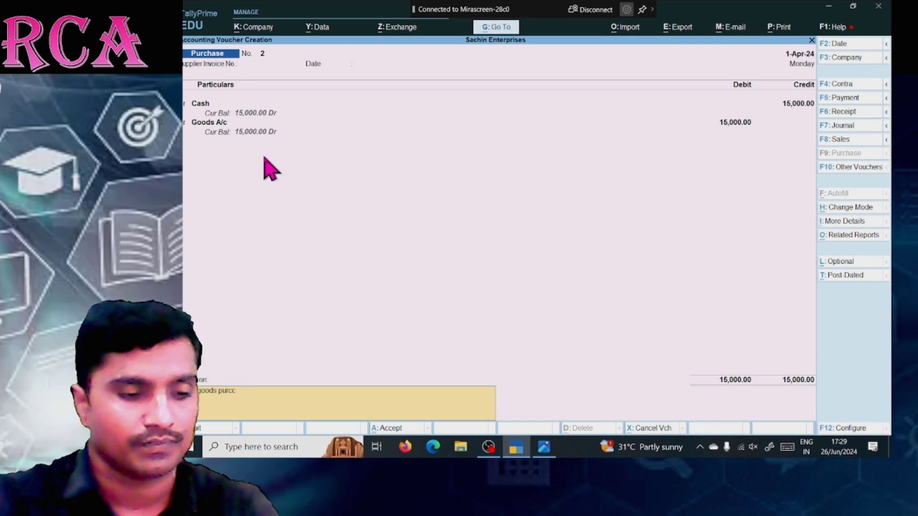
text(hase)
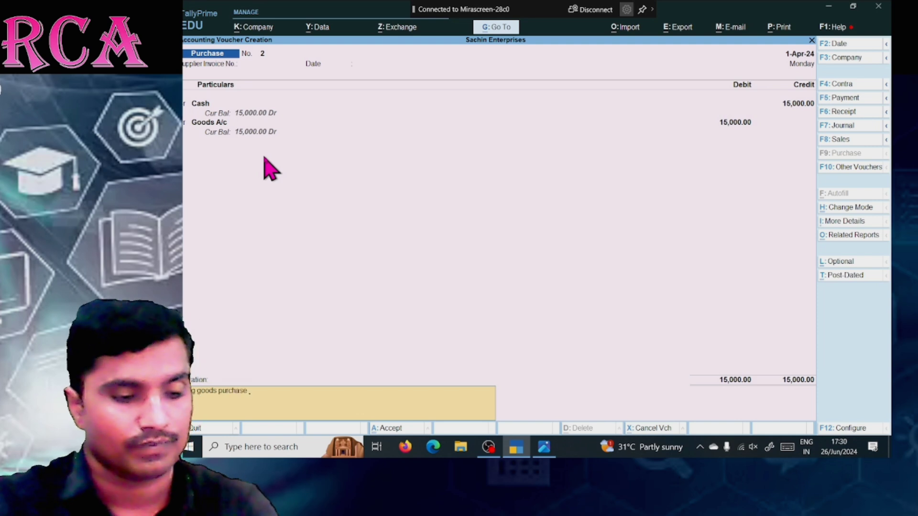
text( of rs )
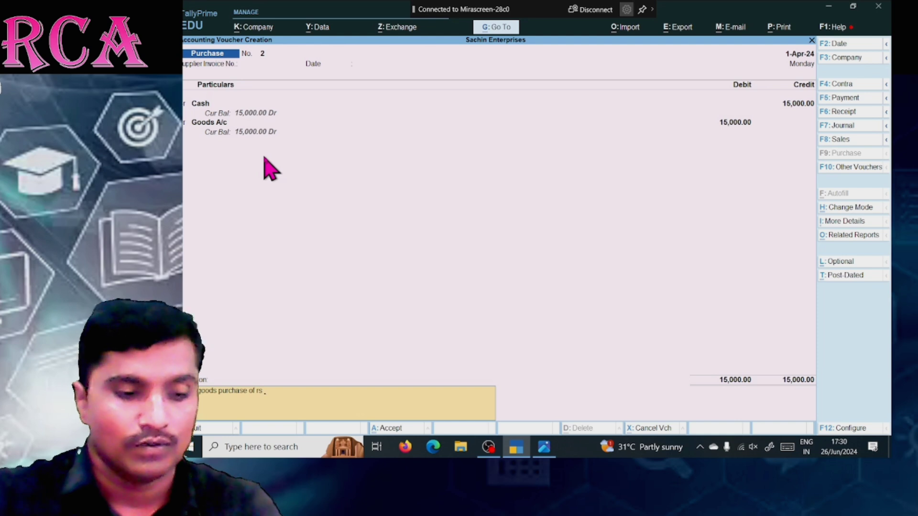
text(15000)
text( by)
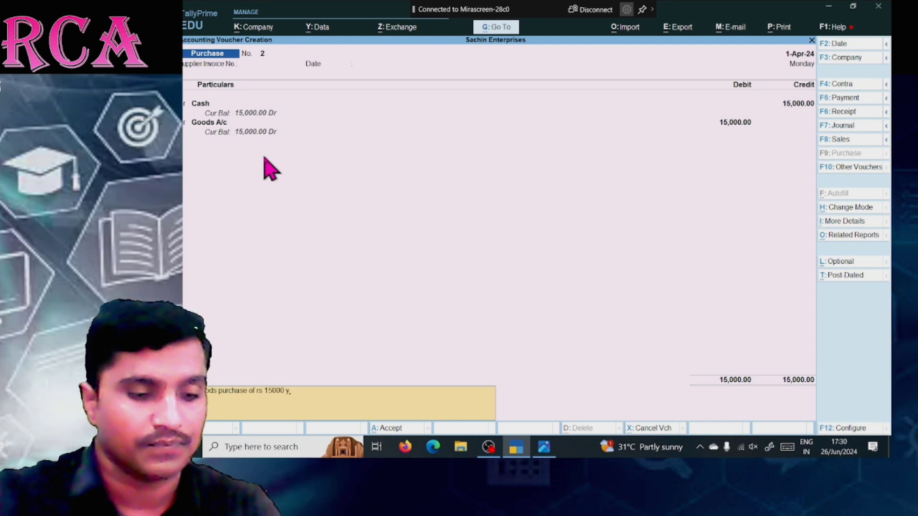
key(BackSpace)
text(by cash)
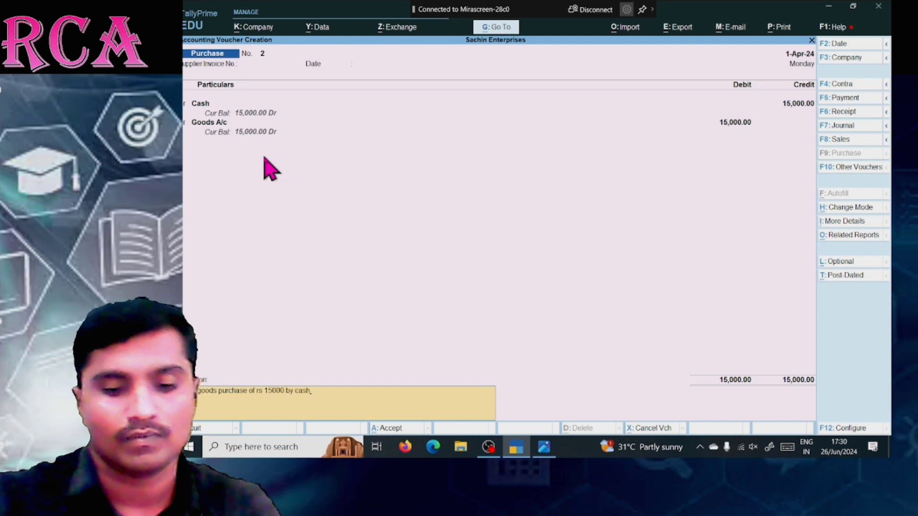
key(Return)
key(Return)
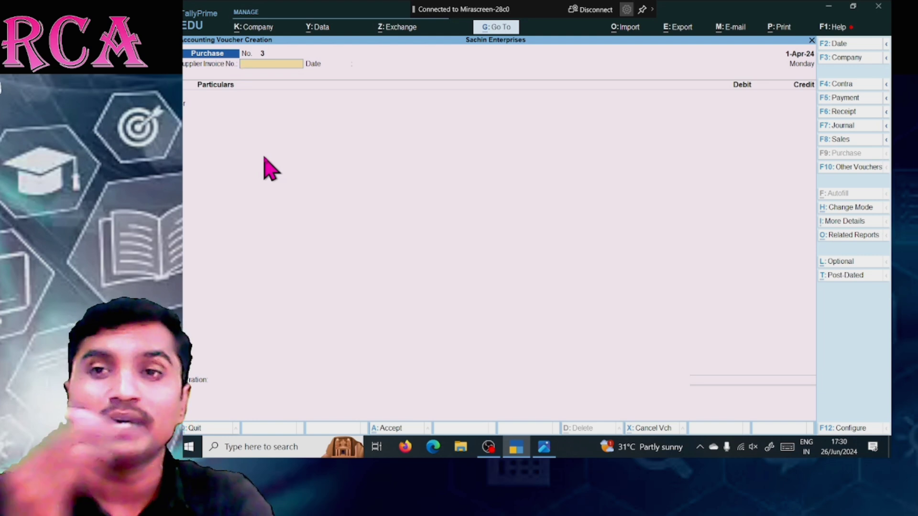
Check the next entries in the tally assignment image, and start a Sales voucher in As Voucher mode in TallyPrime
key(alt+Tab)
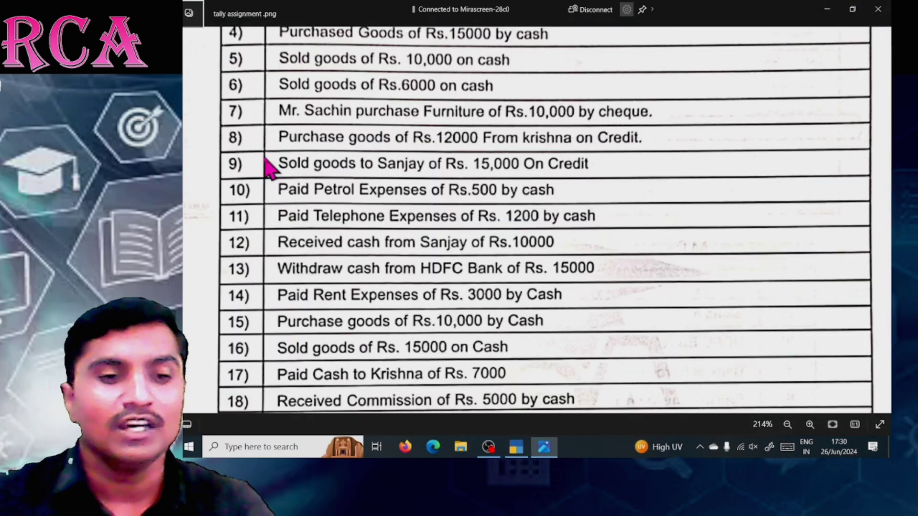
scroll(269, 168, down, 1)
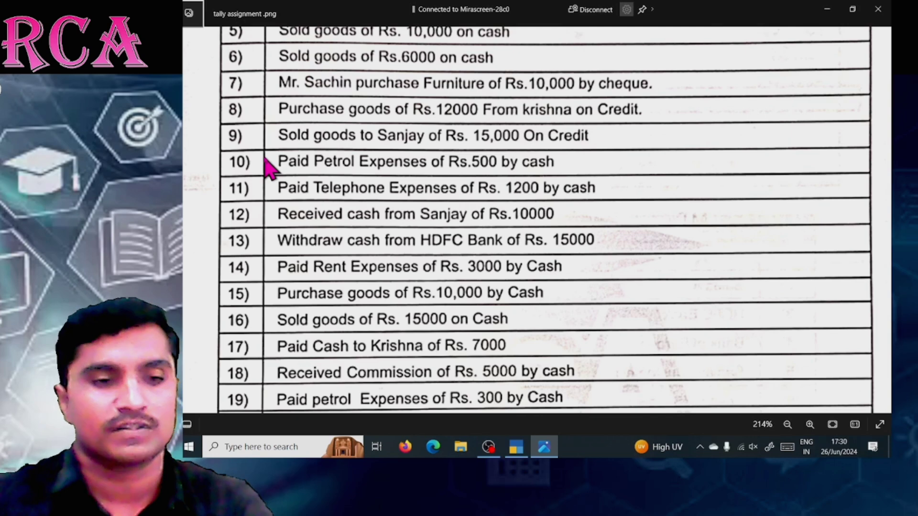
scroll(270, 168, up, 1)
scroll(269, 169, down, 1)
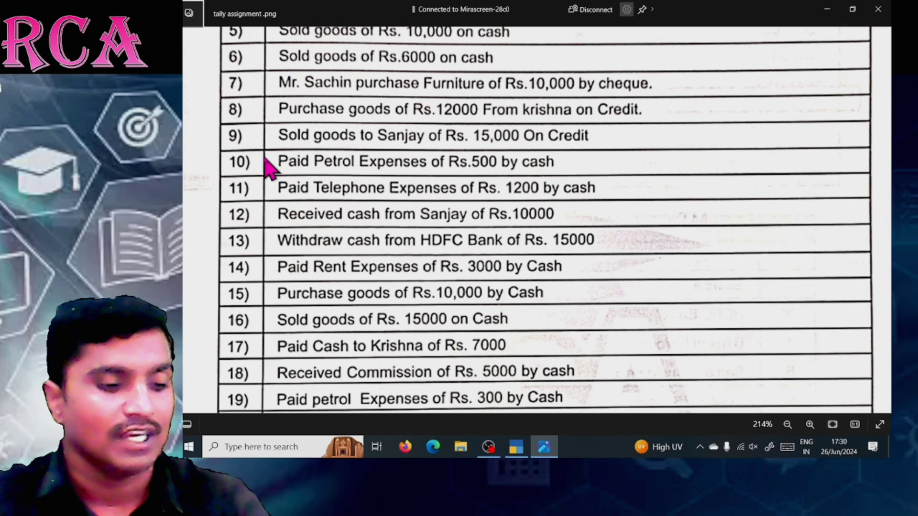
key(alt+Tab)
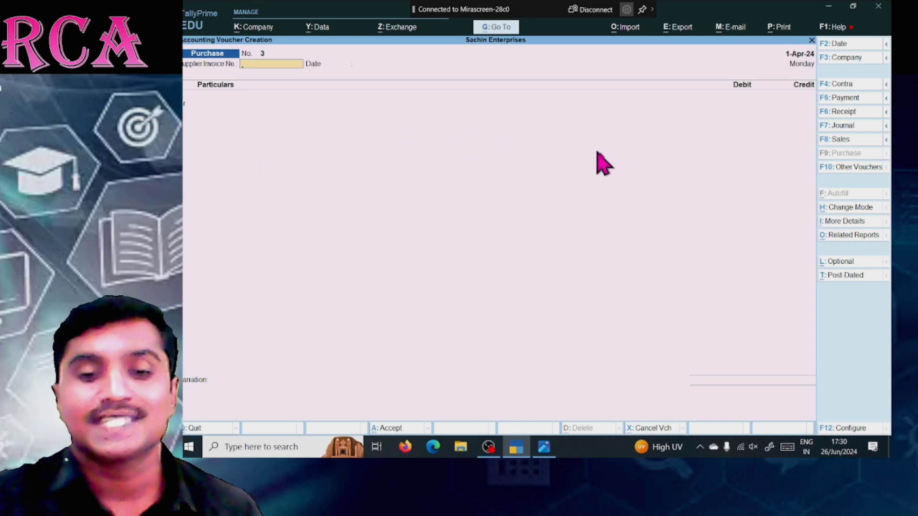
click(836, 140)
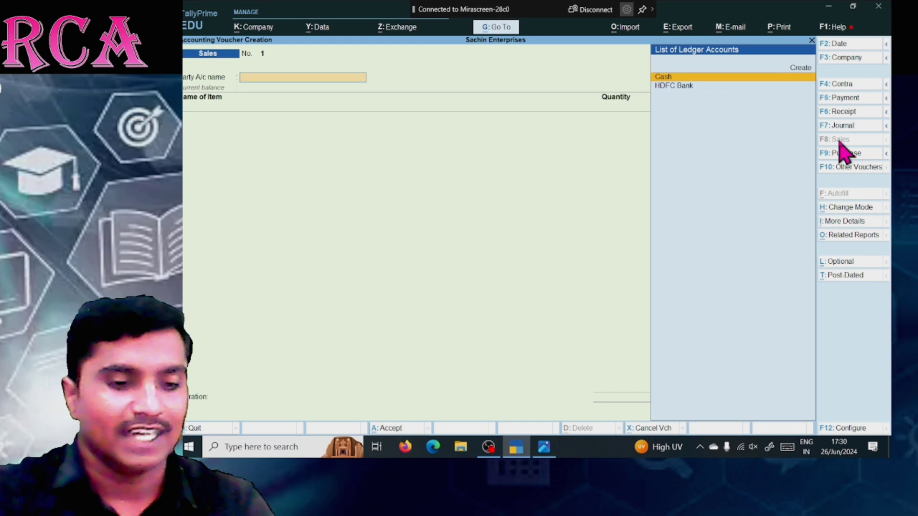
click(845, 207)
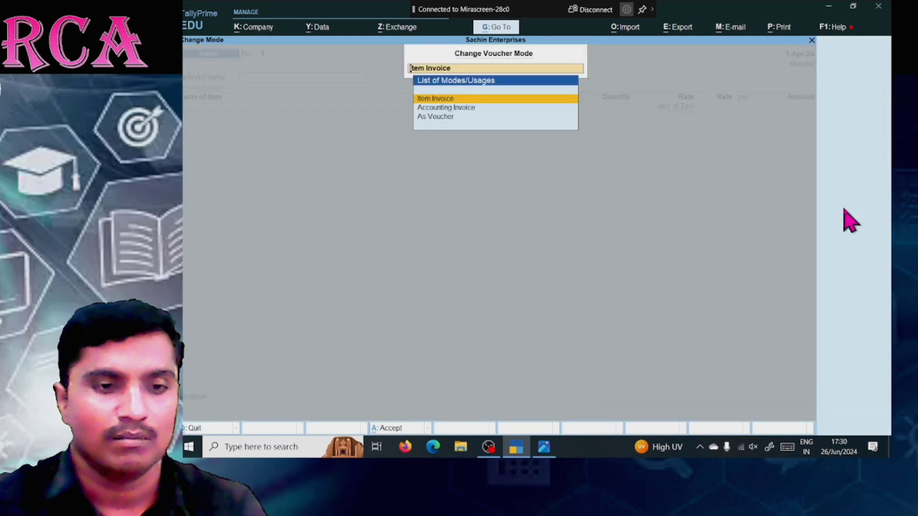
key(Down)
key(Down)
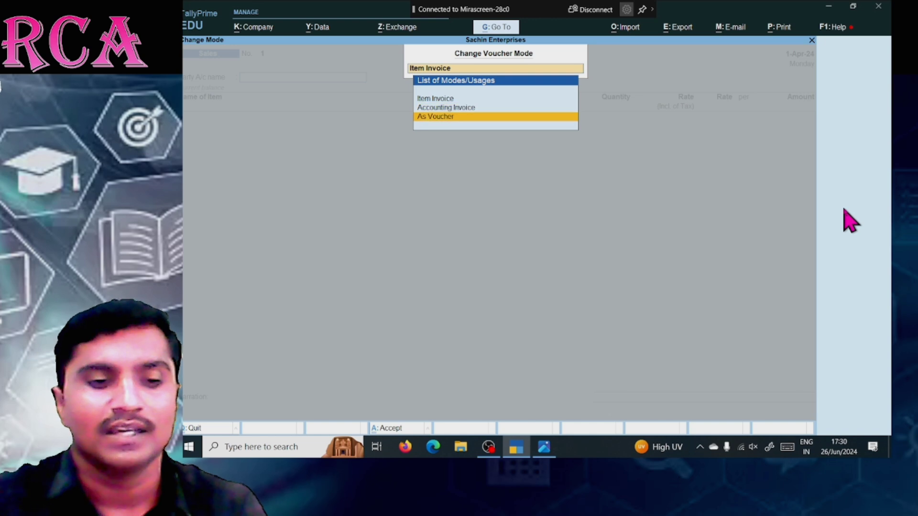
key(Return)
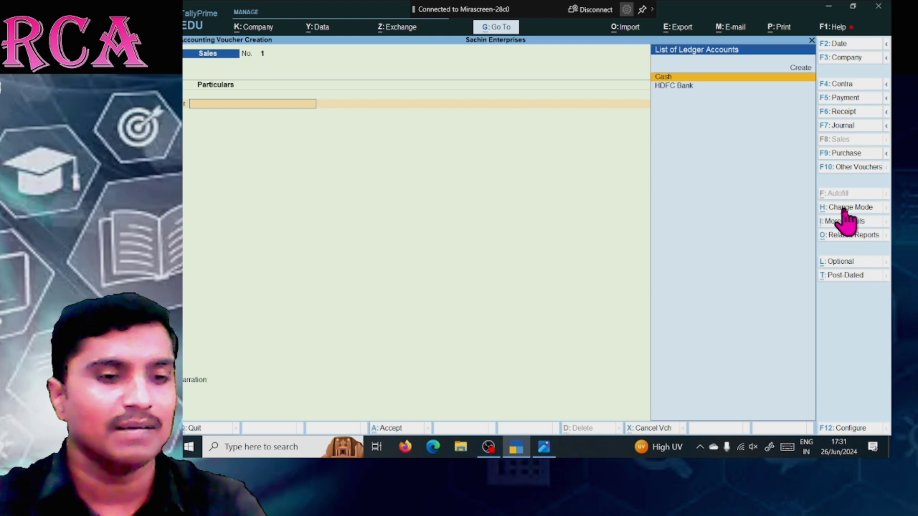
Recheck the cash sale entry in the assignment image and select Cash as the debit ledger of the Sales voucher
click(846, 219)
key(alt+Tab)
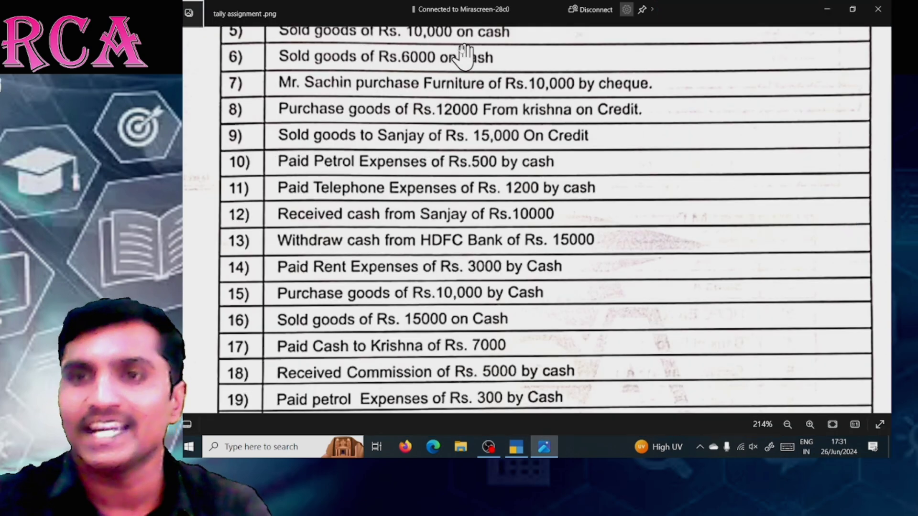
key(alt+Tab)
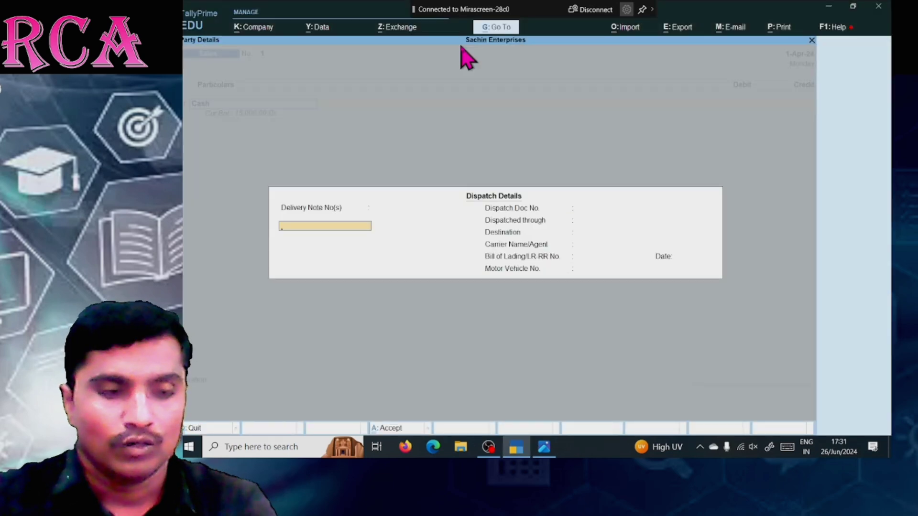
key(Escape)
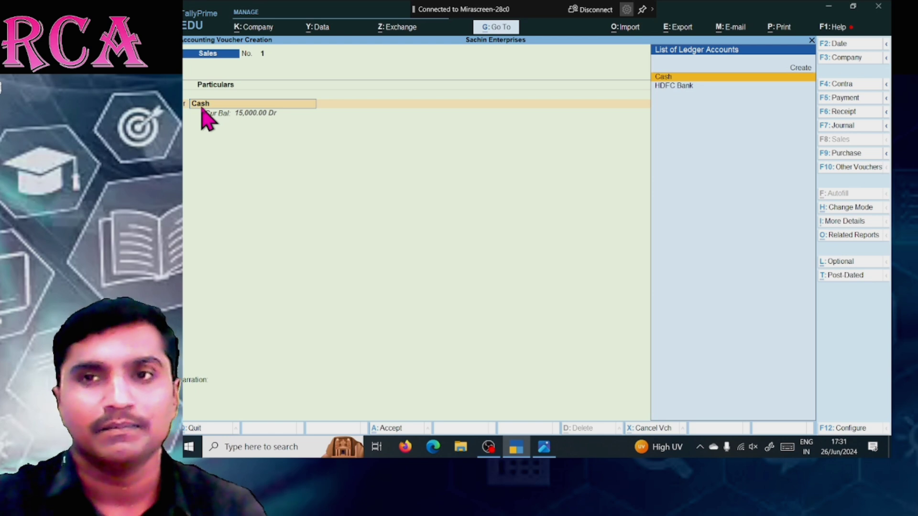
key(Return)
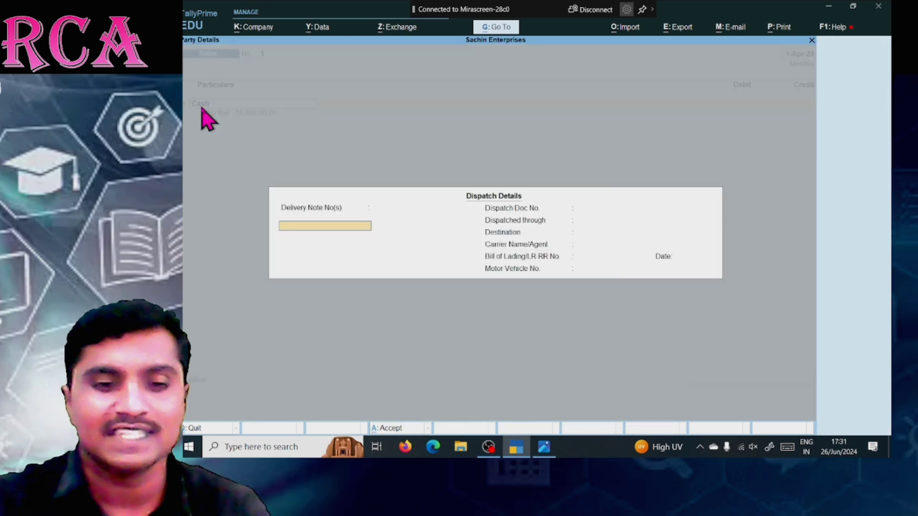
Leave the dispatch details blank, keep the default party details with Maharashtra as place of supply, and debit Cash with 10000
key(Return)
key(Return)
key(Return)
key(Return)
key(Return)
key(Return)
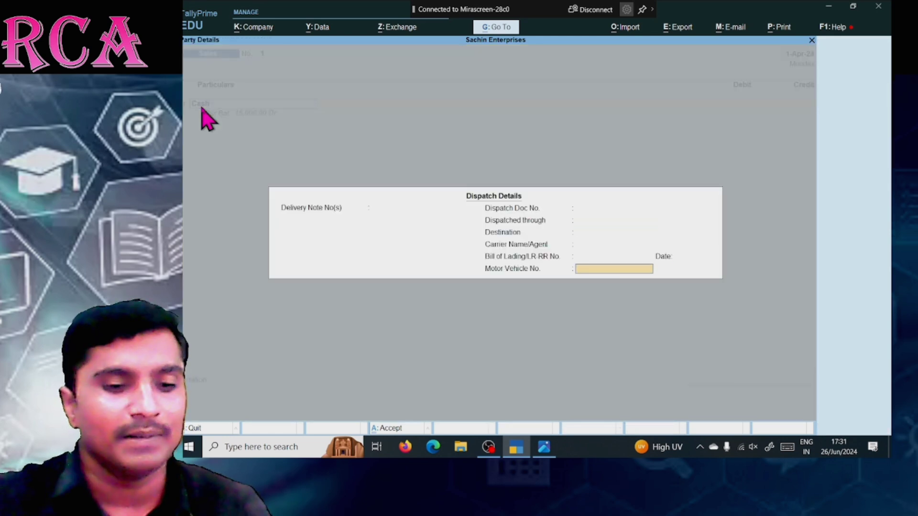
key(Return)
key(Return)
key(Return)
key(Return)
key(Return)
key(Return)
key(Return)
key(Return)
key(Return)
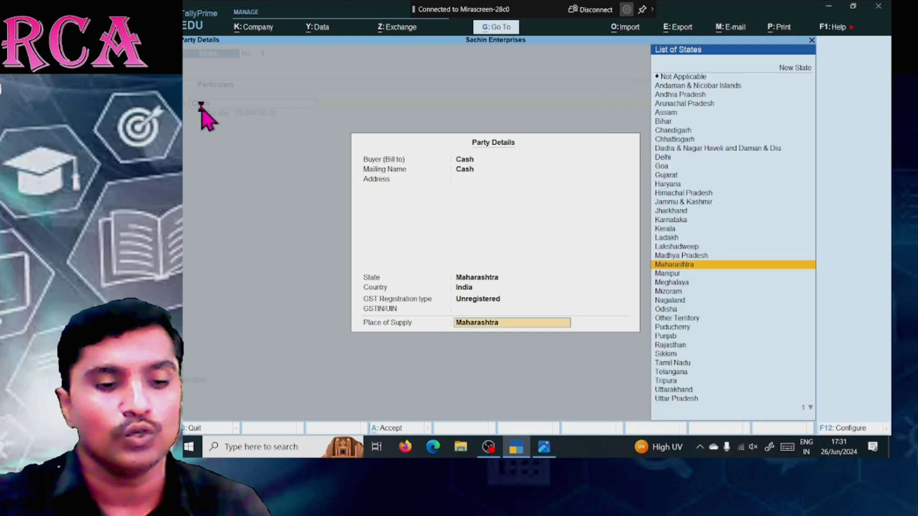
text(10000)
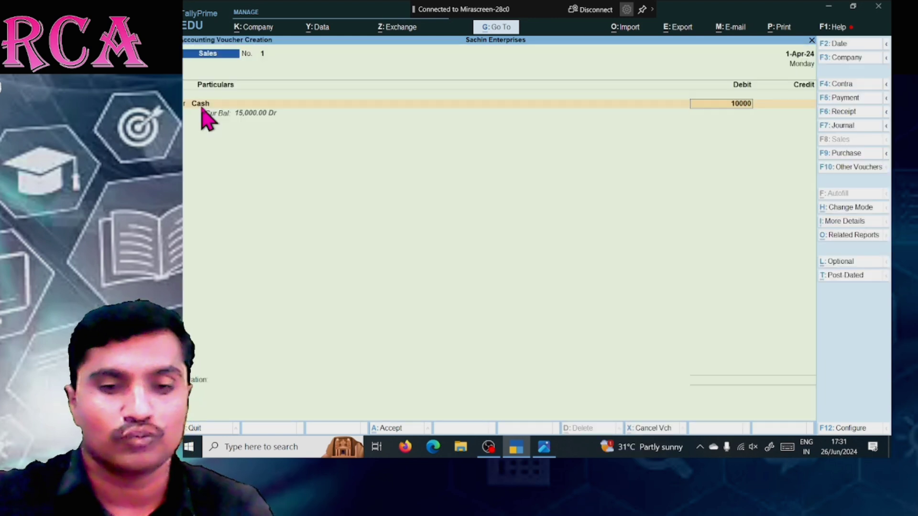
Confirm the Cash debit of 10000 and create a credit ledger named Goods Sold under the Sales Accounts group
key(Return)
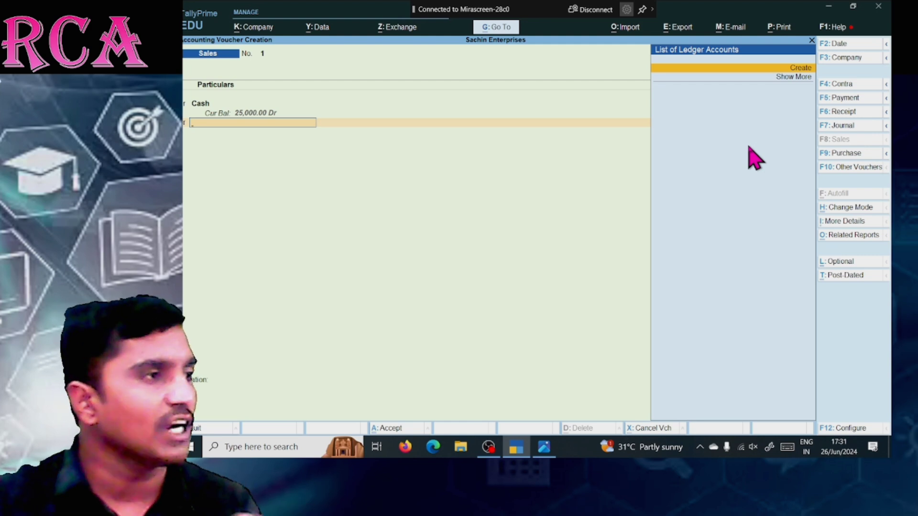
key(alt+c)
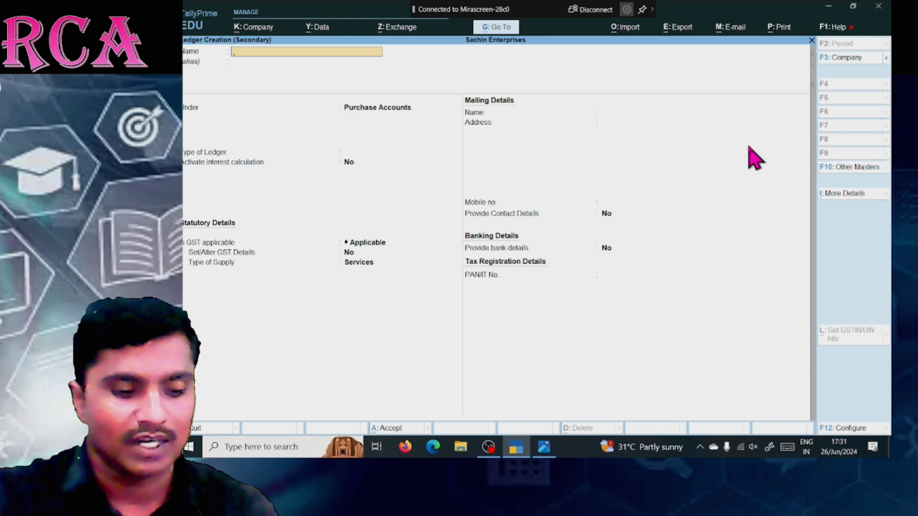
text(Goods Sold)
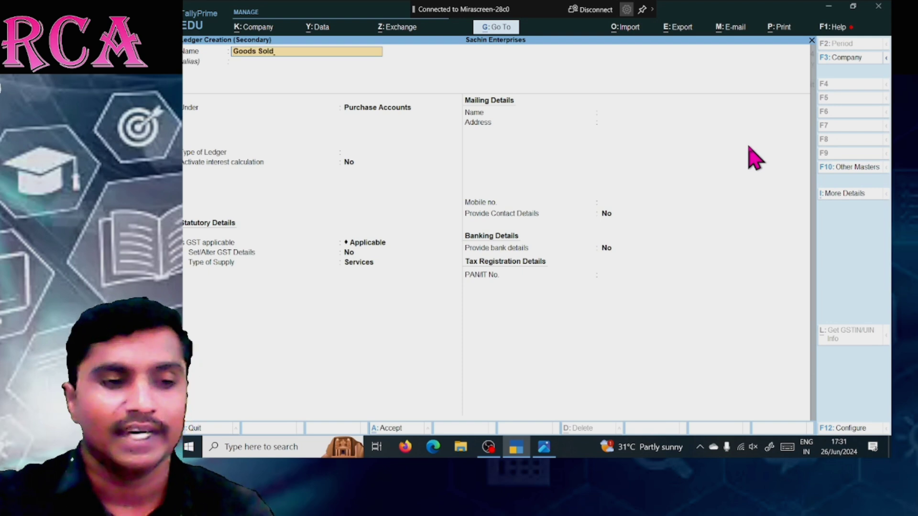
key(Return)
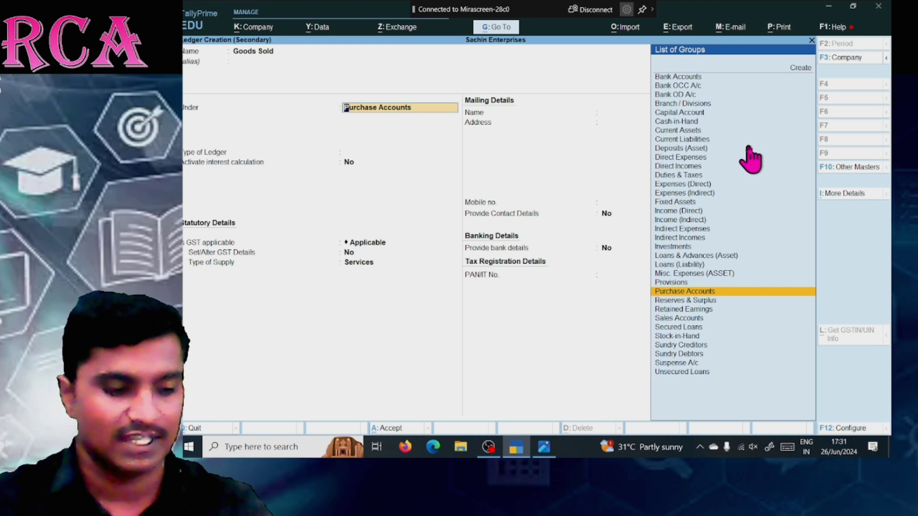
text(Sa)
key(Return)
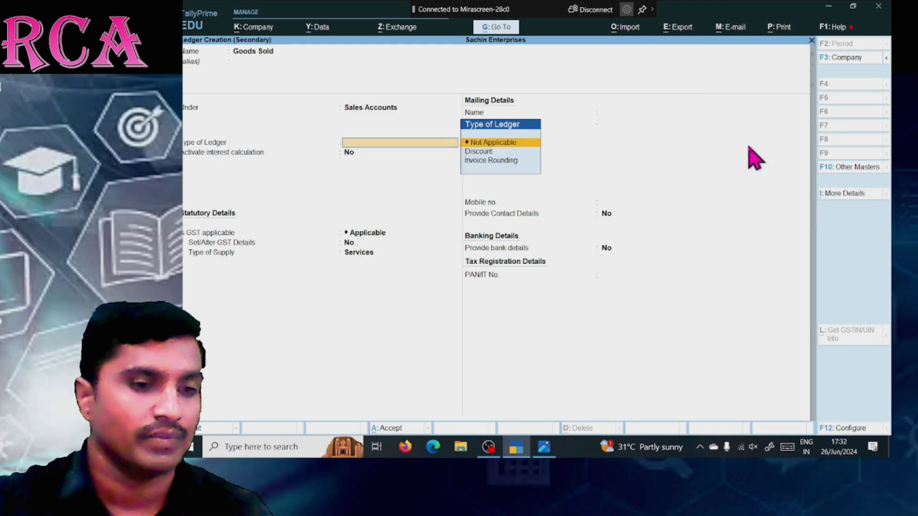
Set the Goods Sold ledger's type and GST applicability to Not Applicable, and save the ledger
key(Return)
key(Return)
key(Down)
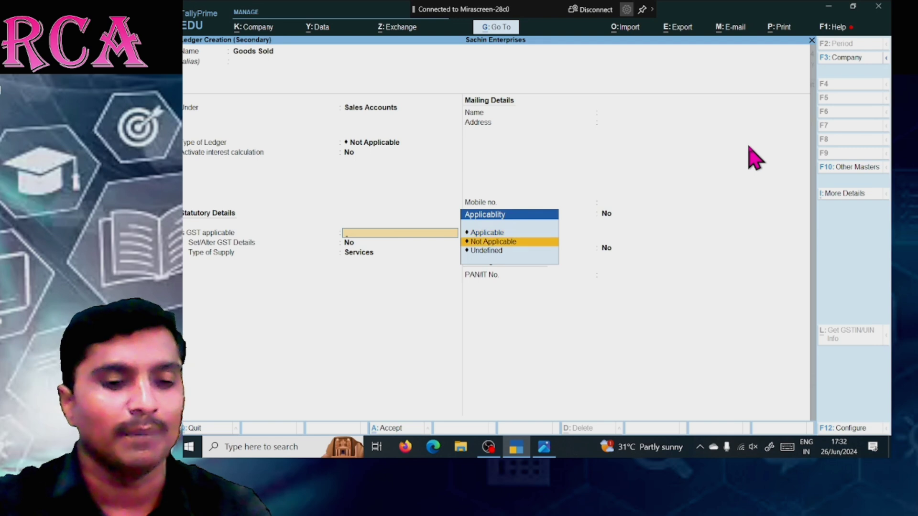
key(Return)
key(Return)
key(Return)
key(Return)
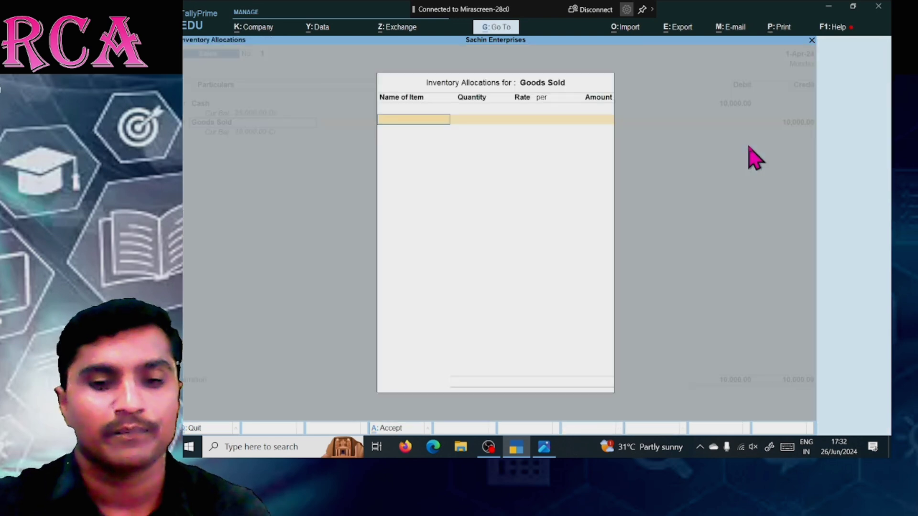
Leave the inventory allocations for Goods Sold empty and save the Sales voucher with the narration "Being goods sold of rs 10000 by cash"
key(Return)
key(Return)
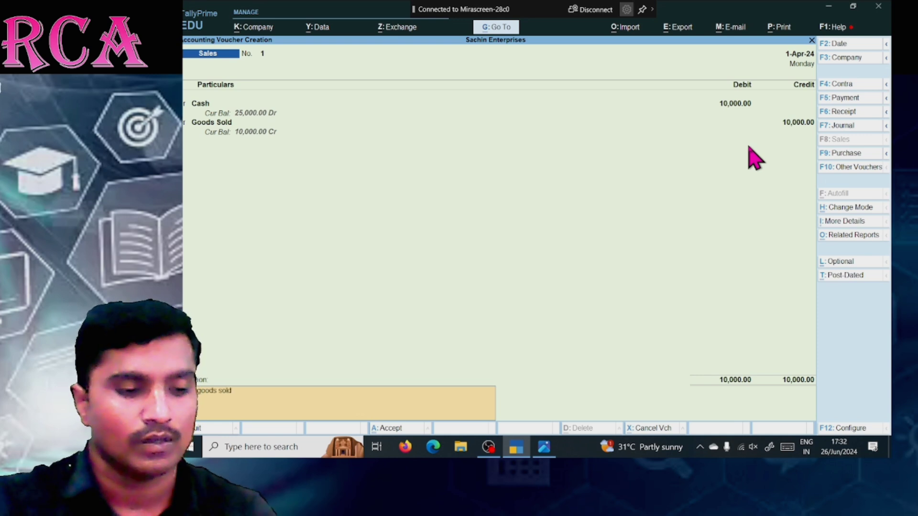
text(of rs 10)
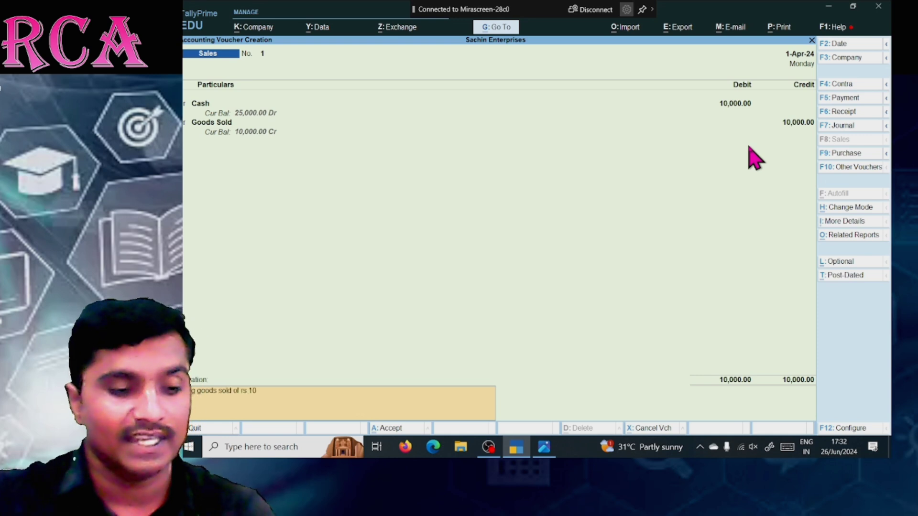
text(000 b)
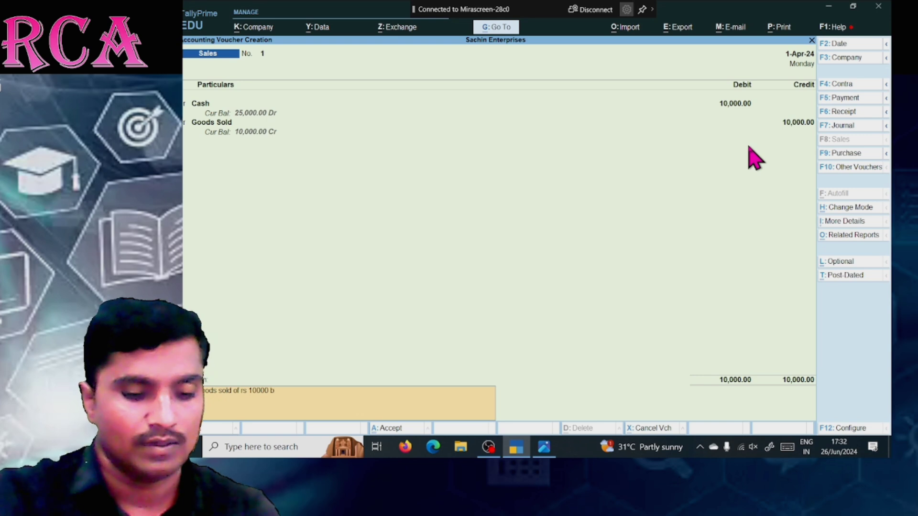
key(BackSpace)
key(BackSpace)
text(y c)
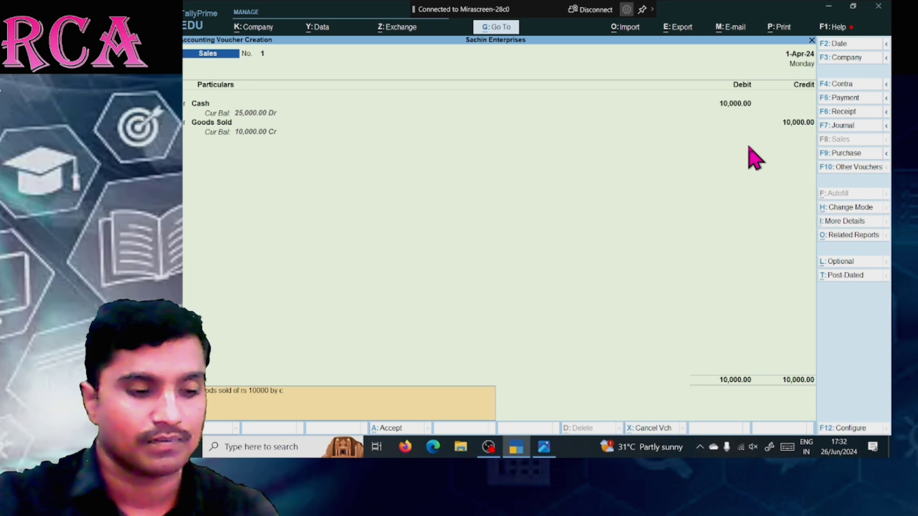
text(ash)
key(Return)
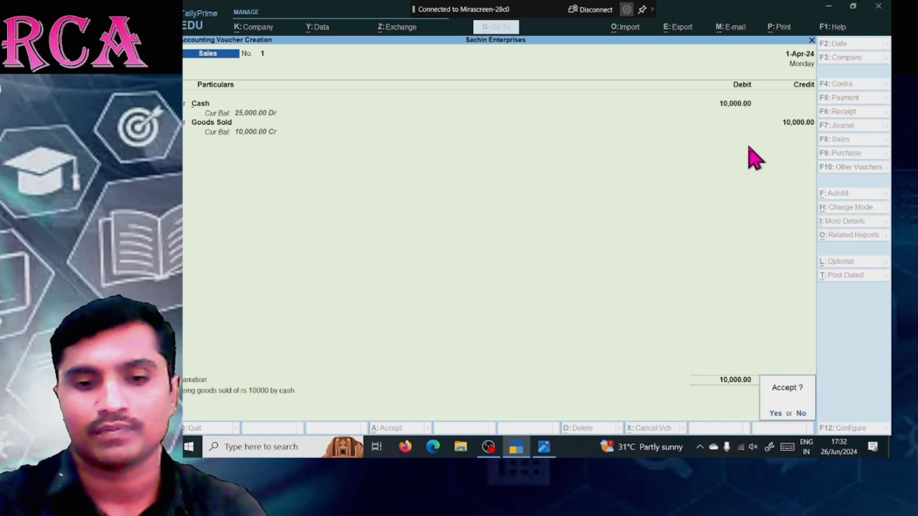
key(Return)
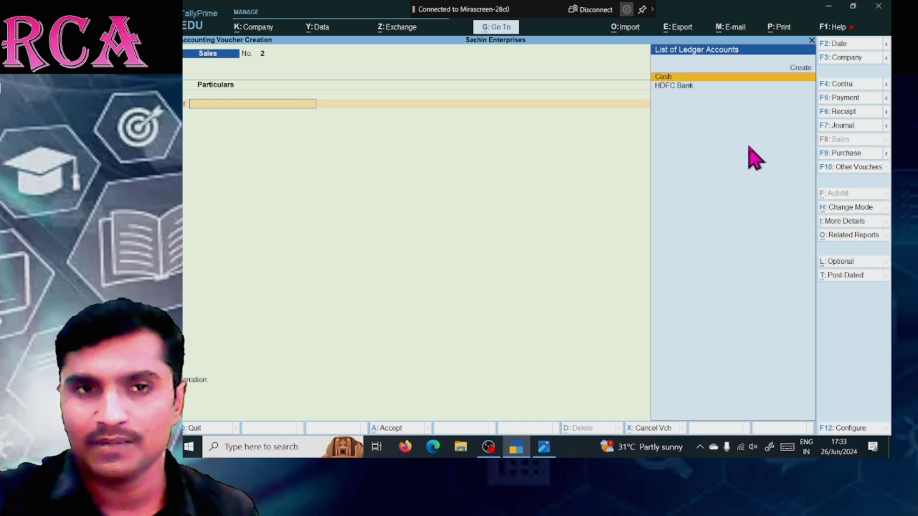
Check the second cash sale entry in the assignment image and select Cash as the debit ledger of a new Sales voucher in TallyPrime
key(alt+Tab)
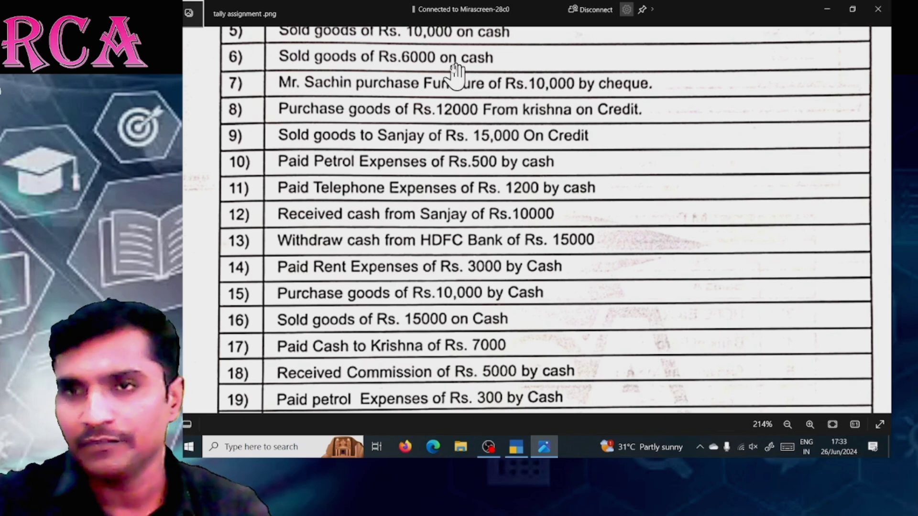
key(alt+Tab)
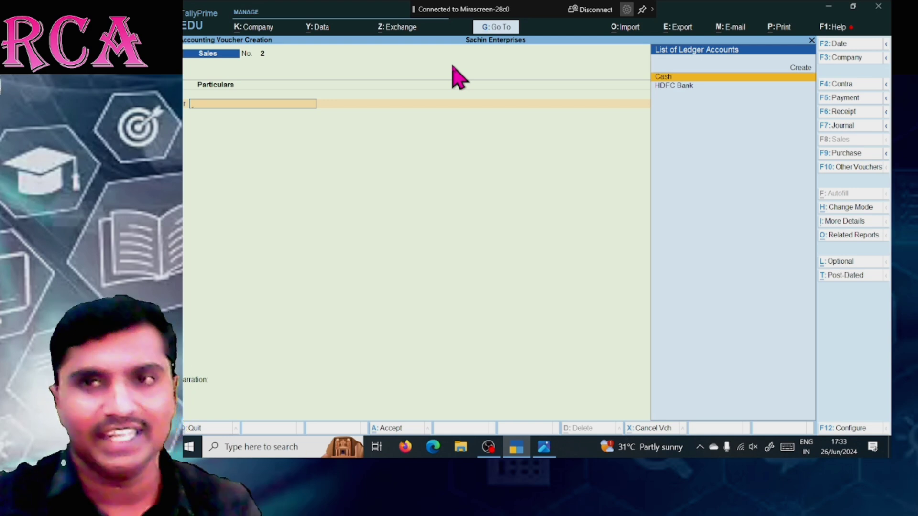
key(Down)
key(Up)
key(Return)
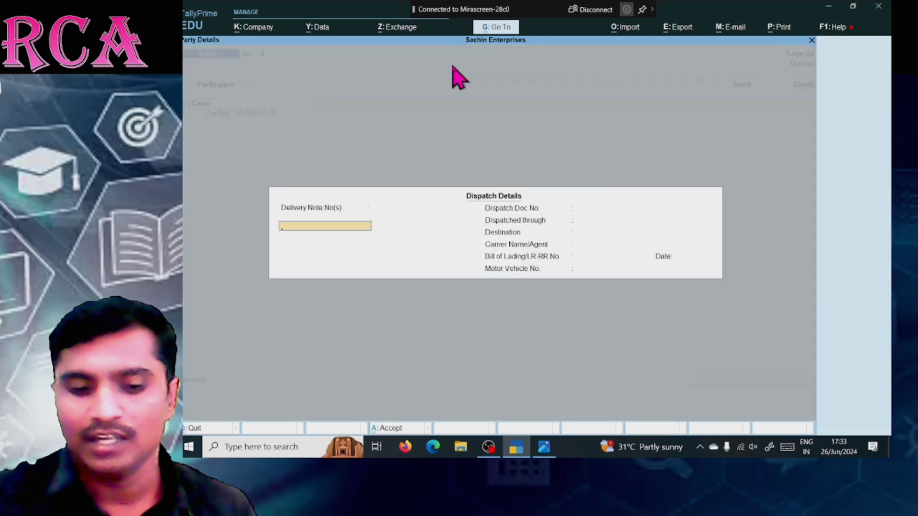
Leave the dispatch details blank and keep the default Cash party details with Maharashtra as place of supply
key(Return)
key(Return)
key(Return)
key(Return)
key(Return)
key(Return)
key(Return)
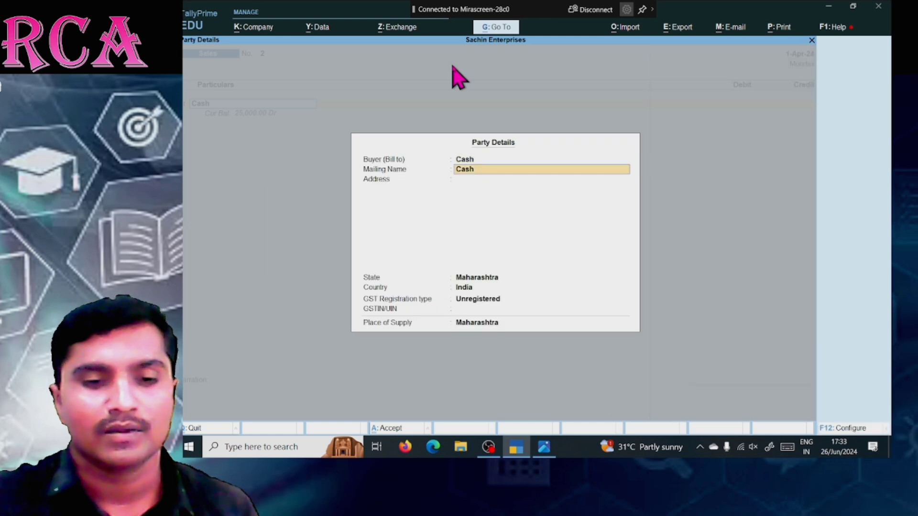
key(Return)
key(Return)
key(Return)
key(Return)
key(Return)
key(Return)
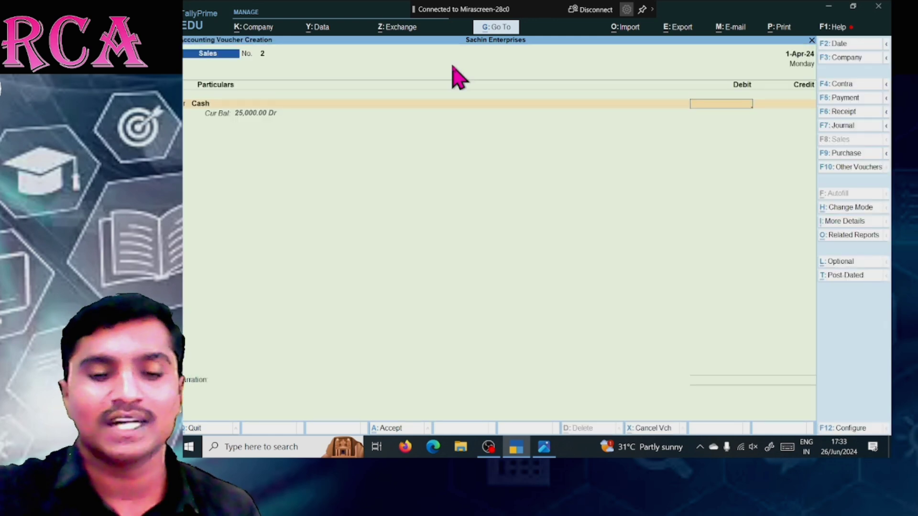
Debit Cash with 6000, credit Goods Sold without item allocations, and save the Sales voucher without a narration
text(6000)
key(Return)
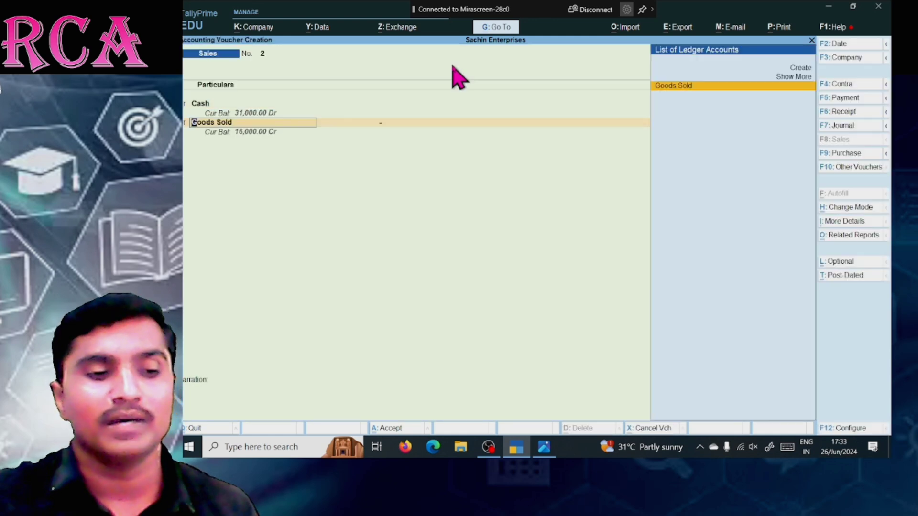
key(Return)
key(Escape)
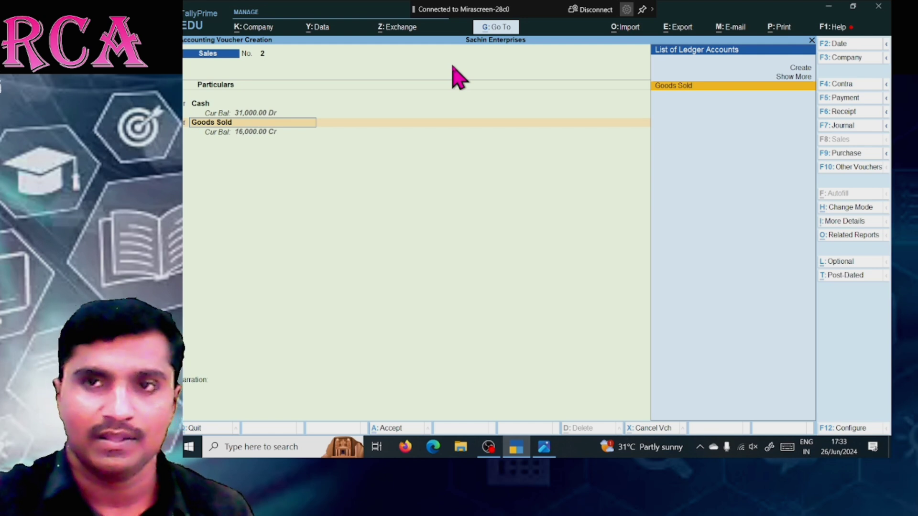
key(Return)
key(Escape)
key(Return)
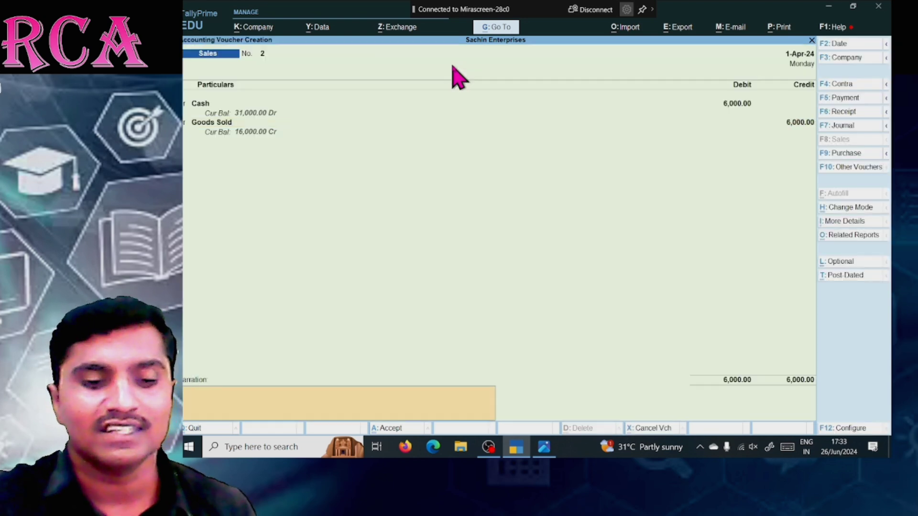
key(Return)
key(Return)
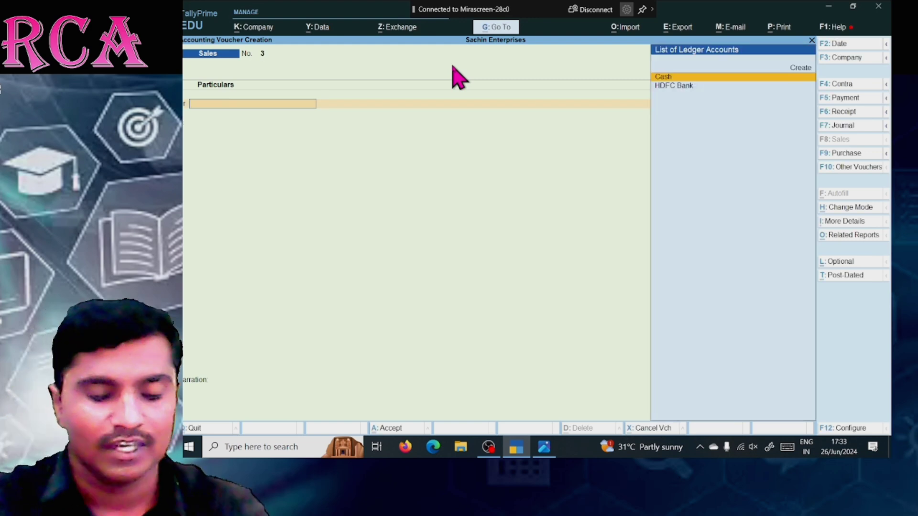
Check the next entries in the tally assignment image, and start a Purchase voucher in As Voucher mode in TallyPrime
key(alt+Tab)
scroll(456, 74, down, 1)
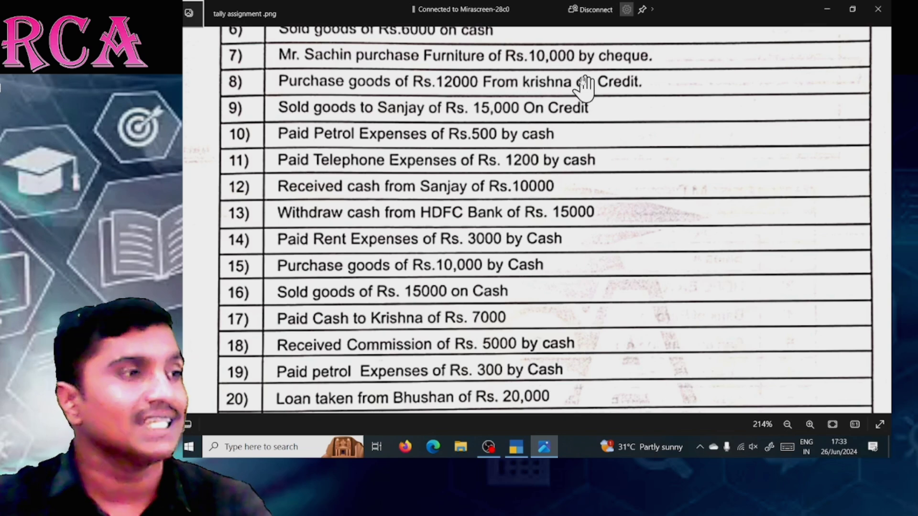
key(alt+Tab)
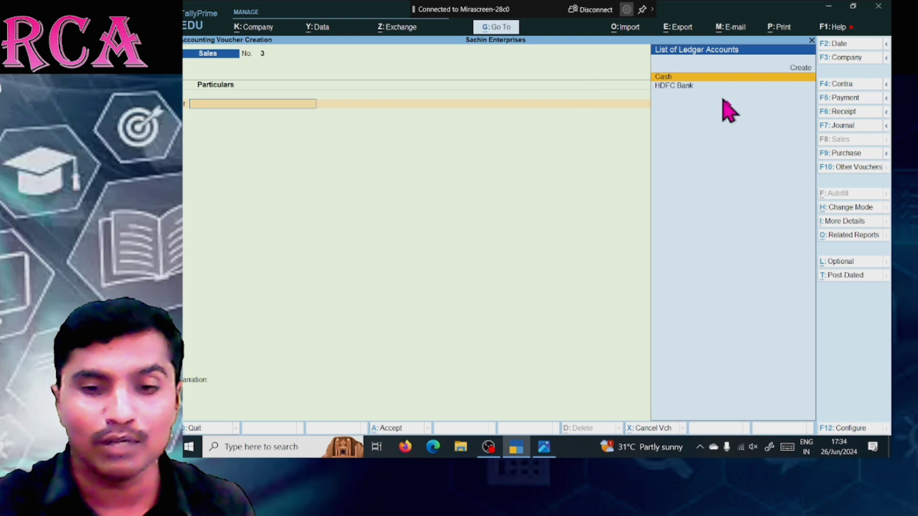
click(848, 154)
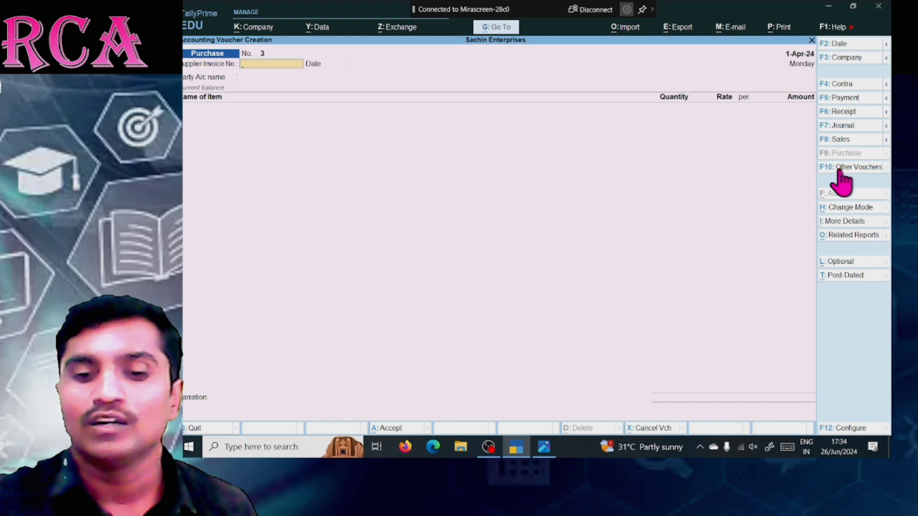
click(840, 168)
key(Escape)
key(Escape)
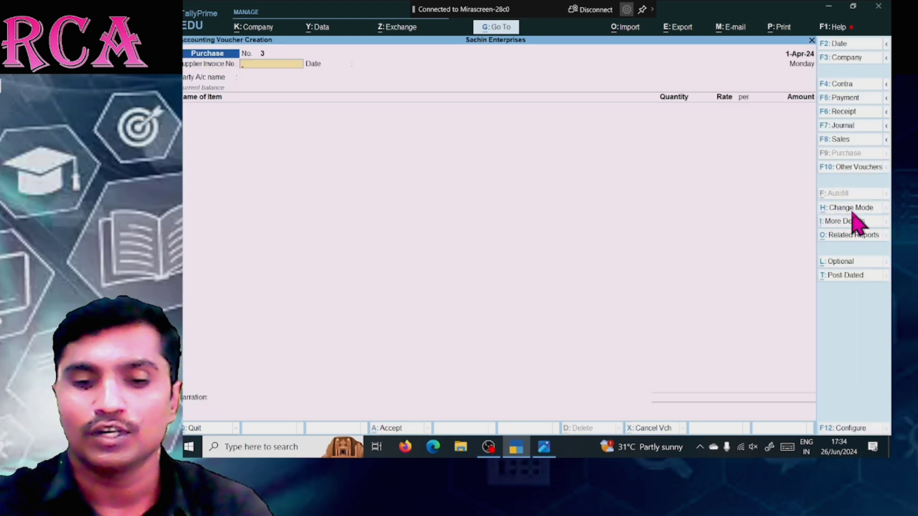
click(851, 210)
key(Down)
key(Down)
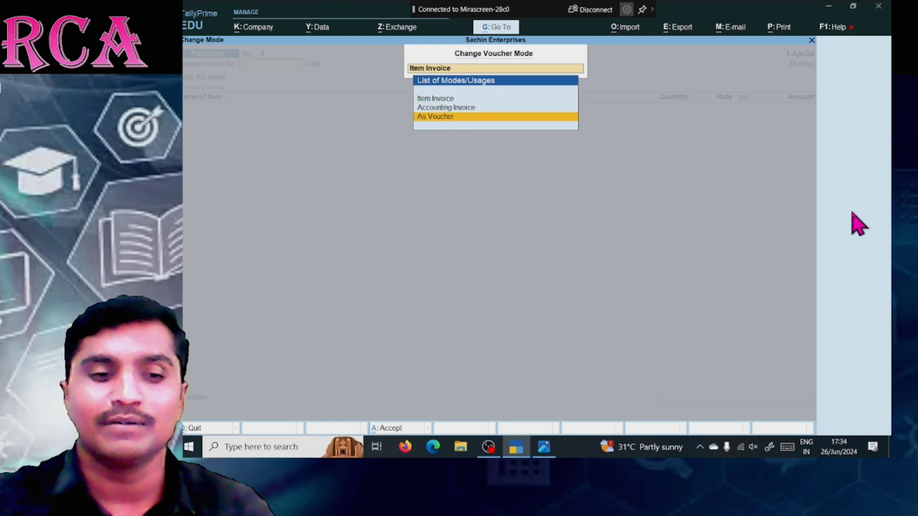
key(Return)
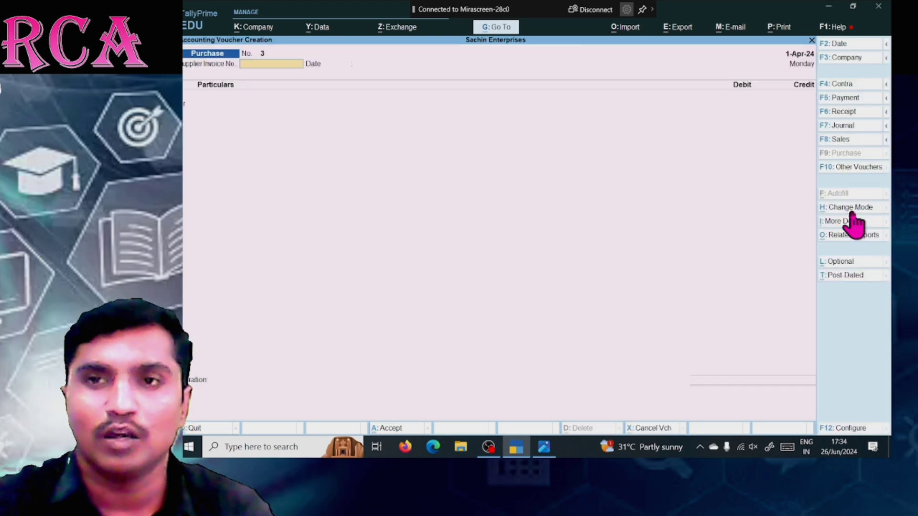
Leave the supplier invoice number and date blank and select HDFC Bank as the credit ledger of the Purchase voucher
key(Return)
key(Return)
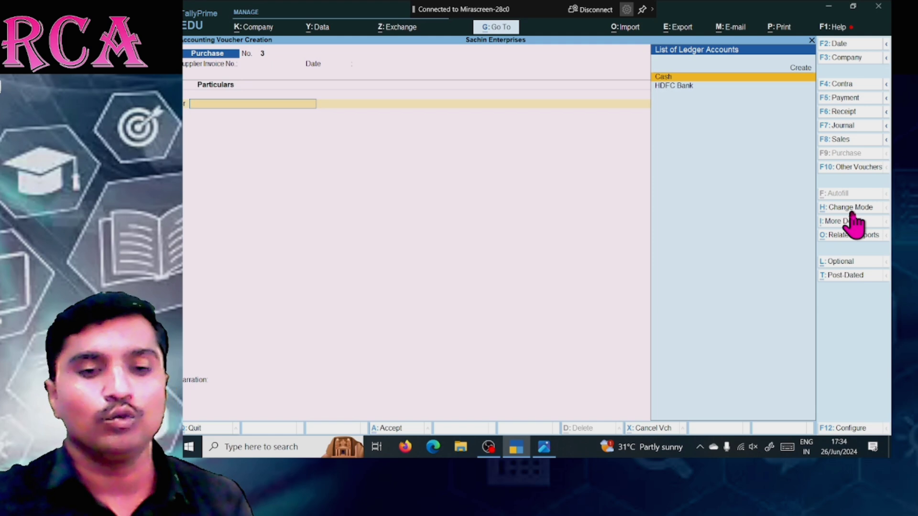
key(Down)
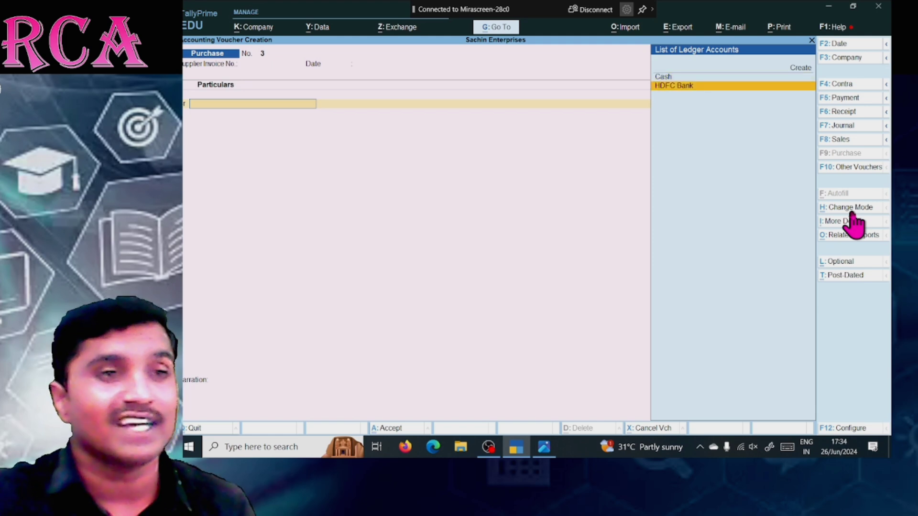
key(Return)
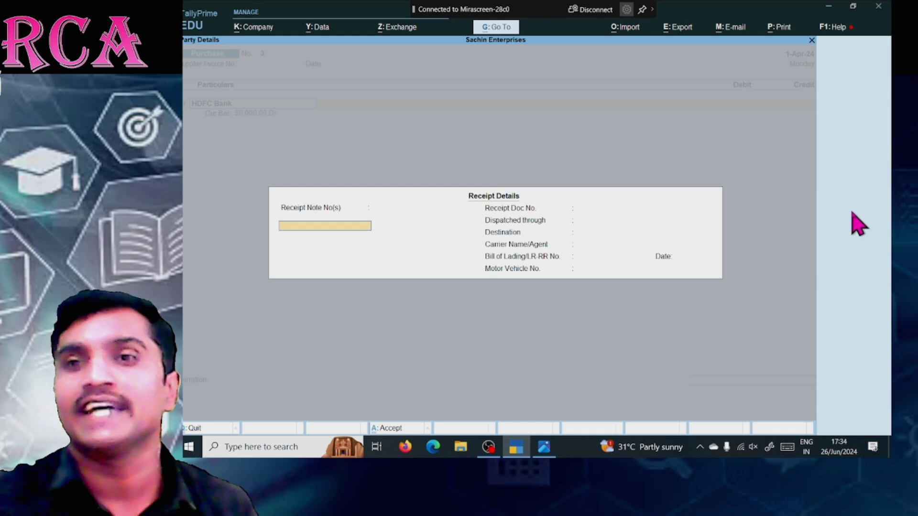
Leave the receipt details blank, keep HDFC Bank's default party details, and recheck the furniture purchase entry in the assignment image
key(Return)
key(Return)
key(Return)
key(Return)
key(Return)
key(Return)
key(Return)
key(Return)
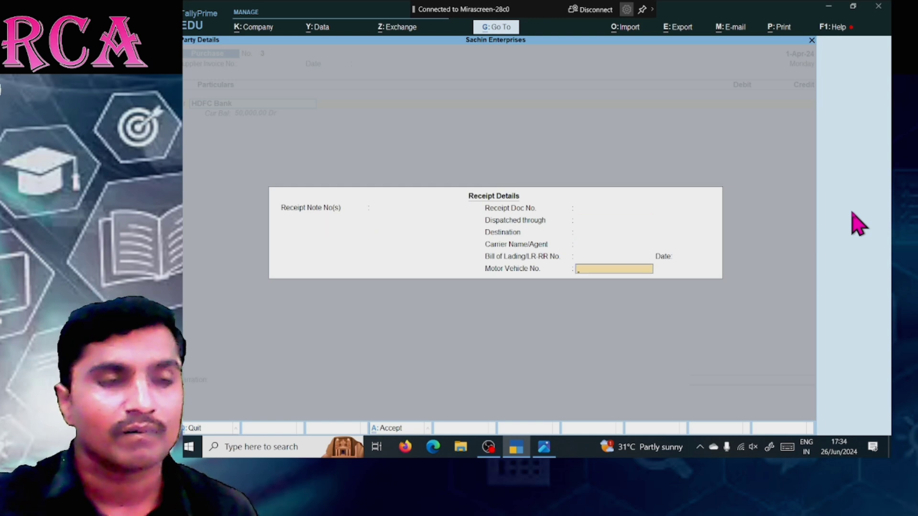
key(Return)
key(Return)
key(Return)
key(Return)
key(Return)
key(Return)
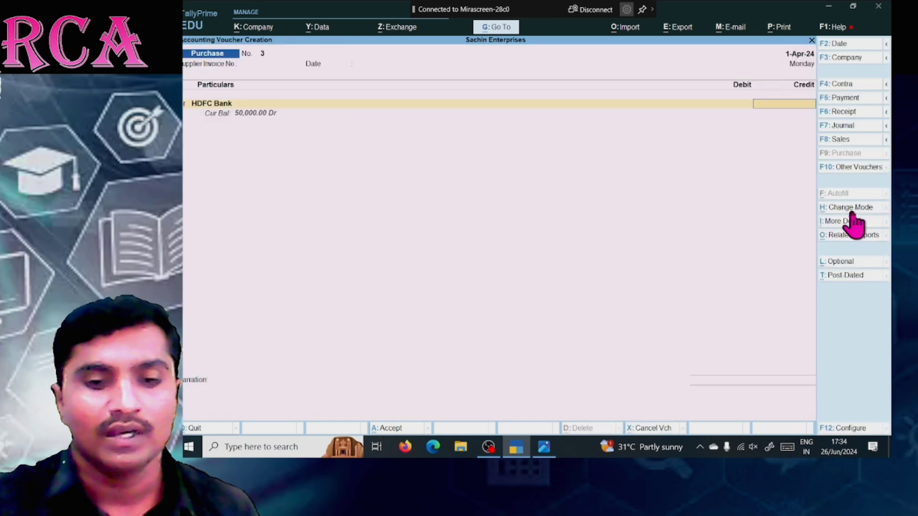
key(alt+Tab)
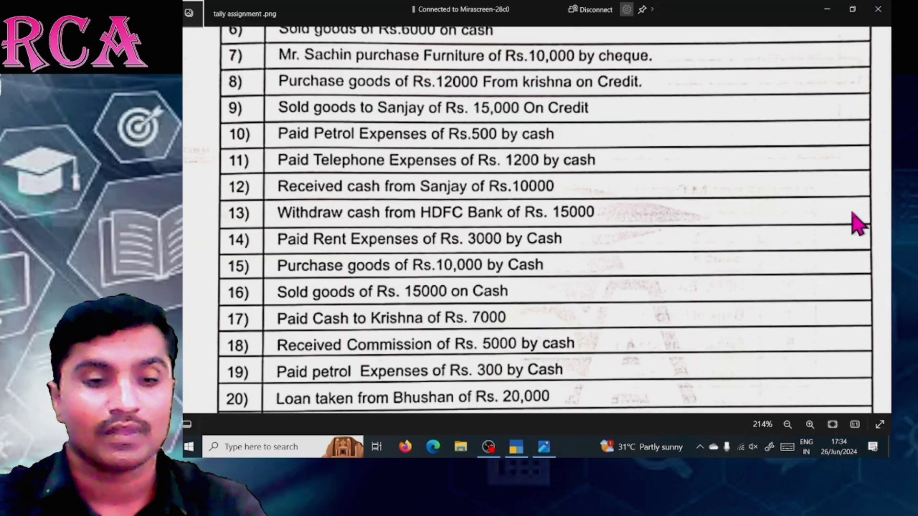
key(alt+Tab)
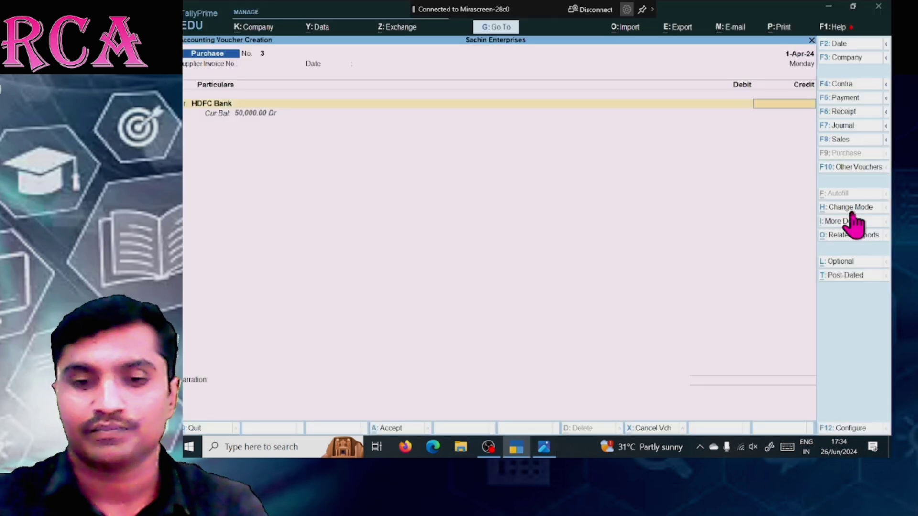
Credit HDFC Bank with 10000 and accept its Cheque bank allocation with the instrument number blank and the date kept at 1-Apr-24
text(10000)
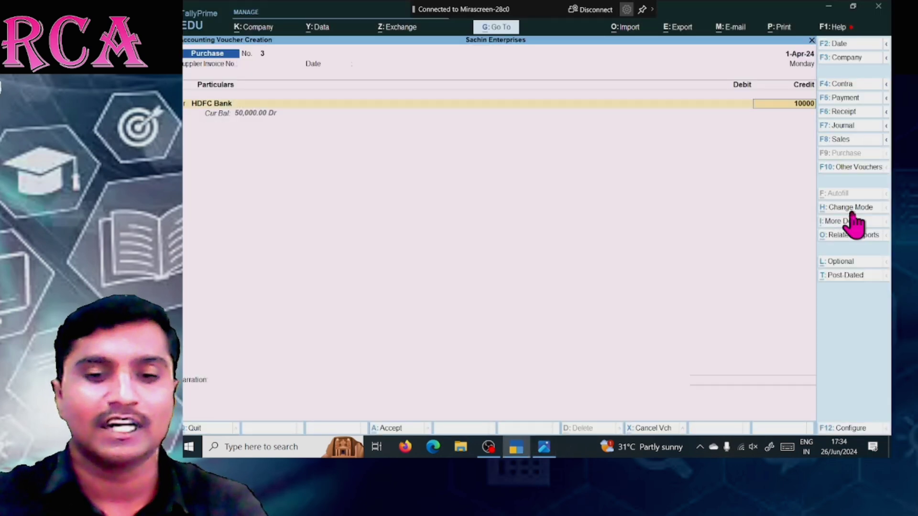
key(Return)
key(Return)
key(Return)
key(Return)
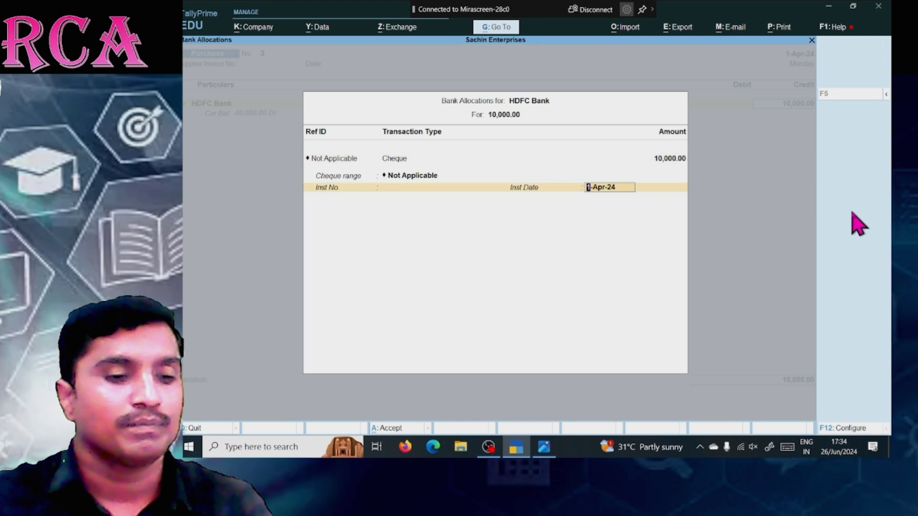
key(Return)
key(Return)
Recheck the furniture purchase in the assignment image and start a new ledger named Furniture A/c without an alias
key(alt+Tab)
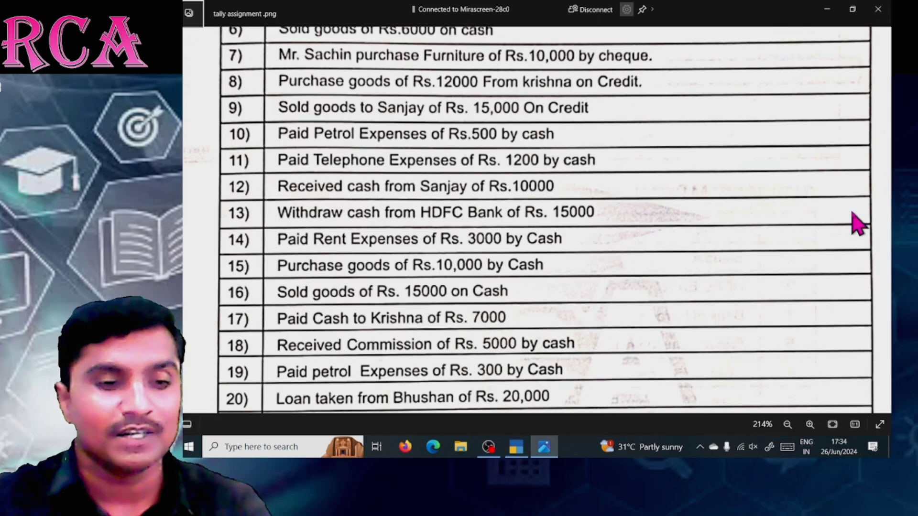
key(alt+Tab)
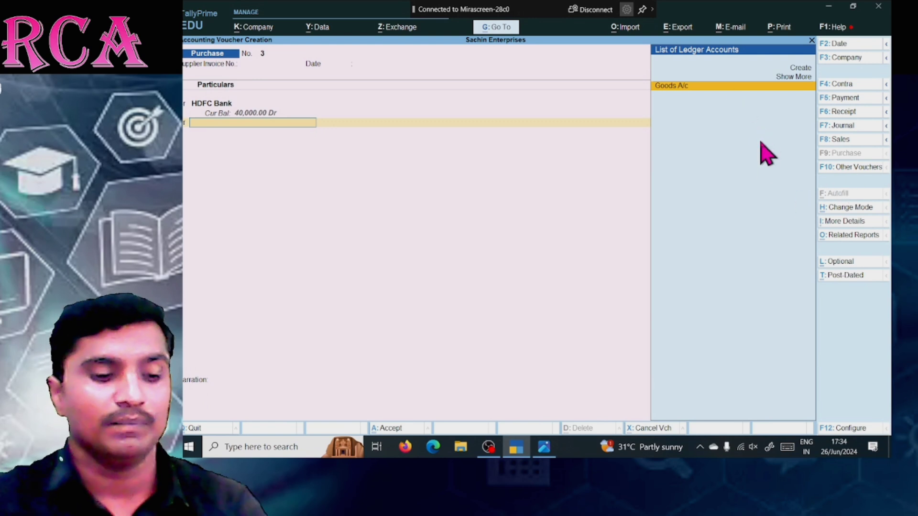
key(alt+c)
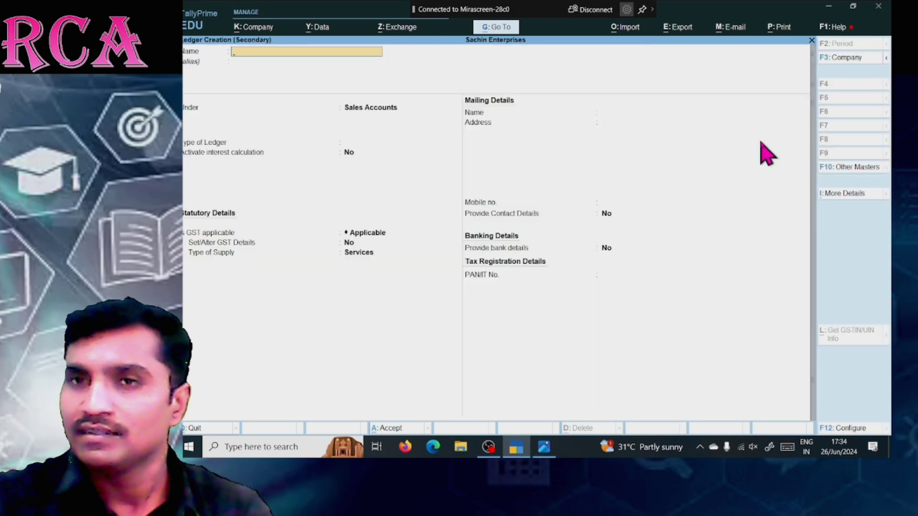
text(Fur)
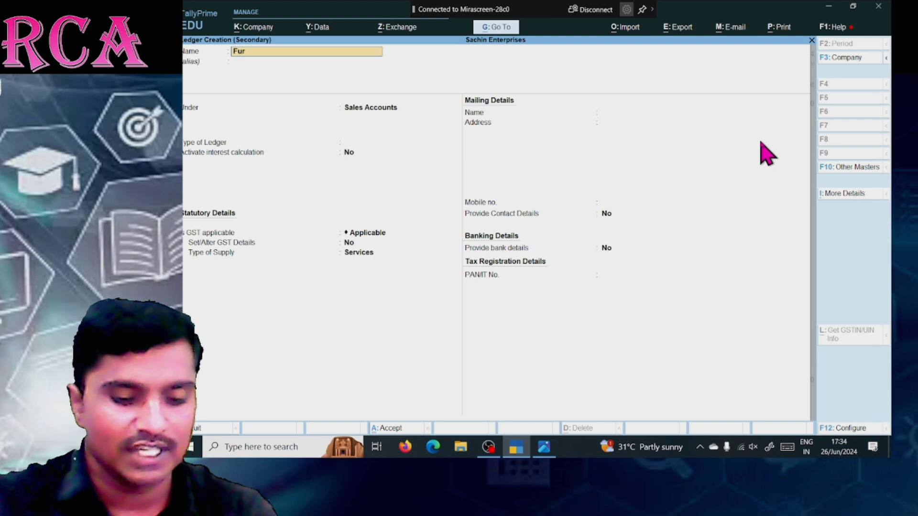
text(niture A/c)
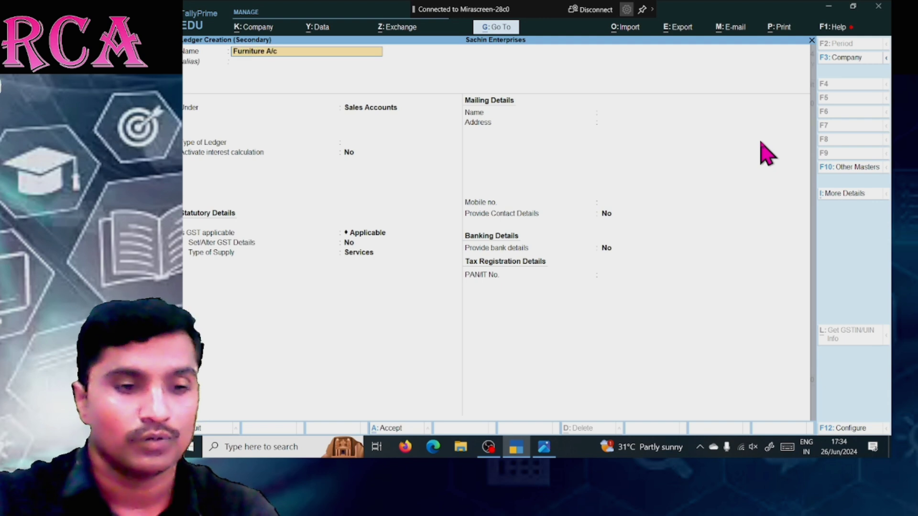
text(4)
key(BackSpace)
key(Return)
key(Return)
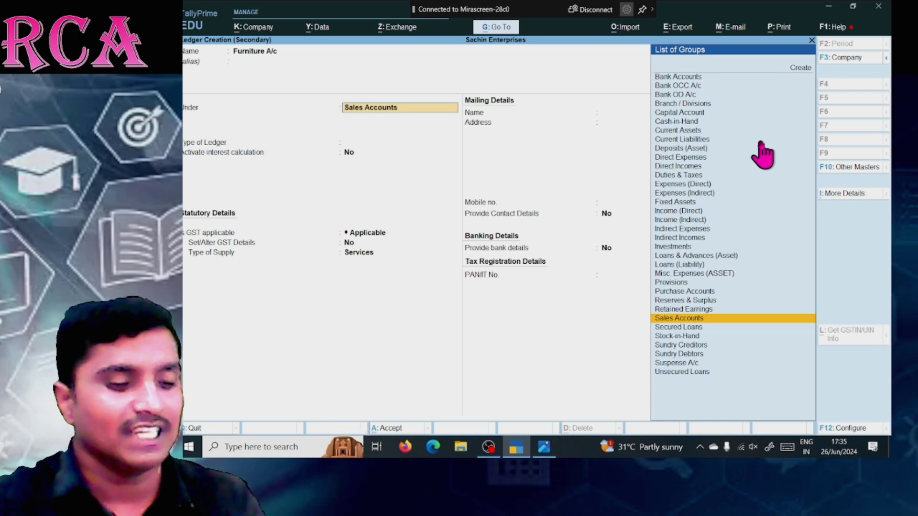
Place the Furniture A/c ledger under Fixed Assets, keep the other details at their defaults, and save it
text(Asse)
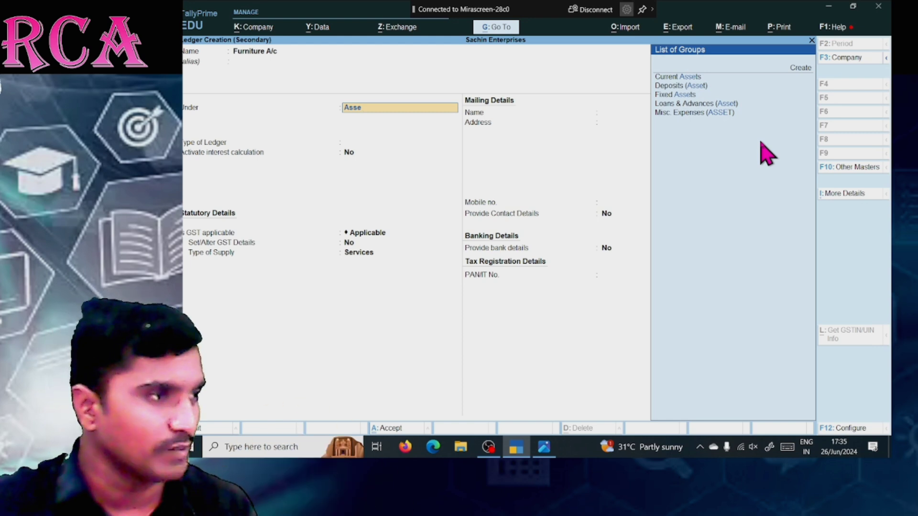
key(Down)
key(Down)
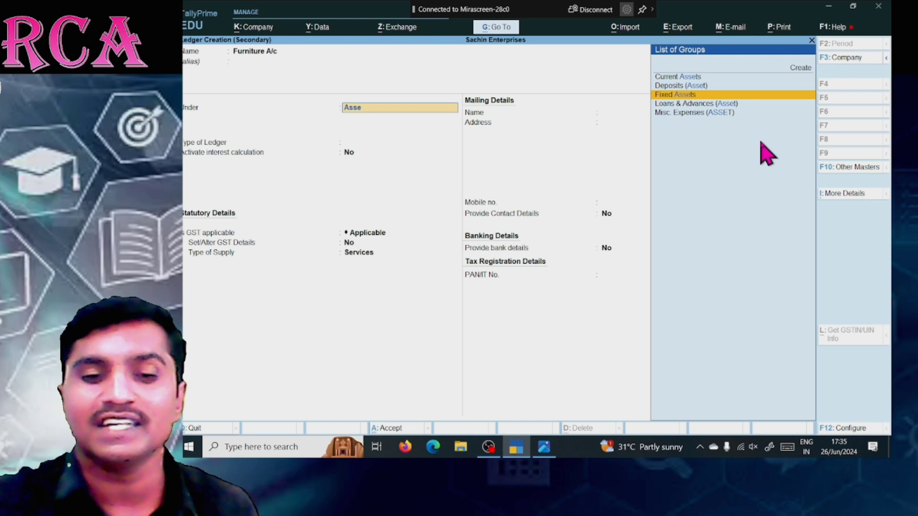
key(Return)
key(Return)
key(Return)
key(Return)
key(Return)
key(Return)
key(Return)
key(Return)
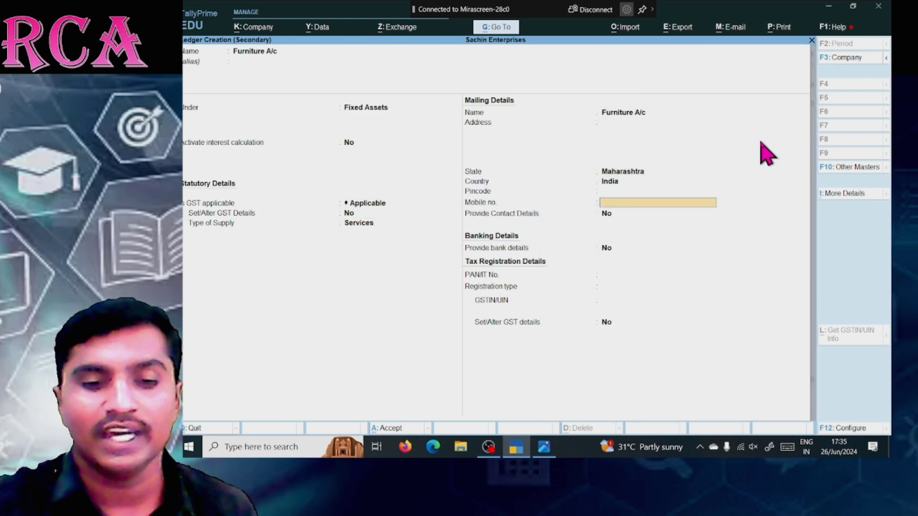
key(Return)
key(Return)
key(Return)
key(ctrl+a)
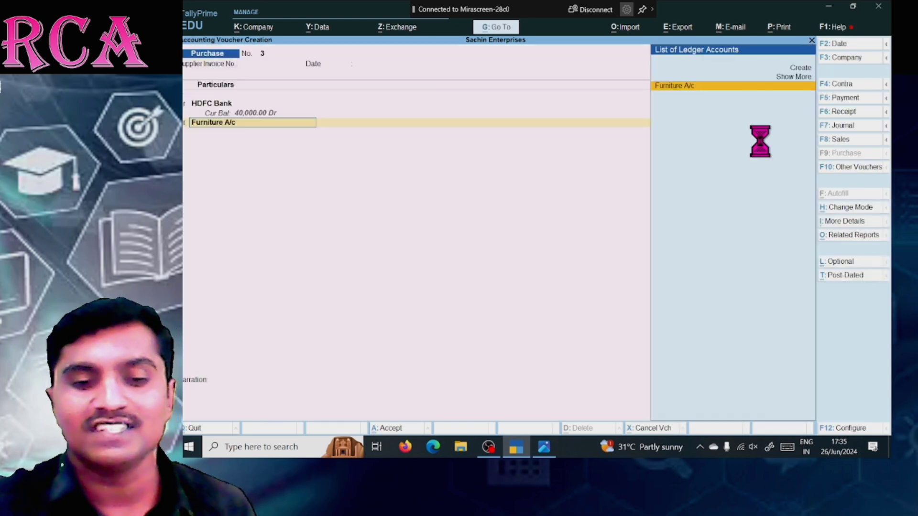
Debit Furniture A/c with 10,000 and save the Purchase voucher with the narration "Being furniture purchase of Rs 10000 via HDFC bank"
key(Return)
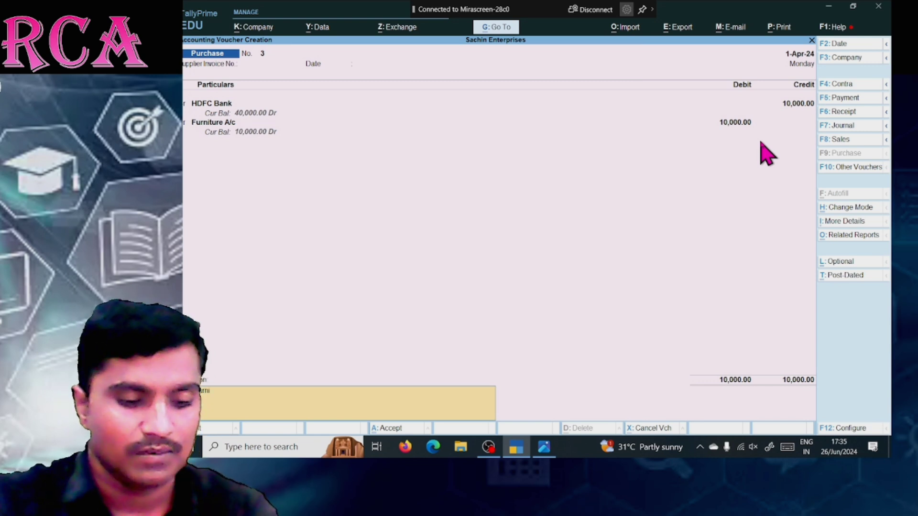
text(Furniture purch)
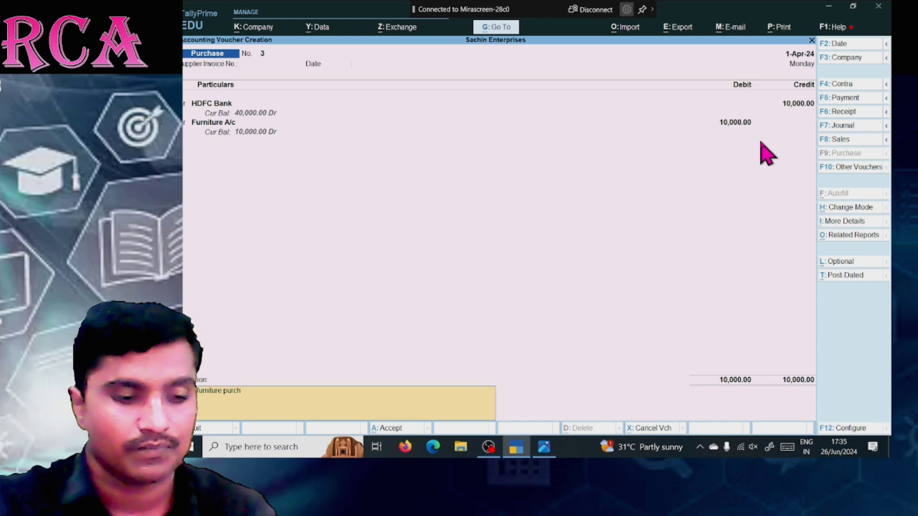
text(ase of)
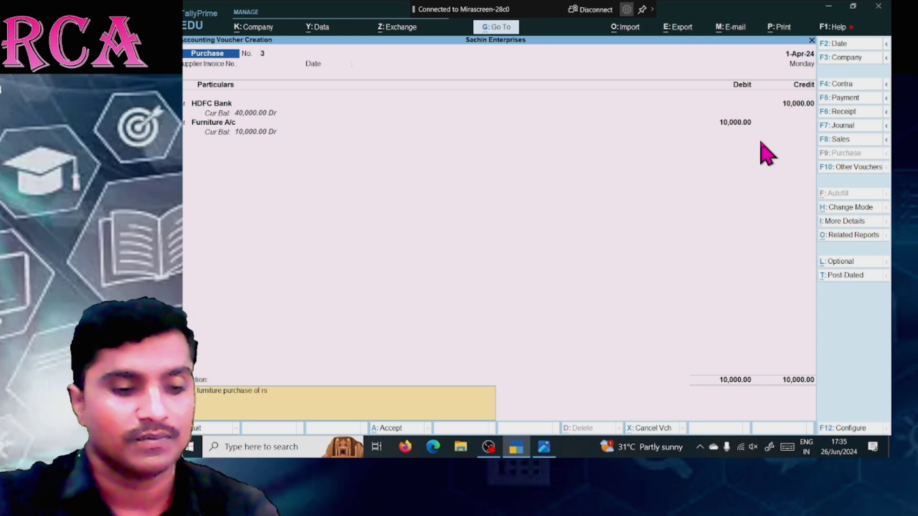
text( Rs)
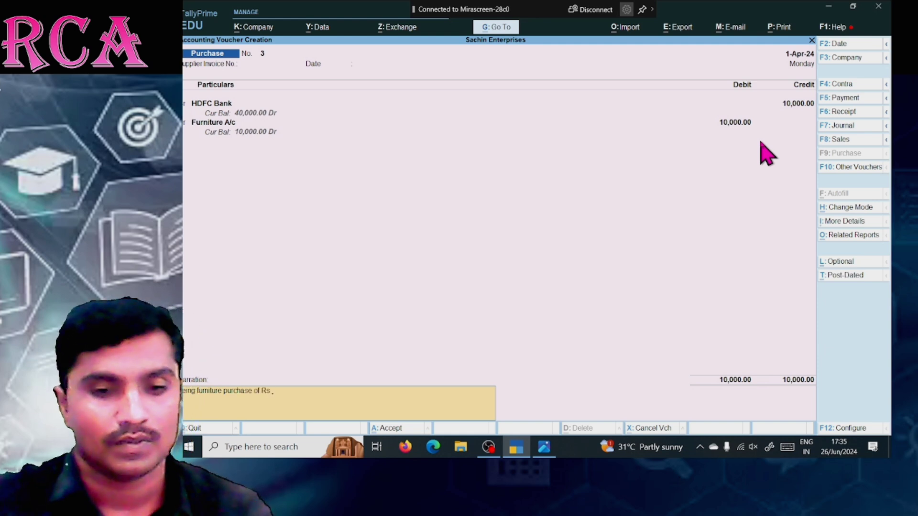
text( 10000)
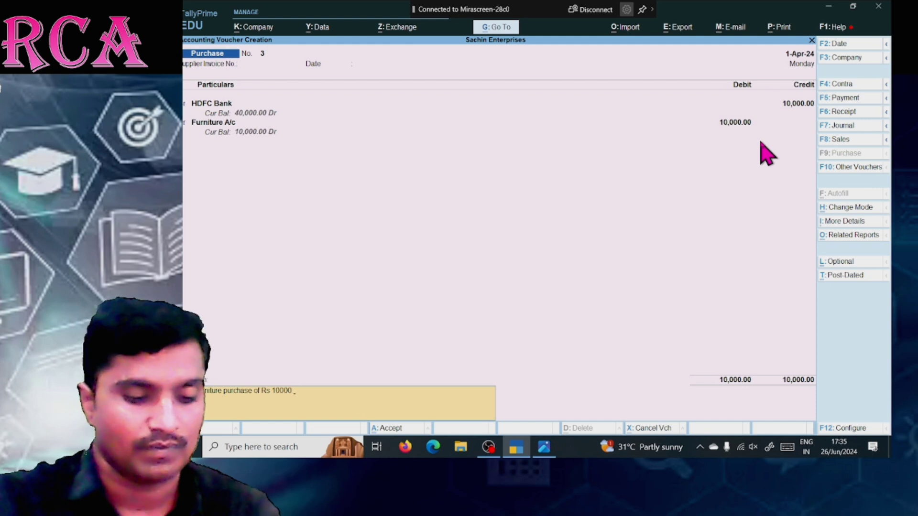
text( via)
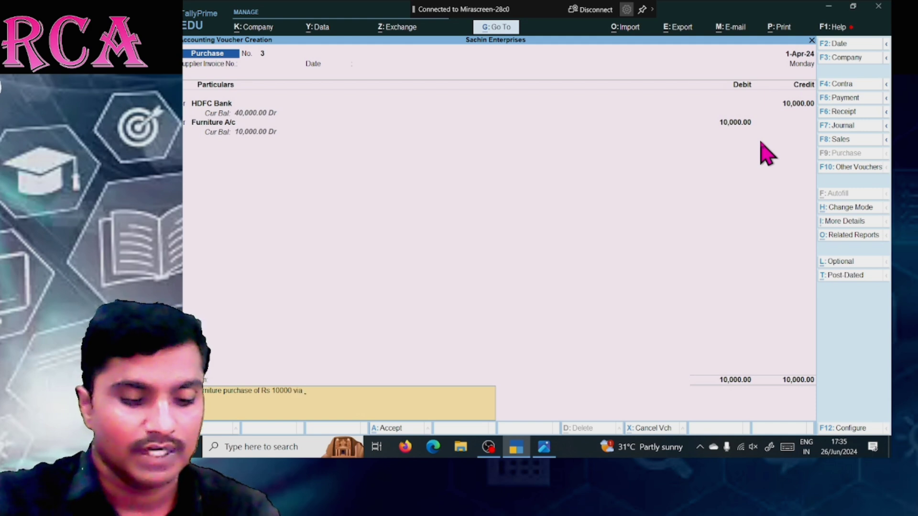
text( HDFC bank)
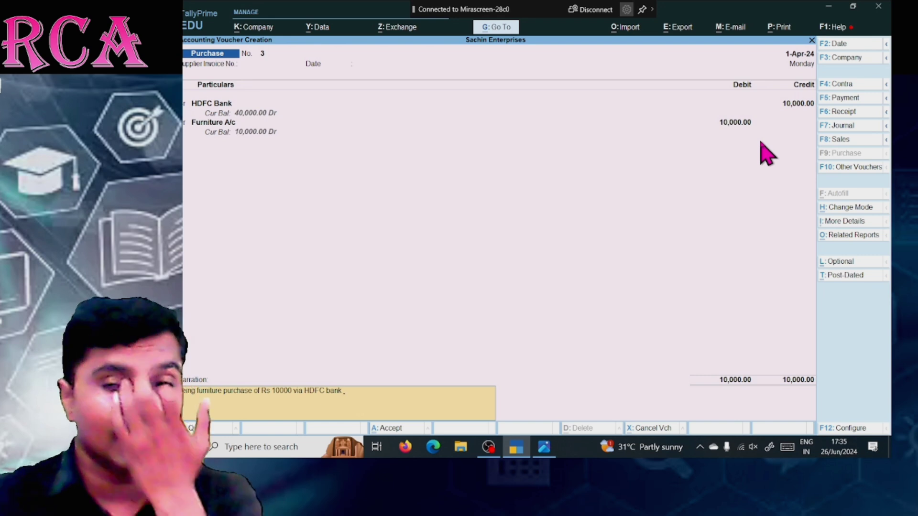
key(Return)
key(y)
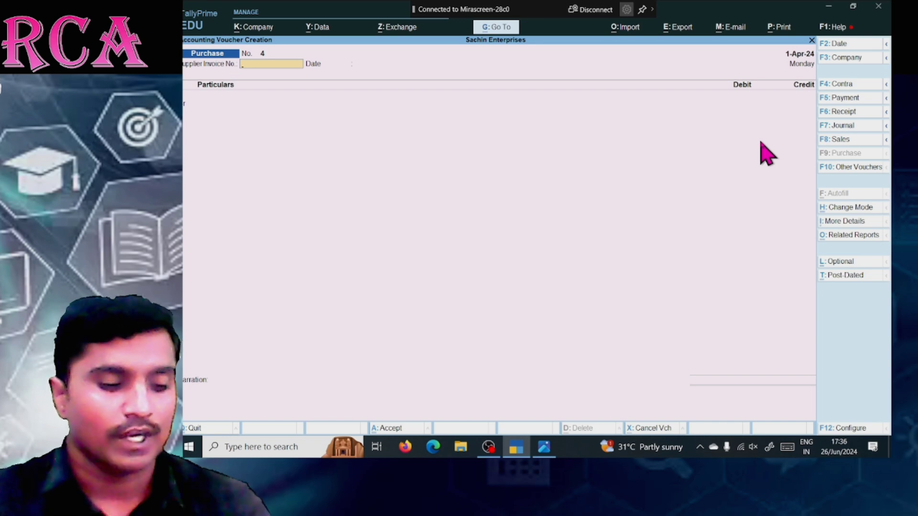
Check the Rs 12000 credit purchase in the assignment image and leave the new Purchase voucher's supplier invoice number and date blank
key(alt+Tab)
scroll(765, 153, down, 2)
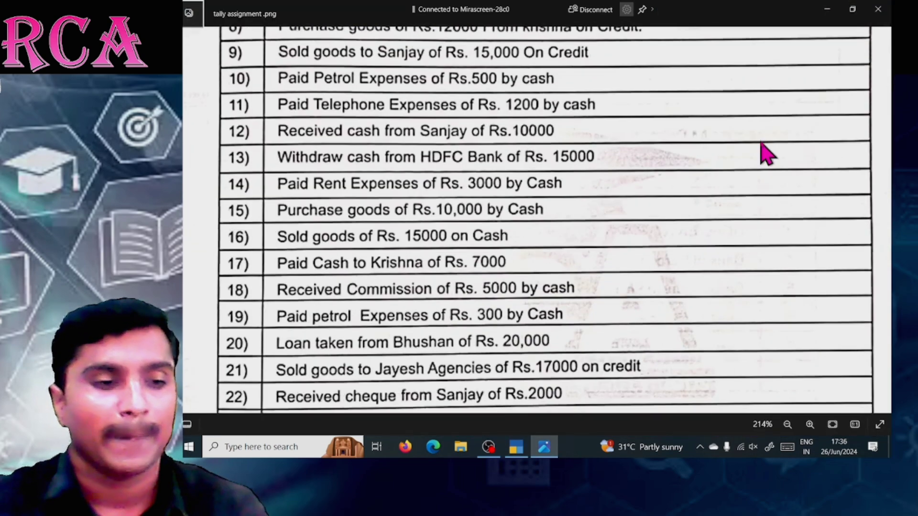
scroll(765, 153, up, 1)
scroll(765, 153, up, 1)
scroll(765, 153, down, 1)
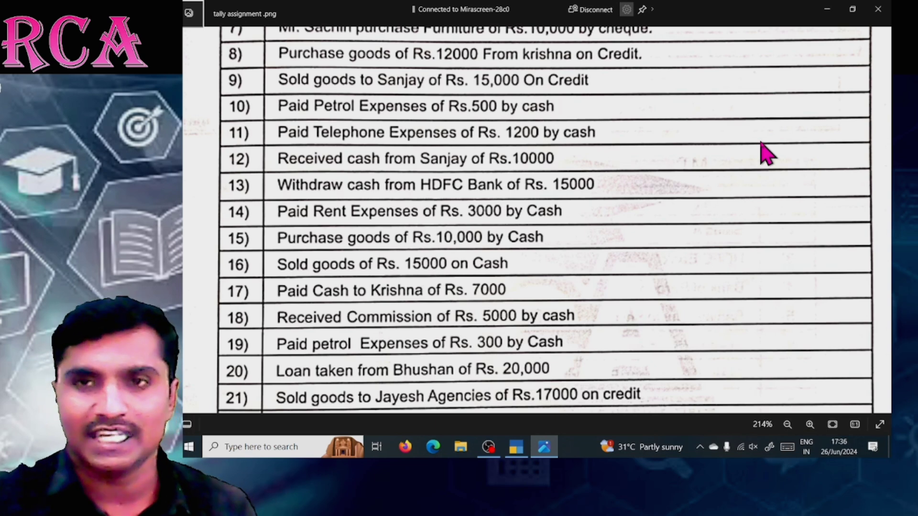
key(alt+Tab)
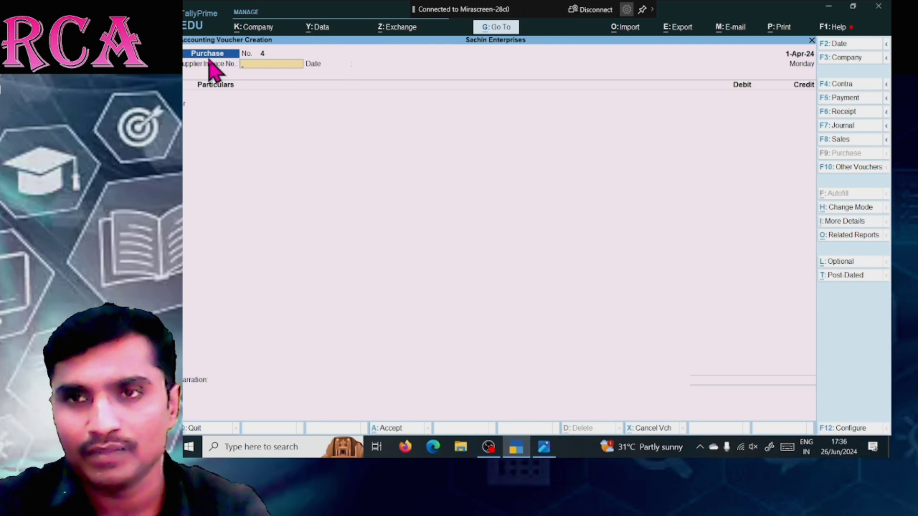
key(Return)
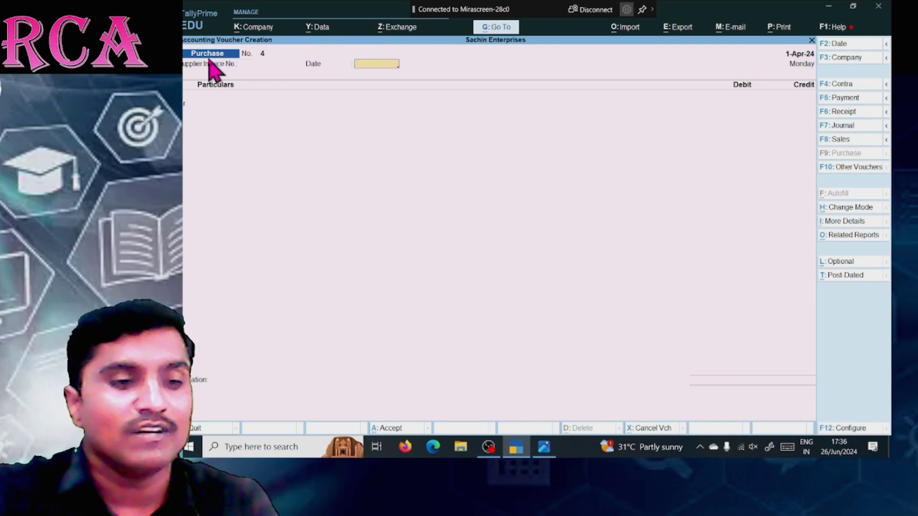
key(Return)
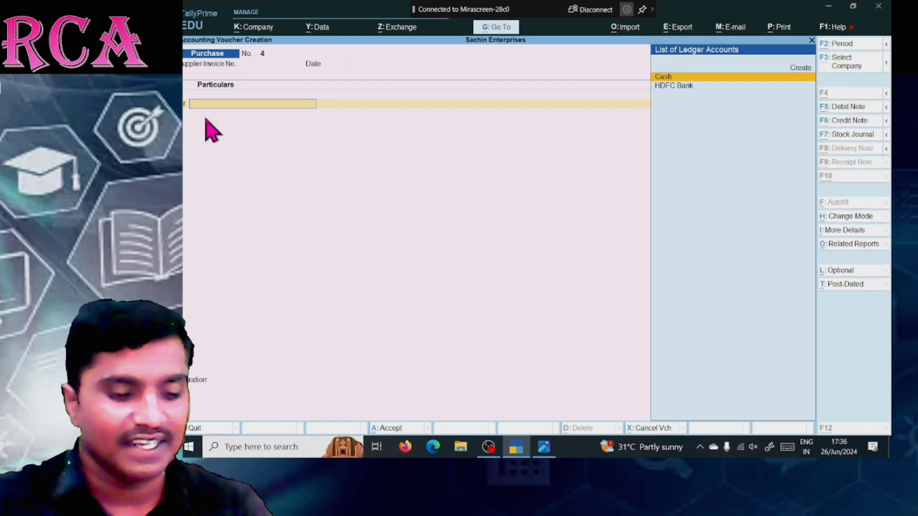
Start a new ledger named after the credit supplier with the suffix A/c, without an alias, and recheck the assignment image
key(alt+c)
text(Krishna A/c)
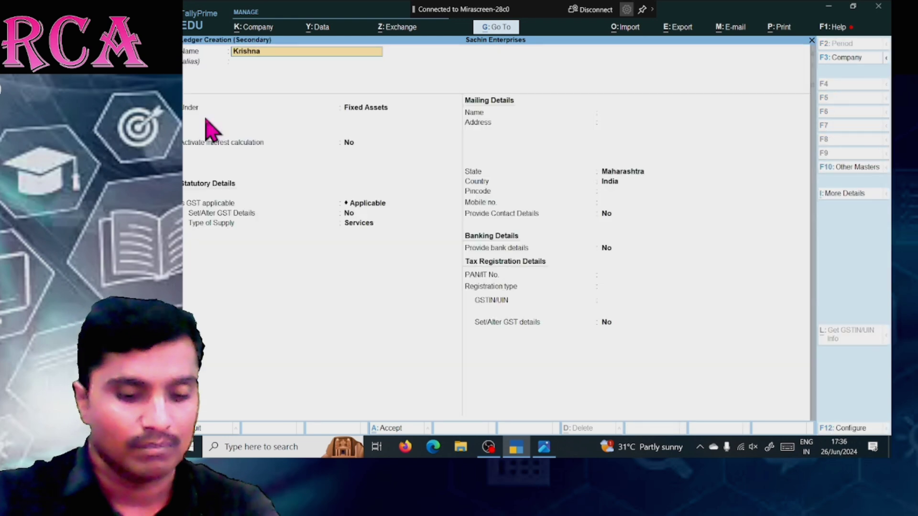
key(Return)
key(Return)
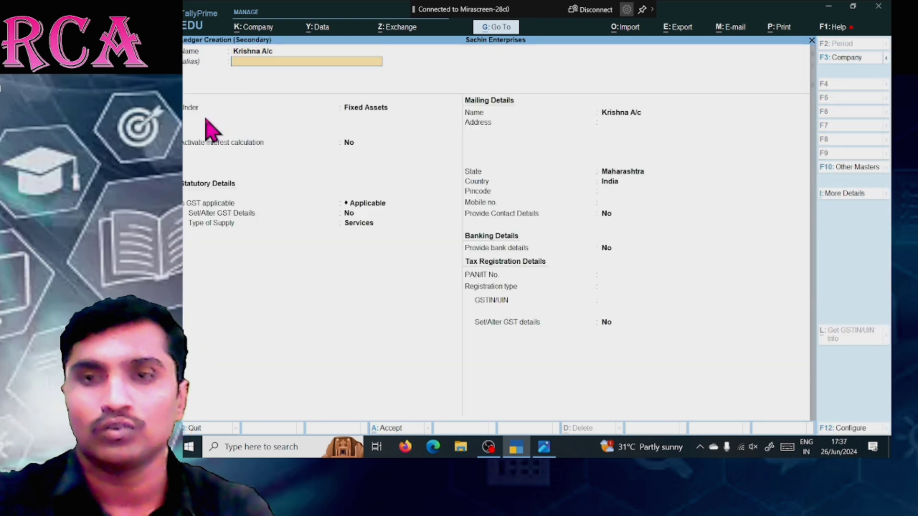
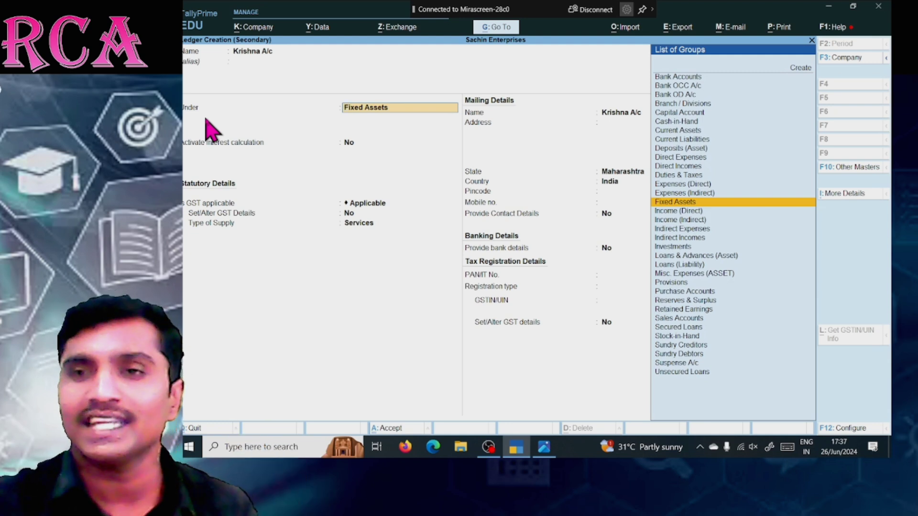
key(alt+Tab)
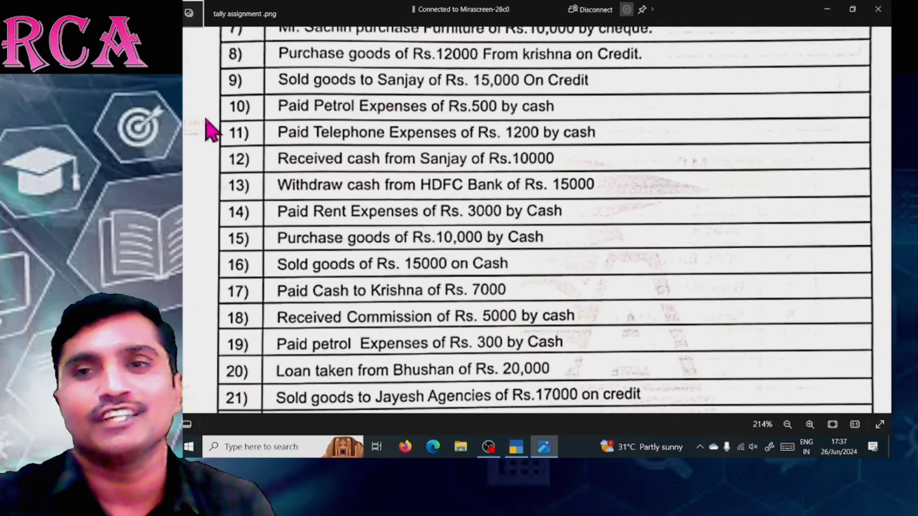
key(alt+Tab)
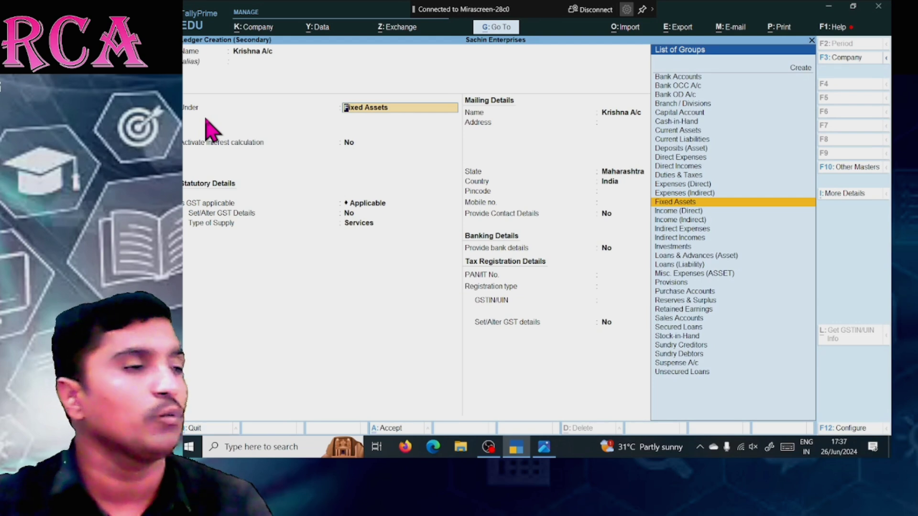
Place the supplier's ledger under Sundry Creditors, keeping bill-by-bill balances on and credit-day checking and interest calculation off
text(Sun)
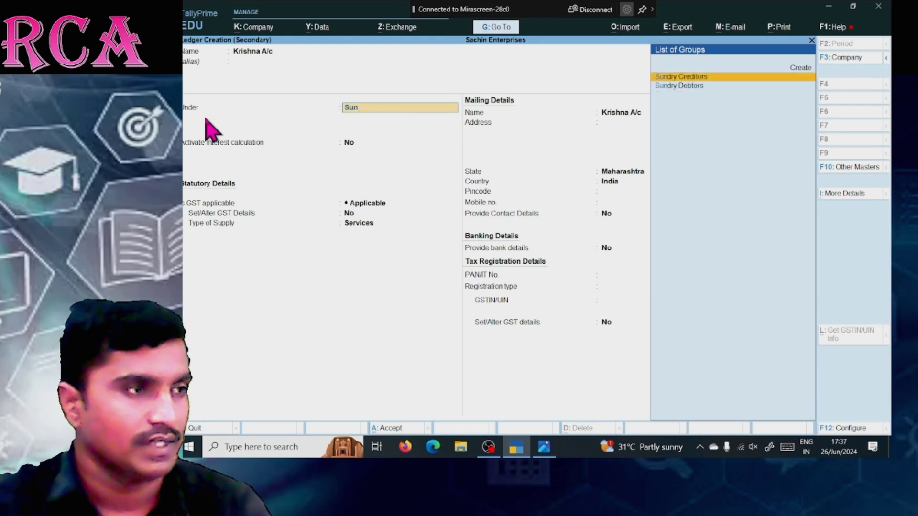
key(Return)
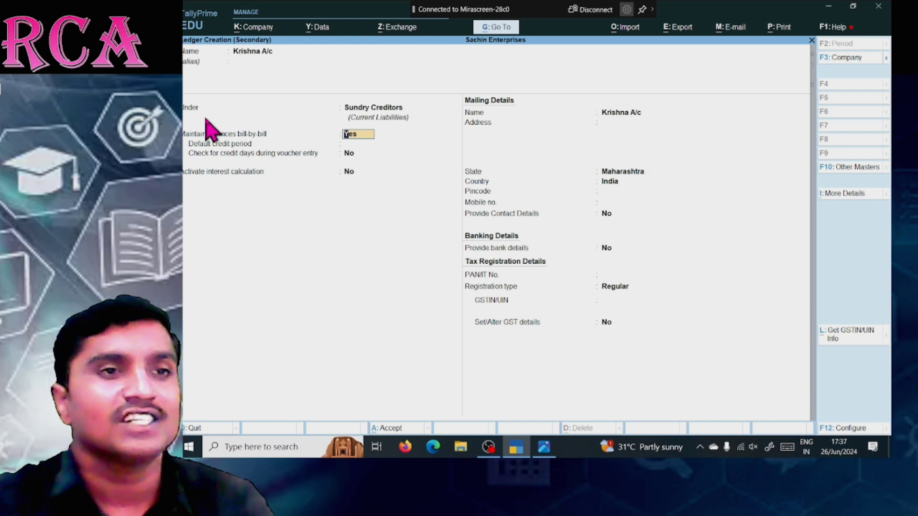
key(Return)
key(Return)
key(Return)
key(Return)
key(Return)
key(Return)
key(Return)
key(Return)
key(Return)
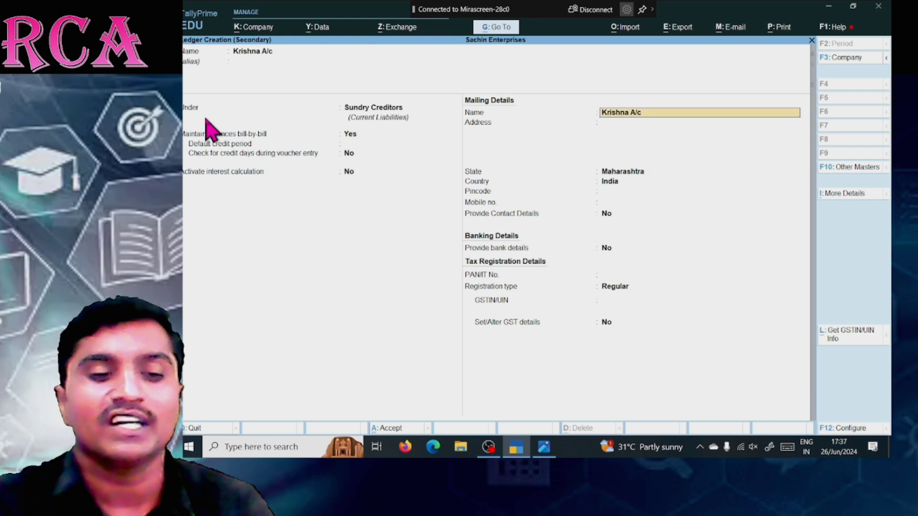
Keep the supplier ledger's default mailing, banking and tax details, save it, and select it as the Purchase voucher's credit ledger
key(Return)
key(Return)
key(Return)
key(Return)
key(Return)
key(Return)
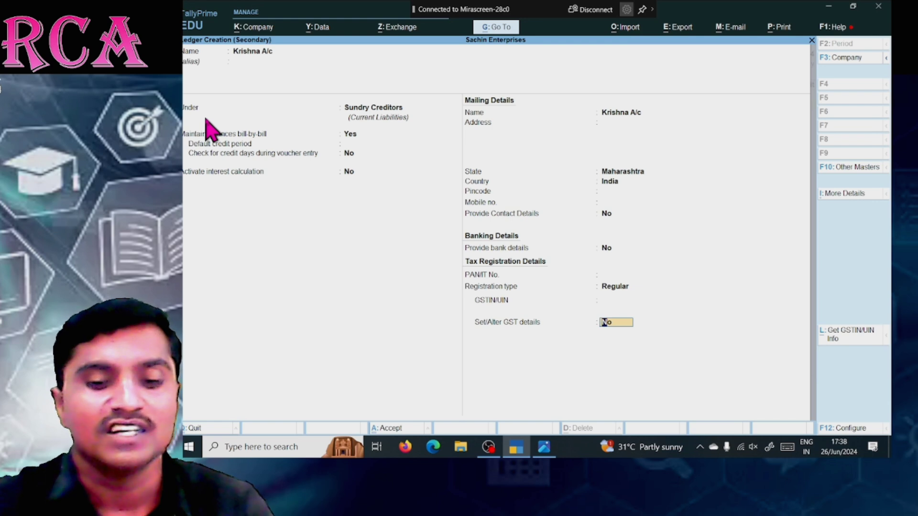
key(Return)
key(Return)
key(Return)
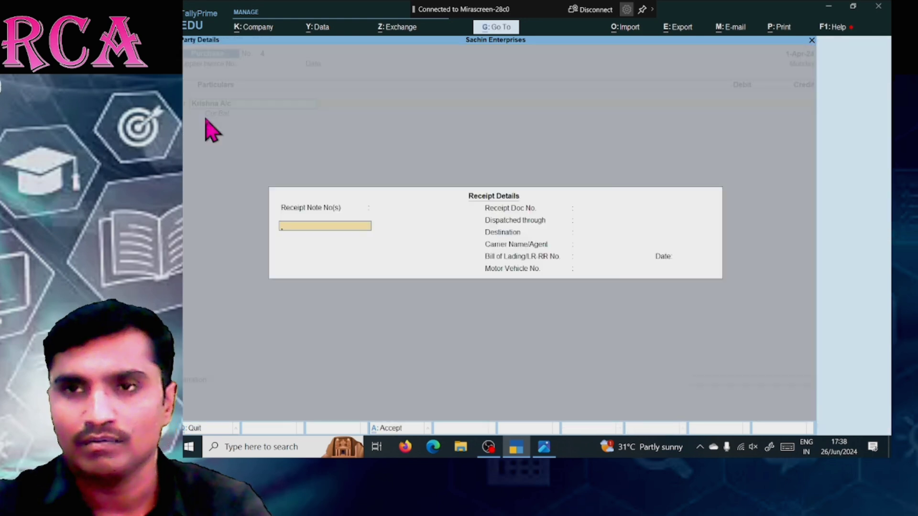
Leave the purchase's receipt details blank and keep the supplier's default party details
key(Return)
key(Return)
key(Return)
key(Return)
key(Return)
key(Return)
key(Return)
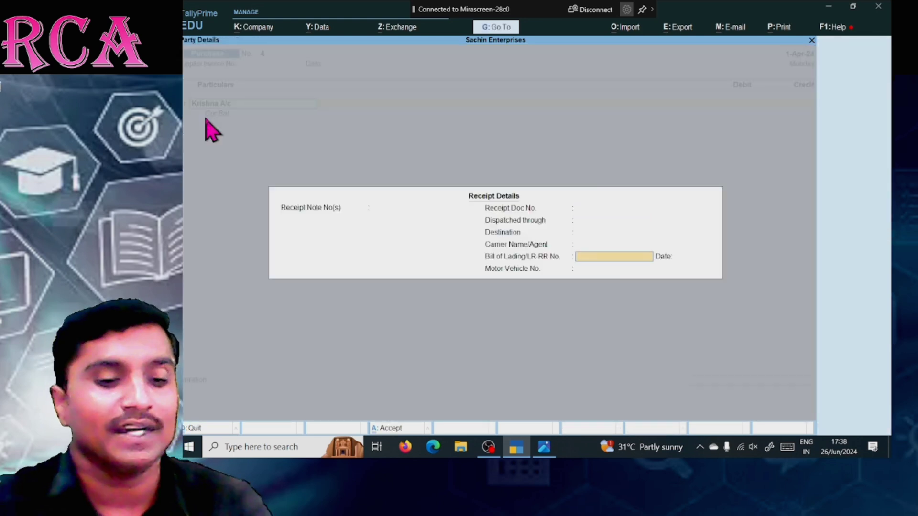
key(Return)
key(Return)
key(Return)
key(Return)
key(Return)
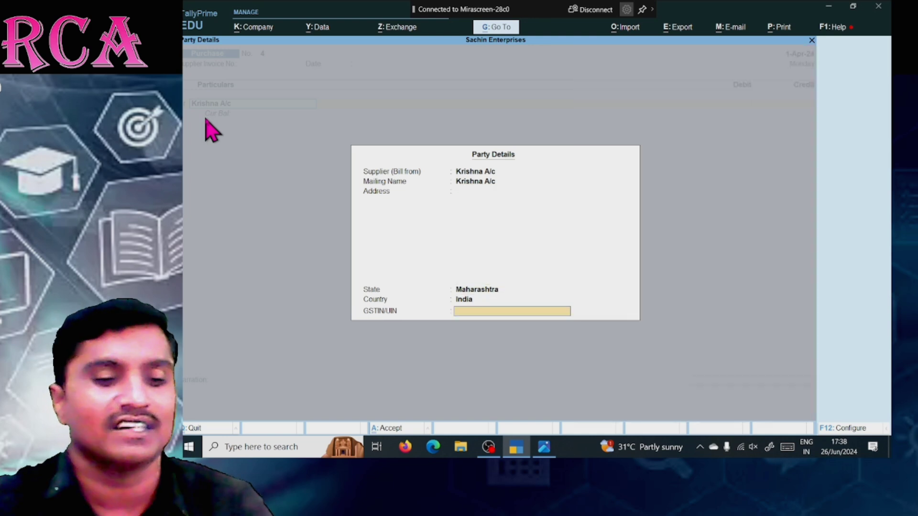
key(Return)
Recheck the assignment image, credit the supplier's ledger with 12000, and allocate the amount On Account in the bill-wise details
key(alt+Tab)
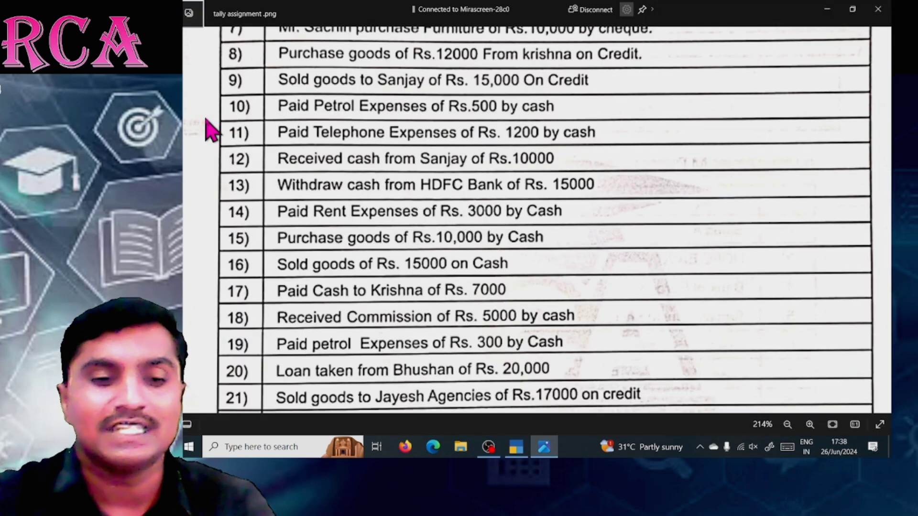
key(alt+Tab)
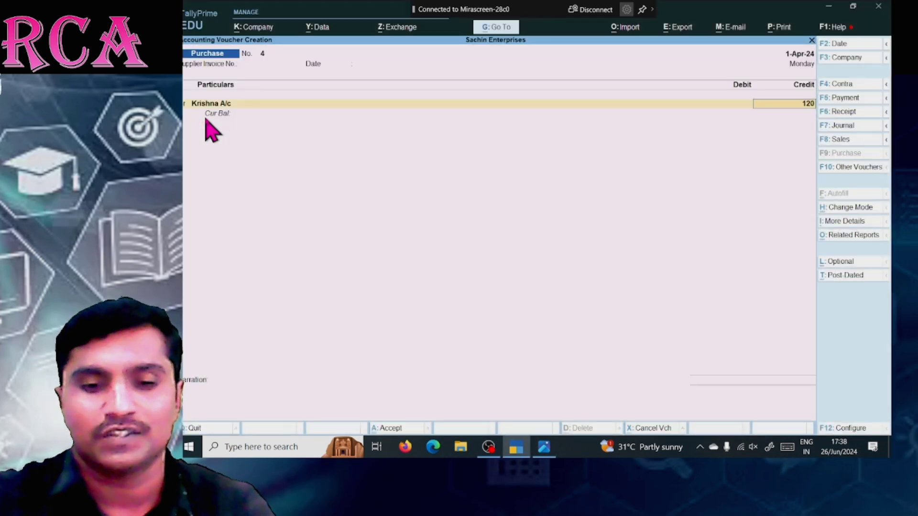
text(0)
key(BackSpace)
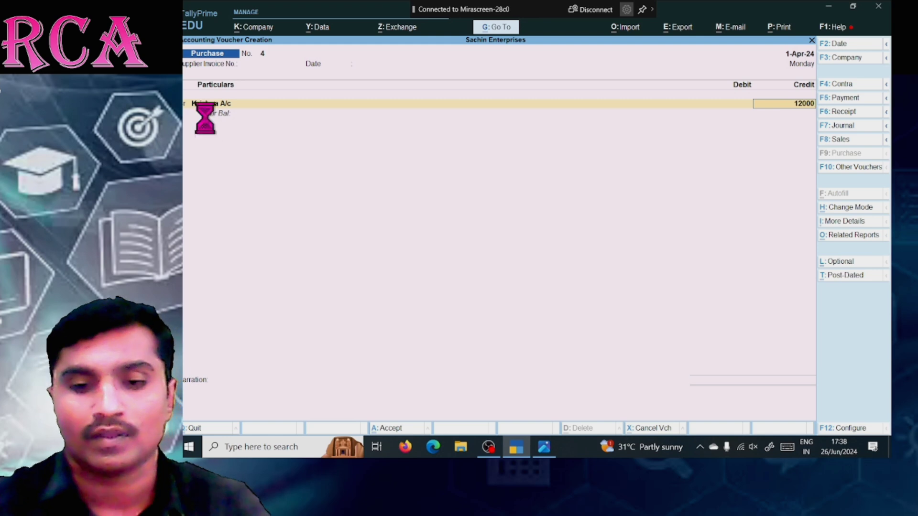
key(Return)
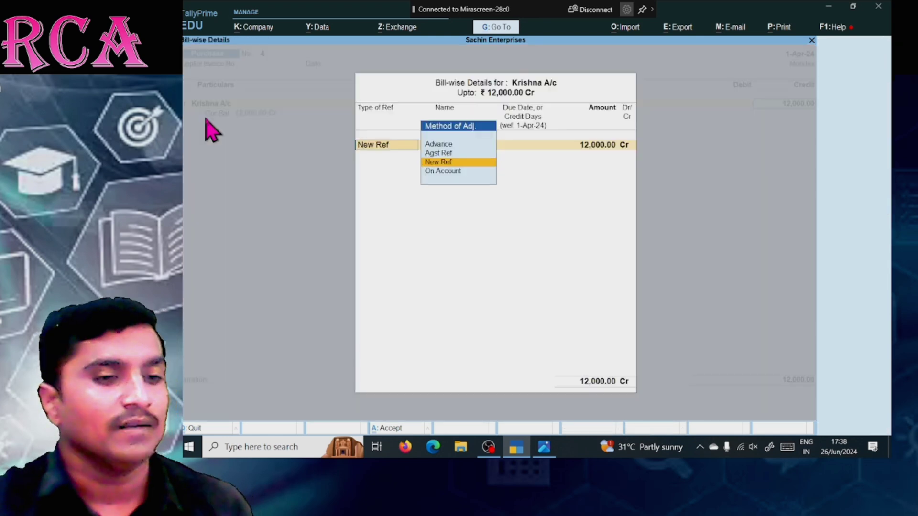
key(Down)
key(Return)
key(Return)
key(Return)
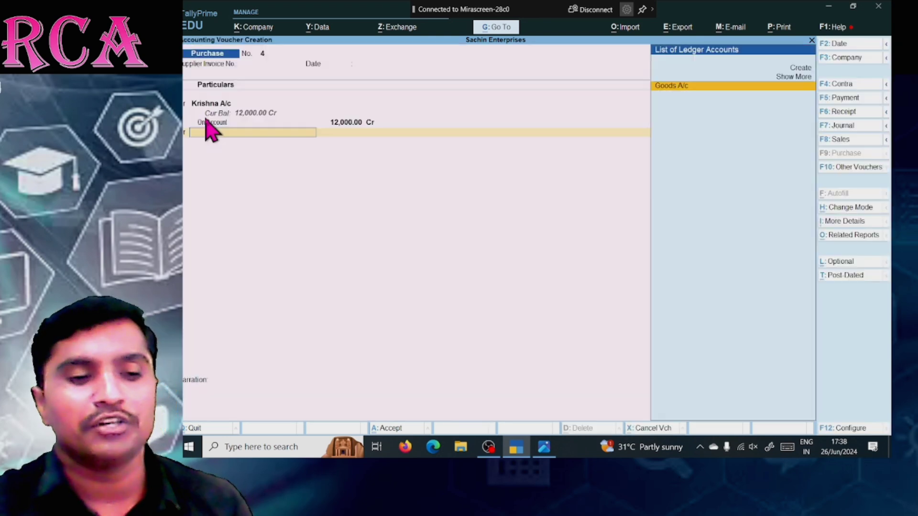
Debit Goods A/c with 12000 and leave its inventory allocations empty
key(Return)
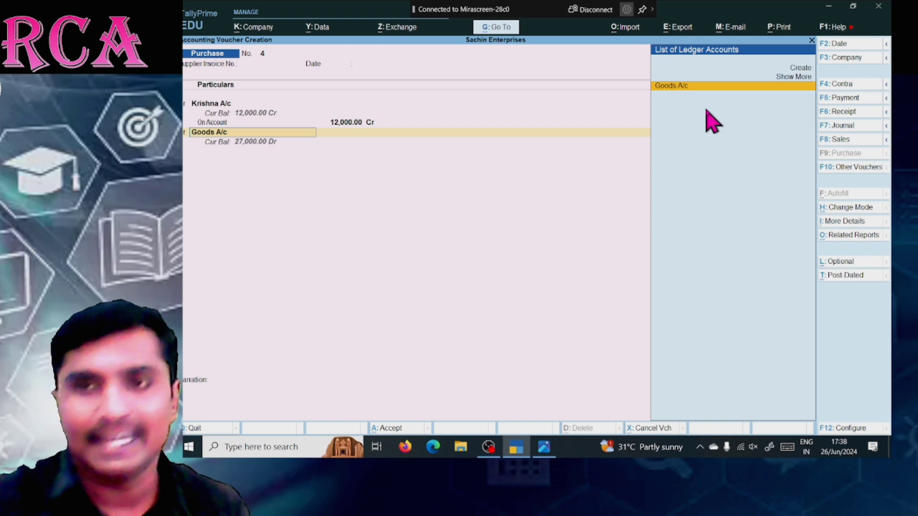
key(Return)
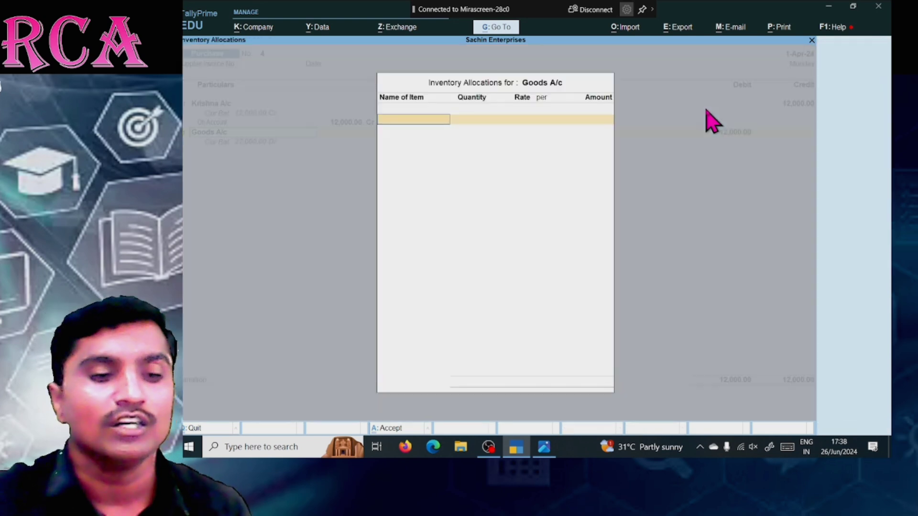
key(Return)
key(Return)
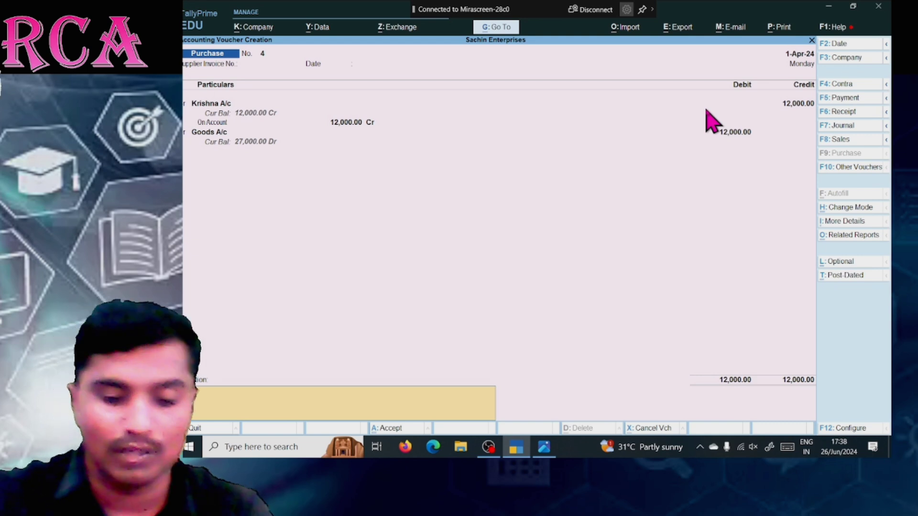
Enter a narration describing the goods purchase from the supplier of Rs 12000 on credit, and save the Purchase voucher
key(Return)
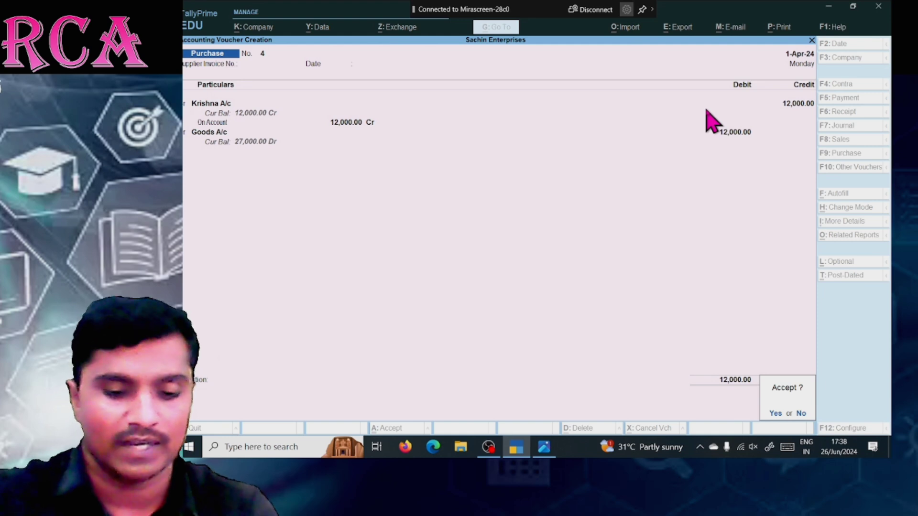
key(Escape)
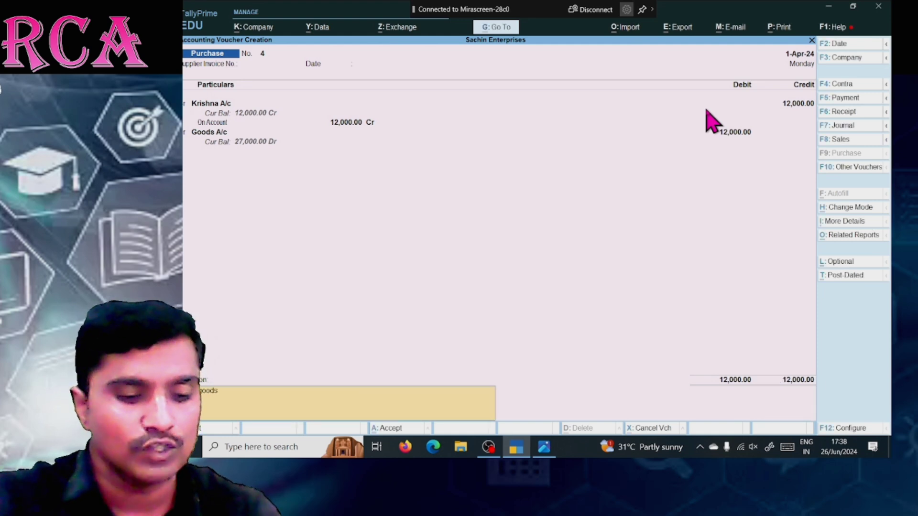
text(chas)
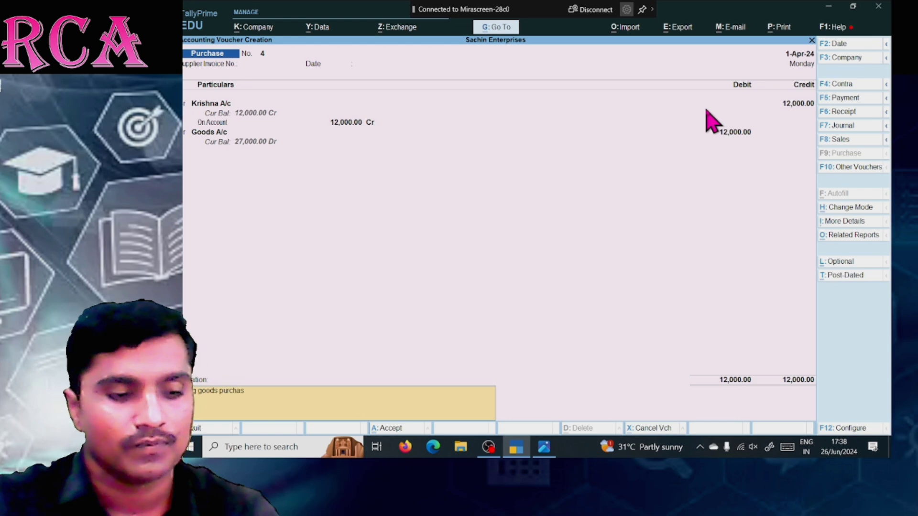
text(e from K)
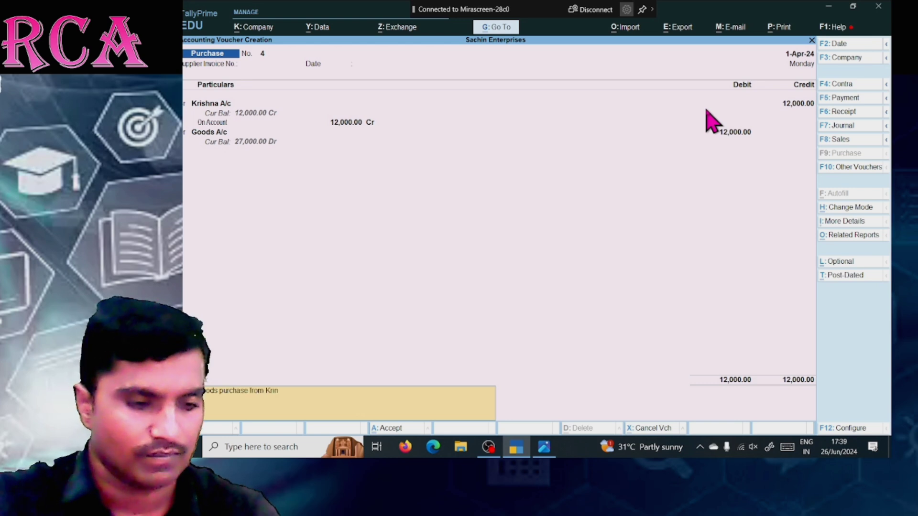
text(rishna)
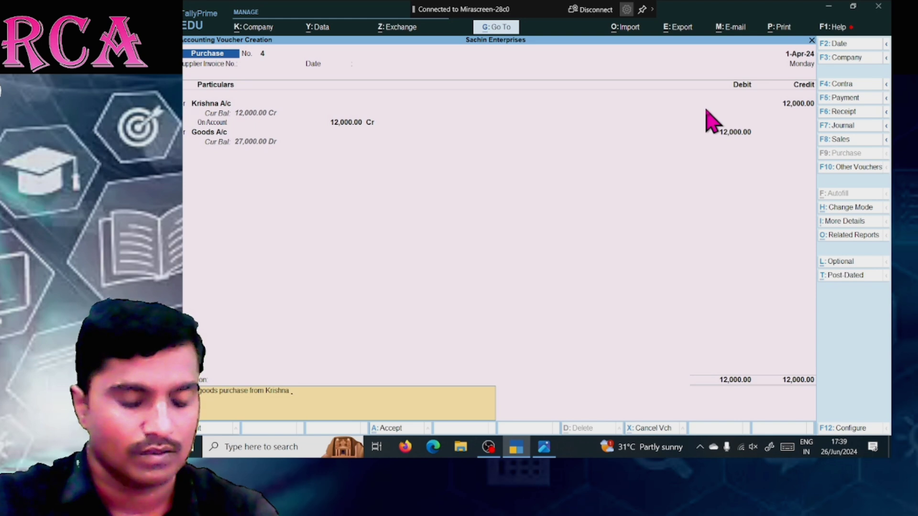
text( of Rs)
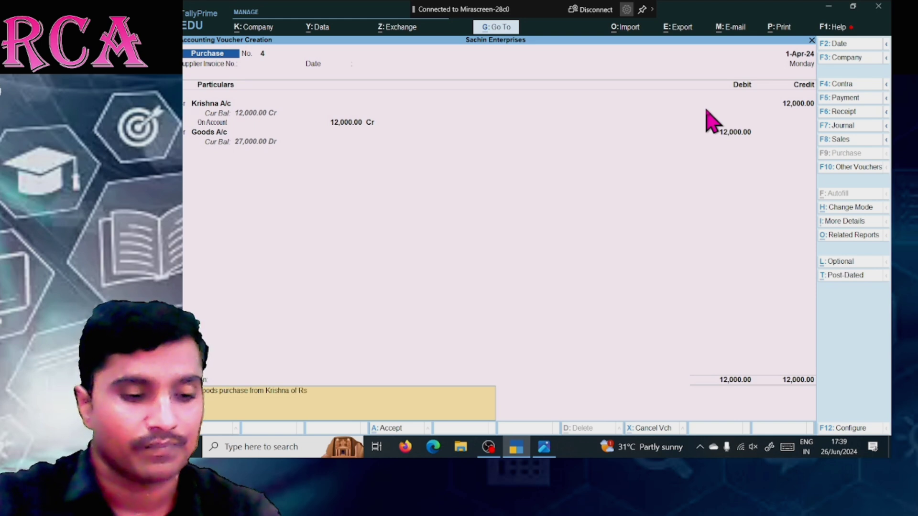
text( 12000 o)
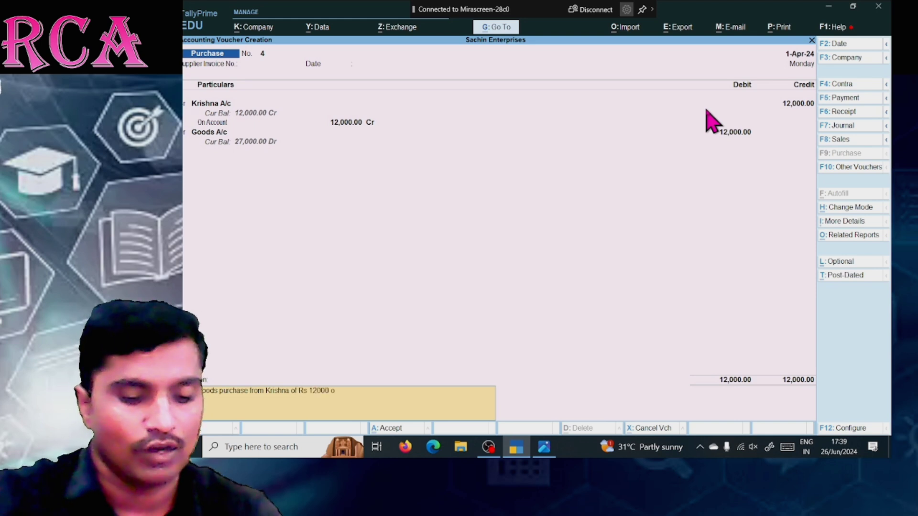
text(n credit)
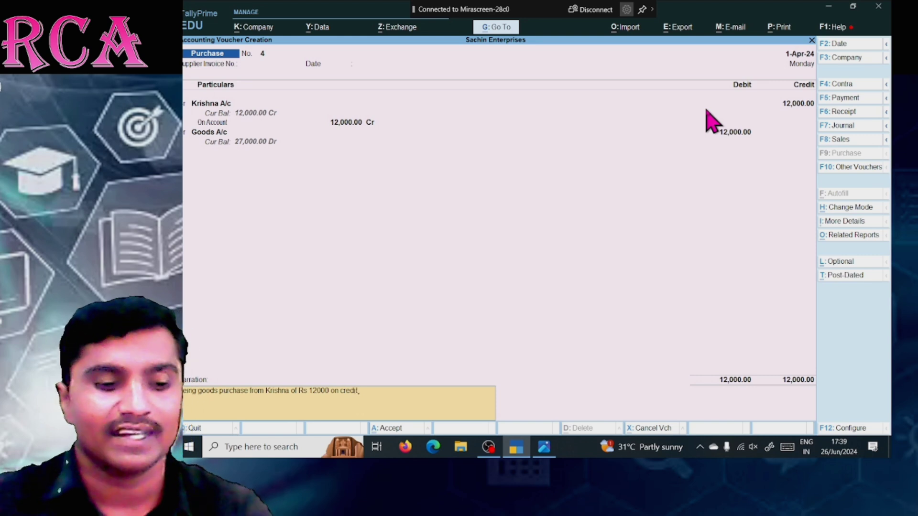
key(Return)
key(Return)
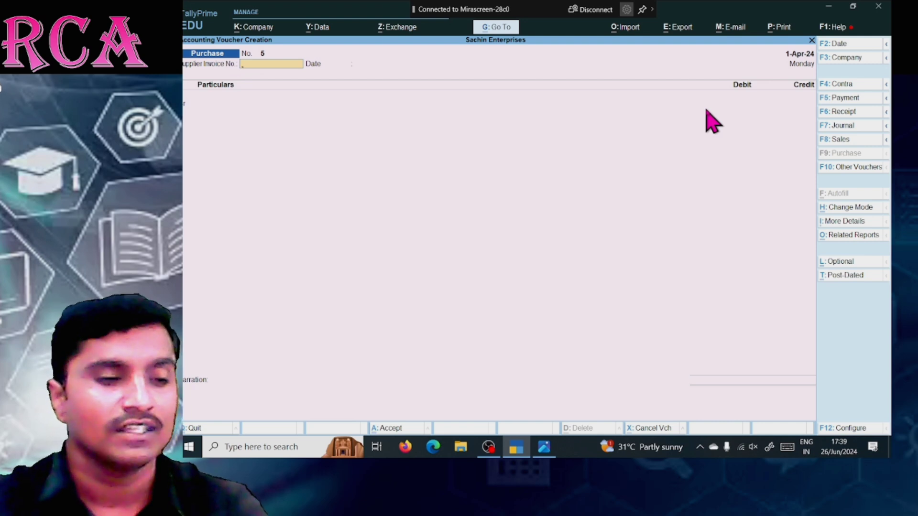
Check the Rs 15,000 credit sale in the assignment image and start a Sales voucher in As Voucher mode
key(alt+Tab)
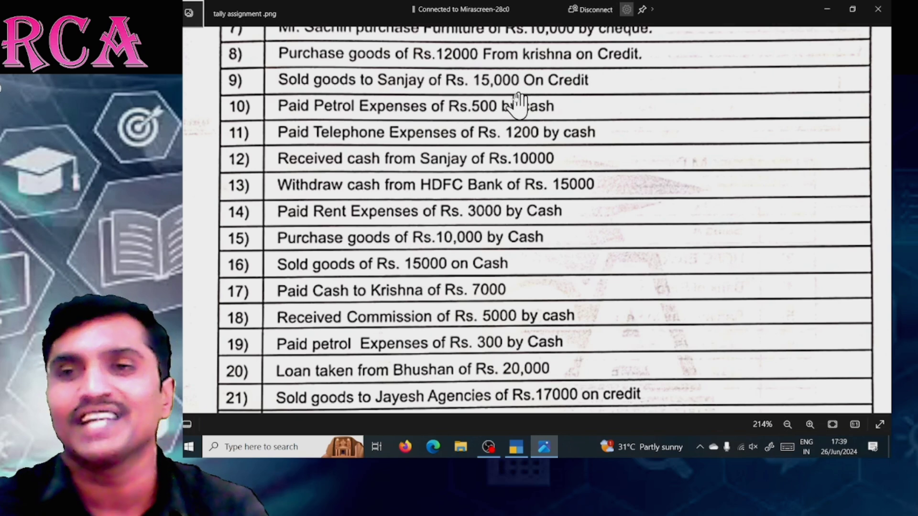
key(alt+Tab)
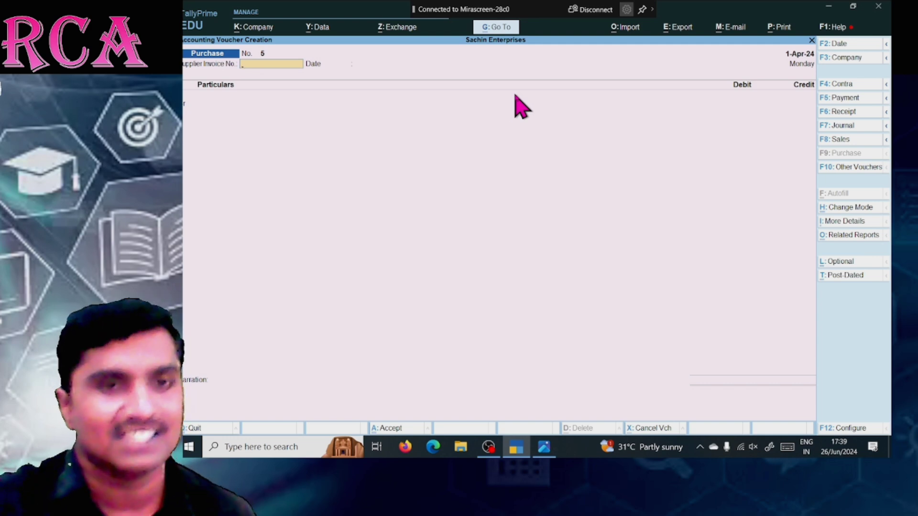
click(842, 143)
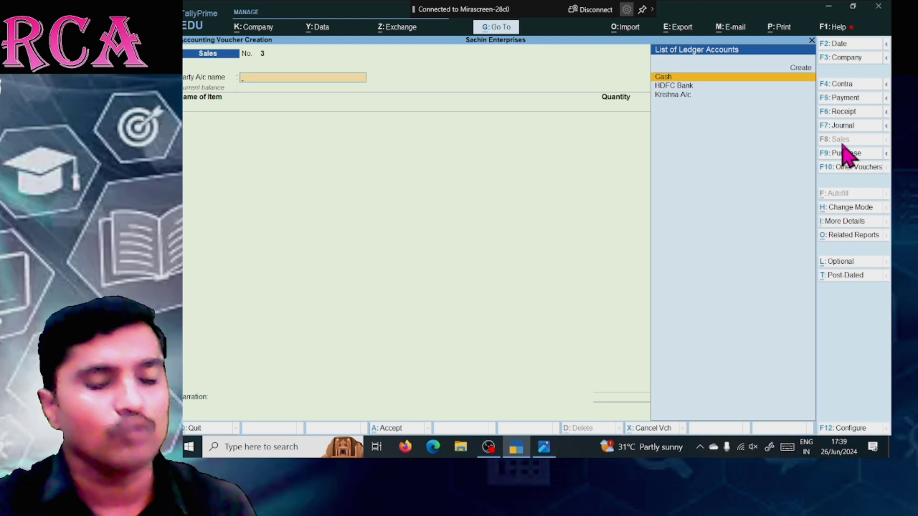
key(ctrl+h)
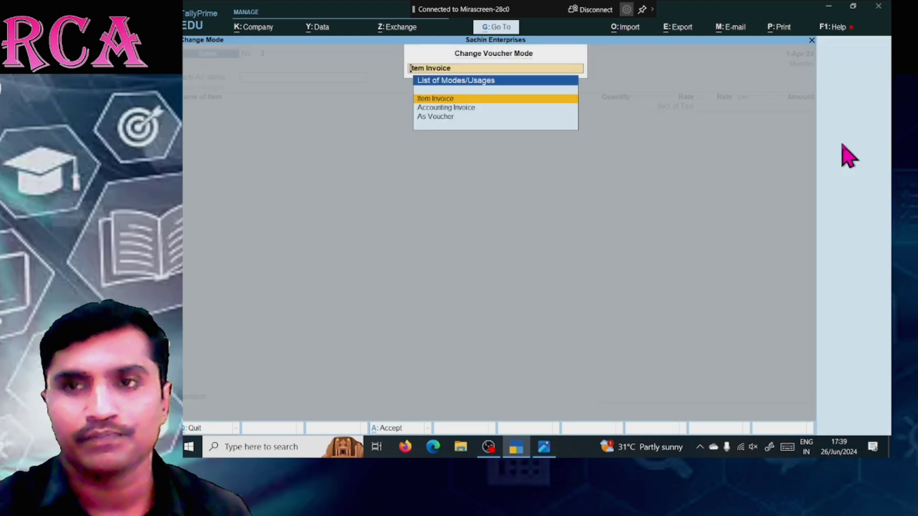
key(Down)
key(Down)
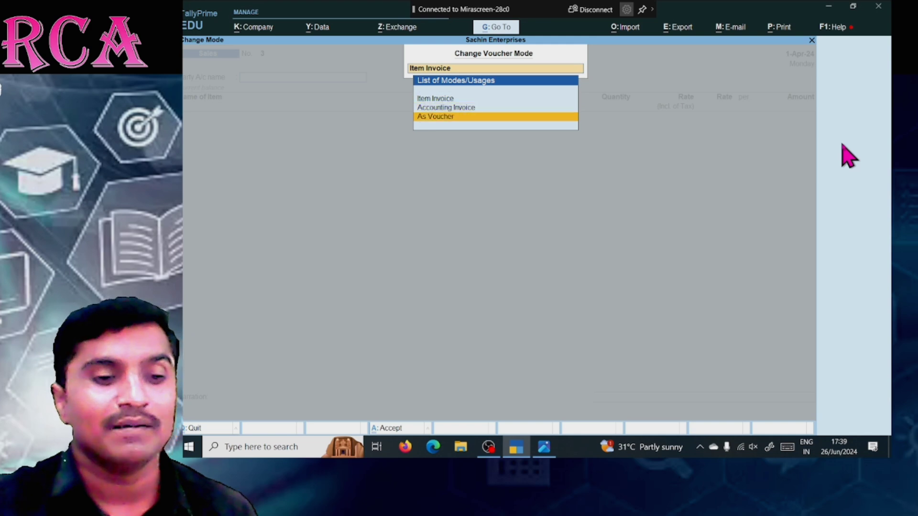
key(Return)
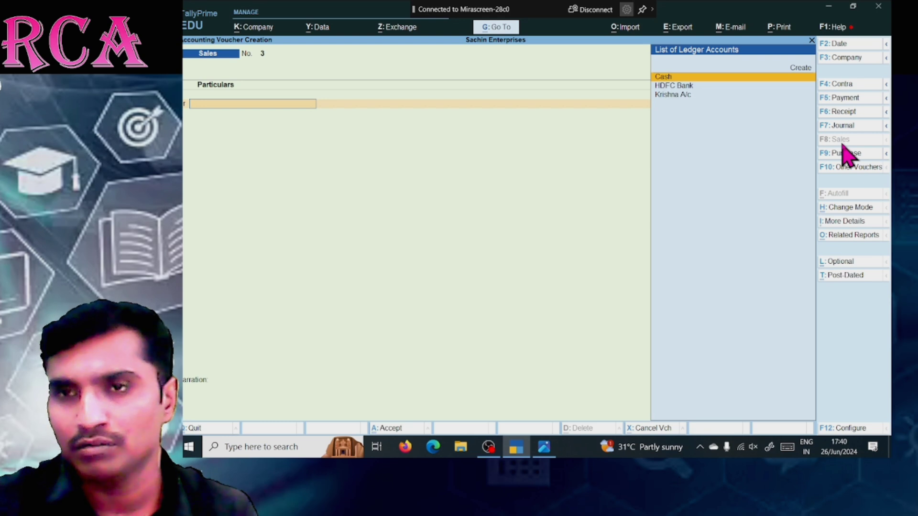
Recheck the credit sale in the assignment image and start a new ledger named after the customer with the suffix A/c
key(alt+Tab)
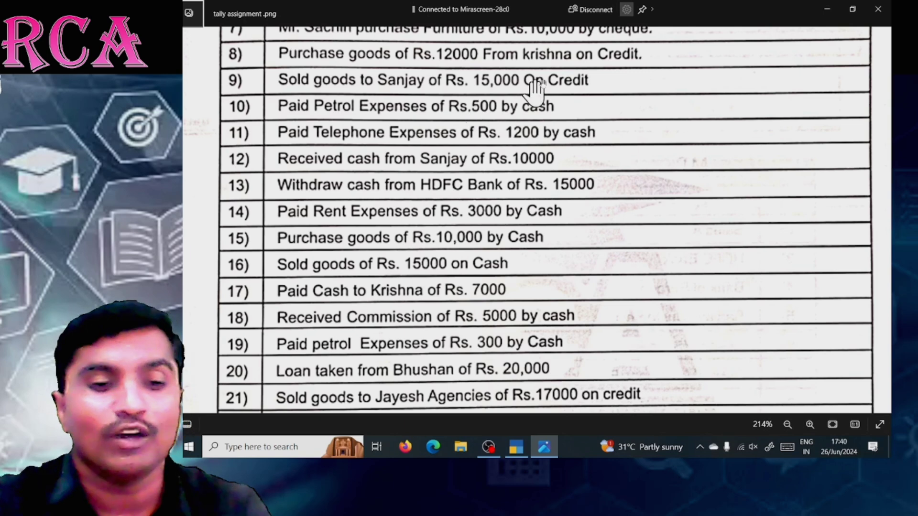
key(alt+Tab)
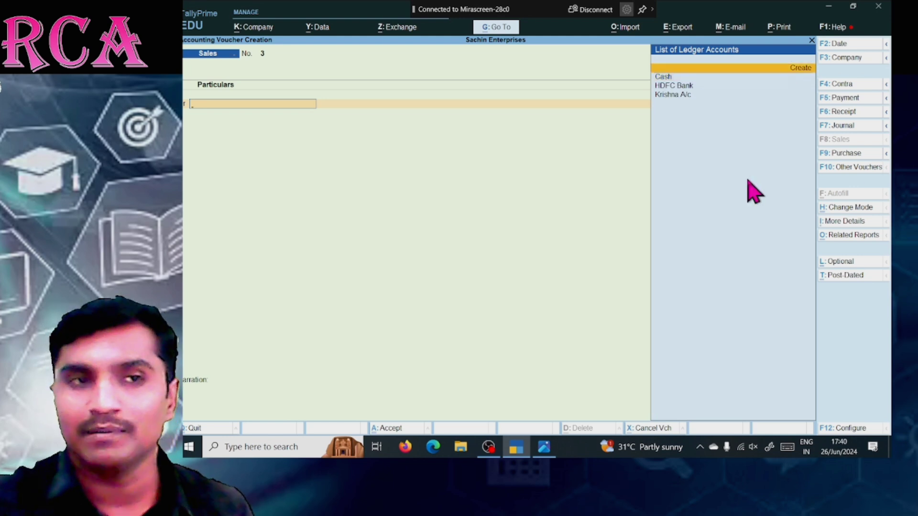
key(alt+c)
text(Sa)
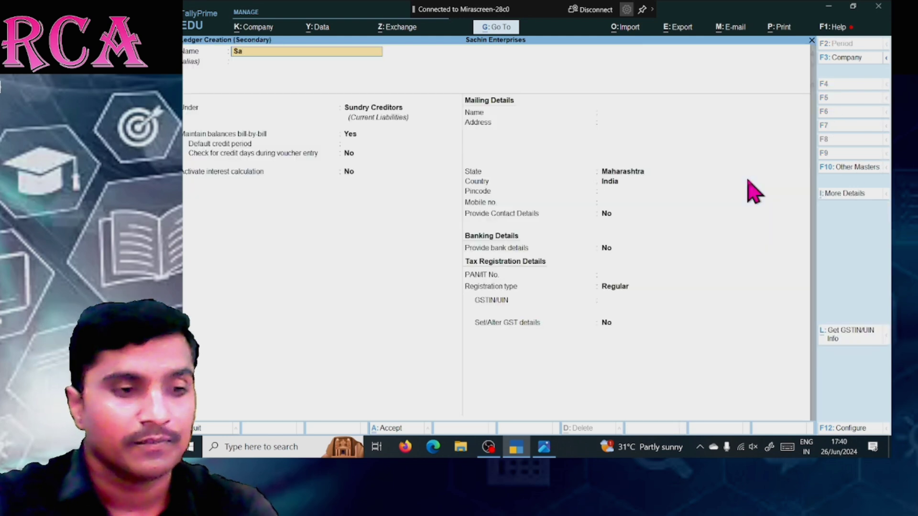
text(jnjay a/)
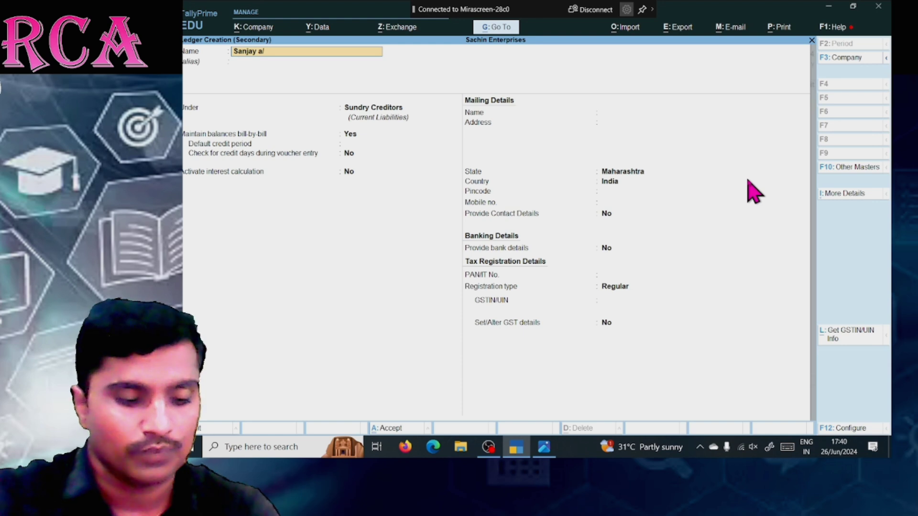
text(c4)
key(BackSpace)
key(Return)
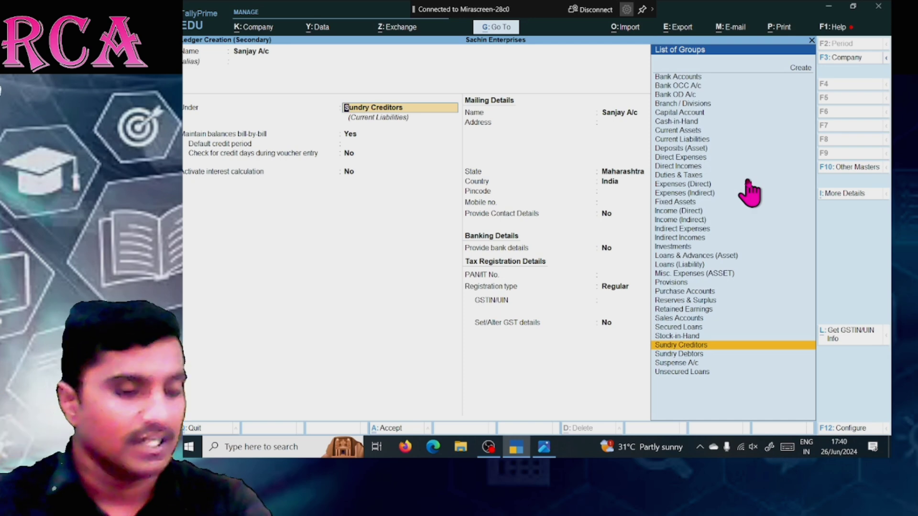
Place the customer's ledger under Sundry Debtors, keeping bill-by-bill balances on and credit-day checking and interest calculation off
text(Sun)
key(Down)
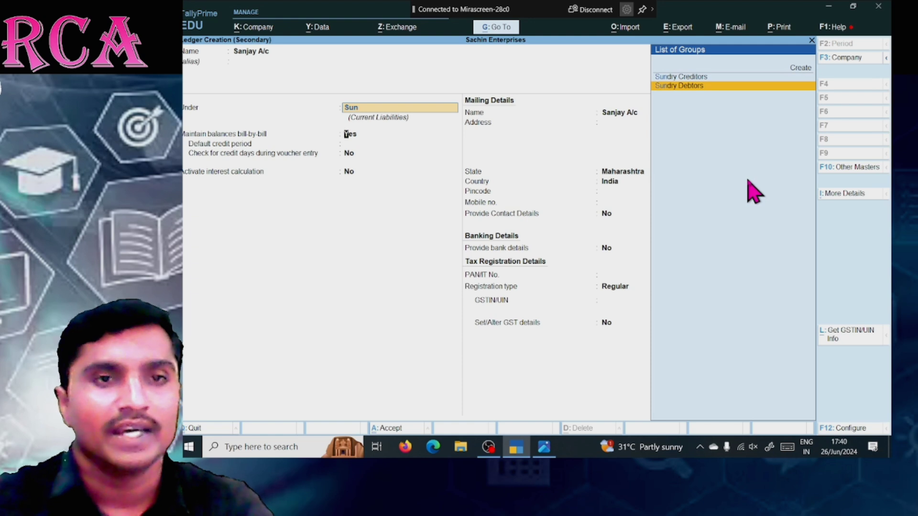
key(Return)
key(Return)
key(Return)
key(Return)
key(Return)
Keep the customer ledger's default mailing, banking and tax registration details, and save the ledger
key(Return)
key(Return)
key(Return)
key(Return)
key(Return)
key(Return)
key(Return)
key(Return)
key(Return)
key(Return)
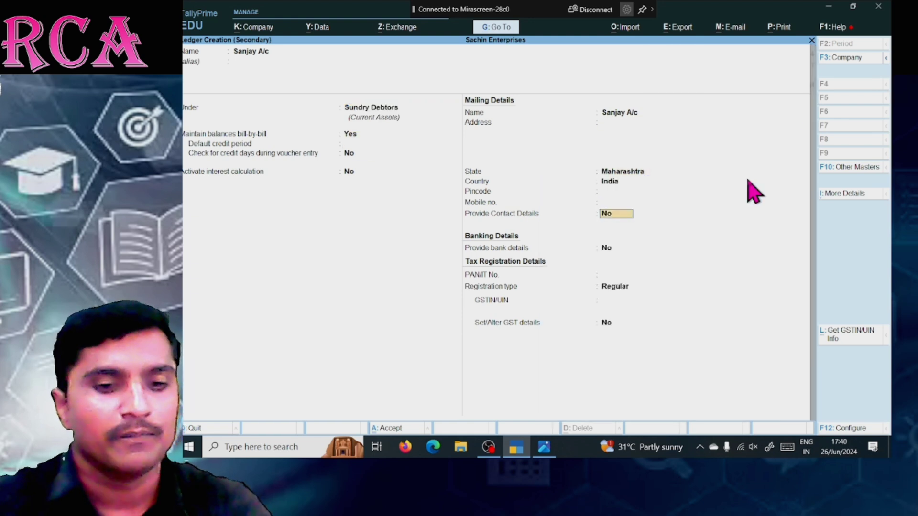
key(Return)
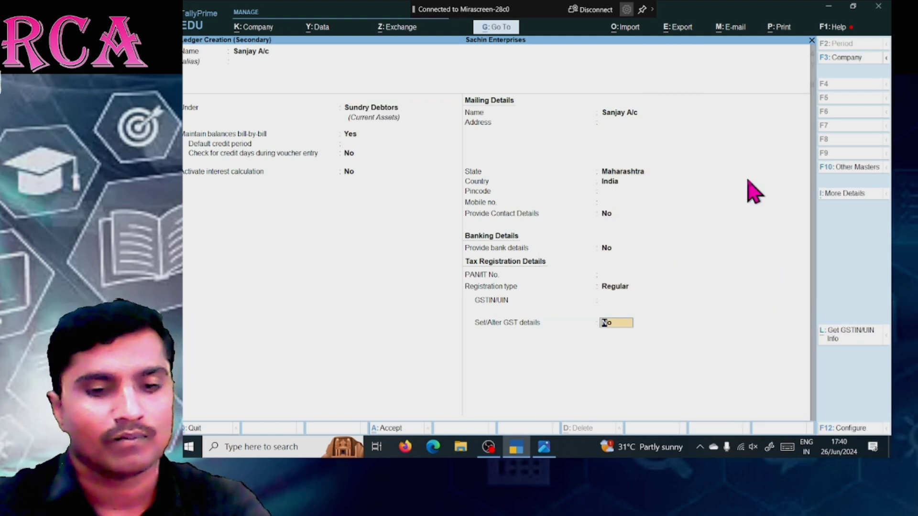
key(Return)
key(Return)
Use the customer's ledger as the Sales voucher's debit account, leaving dispatch details blank and party details at their defaults
key(Return)
key(Return)
key(Return)
key(Return)
key(Return)
key(Return)
key(Return)
key(Return)
key(Return)
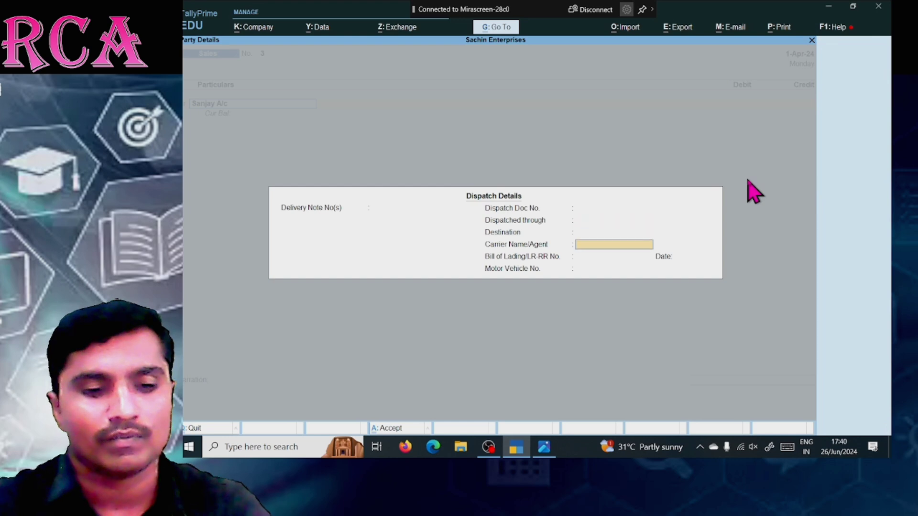
key(Return)
key(Return)
key(Return)
key(Return)
key(Return)
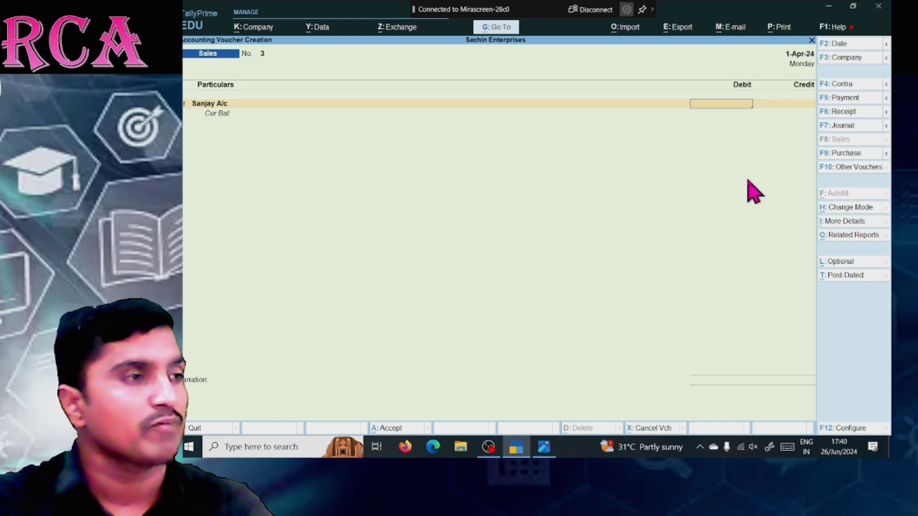
Recheck the credit sale in the assignment image, then debit the customer's ledger 15000 under a new bill reference 3
key(alt+Tab)
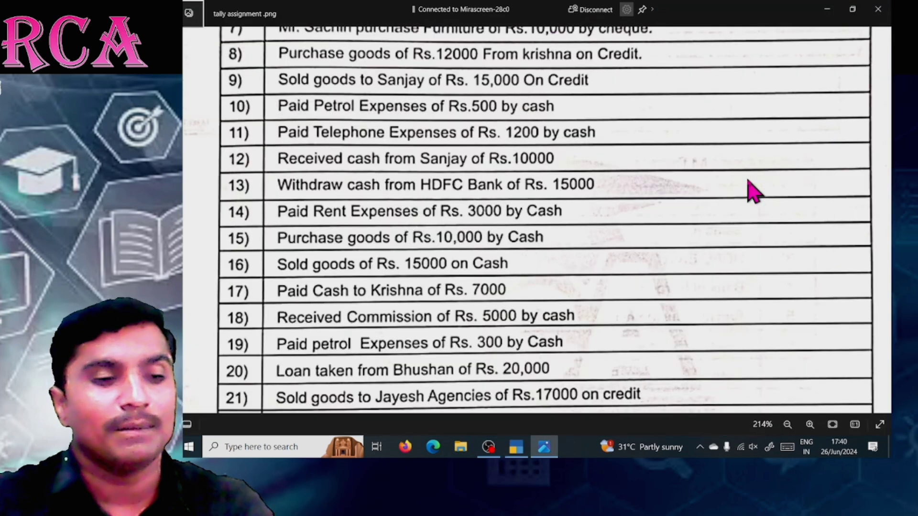
key(alt+Tab)
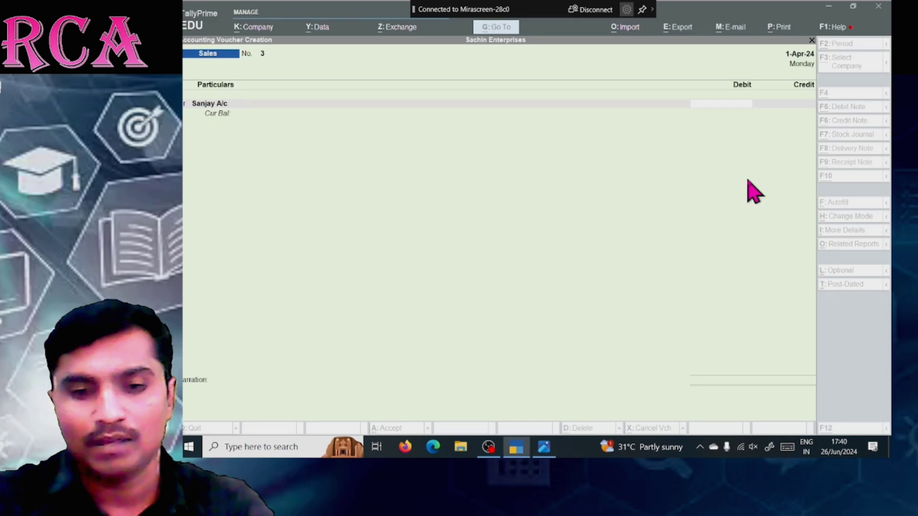
text(15000)
key(Return)
key(Return)
key(Return)
key(Return)
key(Return)
key(Return)
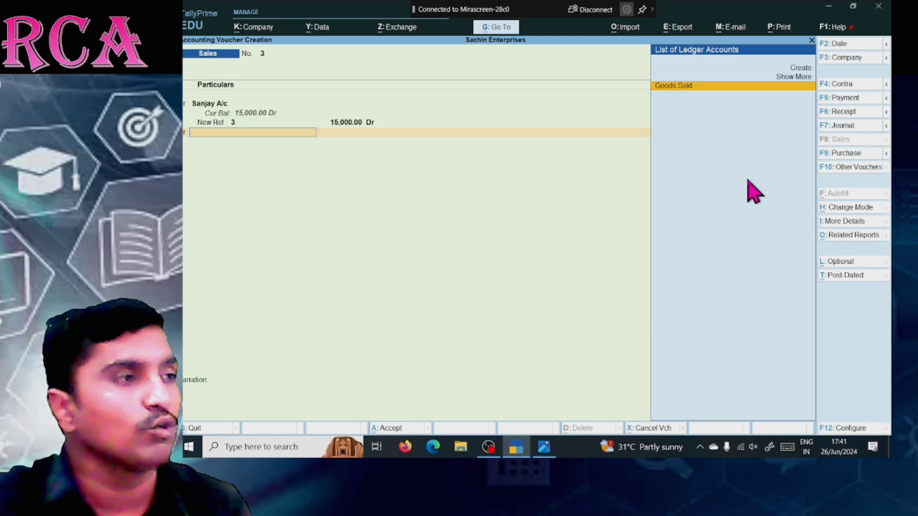
Credit the Goods Sold ledger with 15,000.00 in the Sales voucher
key(Return)
key(Return)
key(Return)
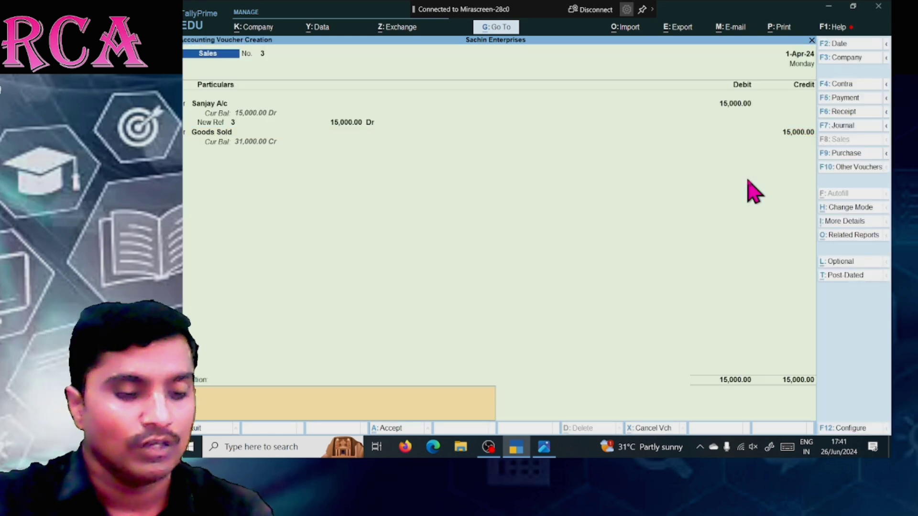
Add a narration that goods of Rs 15000 were sold to the customer on credit, and save the Sales voucher
text(Being goods sold)
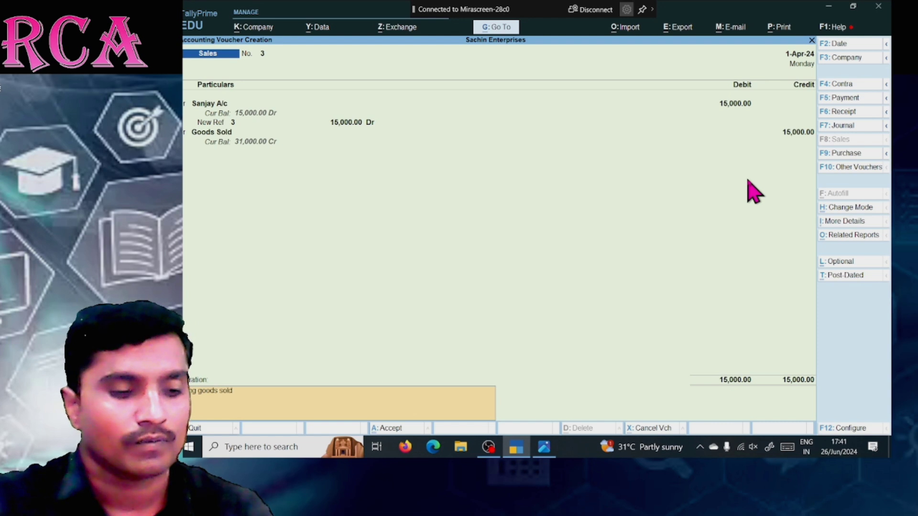
text( to sa)
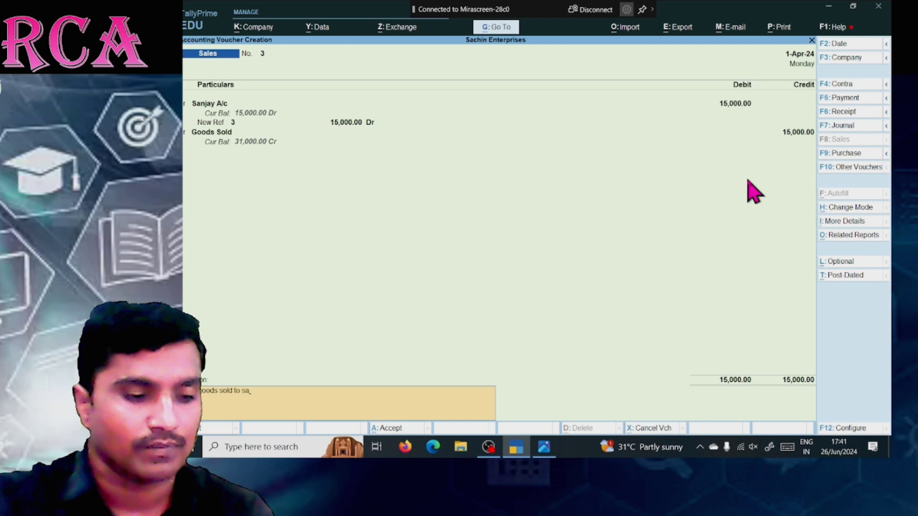
text(njay of)
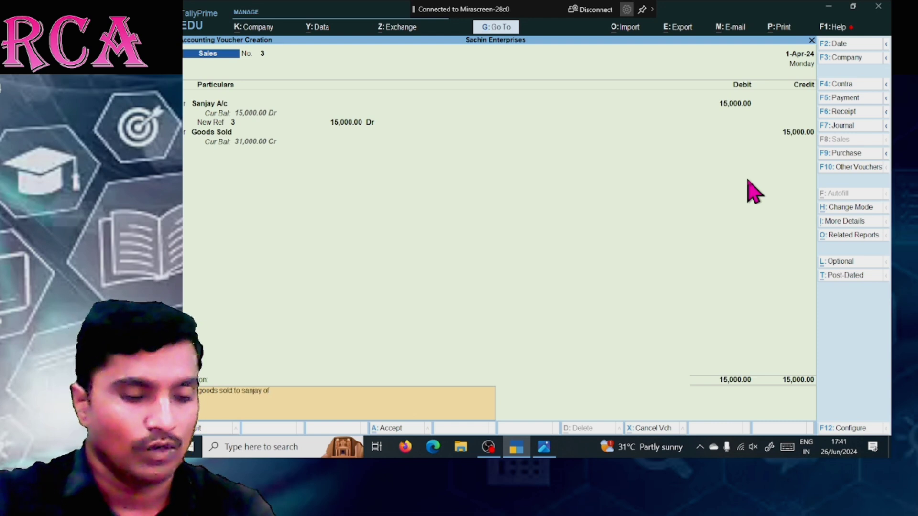
text( Rs )
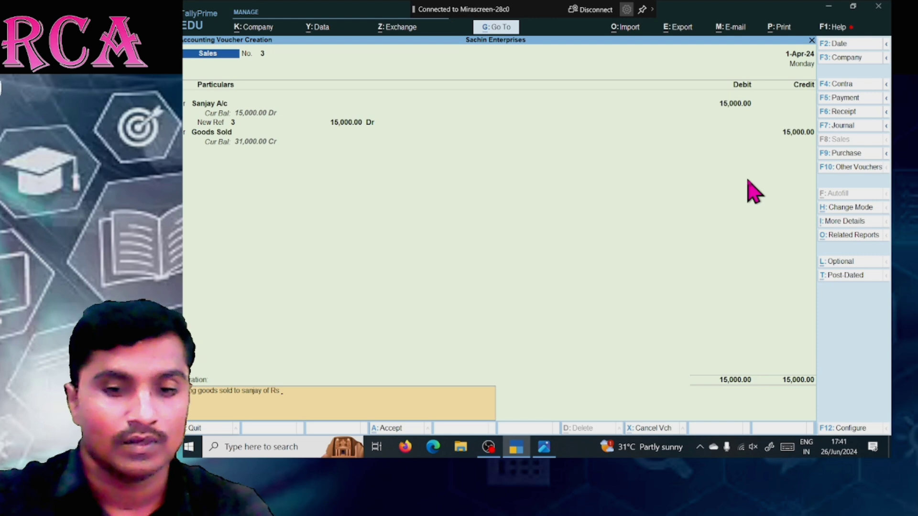
text(15000 on c)
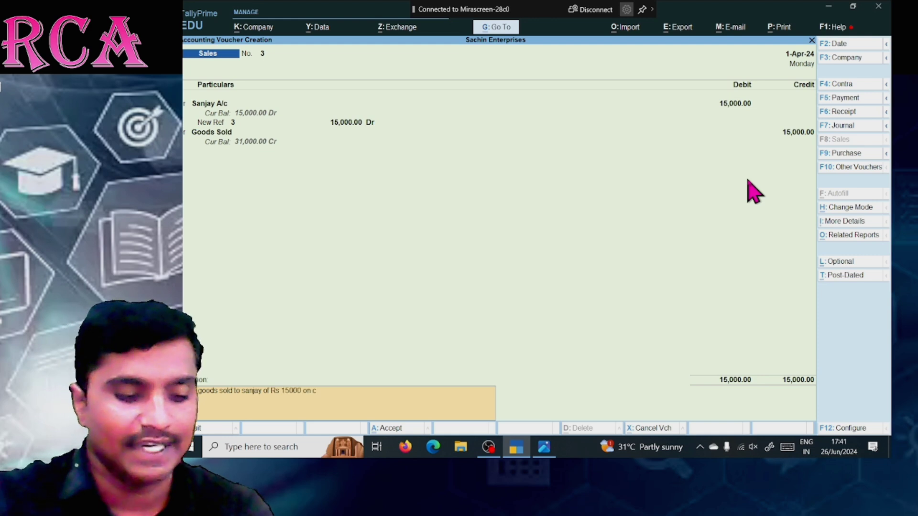
text(redit)
key(Return)
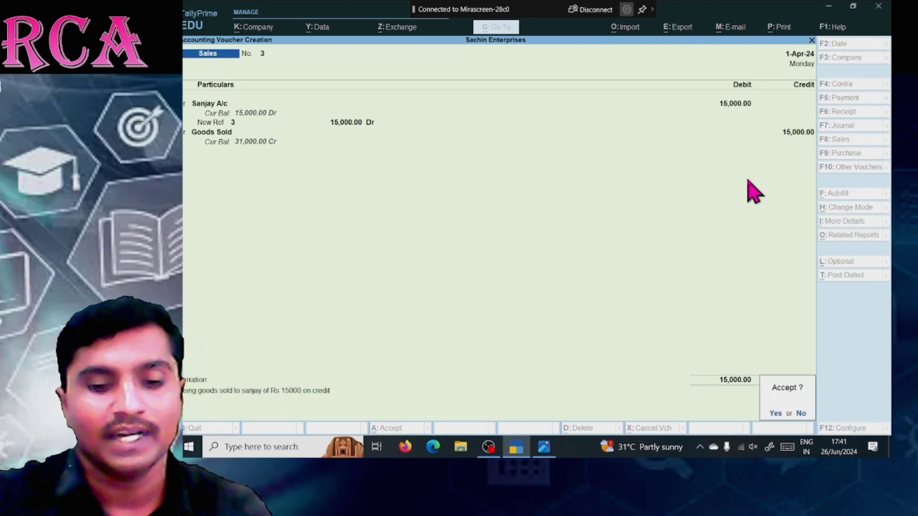
key(y)
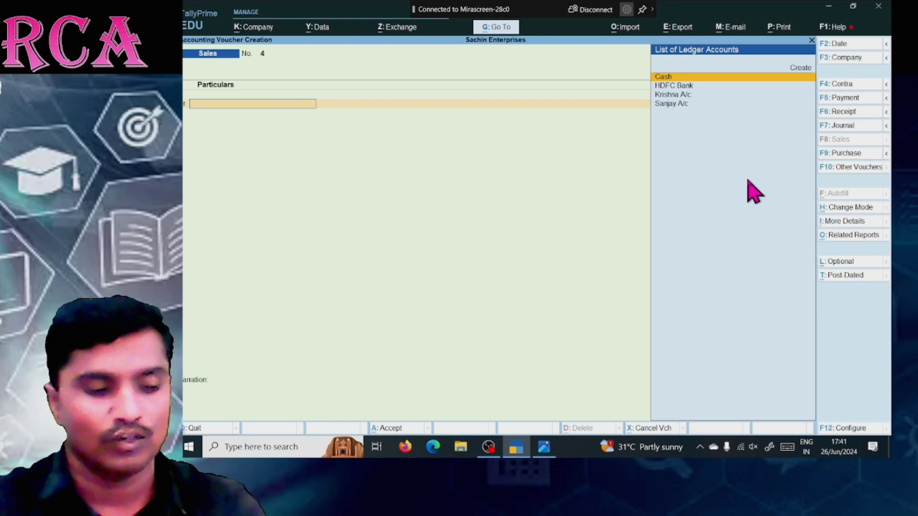
Check the Rs 500 petrol expenses entry in the assignment image and change the voucher type to Payment
key(alt+Tab)
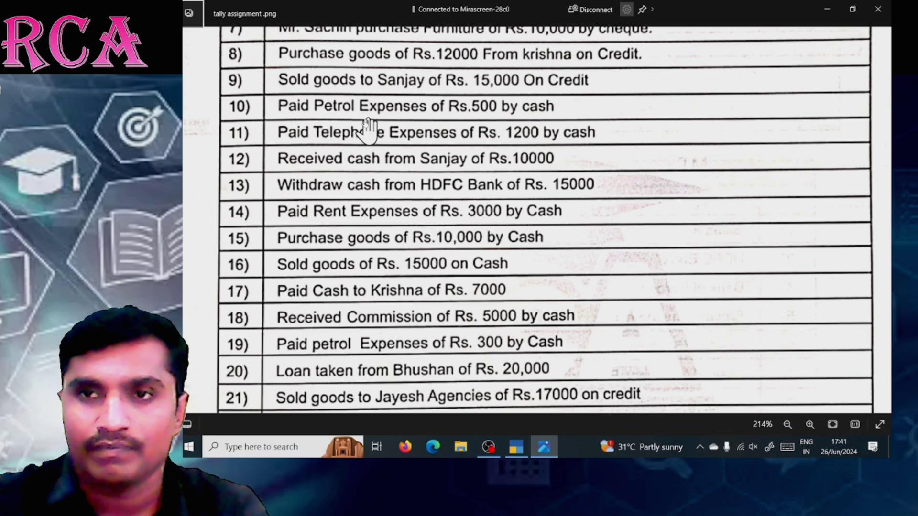
key(alt+Tab)
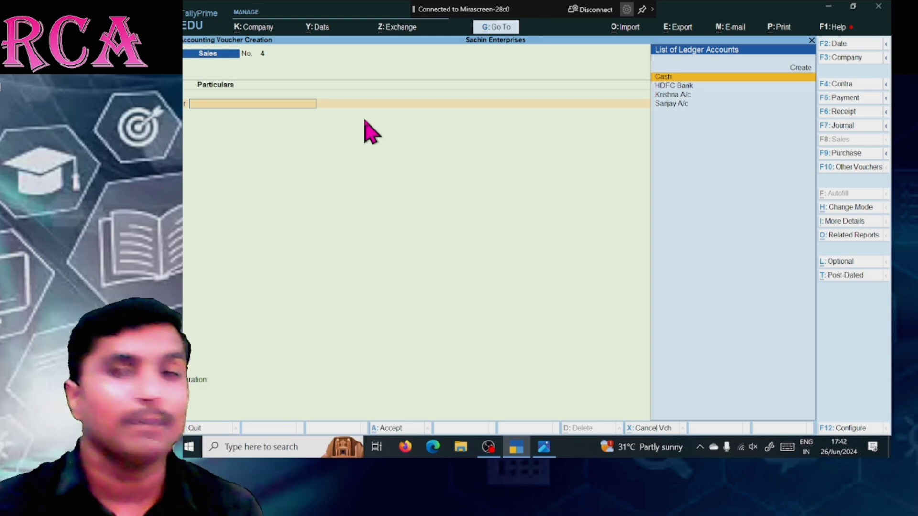
key(F5)
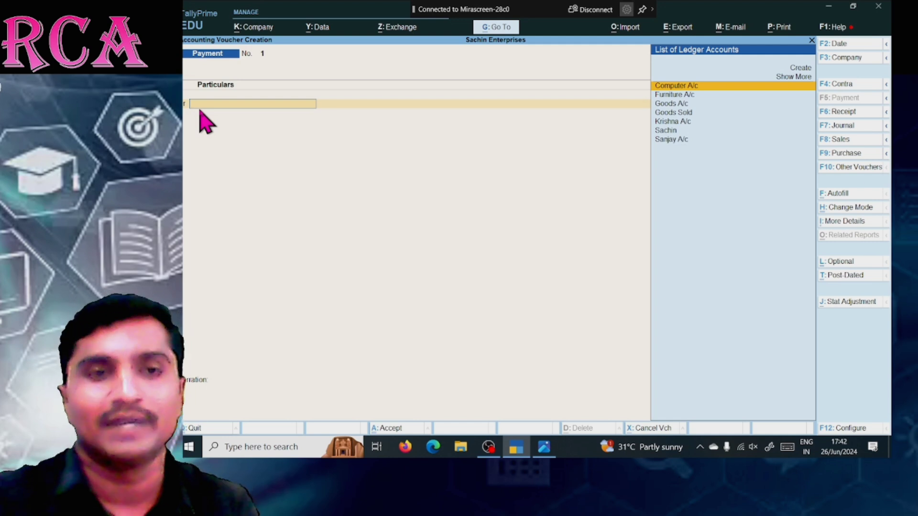
key(alt+Tab)
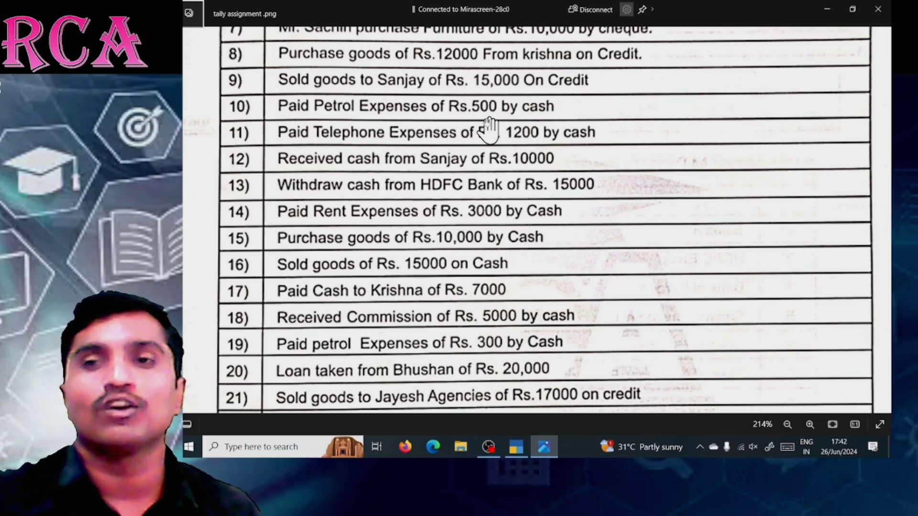
key(alt+Tab)
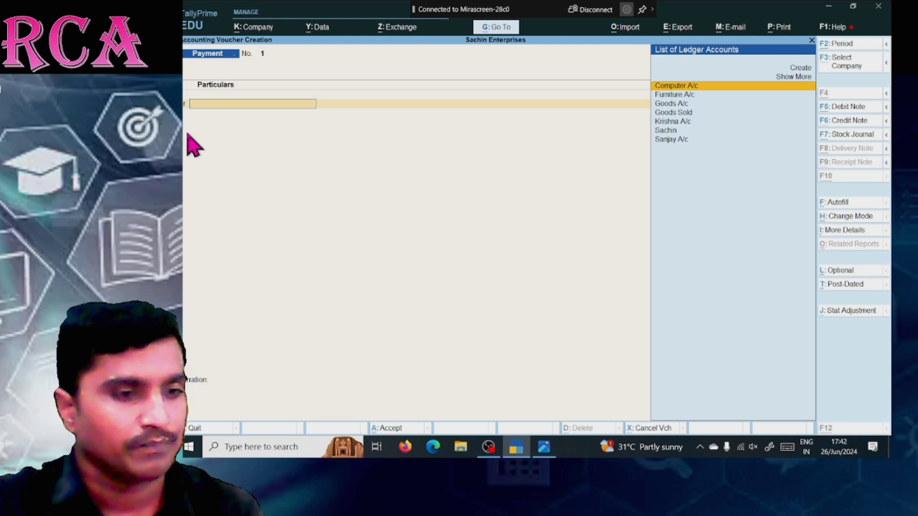
Start a new ledger from the Payment voucher and name it Petrol Exxpenses
key(alt+c)
text(Petrol Exxpe)
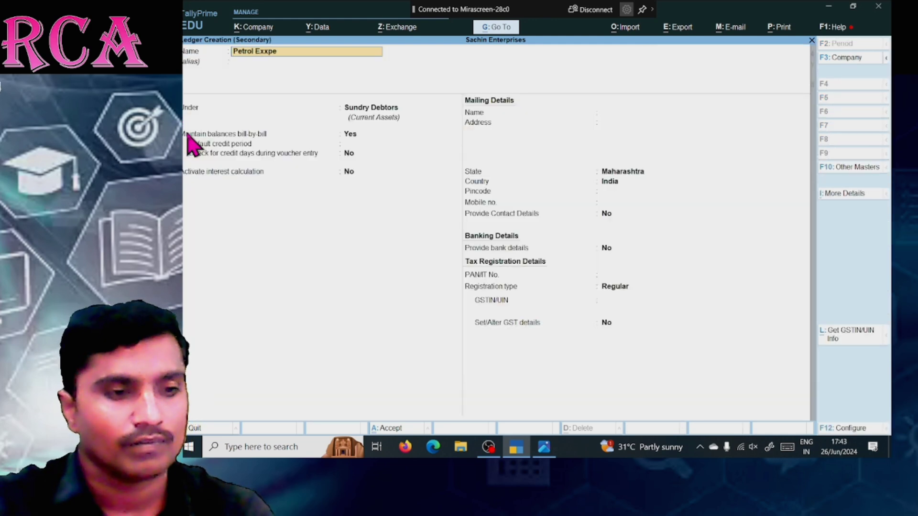
text(nses)
key(Return)
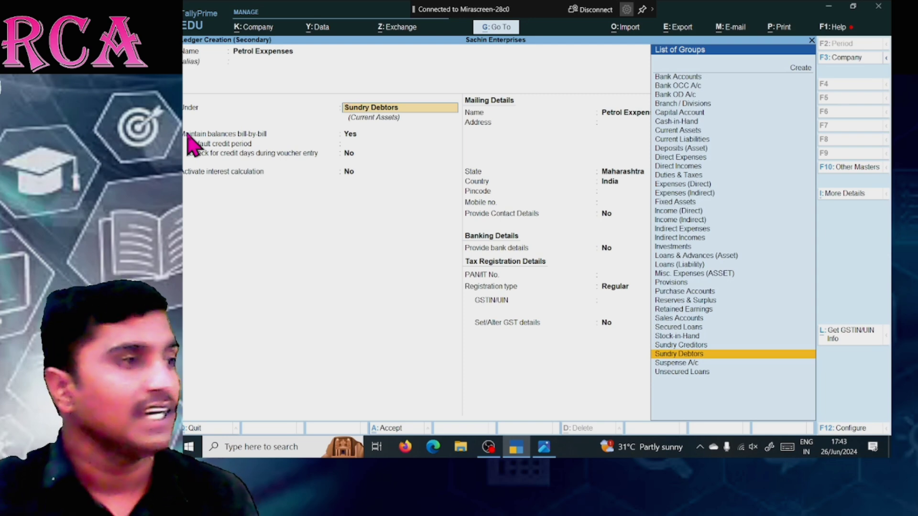
Place the petrol ledger under the Indirect Expenses group
text(E)
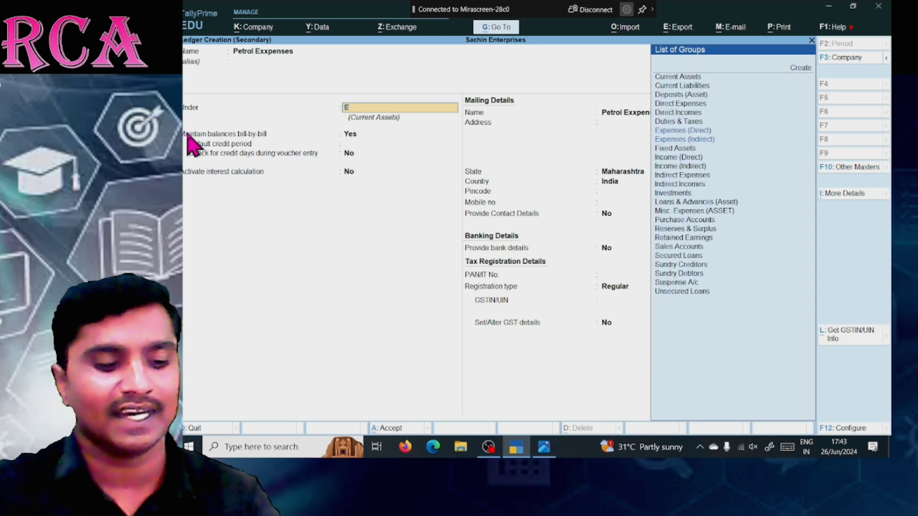
text(xp)
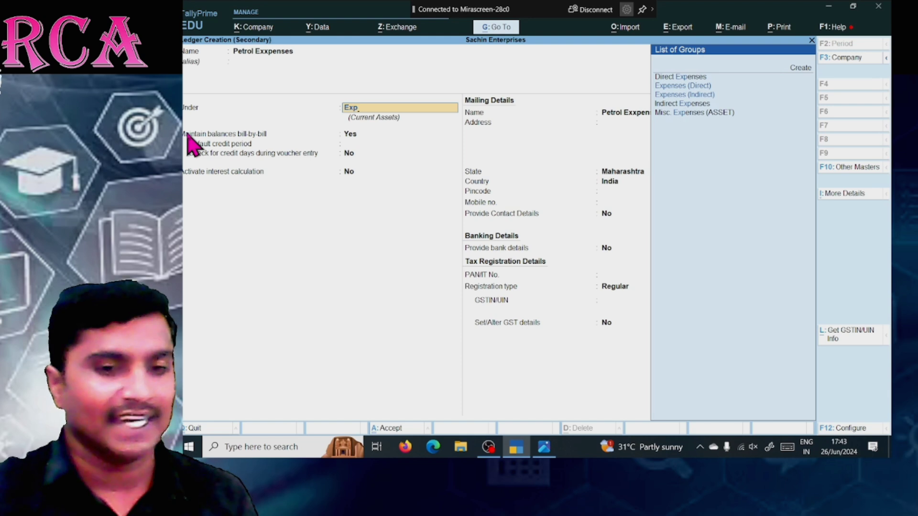
key(Down)
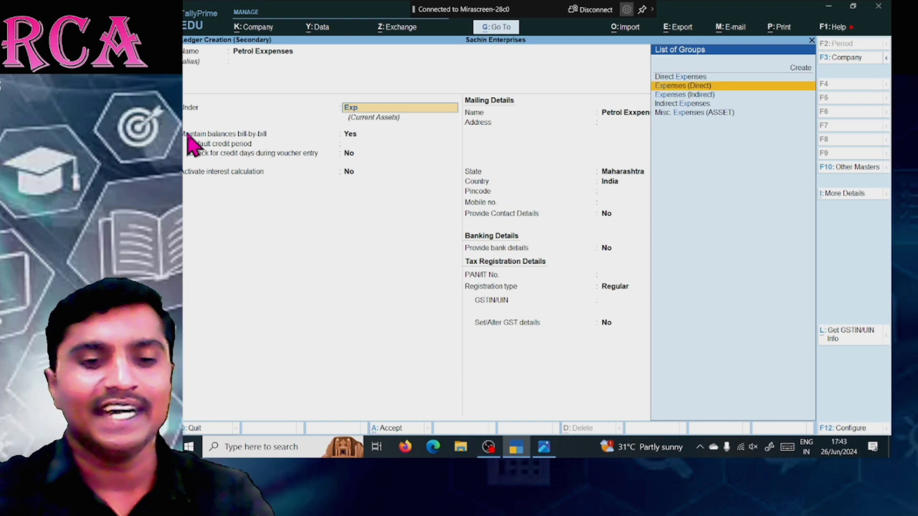
key(Down)
key(Down)
key(Return)
Keep ledger type Not Applicable, interest calculation off and GST Applicable with Services supply, and save the petrol ledger
key(Return)
key(Return)
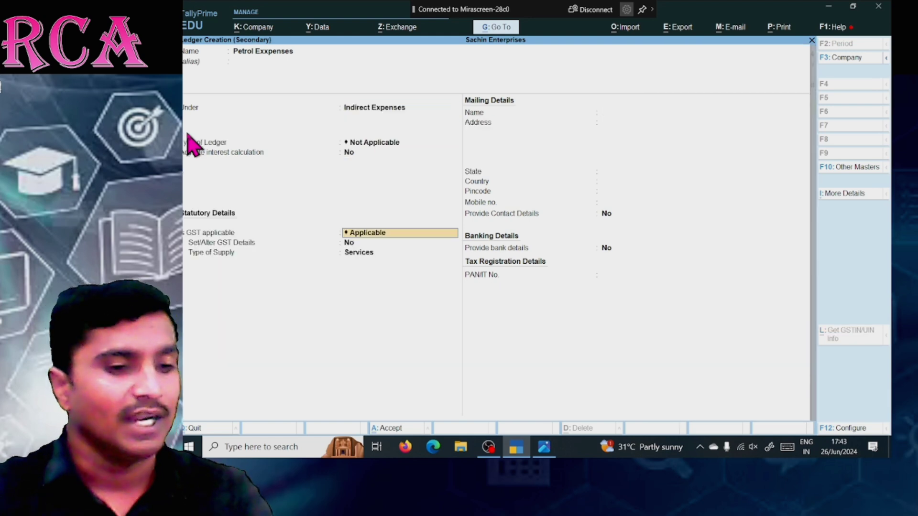
key(Return)
key(Return)
key(Return)
key(Return)
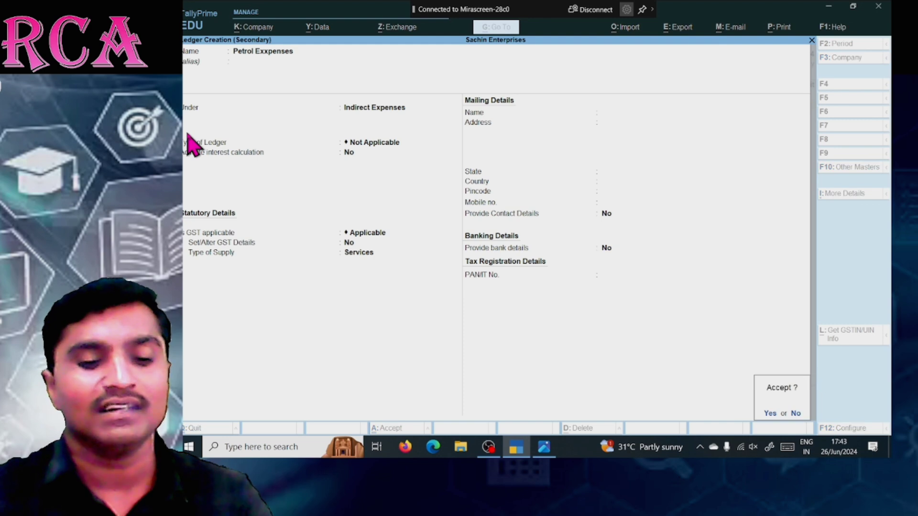
key(Return)
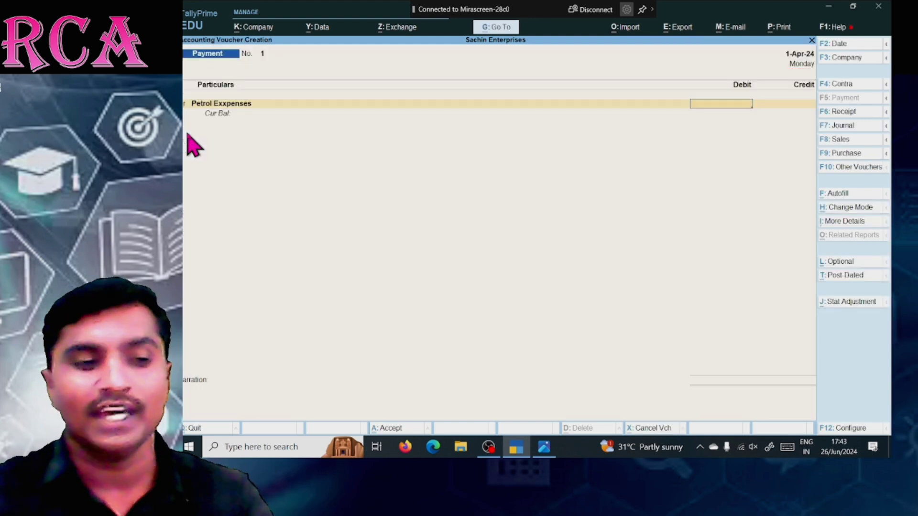
Debit the petrol ledger 500 and credit Cash 500 in the Payment voucher
text(500)
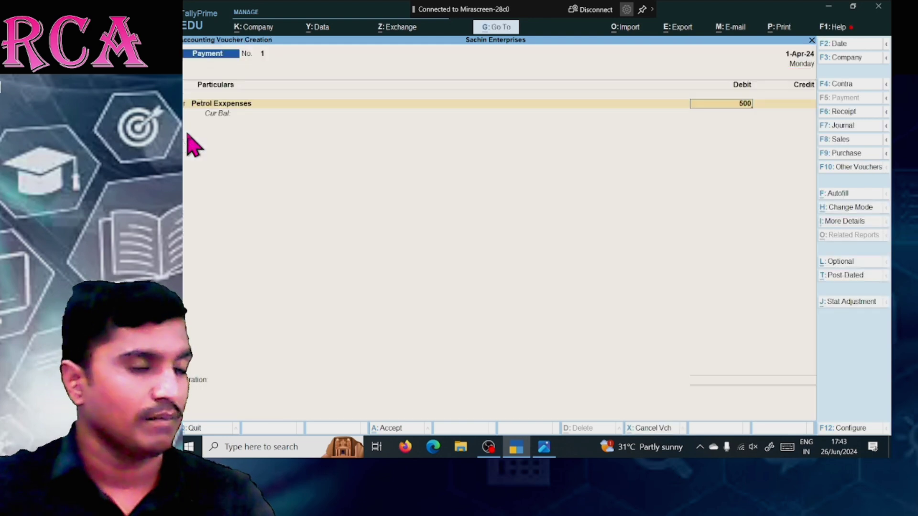
key(Return)
key(Return)
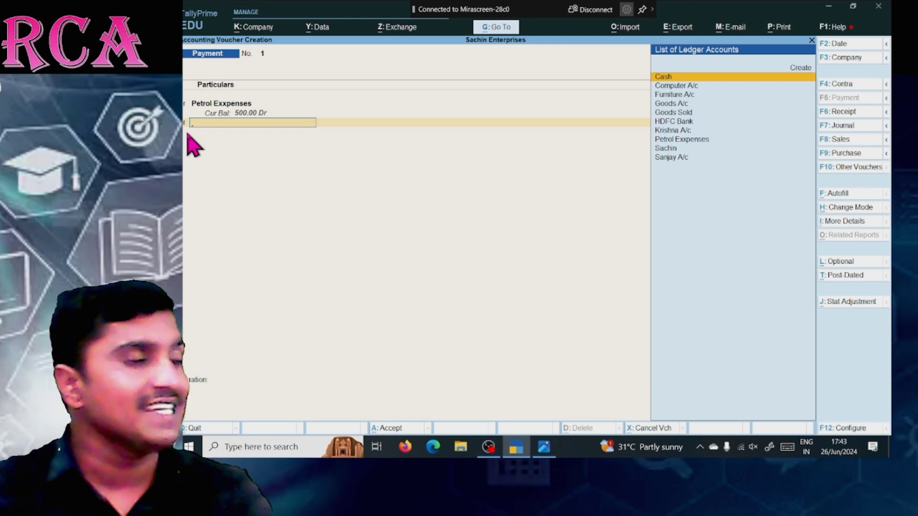
key(Return)
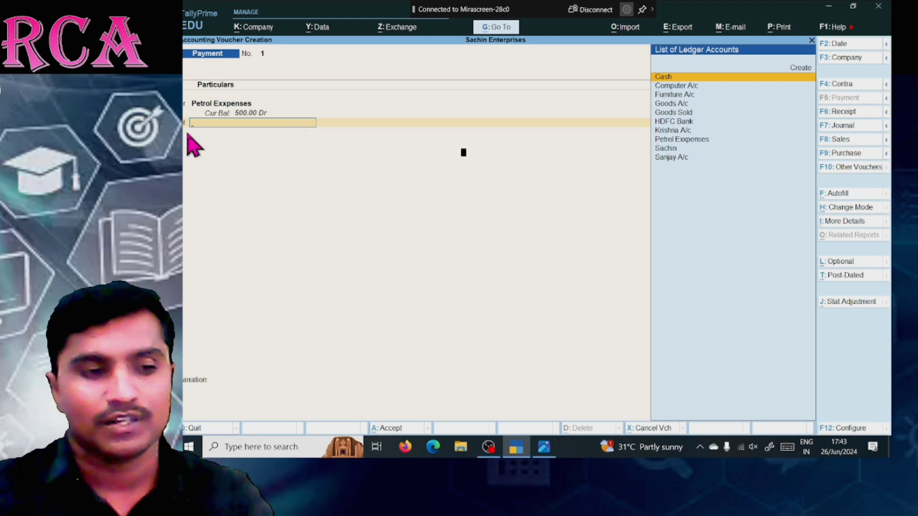
key(Return)
key(Return)
key(Return)
key(Return)
key(Return)
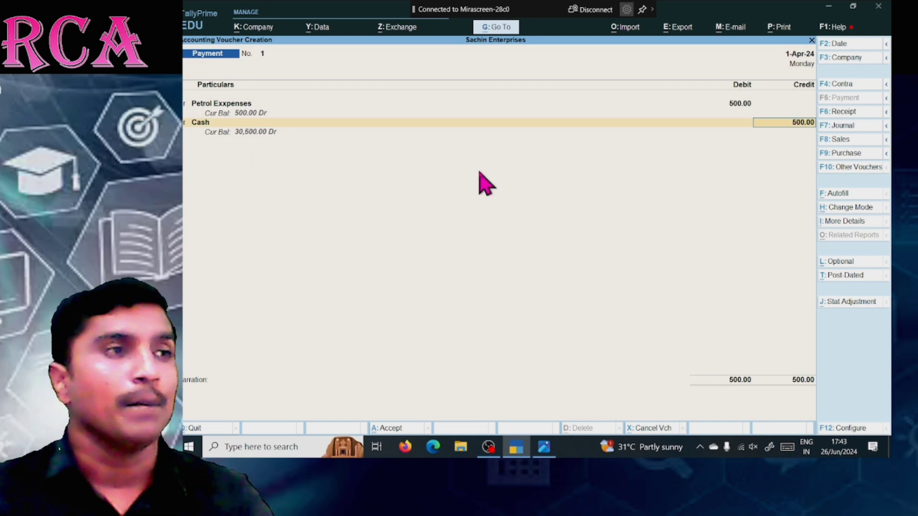
key(Return)
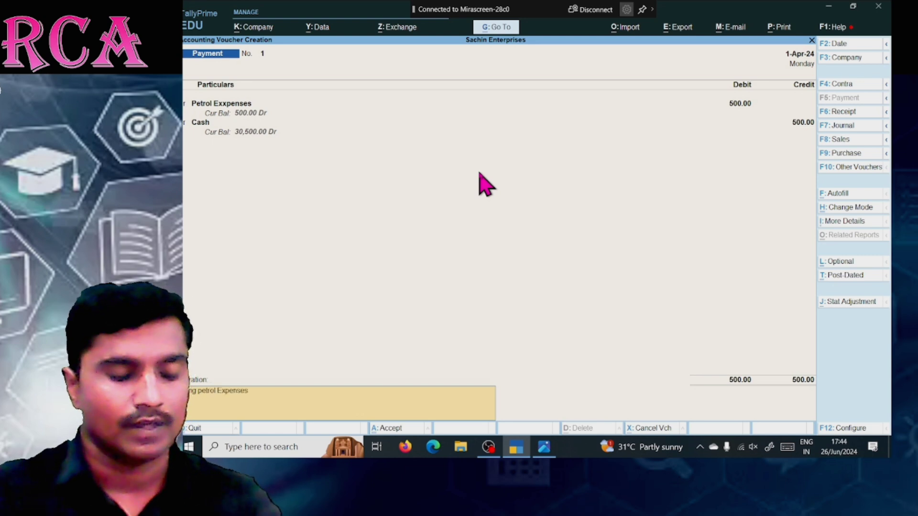
Complete the narration "Being petrol Expenses paid of Rs 500 by cash" and save the Payment voucher
text(paid of)
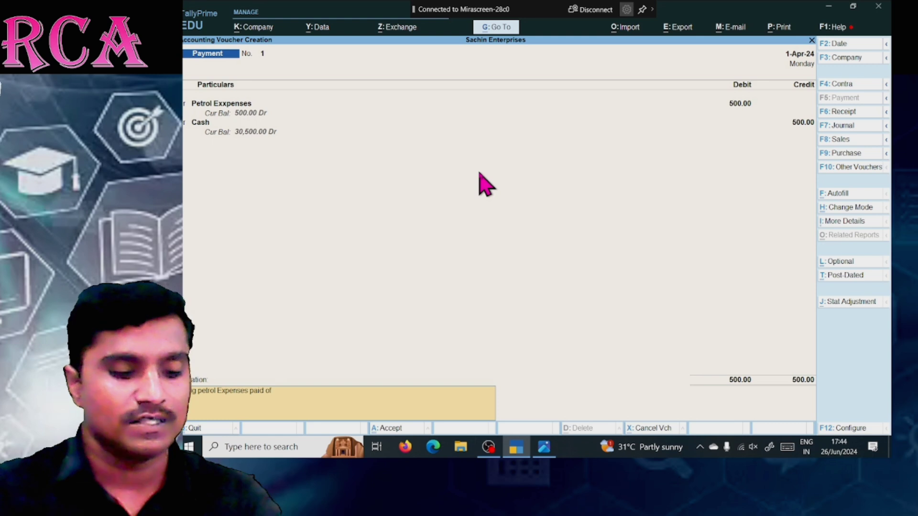
text( Rs 500)
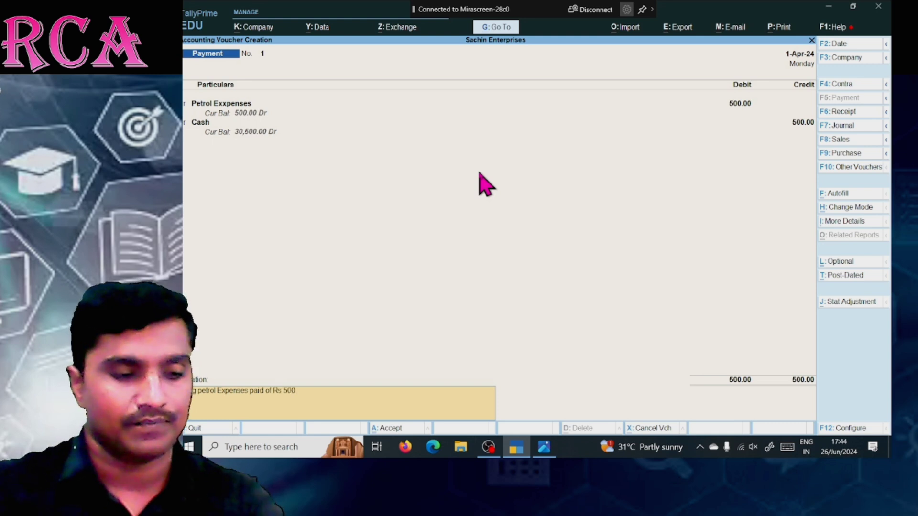
text( by cash)
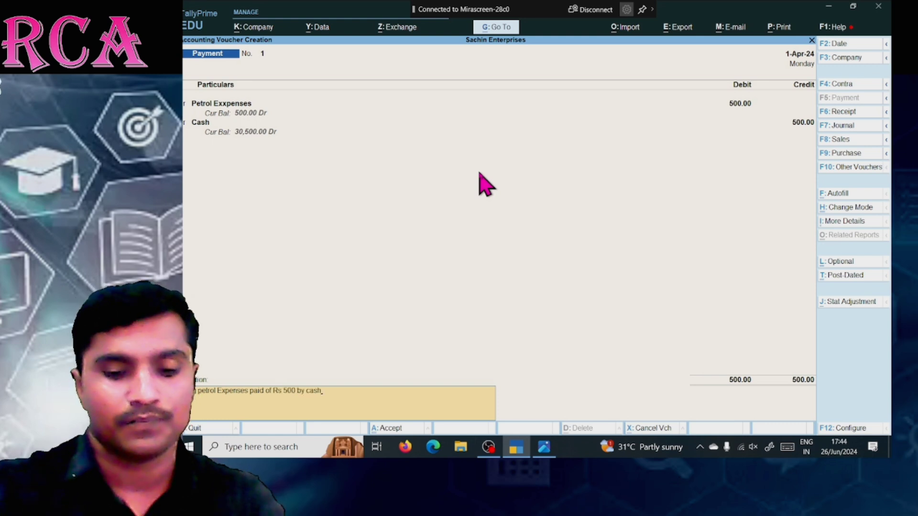
key(Return)
key(Return)
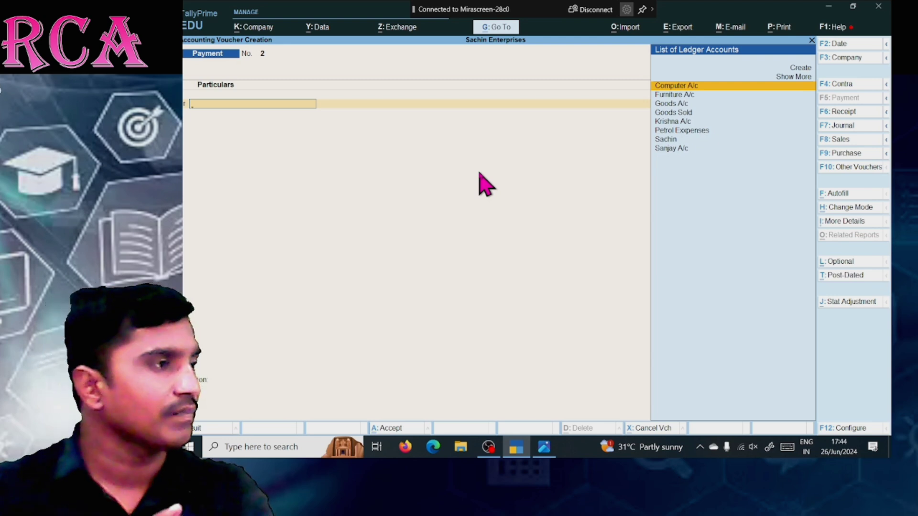
Check the telephone payment in the assignment image, and begin a new ledger named Telephone Expenses from the Payment voucher
key(alt+Tab)
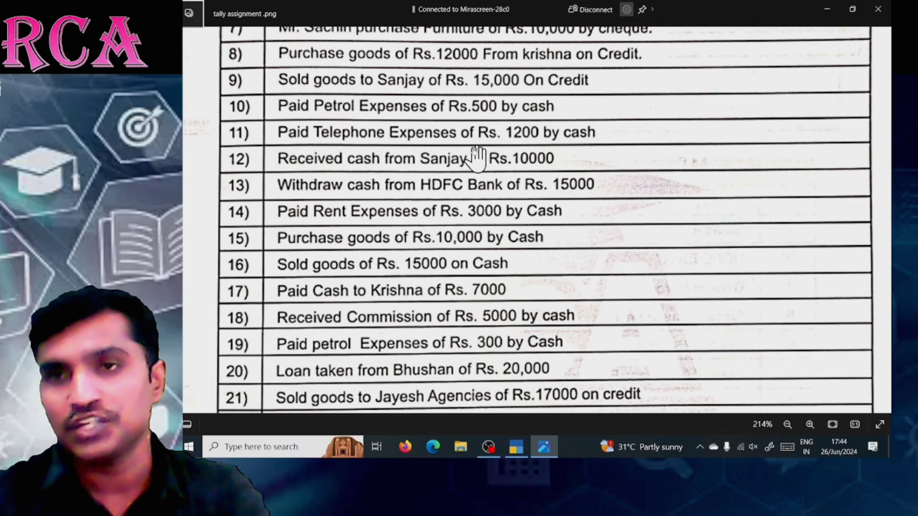
scroll(476, 158, down, 2)
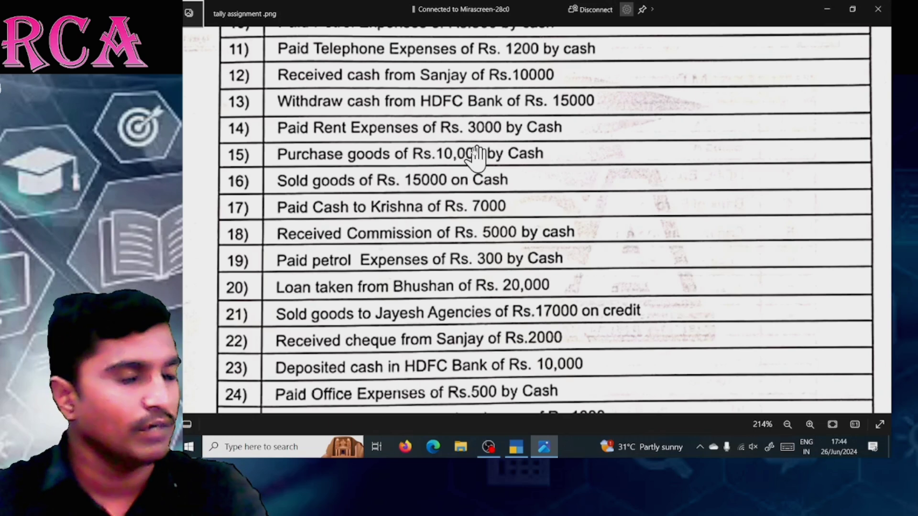
key(alt+Tab)
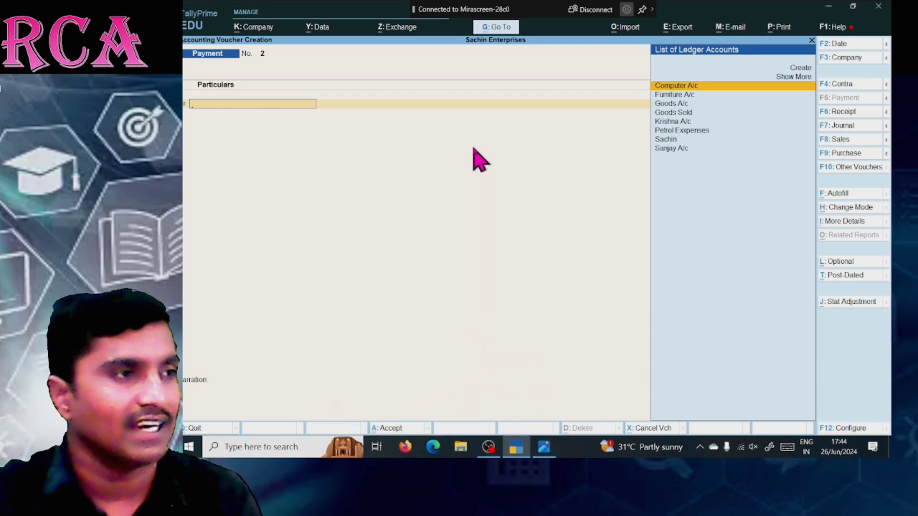
key(Up)
key(Up)
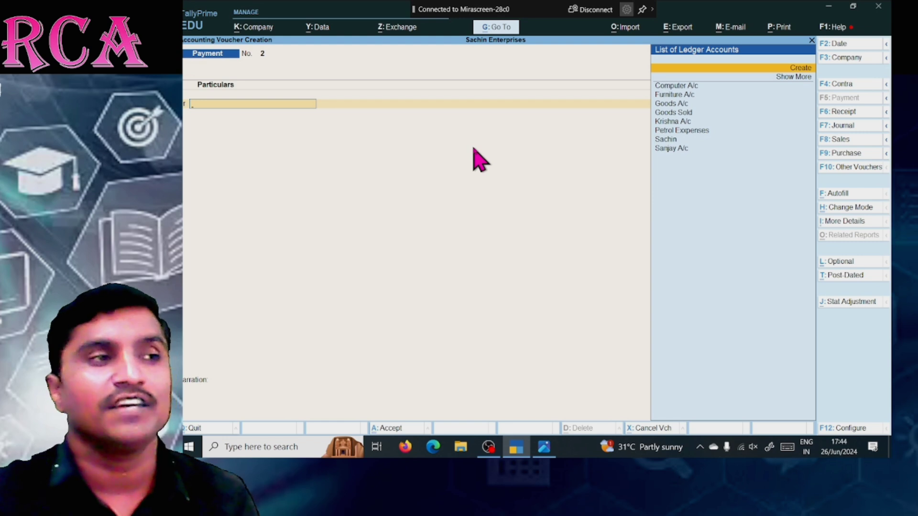
key(Return)
text(T)
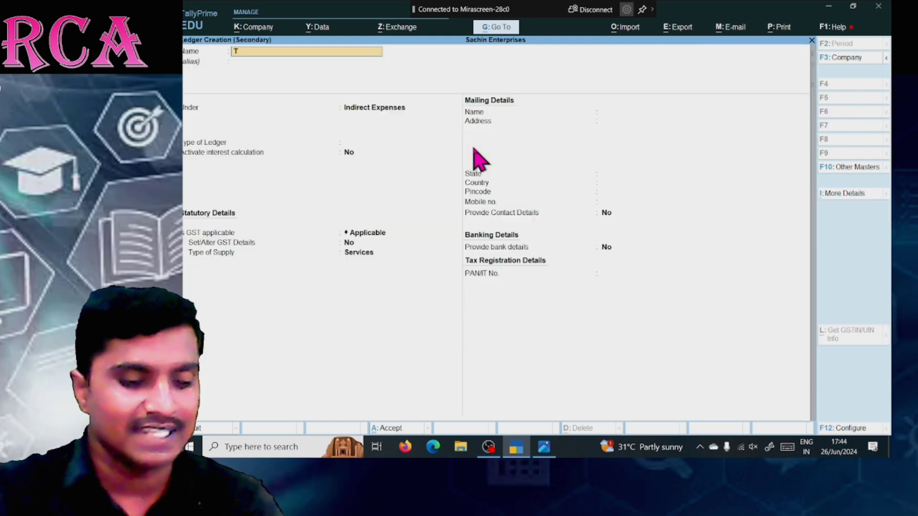
text(elephone e)
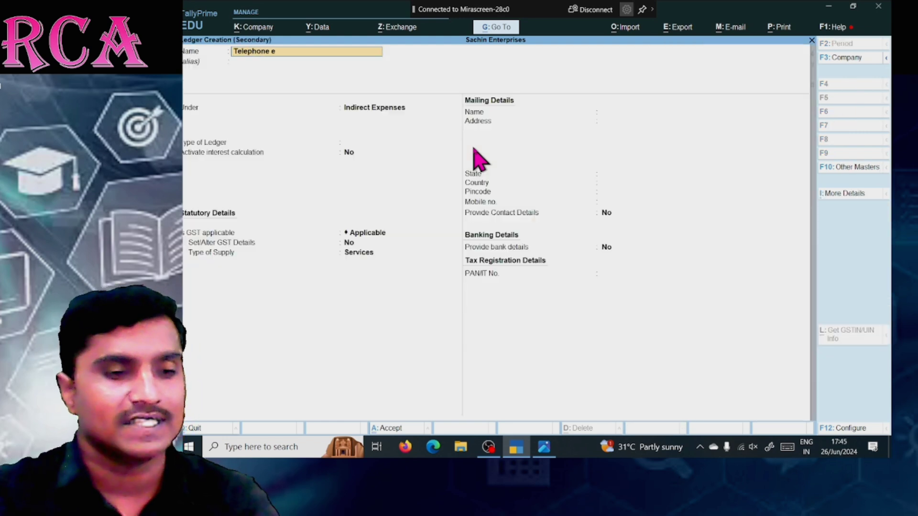
text(xpenses)
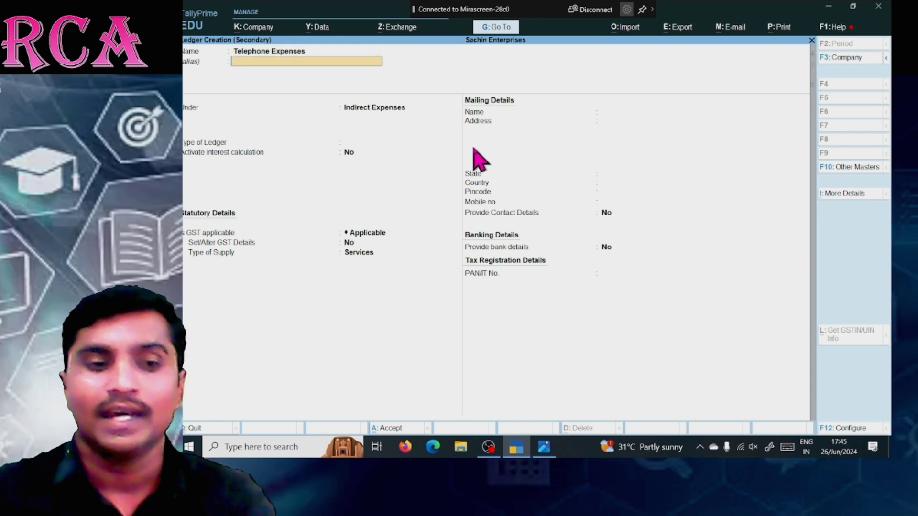
key(Return)
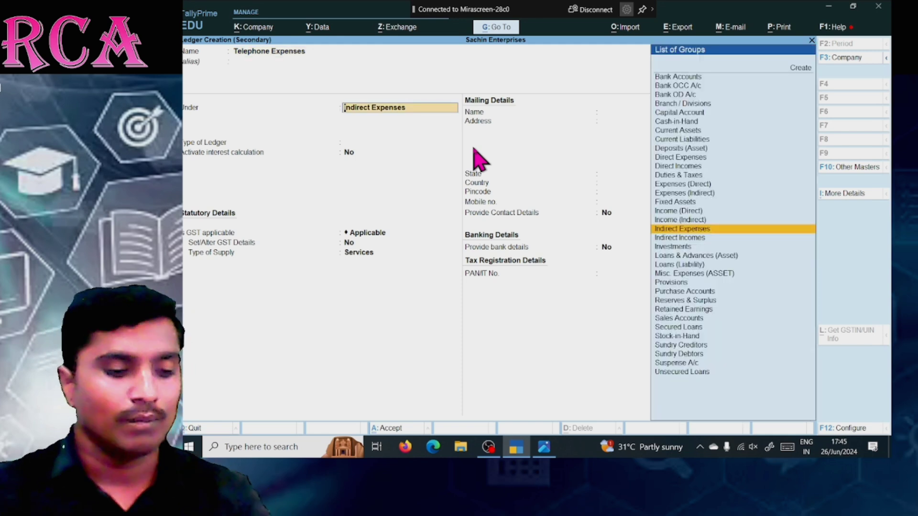
Place the Telephone Expenses ledger under the Indirect Expenses group
text(Exp)
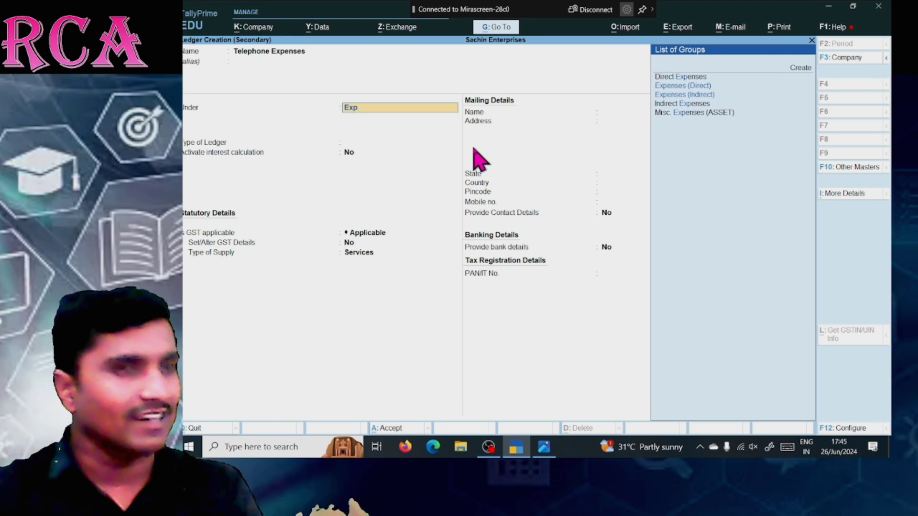
key(Down)
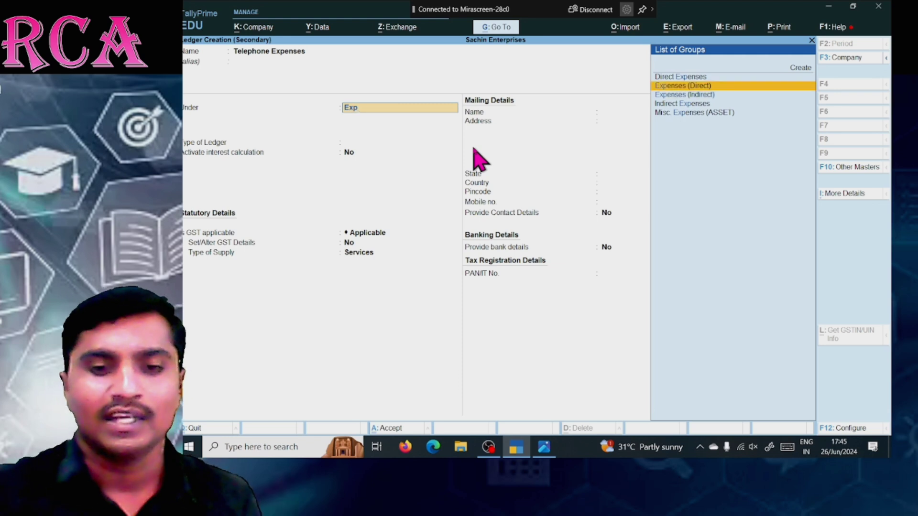
key(Down)
key(Down)
key(Return)
Keep ledger type Not Applicable, interest calculation off and GST Applicable with Services supply, and save the telephone ledger
key(Return)
key(Return)
key(Return)
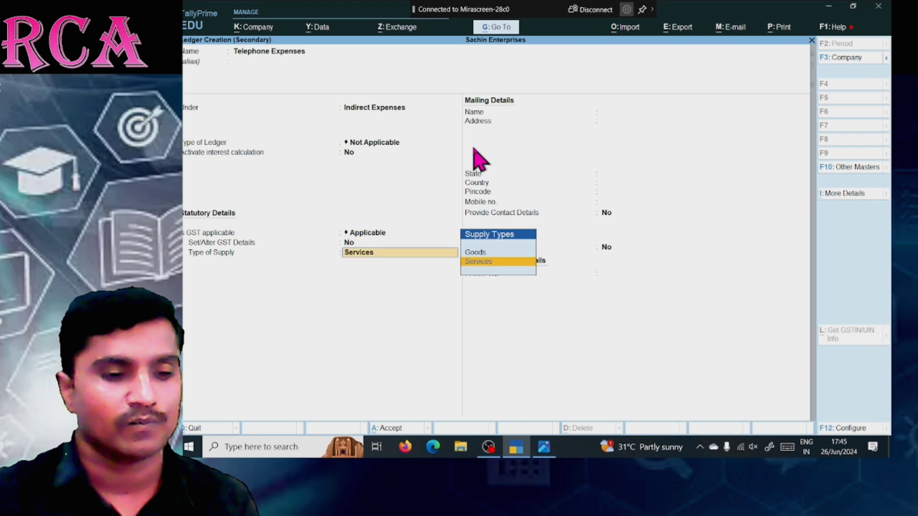
key(Return)
key(Return)
key(Return)
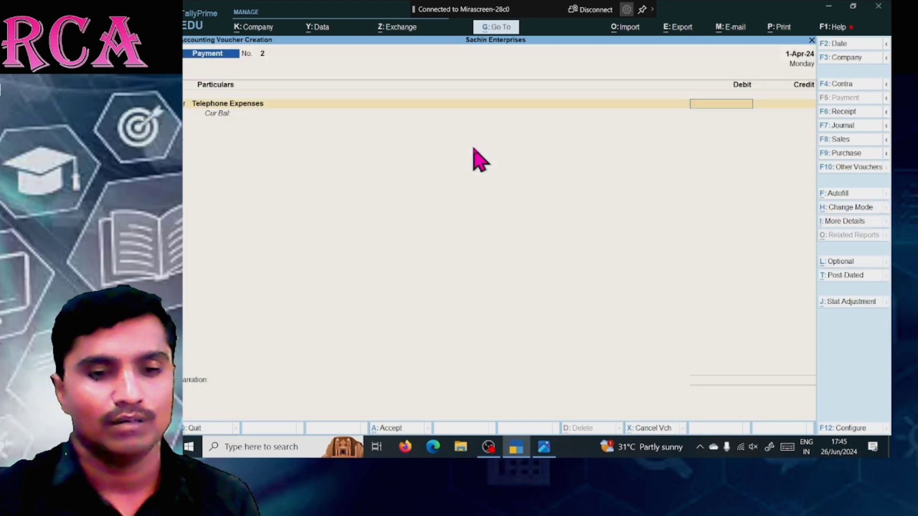
Check the telephone amount in the assignment image and debit Telephone Expenses 1200 in the Payment voucher
key(alt+Tab)
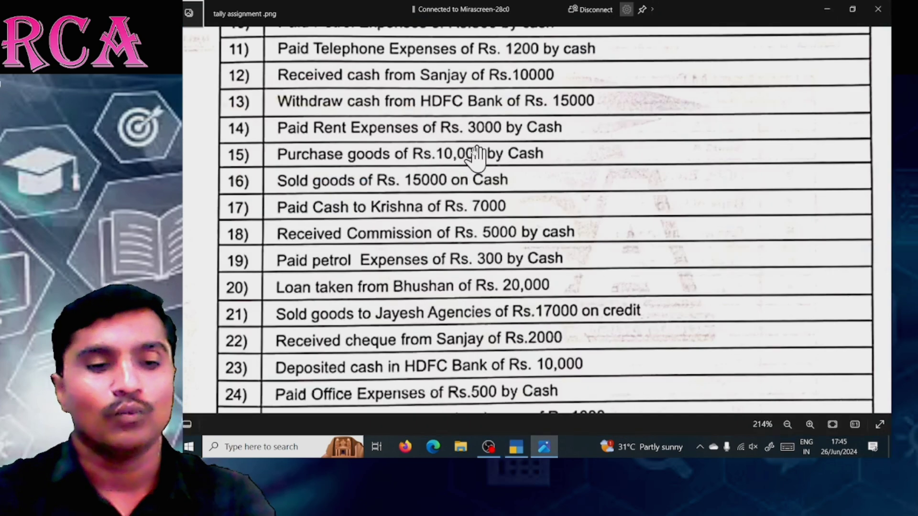
key(alt+Tab)
text(1200)
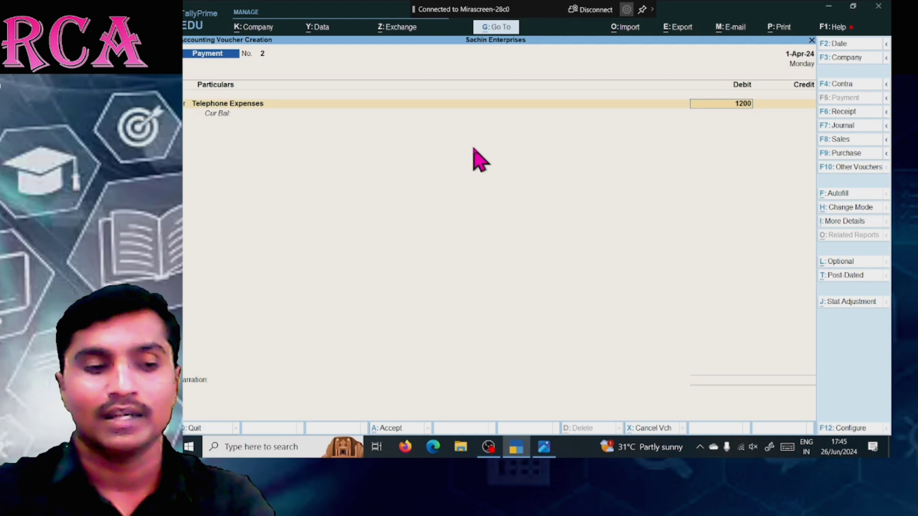
key(Return)
key(Return)
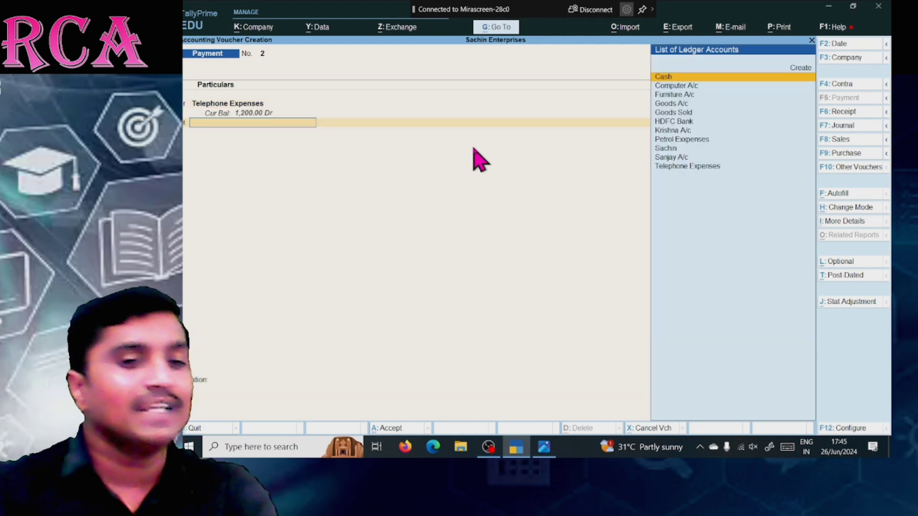
Credit Cash 1200 against the telephone expense and accept the default party details
key(alt+Tab)
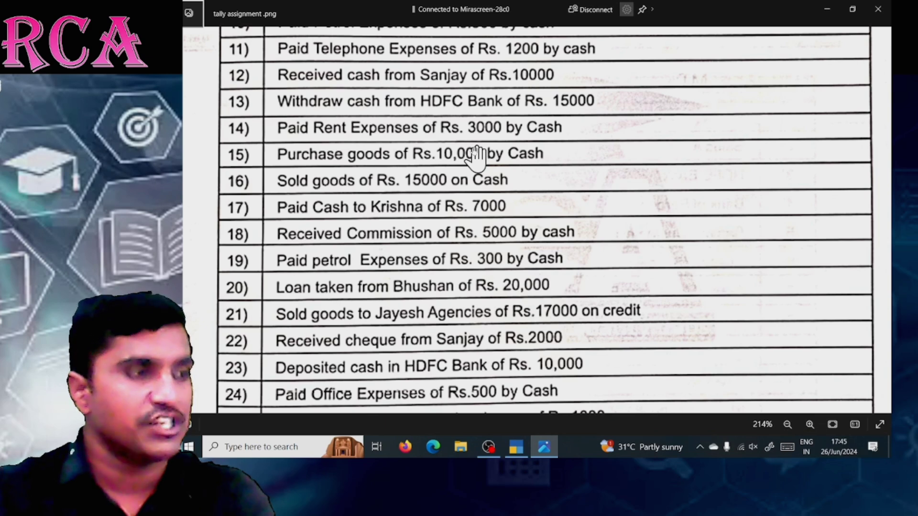
key(alt+Tab)
text(Ca)
key(Return)
key(Return)
key(Return)
key(Return)
key(Return)
key(Return)
key(Return)
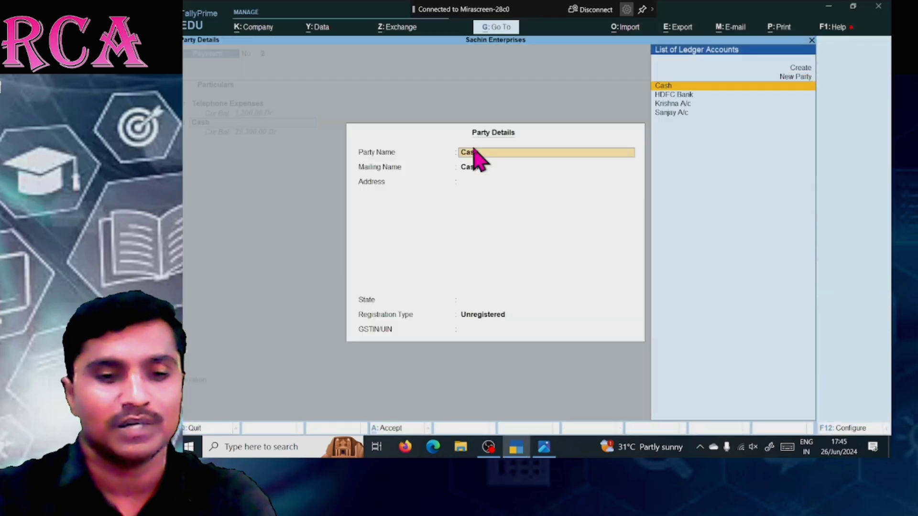
key(Return)
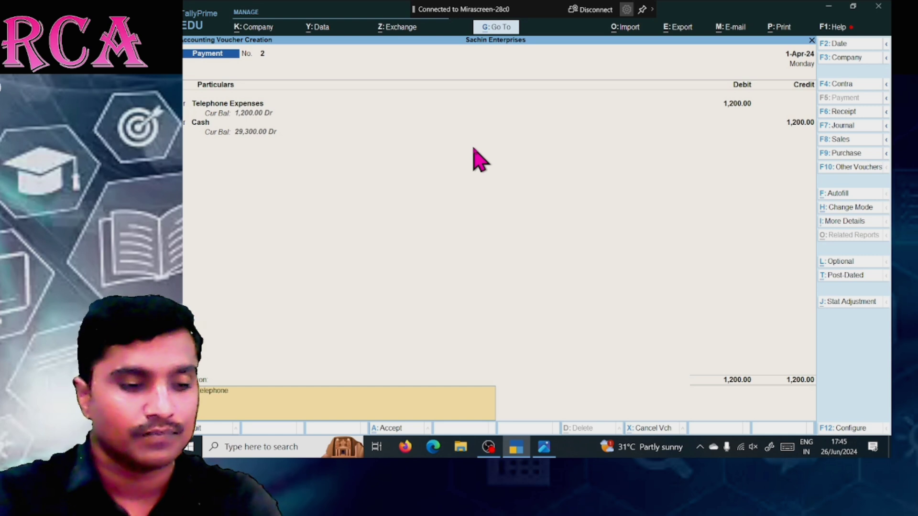
Enter the narration "Being telephone exp paid of Rs 1200 by cash" and save the Payment voucher
text(telephone exp paid)
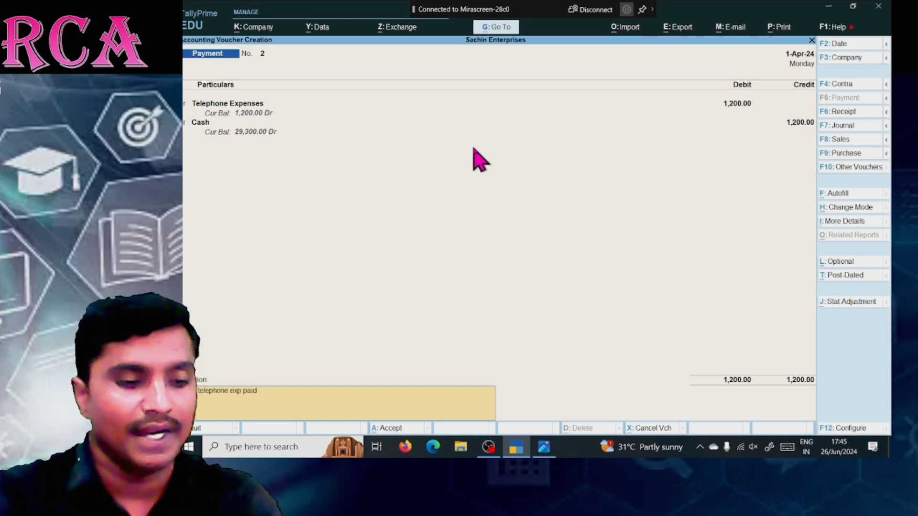
text( of Rs)
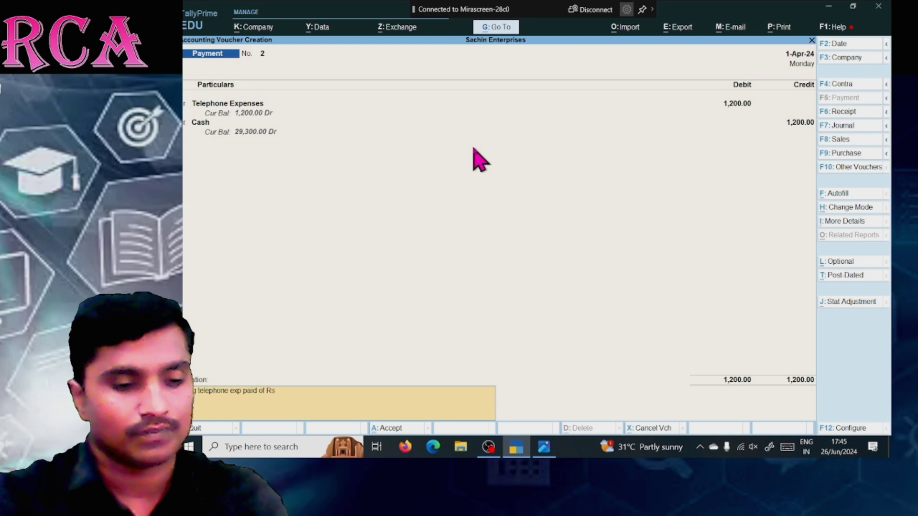
text( 150)
key(BackSpace)
key(BackSpace)
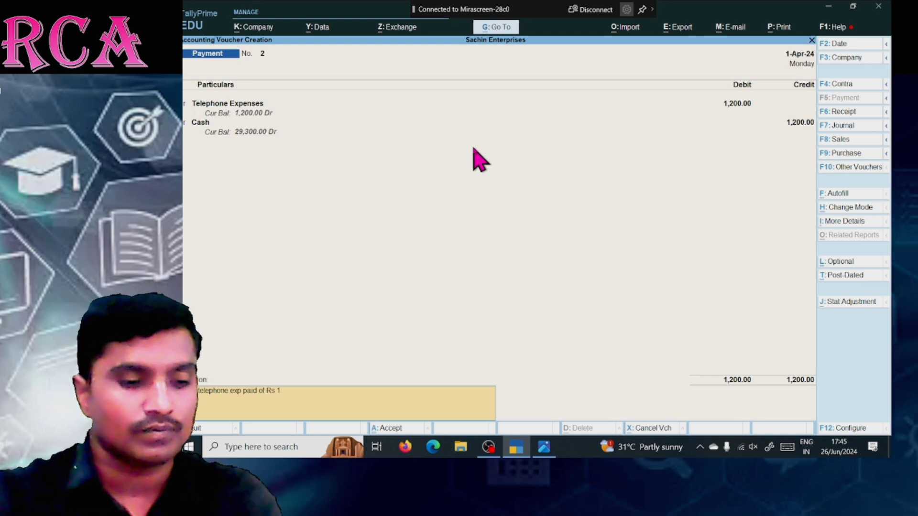
text(200 by cash)
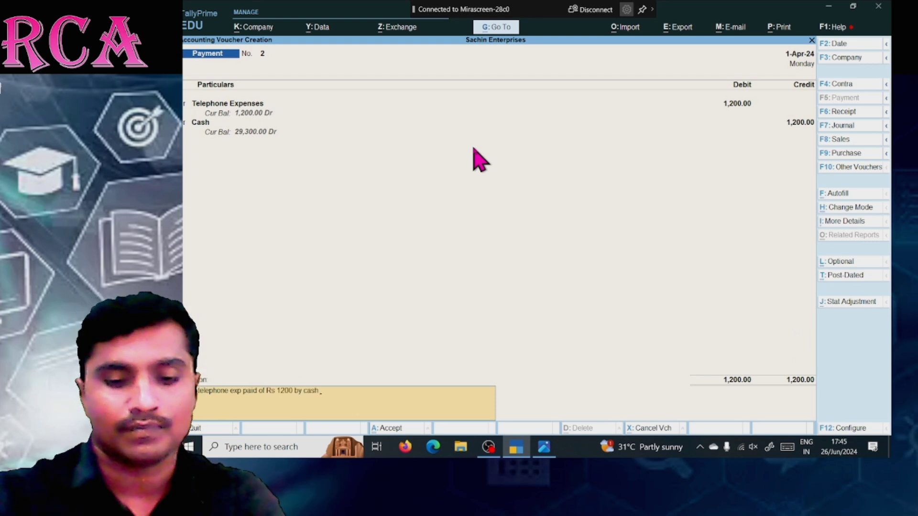
key(Return)
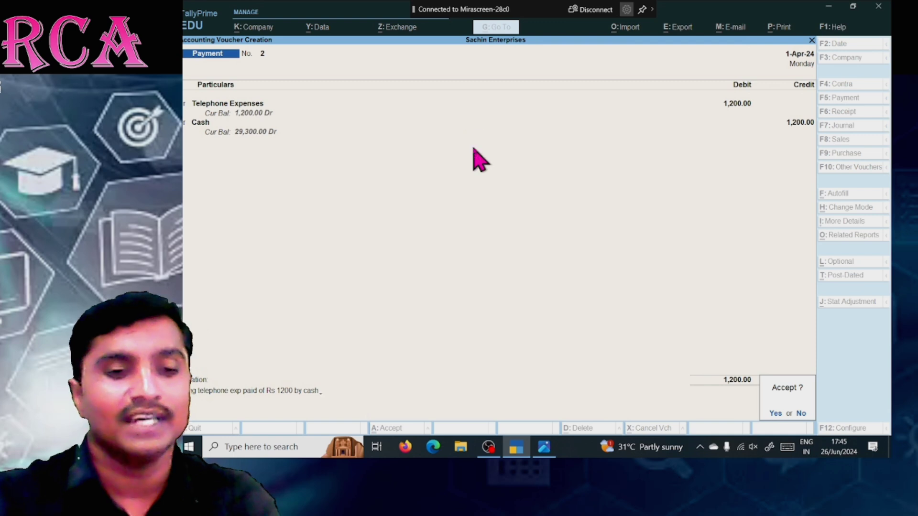
key(Return)
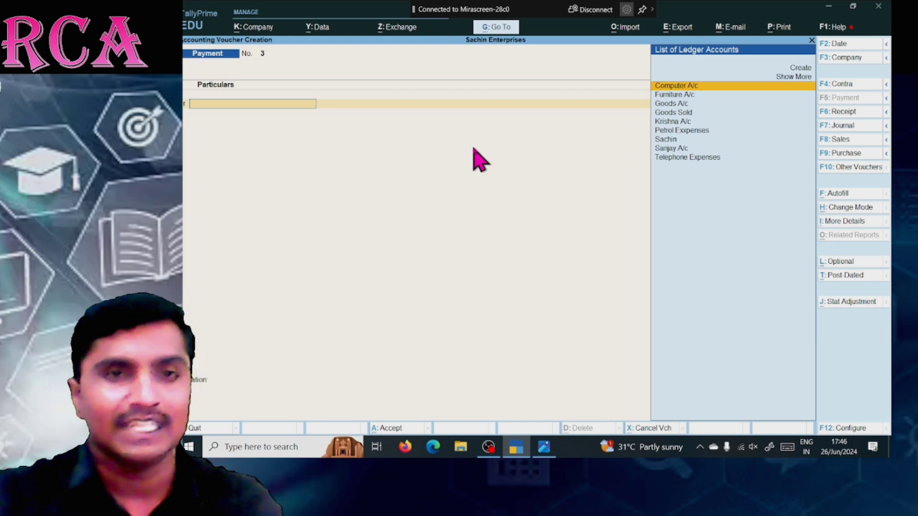
Check entry 12 in the assignment image and switch the voucher type to Receipt
key(alt+Tab)
scroll(476, 158, down, 1)
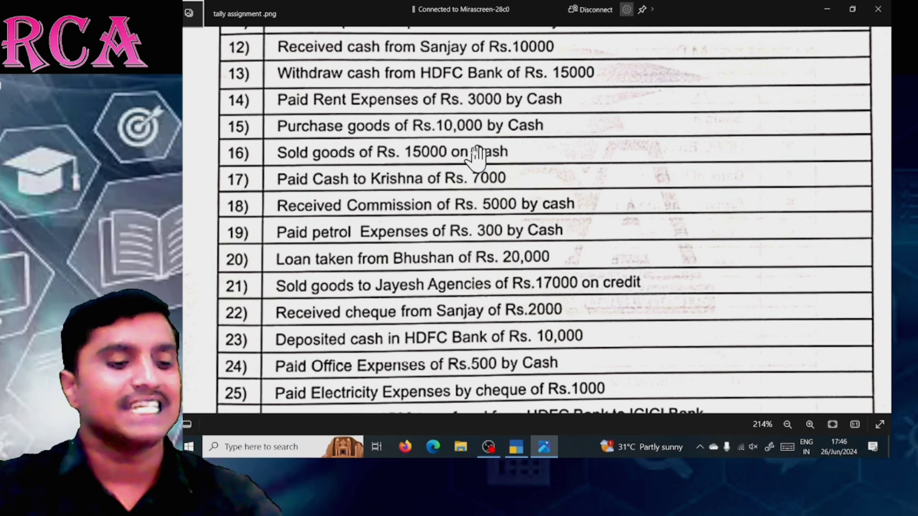
key(alt+Tab)
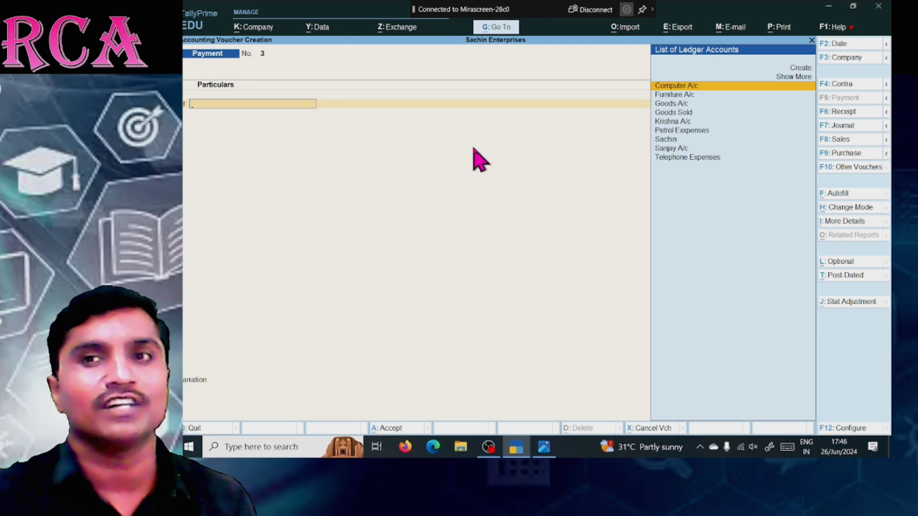
key(F6)
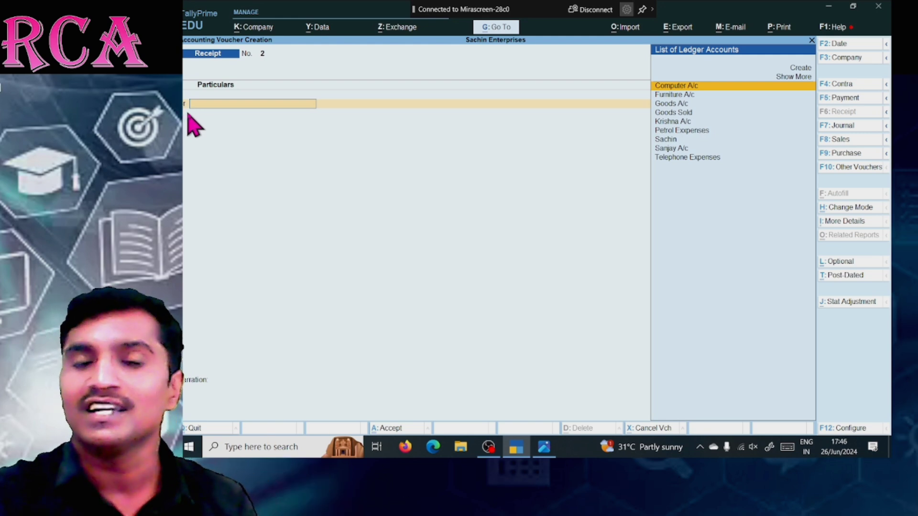
Credit the ledger of the customer named in assignment entry 12 with 10000 in the Receipt voucher
key(Down)
key(Down)
key(Down)
key(Down)
key(Down)
key(Down)
key(Down)
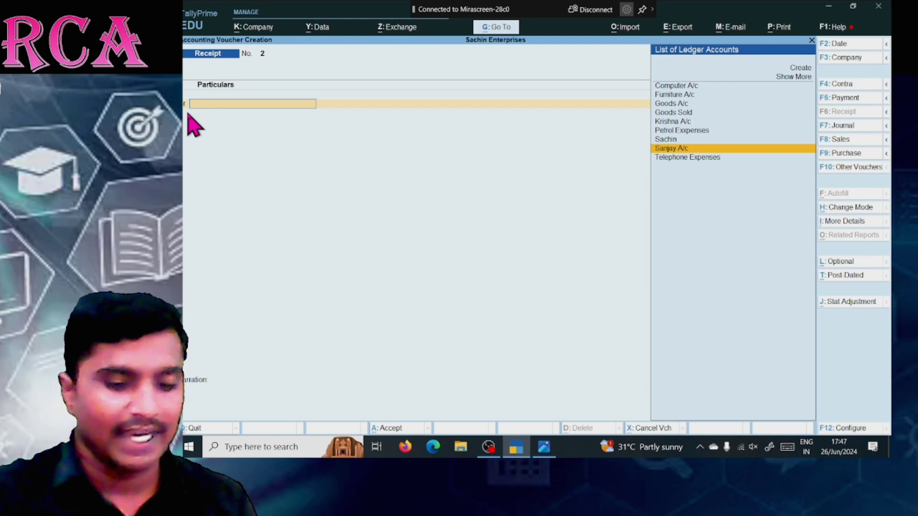
key(Return)
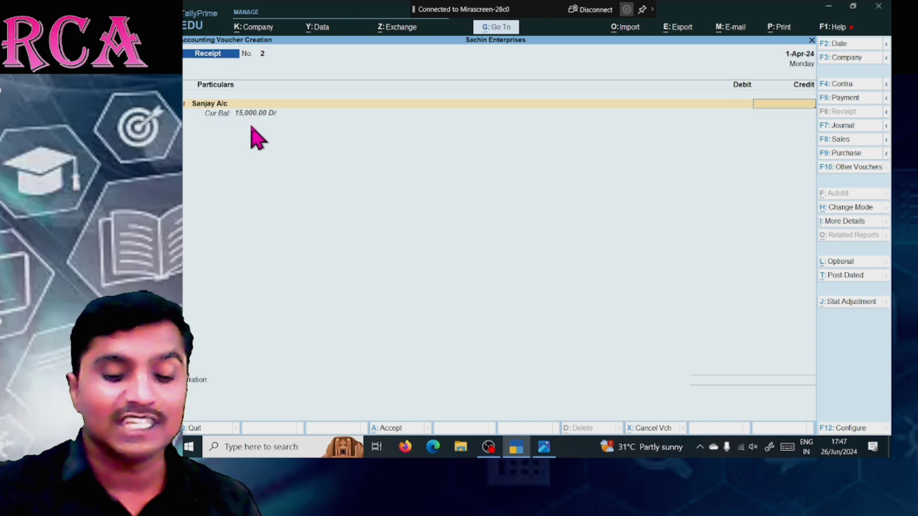
text(10000)
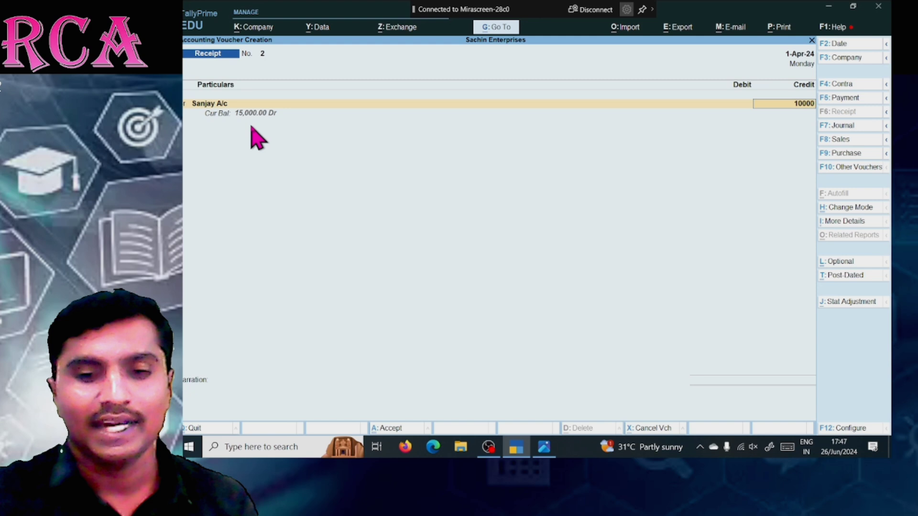
key(Return)
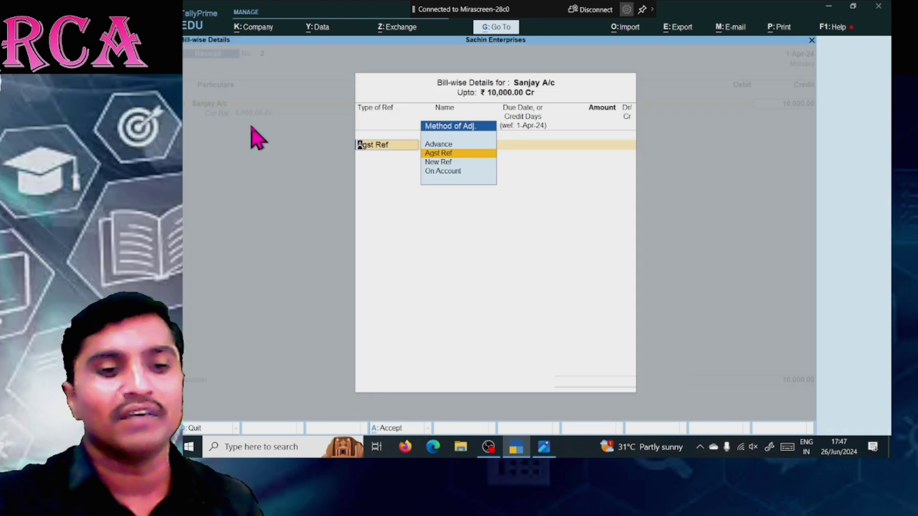
Allocate the 10,000 receipt as Agst Ref to the customer's pending bill 3
key(Return)
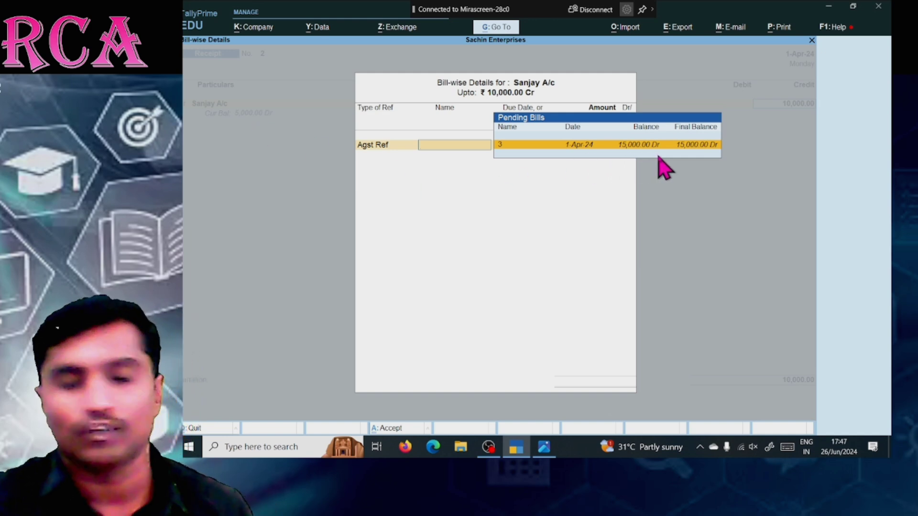
key(Return)
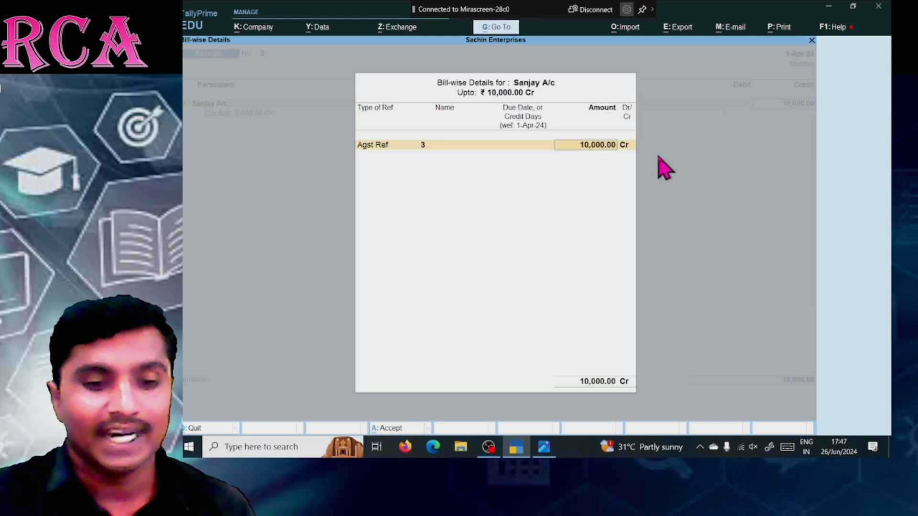
key(Return)
key(Return)
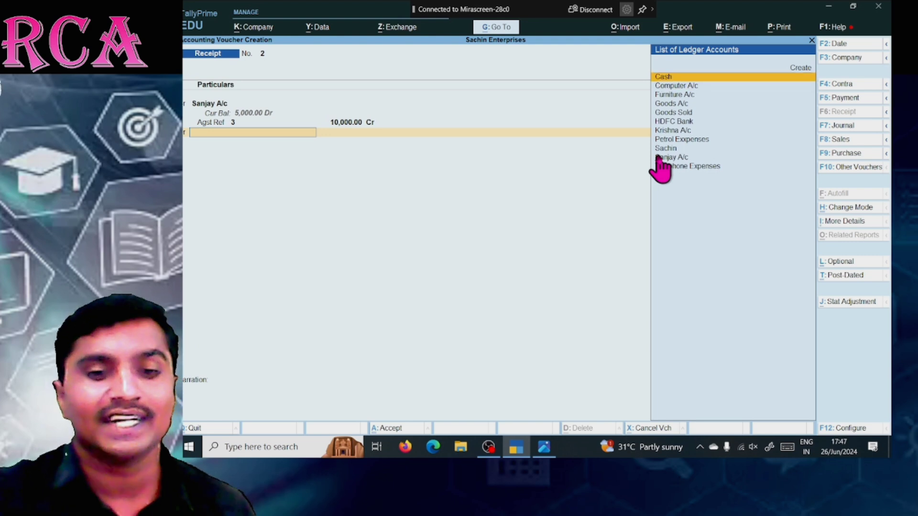
Debit Cash with 10,000 in the Receipt voucher and accept the default party details
key(Return)
key(Return)
key(Return)
key(Return)
key(Return)
key(Return)
key(Return)
key(Return)
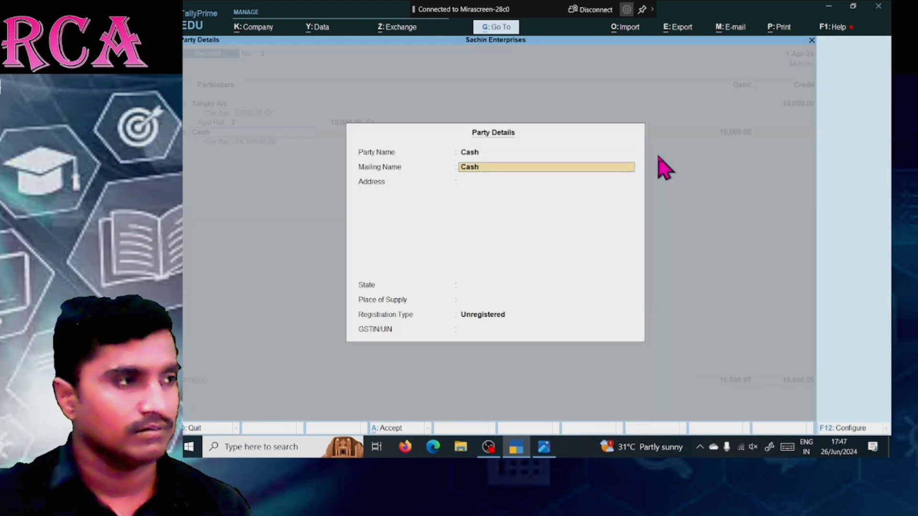
key(Return)
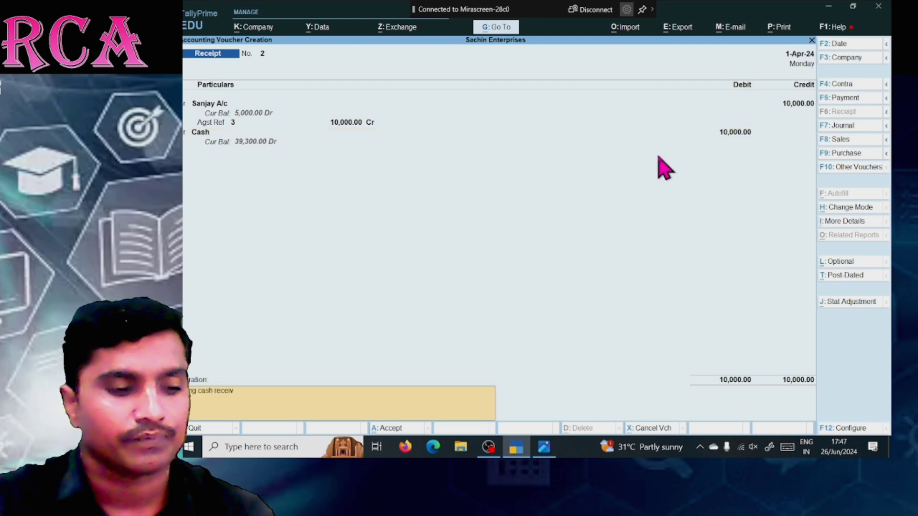
Enter a narration for cash received of Rs 10000, naming the customer without a "by cash" ending, and save the Receipt voucher
text(ed from)
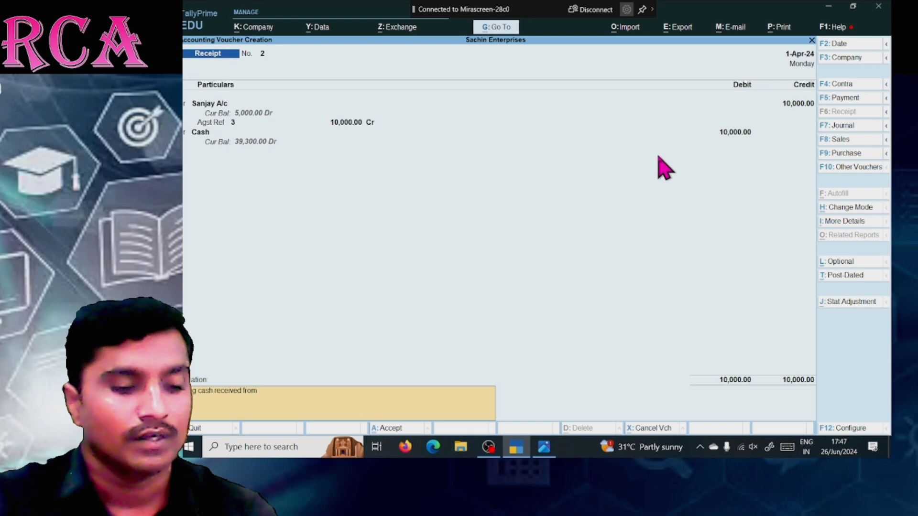
text( Mr sanhay)
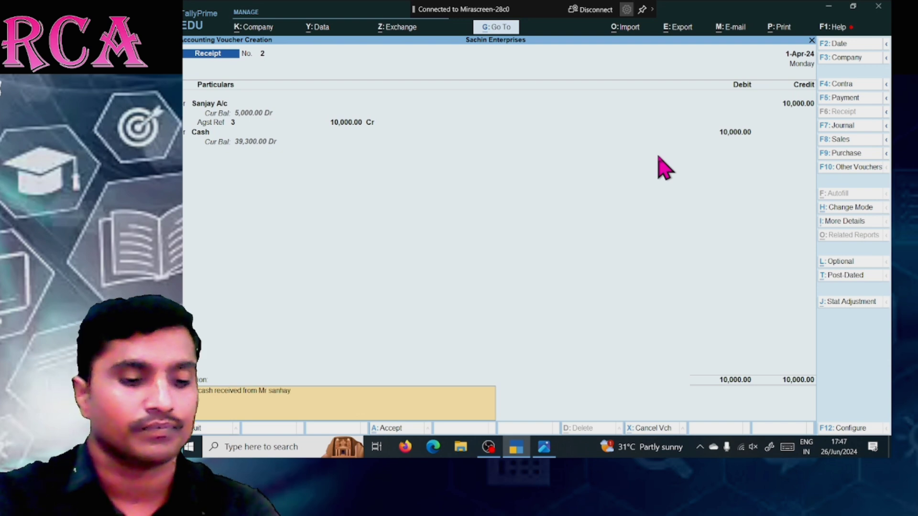
key(BackSpace)
key(BackSpace)
key(BackSpace)
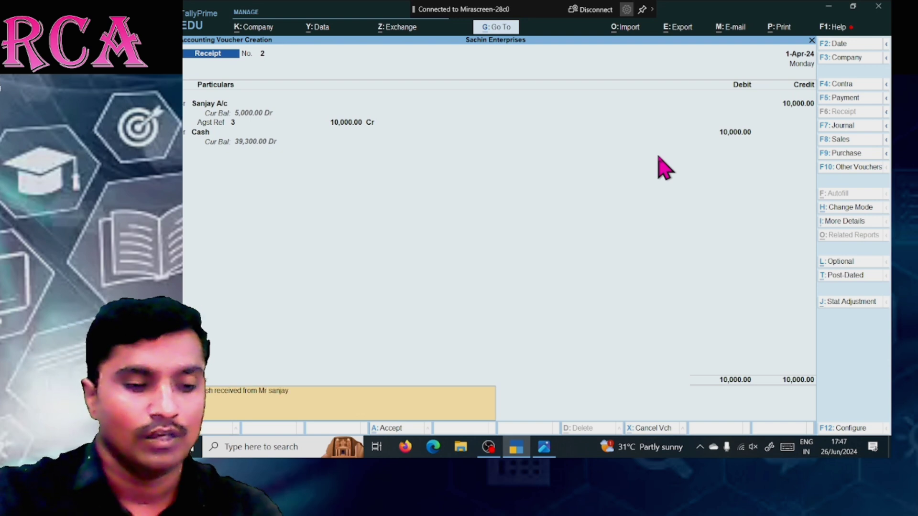
text(jay of R)
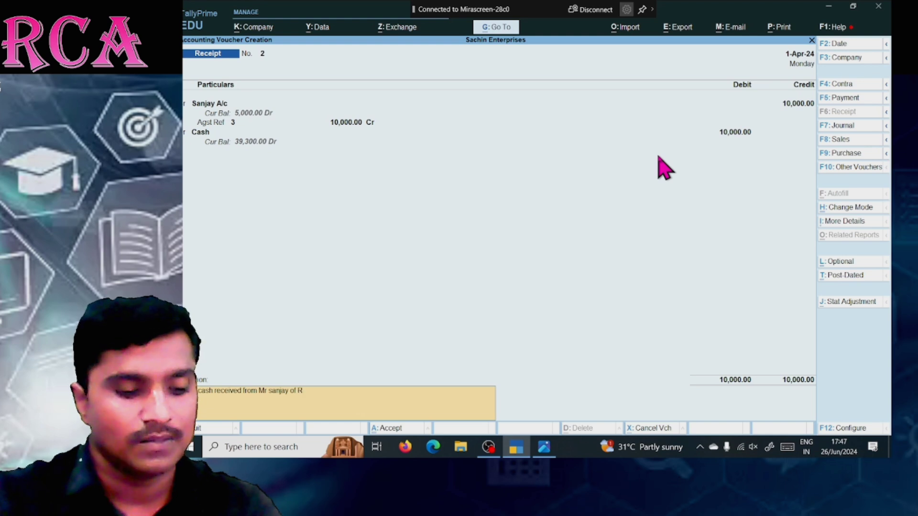
text(s 1000)
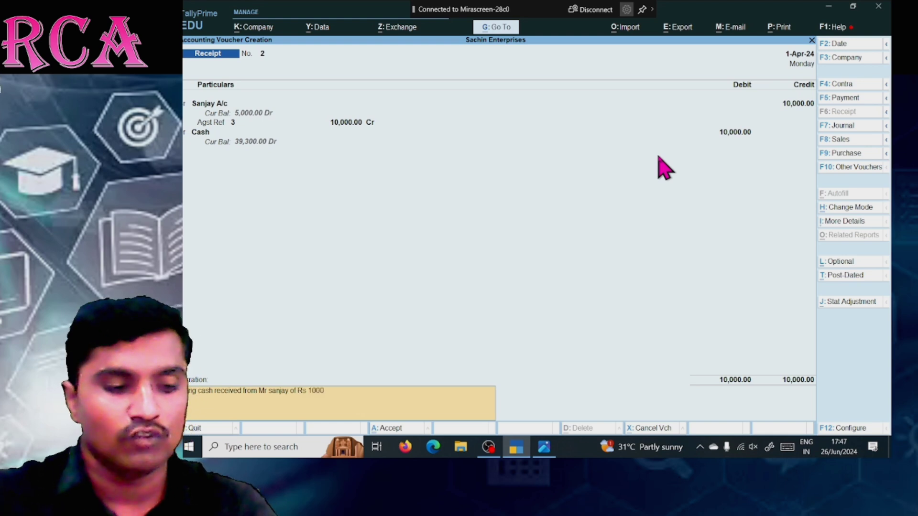
text(0 by cash)
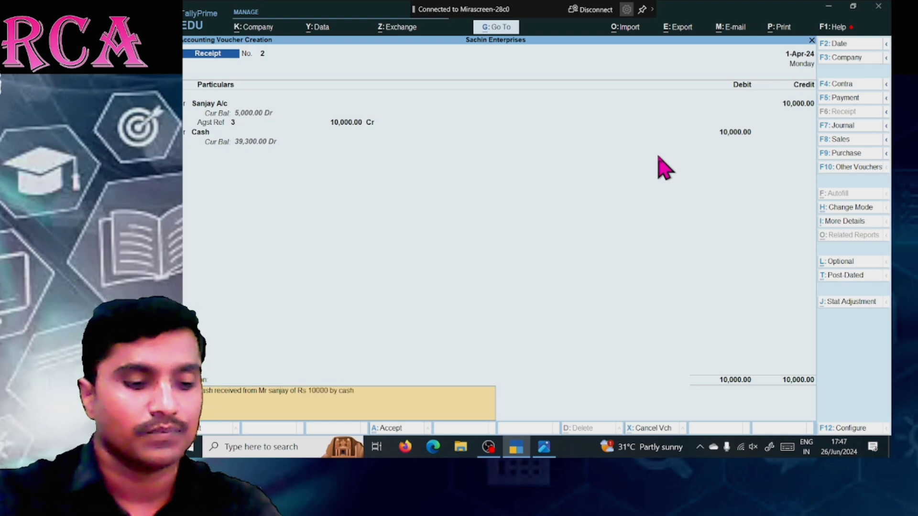
key(BackSpace)
key(BackSpace)
key(BackSpace)
key(BackSpace)
key(BackSpace)
key(BackSpace)
key(BackSpace)
key(BackSpace)
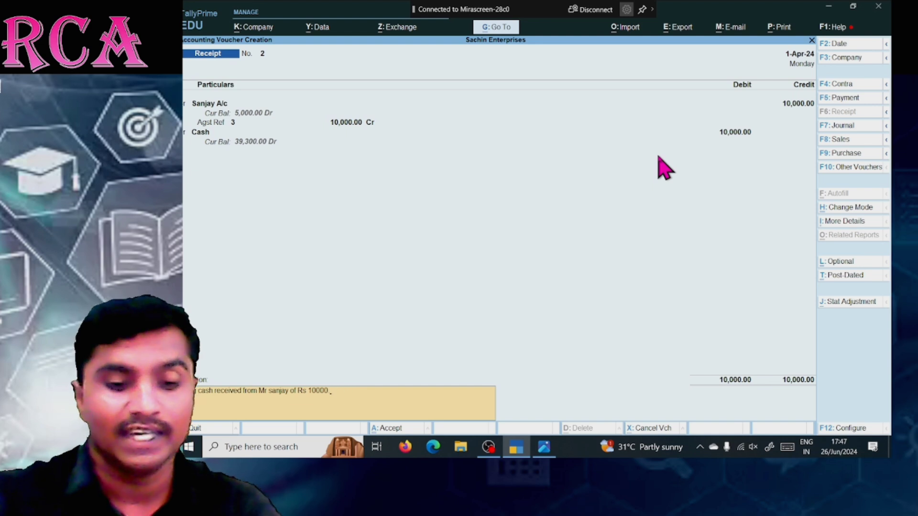
key(Return)
key(Return)
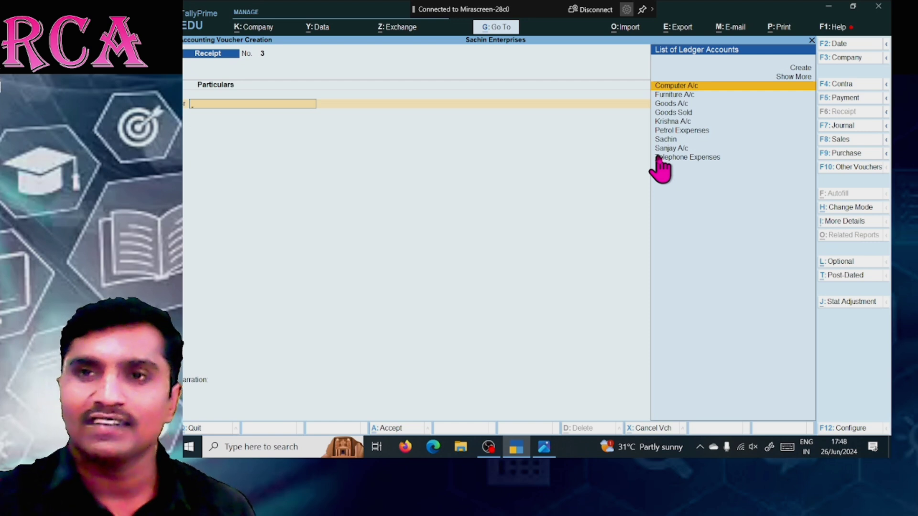
Check entry 13 in the assignment image and return to voucher creation in TallyPrime
key(alt+Tab)
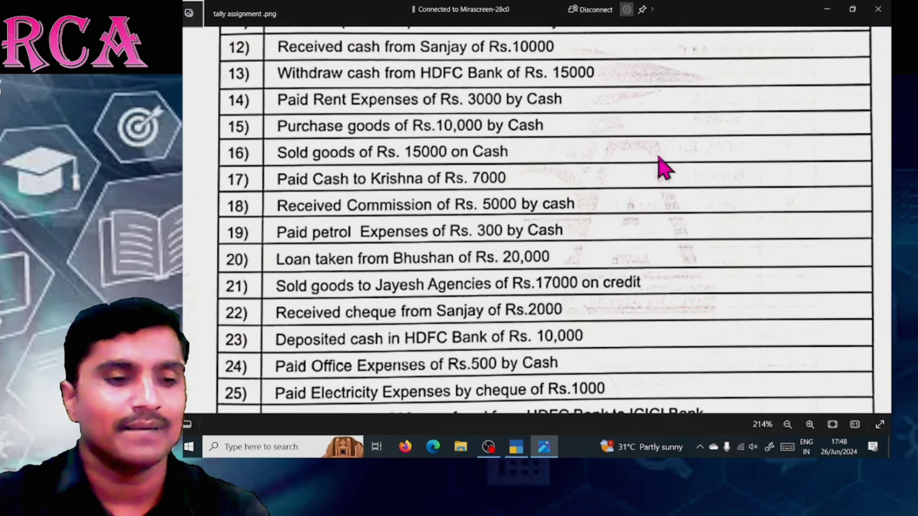
scroll(665, 168, down, 1)
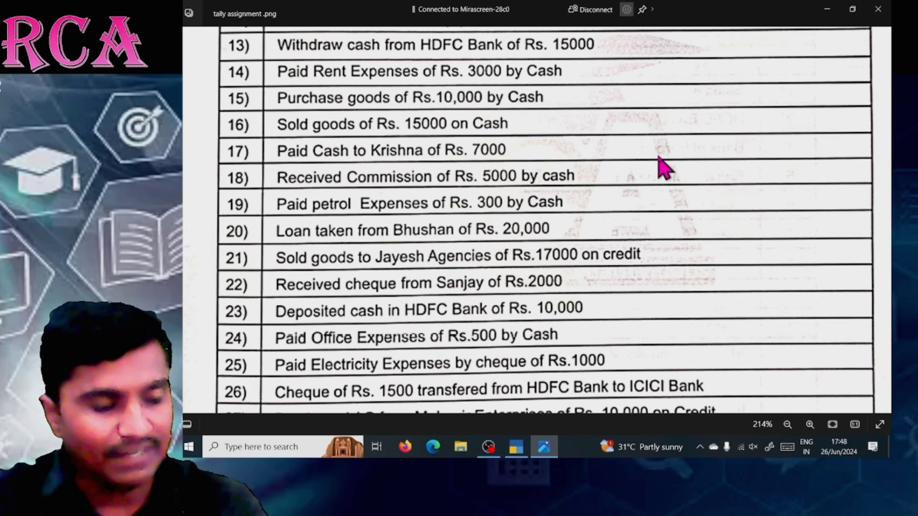
key(alt+Tab)
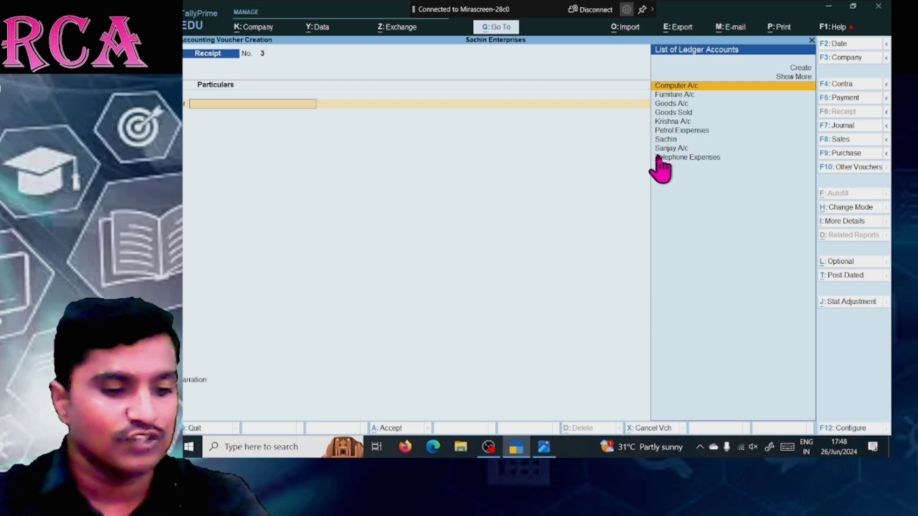
Start a contra voucher crediting HDFC Bank with 15000 and accept the default Cheque bank allocation
key(F4)
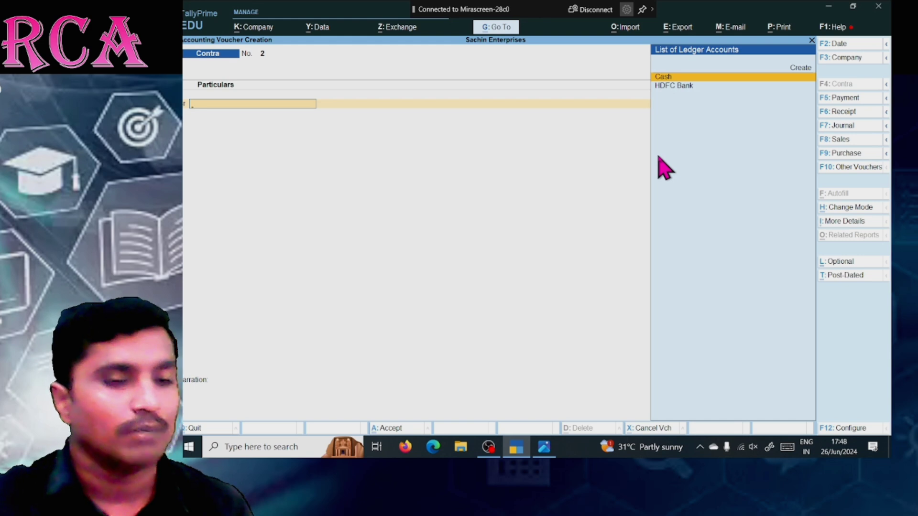
key(Down)
key(Return)
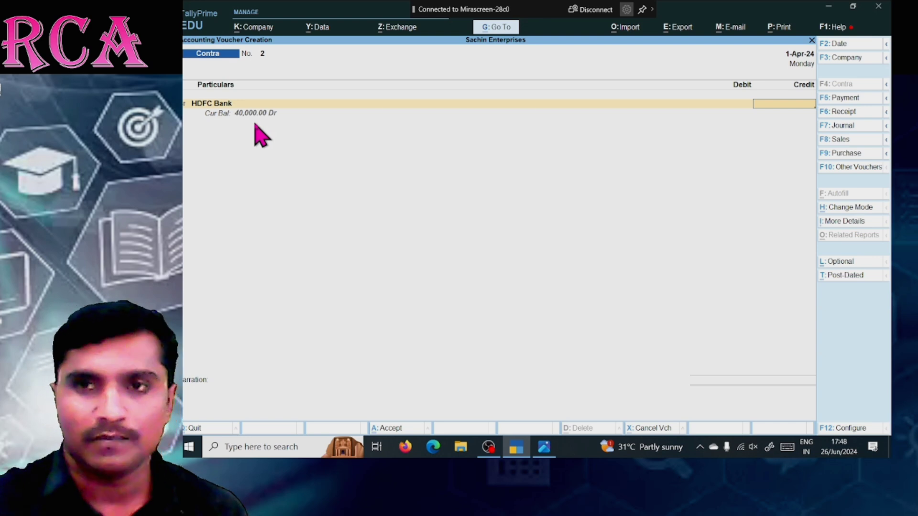
key(alt+Tab)
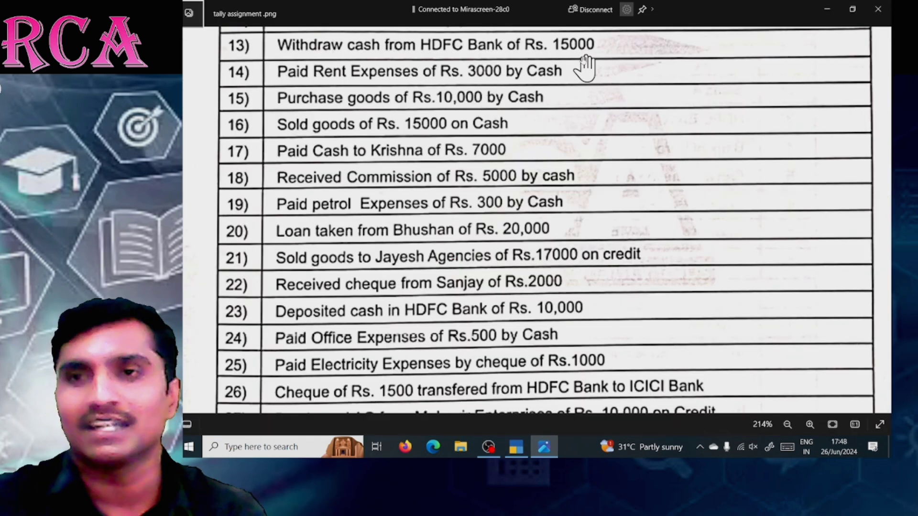
key(alt+Tab)
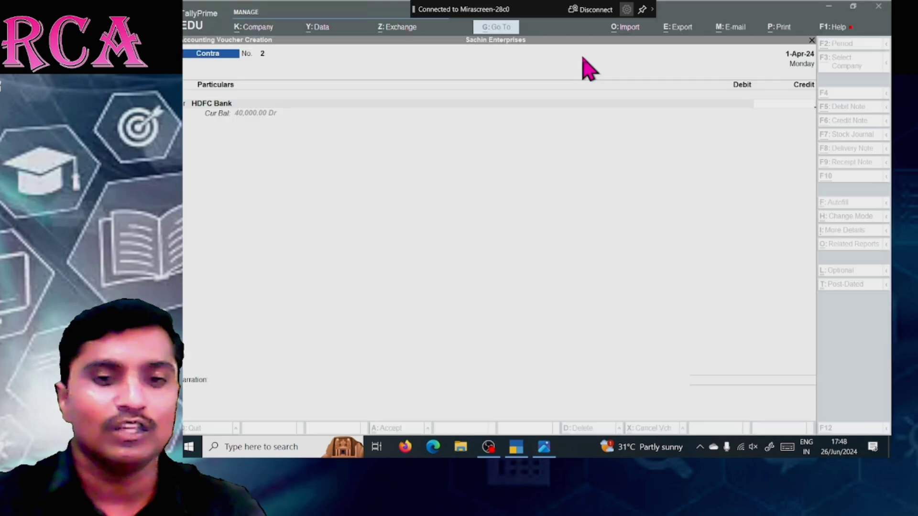
text(15000)
key(Return)
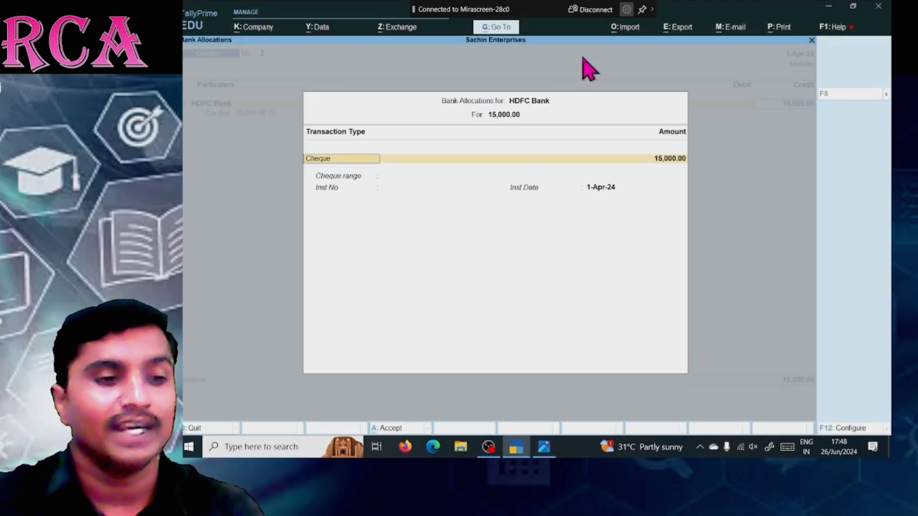
key(Return)
key(Return)
key(Return)
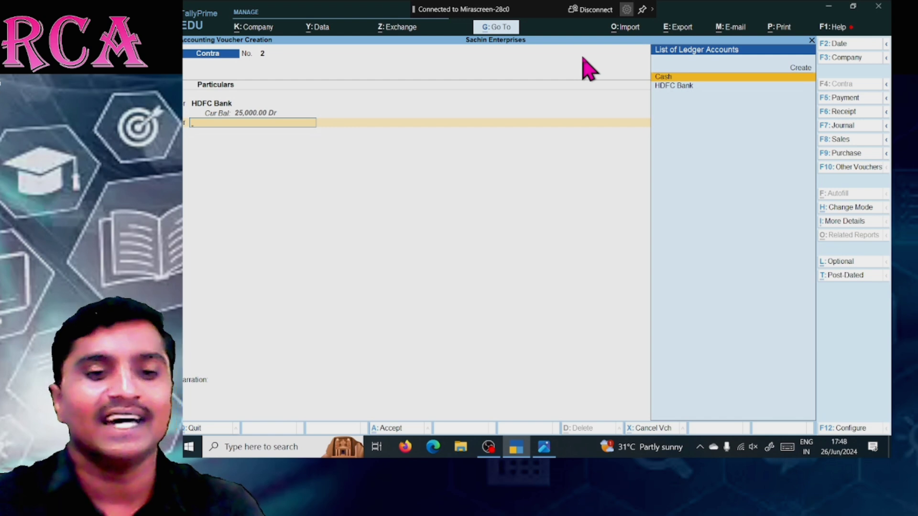
Debit Cash with 15,000, enter the narration "Being cash withdrawan from HDFC Bank" and save the contra voucher
key(Return)
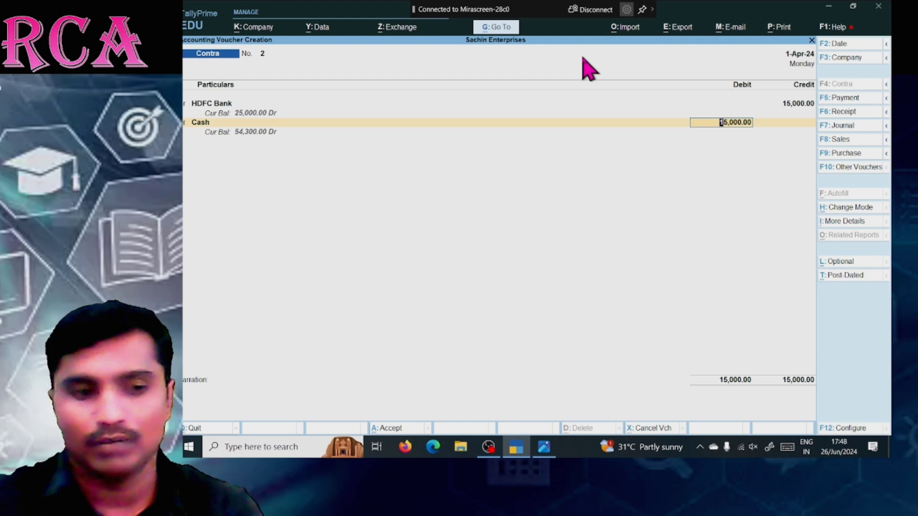
key(Return)
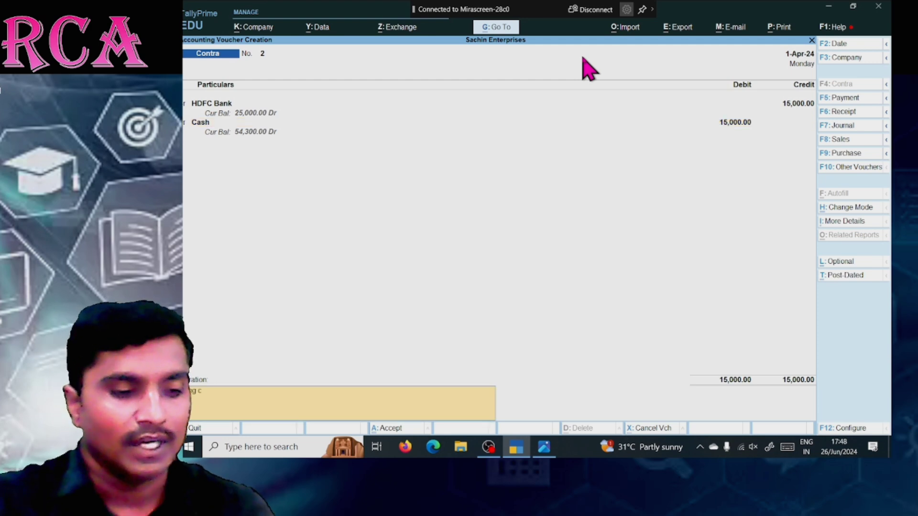
text(with)
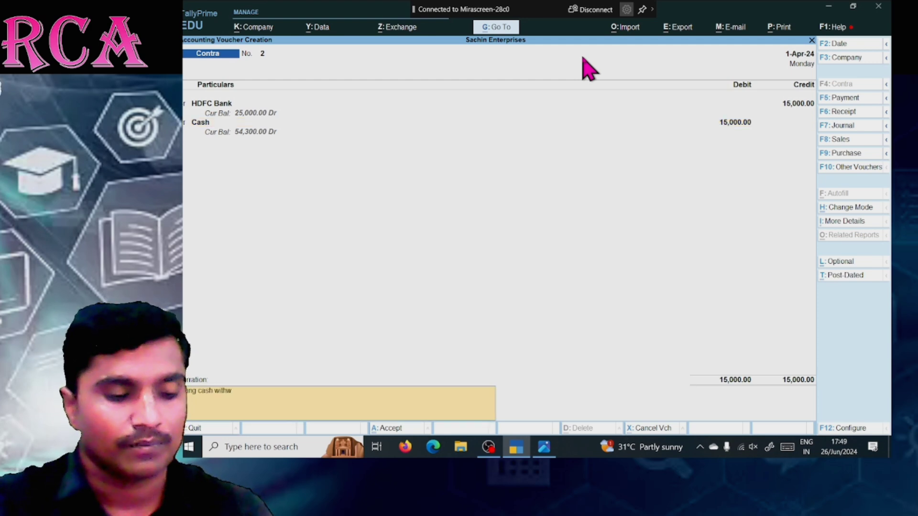
text(drawan)
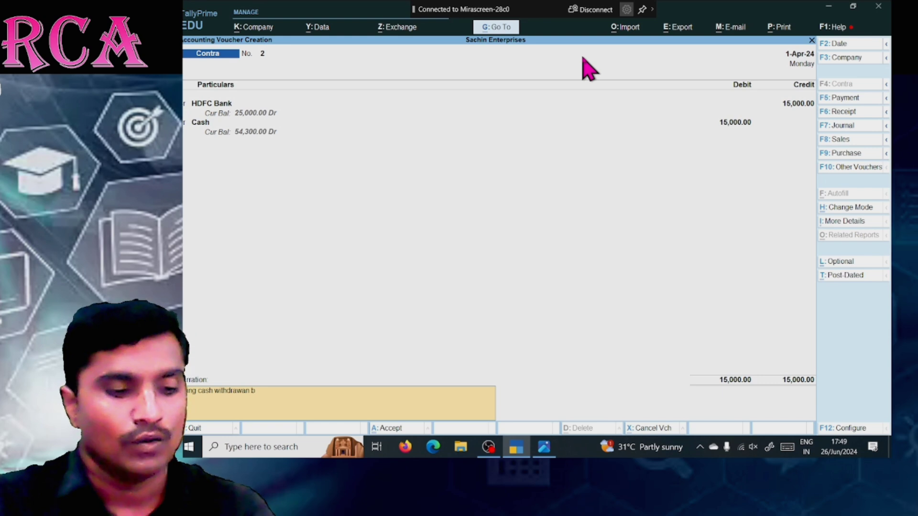
text( from)
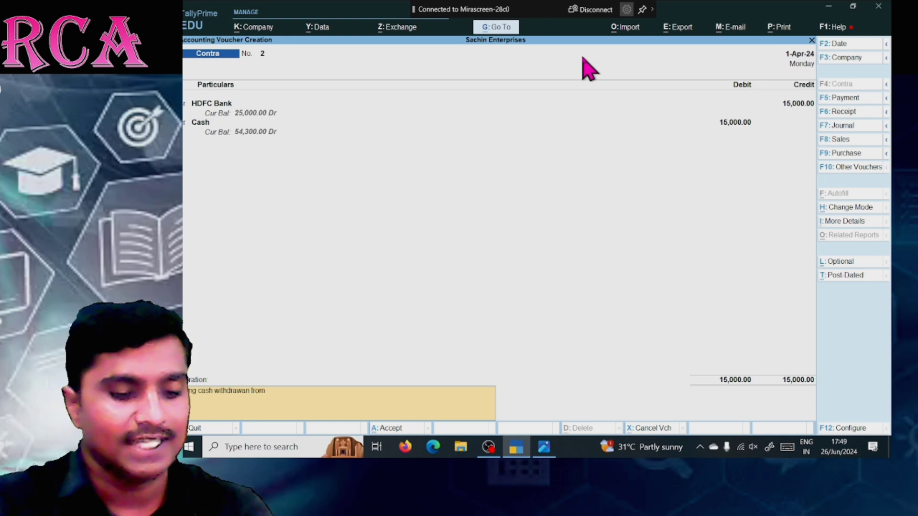
text( HDFC Bank)
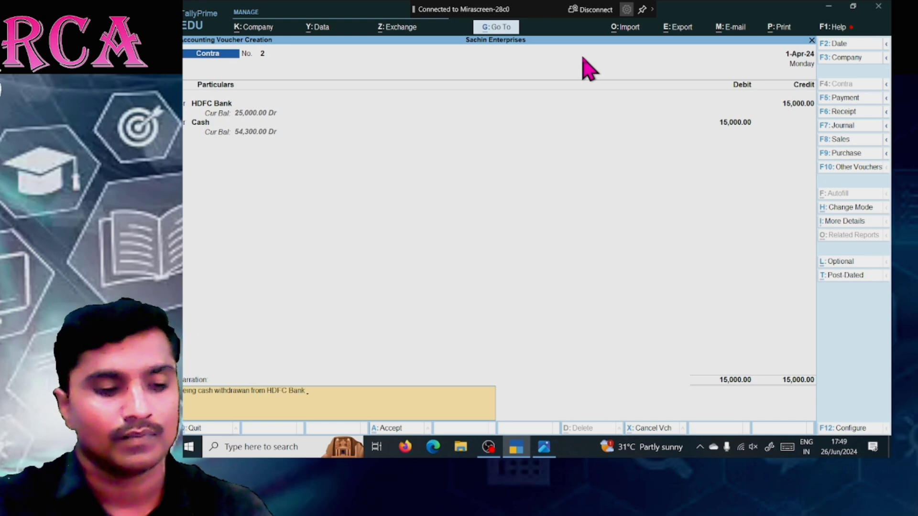
key(Return)
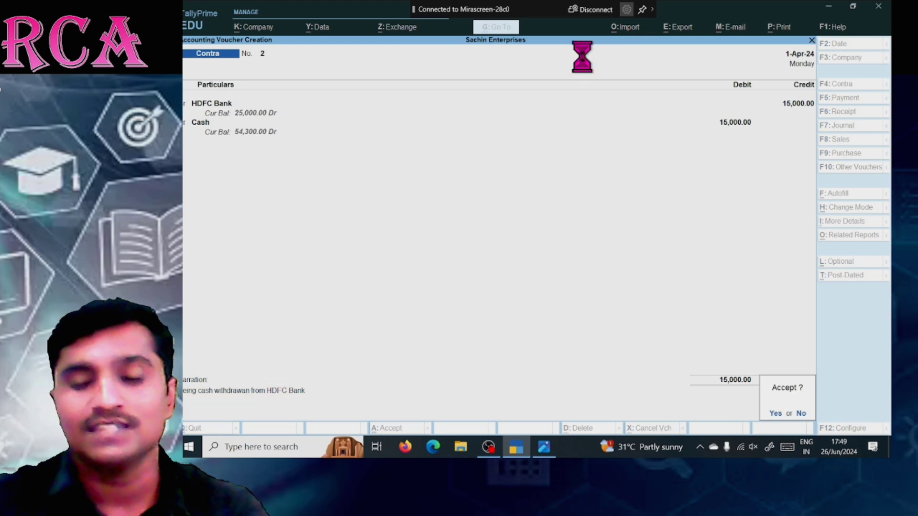
key(Return)
Check transaction 14 in the tally assignment image, then return to TallyPrime and start a payment voucher
key(alt+Tab)
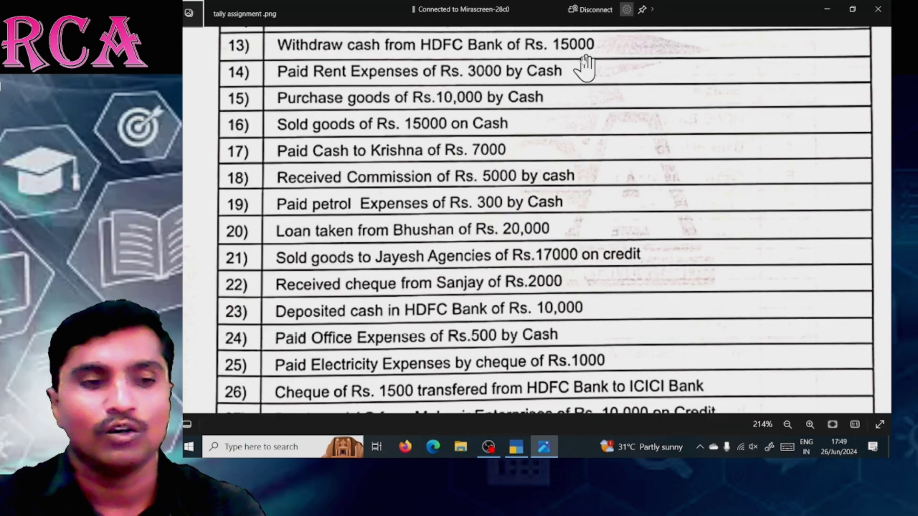
scroll(585, 68, down, 1)
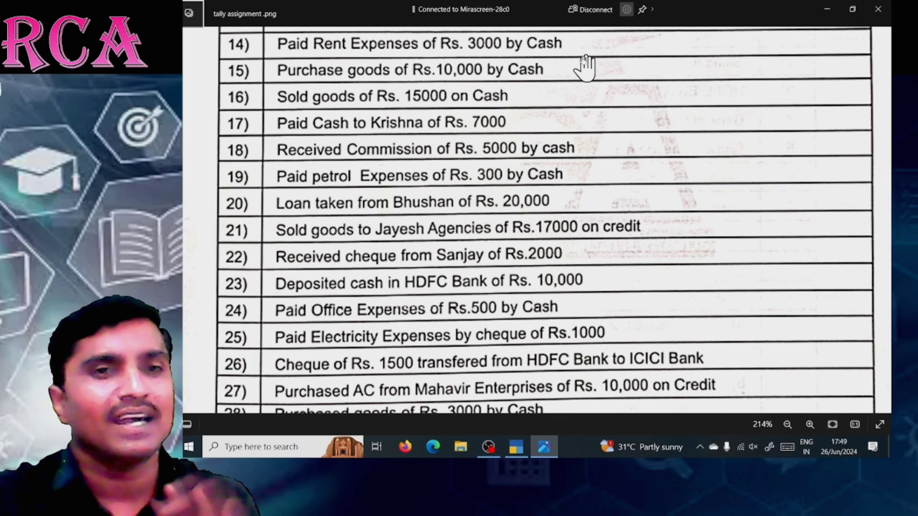
key(alt+Tab)
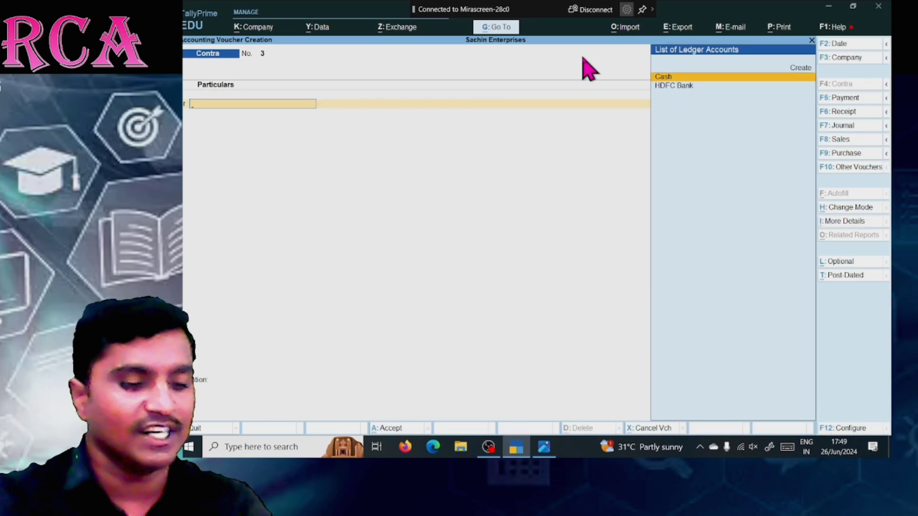
key(F5)
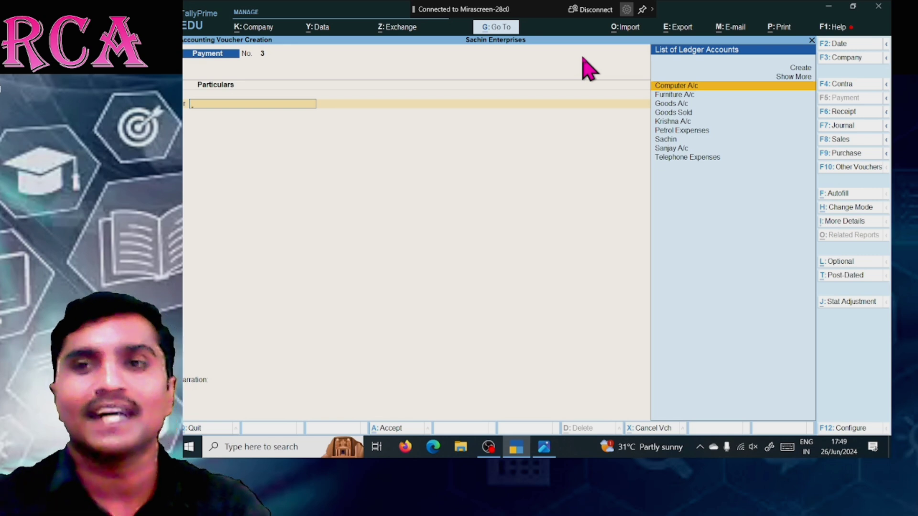
Create the ledger Rent Expenses under Indirect Expenses from within the payment voucher, keeping the default settings
key(ctrl)
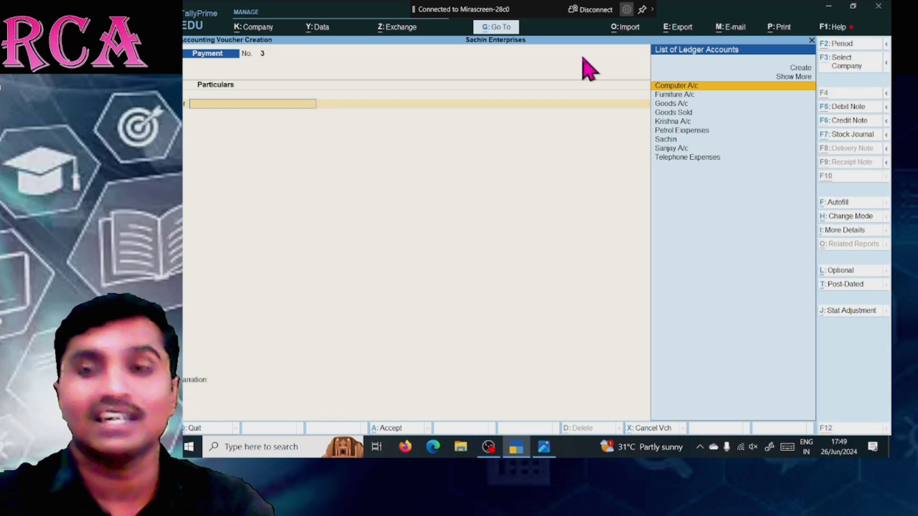
key(ctrl+c)
text(Rent E)
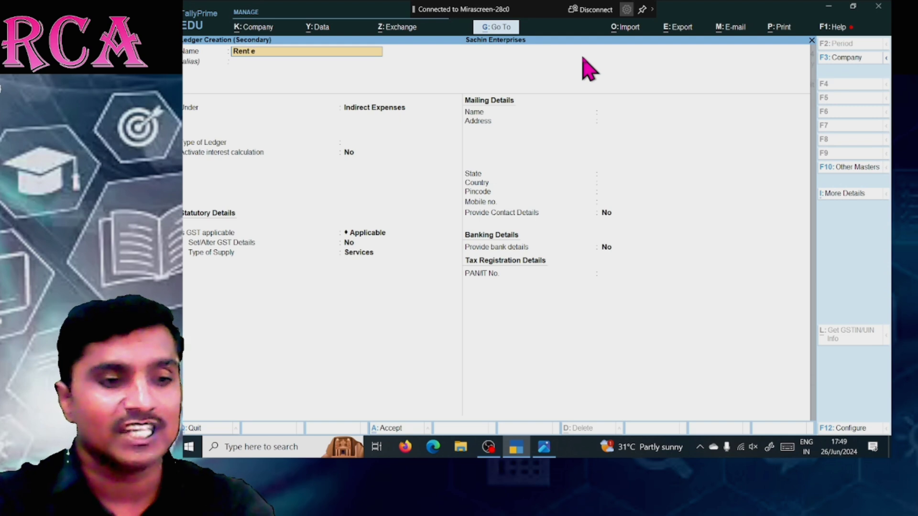
text(xpenses)
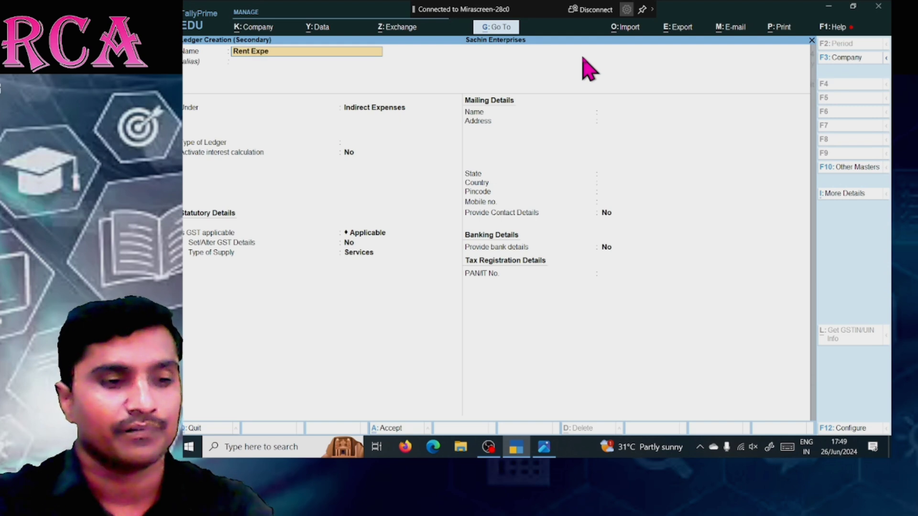
key(Return)
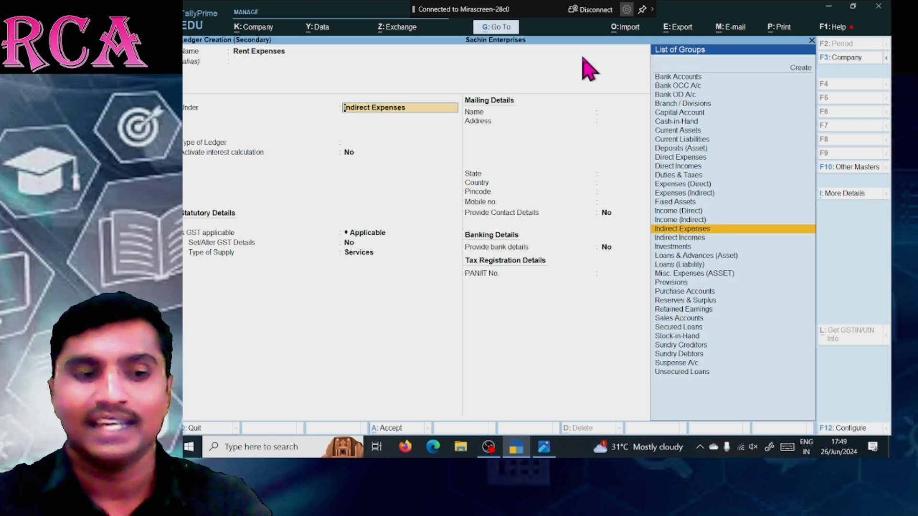
key(Return)
key(Return)
key(Return)
key(Return)
key(Return)
key(Return)
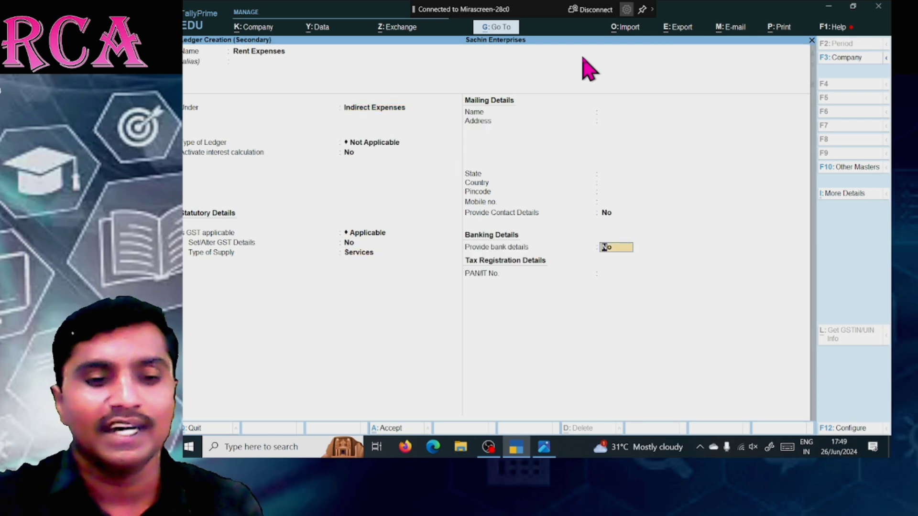
key(Return)
key(Return)
key(Return)
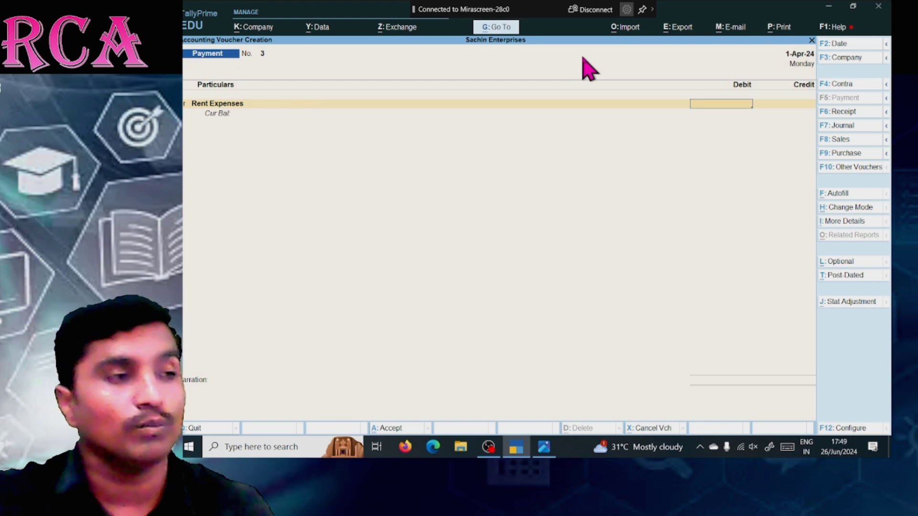
Debit Rent Expenses with 3000 and credit Cash with the same amount, accepting the default party details
key(alt+Tab)
key(alt+Tab)
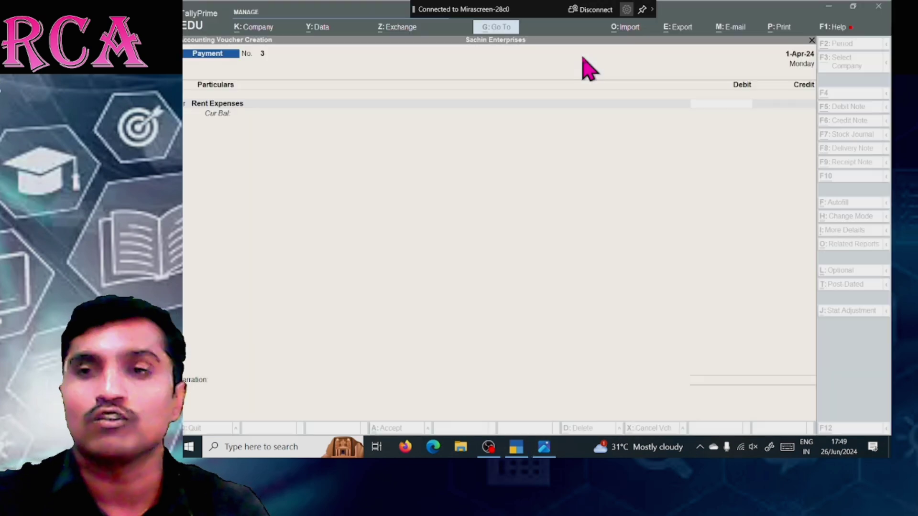
text(3000)
key(Return)
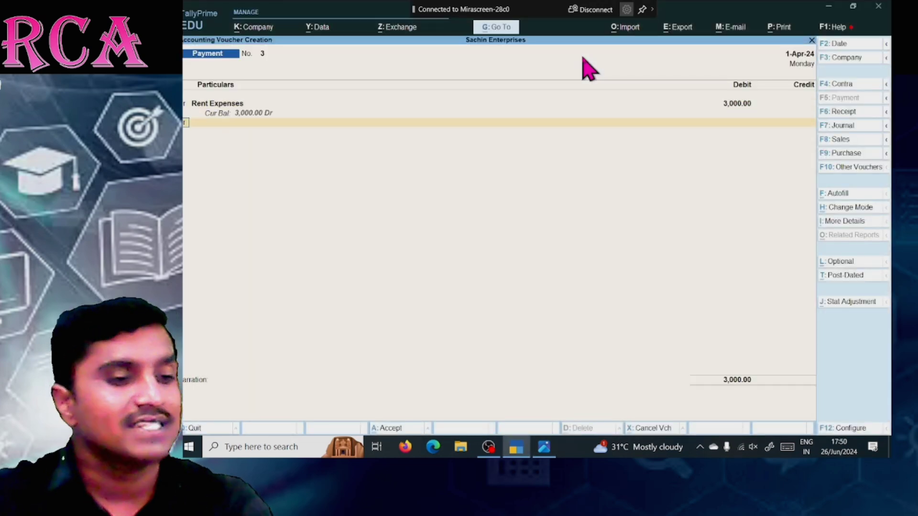
key(Return)
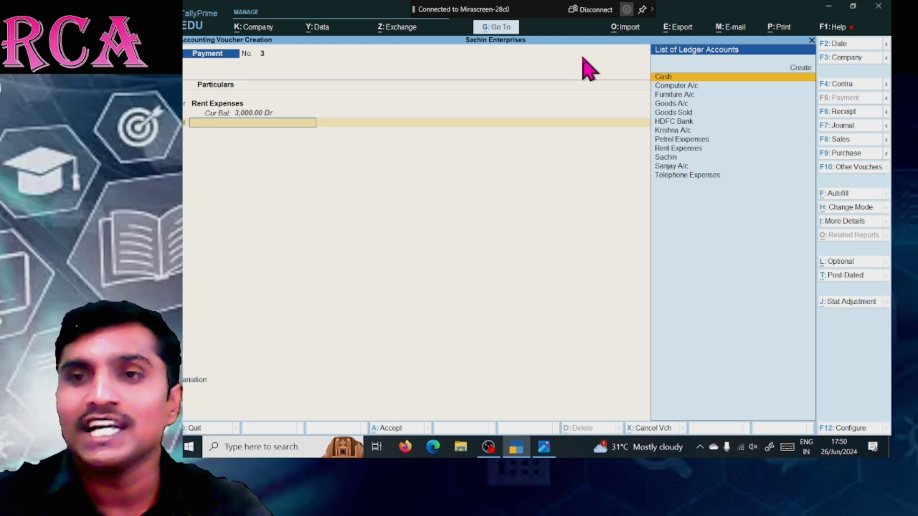
text(ca)
key(Return)
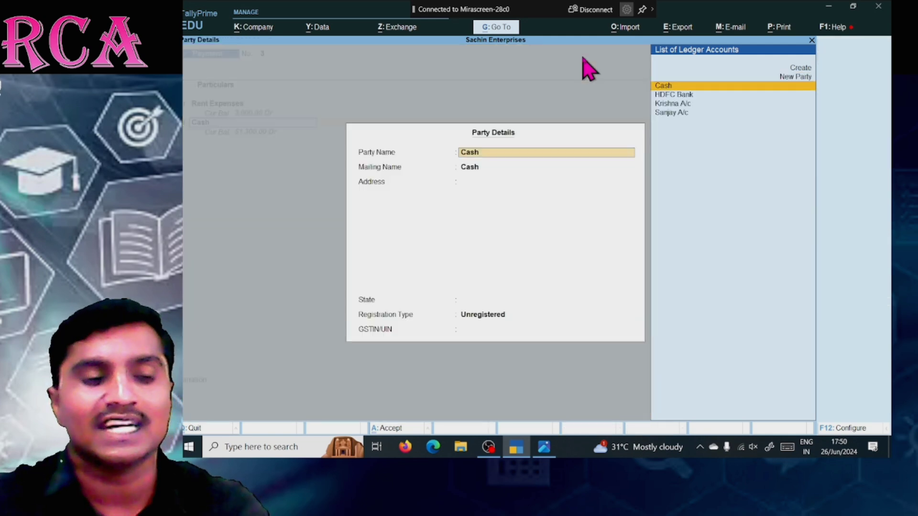
key(Return)
key(Return)
key(Return)
key(Return)
key(Return)
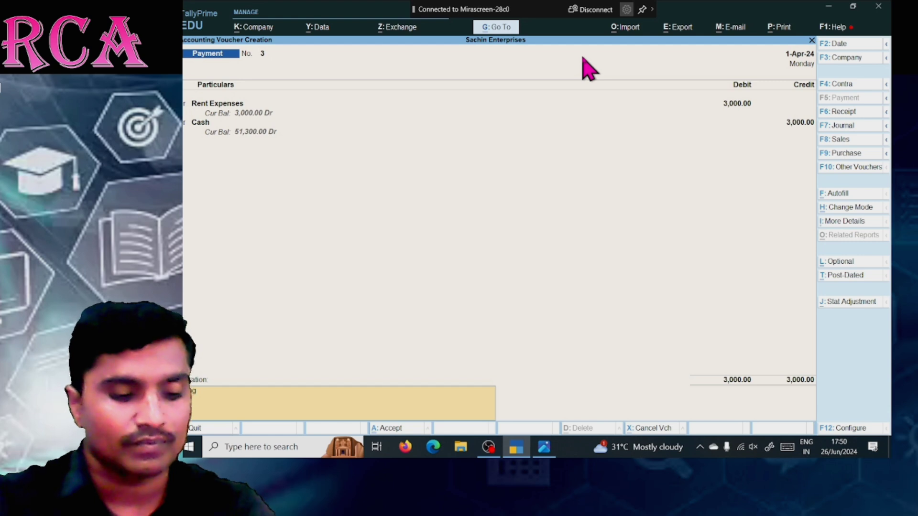
Enter the narration "Being Rent Expenses paid" and save the payment voucher
text(Being Rent Exp)
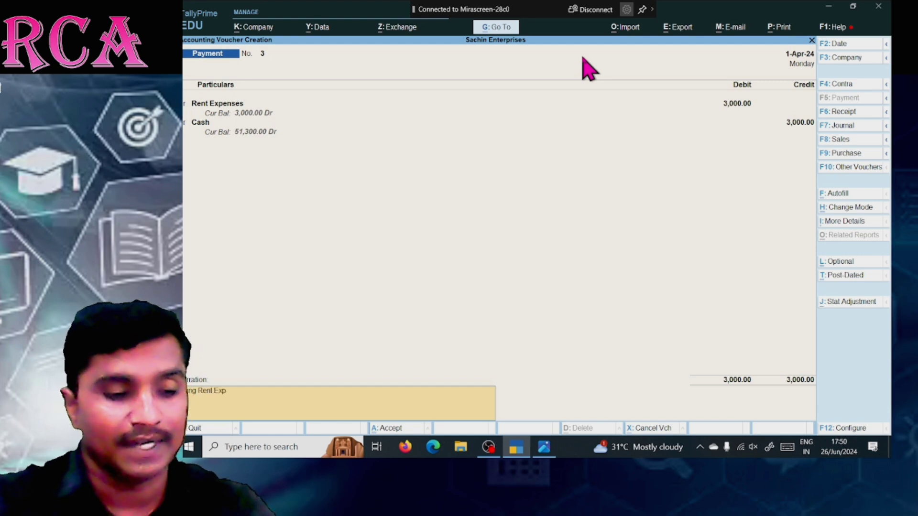
text(enses pa)
text(id)
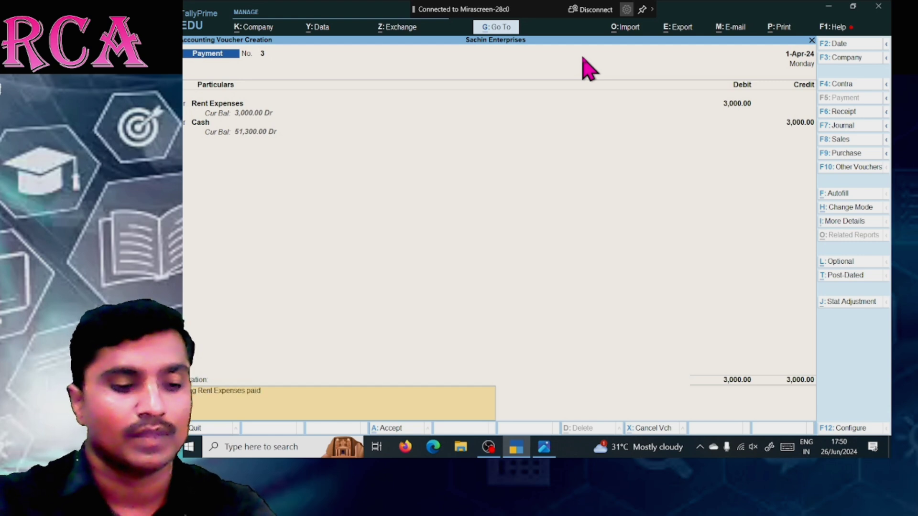
key(Return)
key(Return)
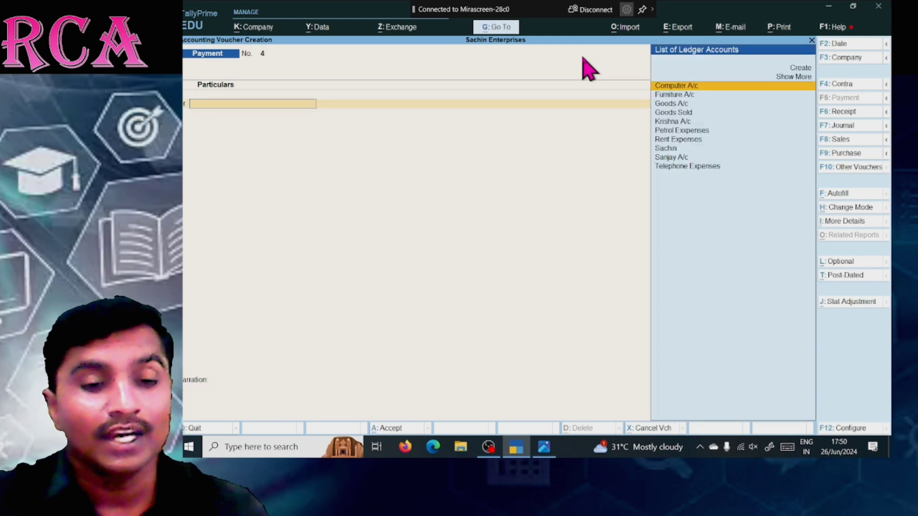
Check transaction 15 in the tally assignment image and return to TallyPrime
key(alt+Tab)
scroll(585, 67, down, 1)
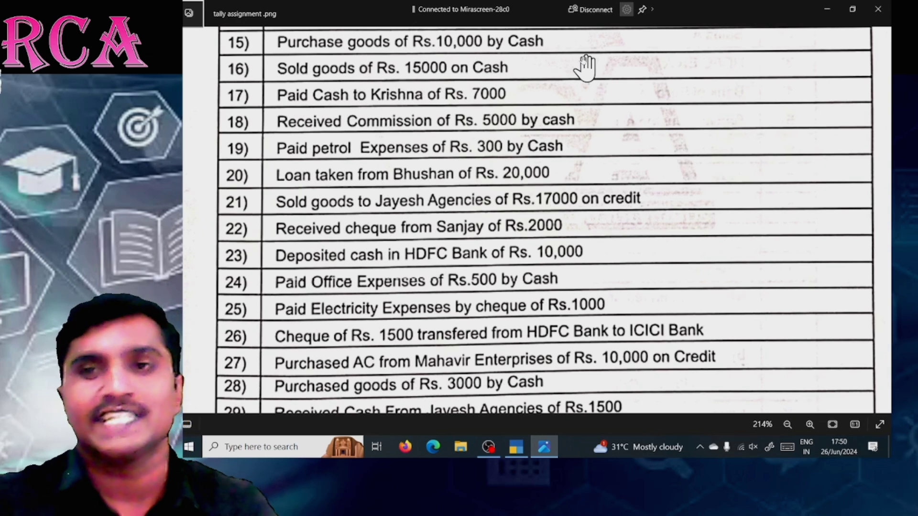
key(alt+Tab)
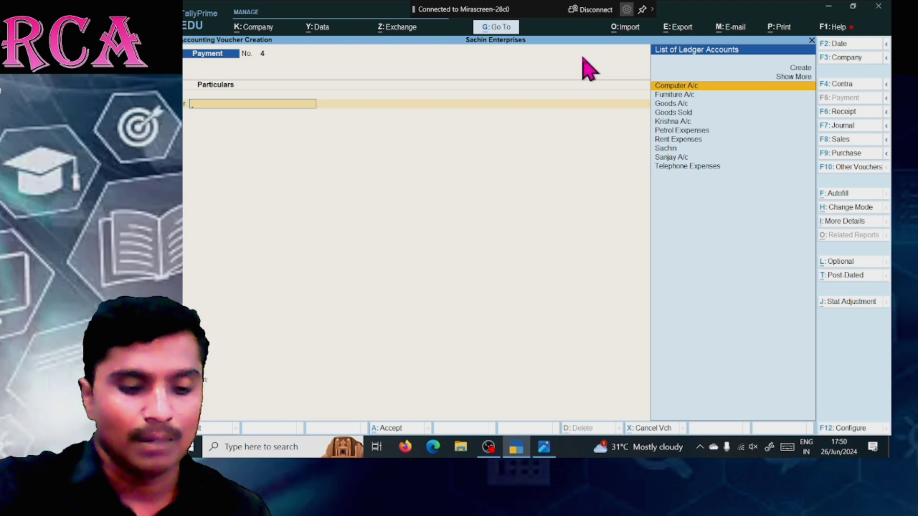
Start a purchase voucher and change its mode to As Voucher
key(F9)
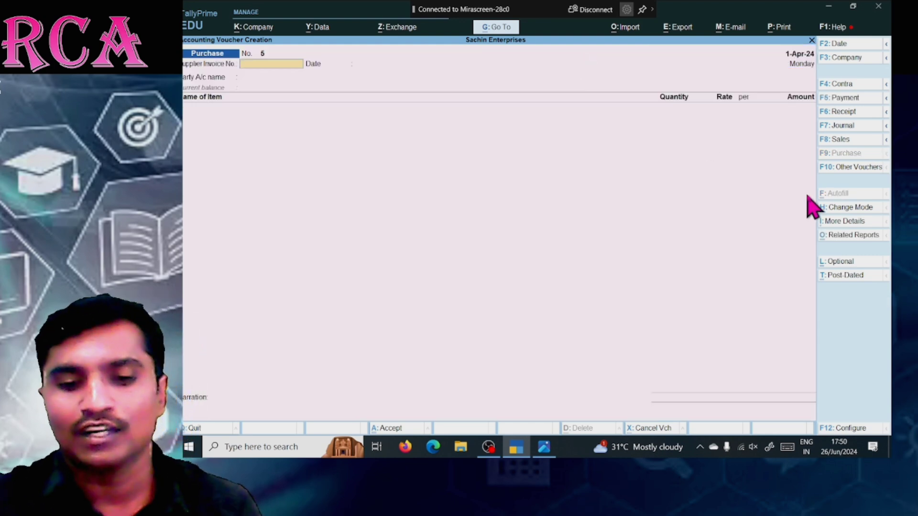
click(834, 208)
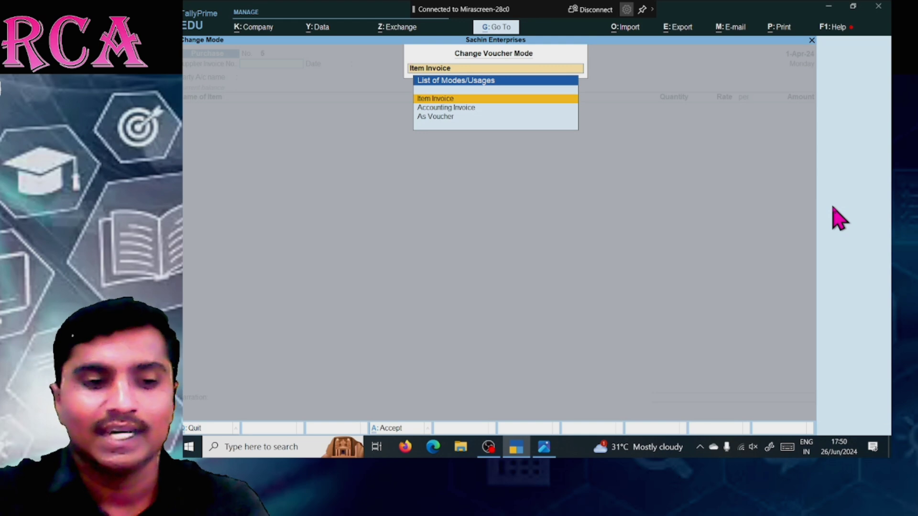
key(Down)
key(Down)
key(Return)
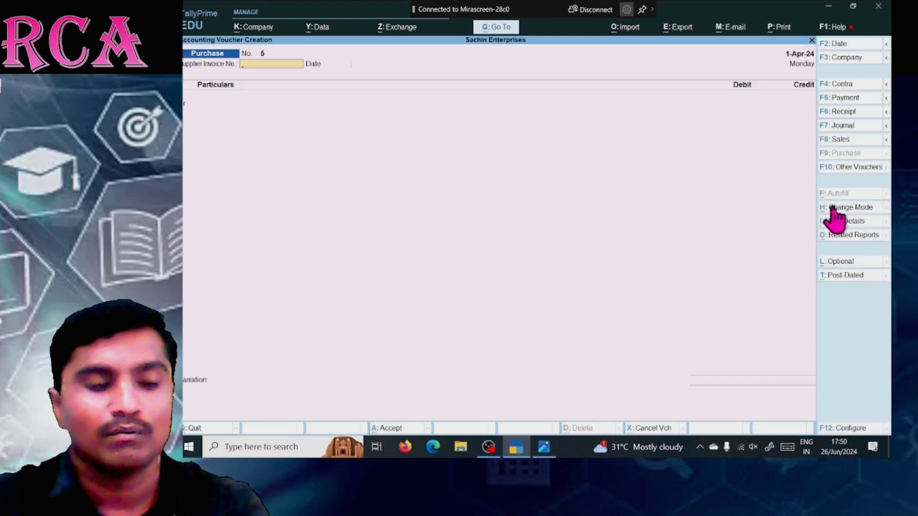
Leave the supplier invoice details blank and choose Cash as the credited ledger, accepting the default receipt and party details
key(Return)
key(Return)
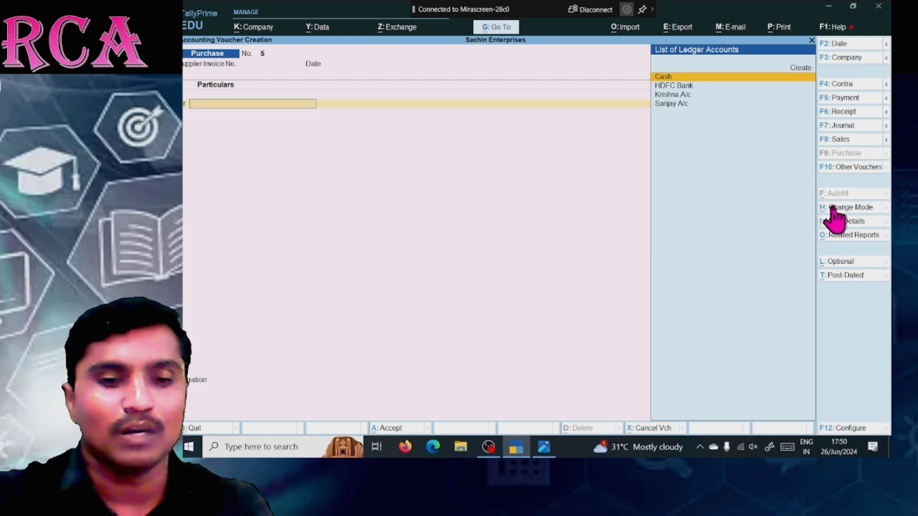
key(Return)
key(Return)
key(Return)
key(Return)
key(Return)
key(Return)
key(Return)
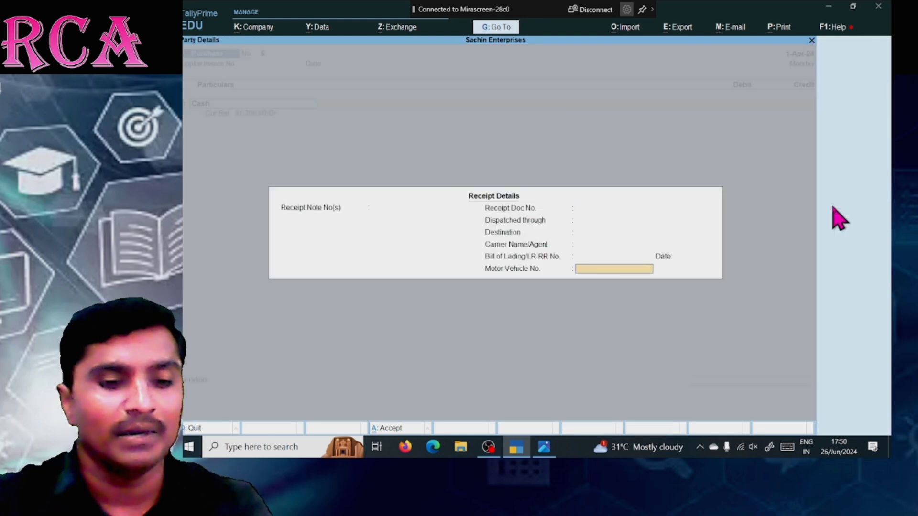
key(Return)
key(Return)
key(Return)
key(Return)
key(Return)
key(Return)
key(Return)
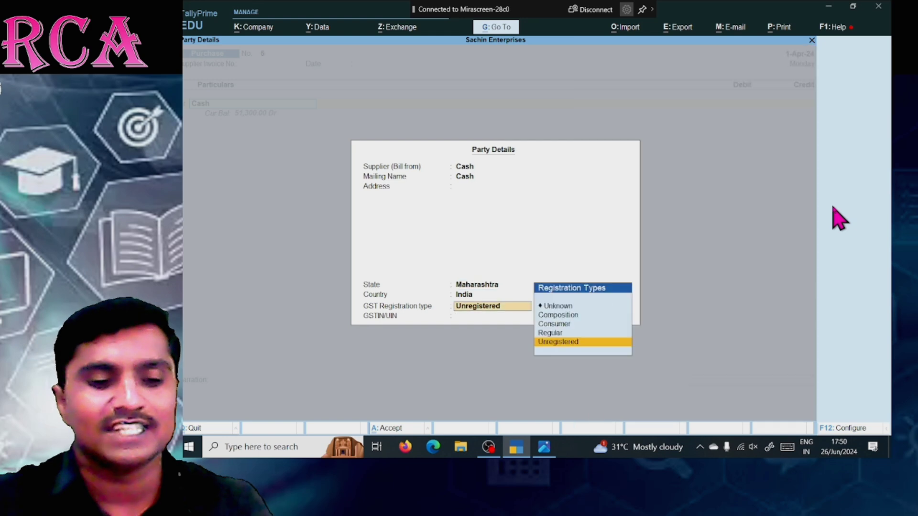
Recheck transaction 15's amount in the assignment image, then credit Cash with 10000 and debit Goods A/c with the same amount
key(alt+Tab)
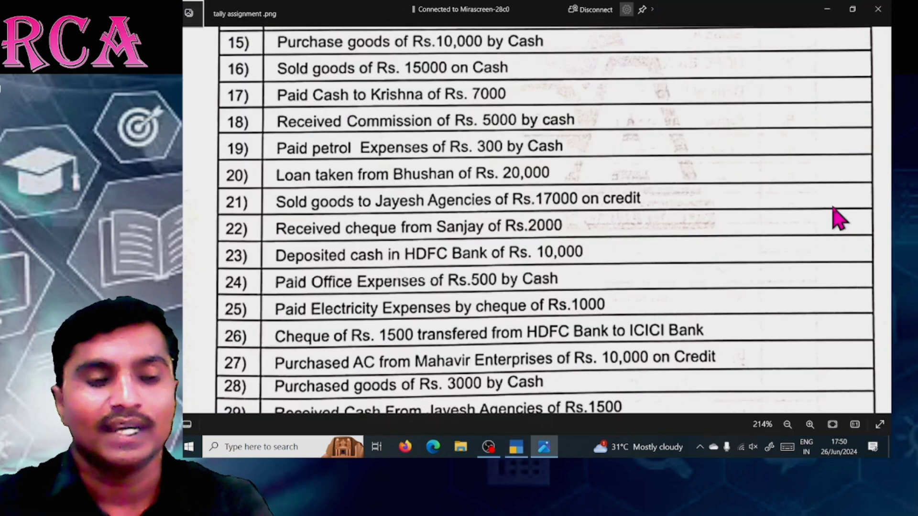
key(alt+Tab)
text(10000)
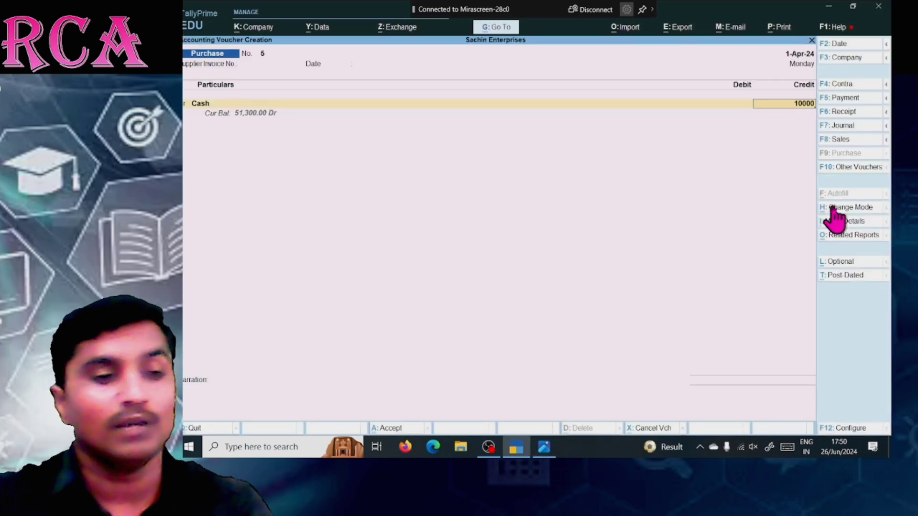
key(Return)
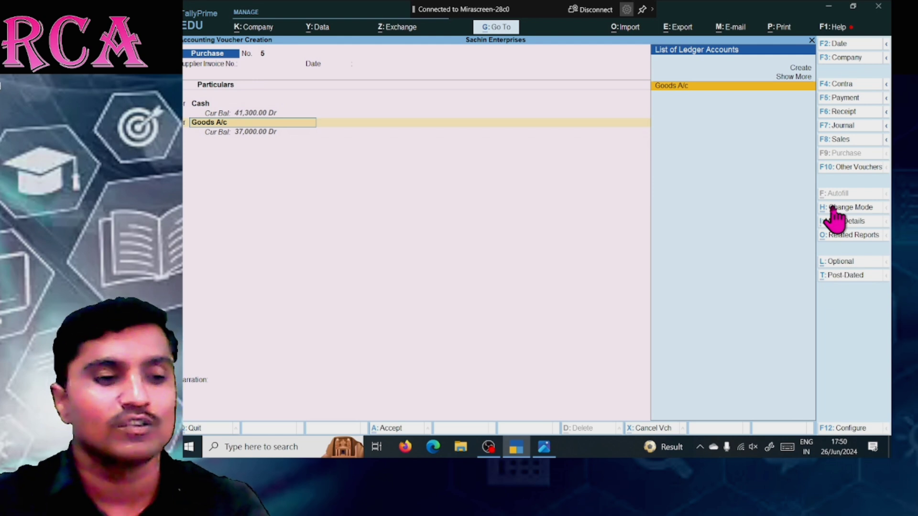
key(Return)
key(Return)
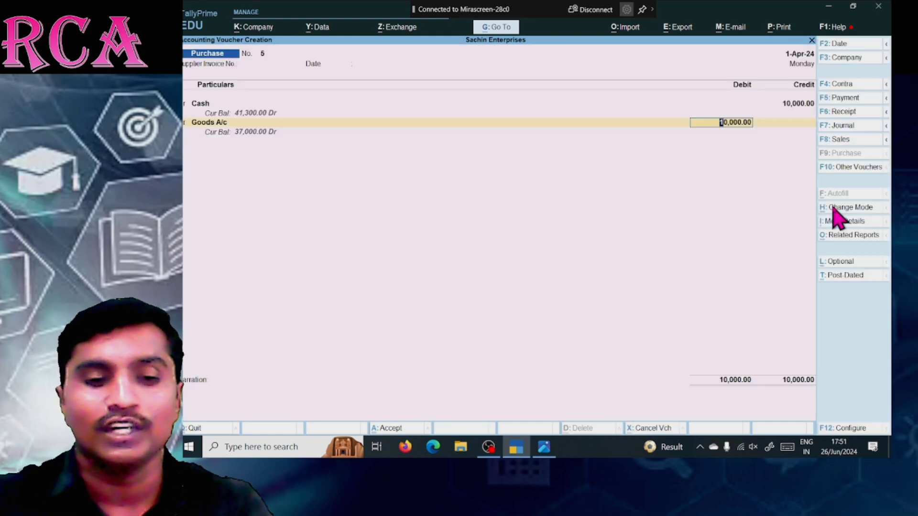
key(Return)
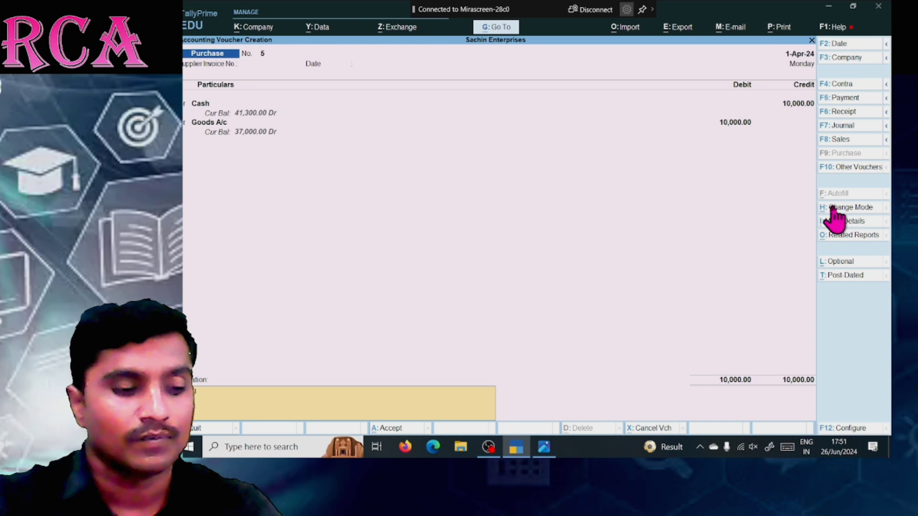
Enter the narration "Being Goods Purchase of Rs 10000 by cash" and save the purchase voucher
text(ods P)
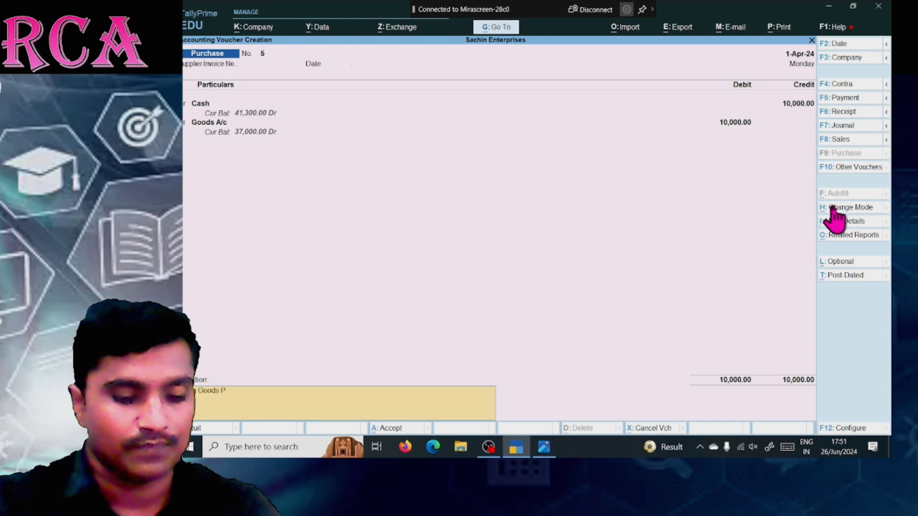
text(urchase)
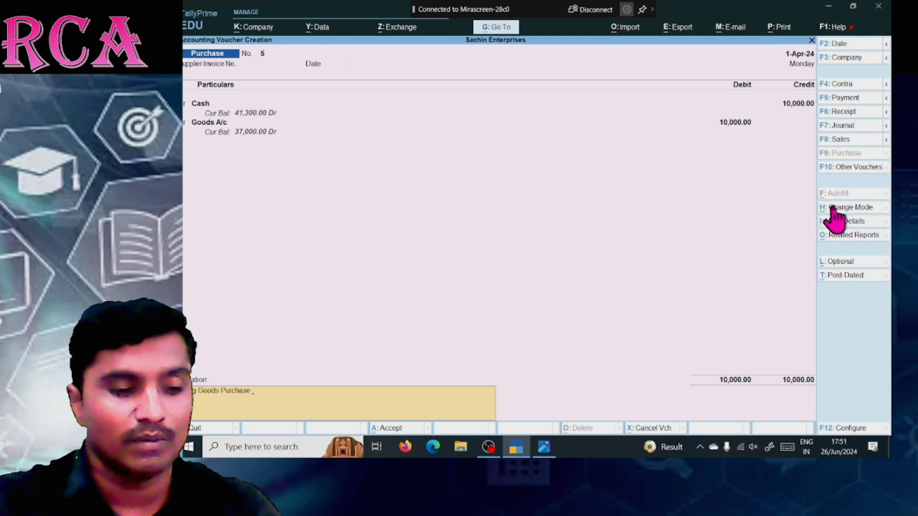
text( of Rs )
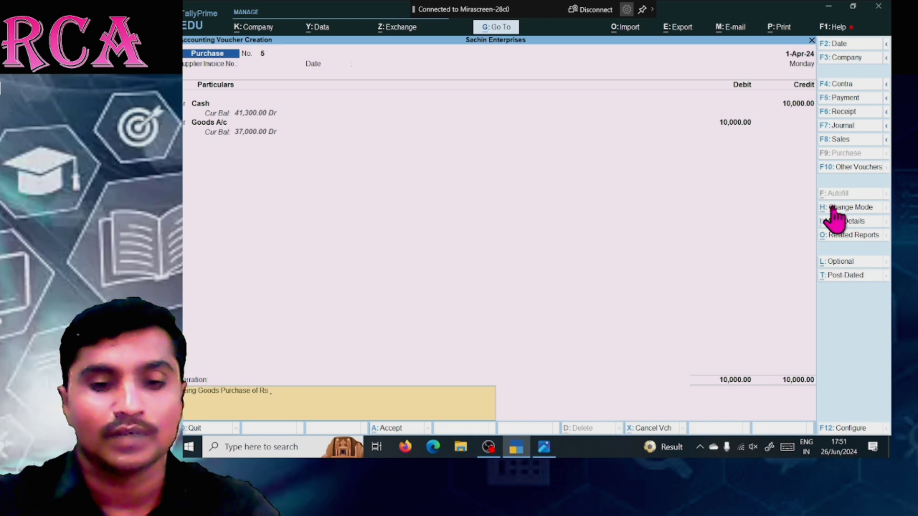
text(10000 by cash)
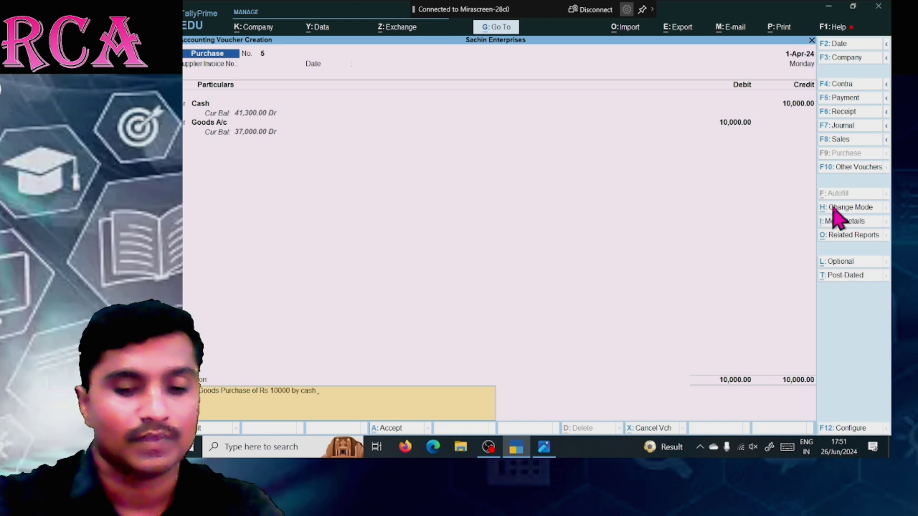
key(Return)
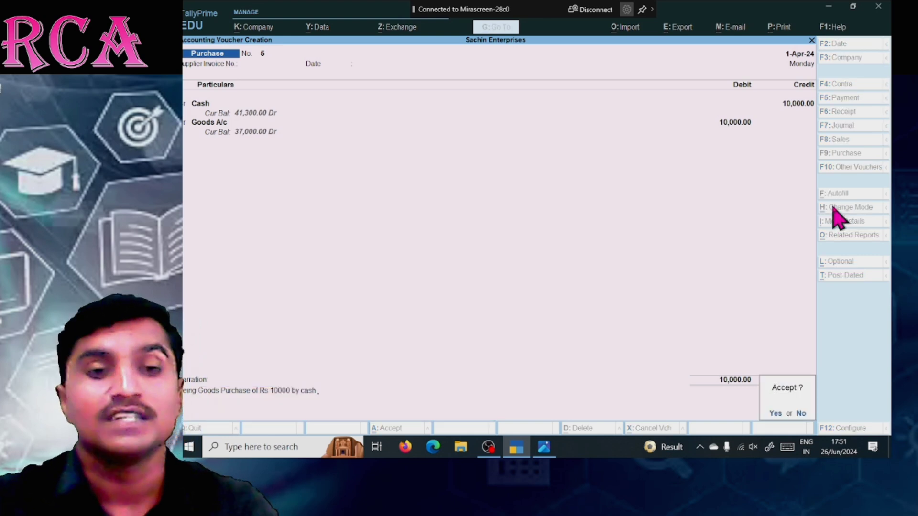
key(Return)
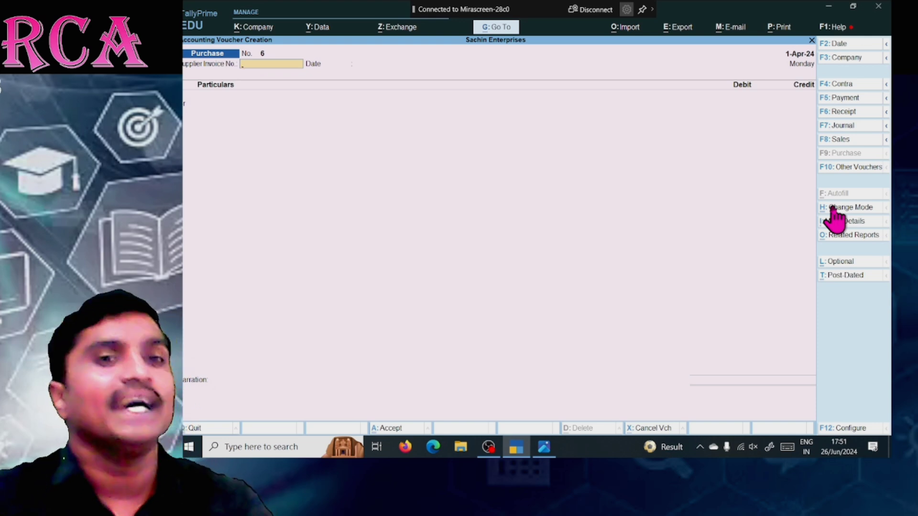
Check transaction 16 in the tally assignment image and return to TallyPrime
key(alt+Tab)
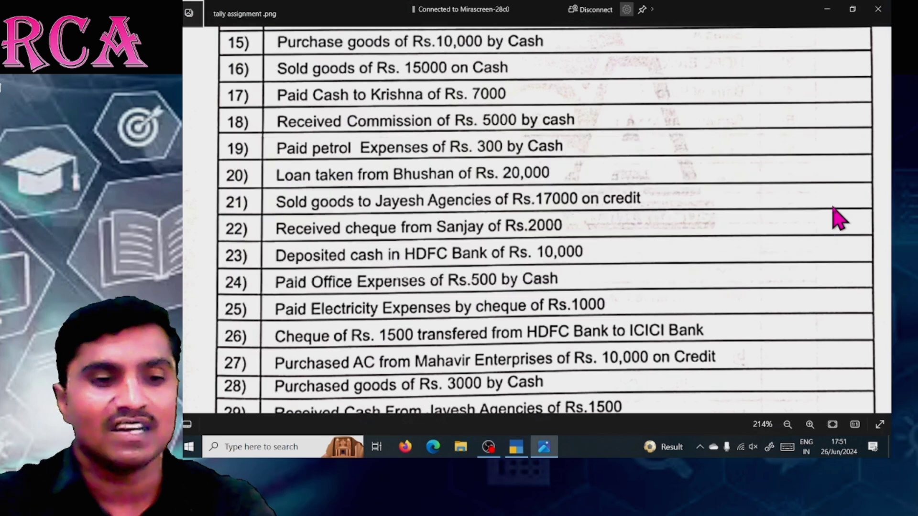
scroll(837, 219, down, 1)
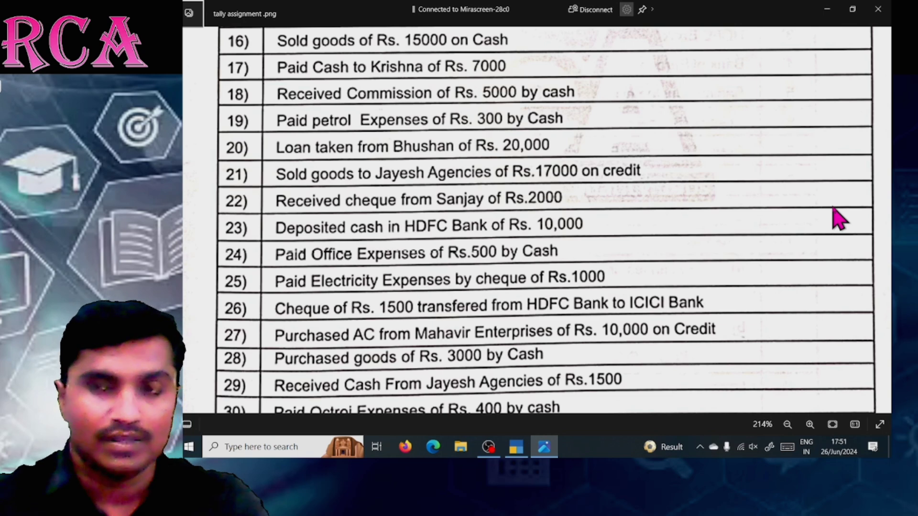
key(alt+Tab)
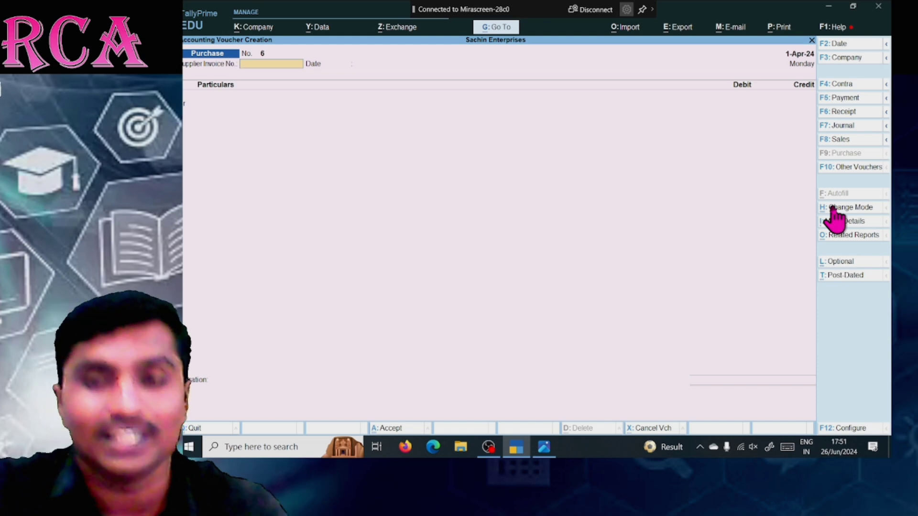
Start a sales voucher and change its mode to As Voucher
key(F8)
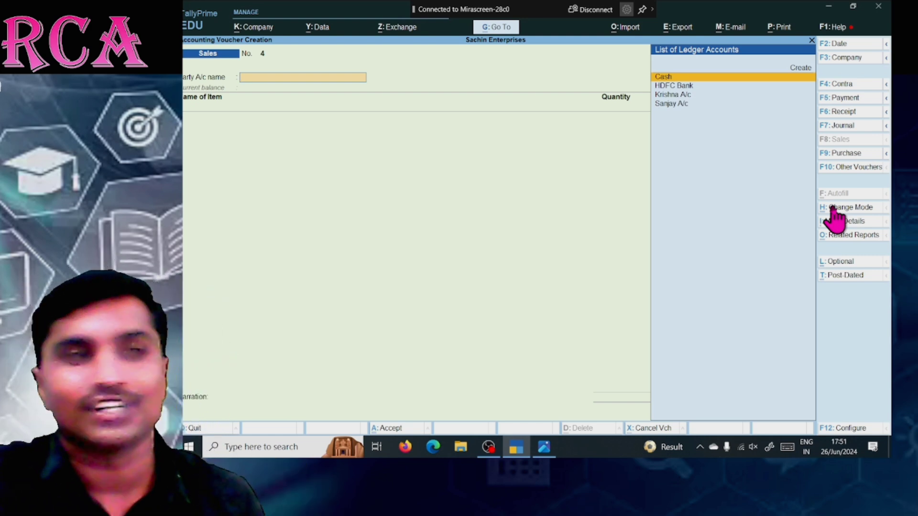
key(ctrl+h)
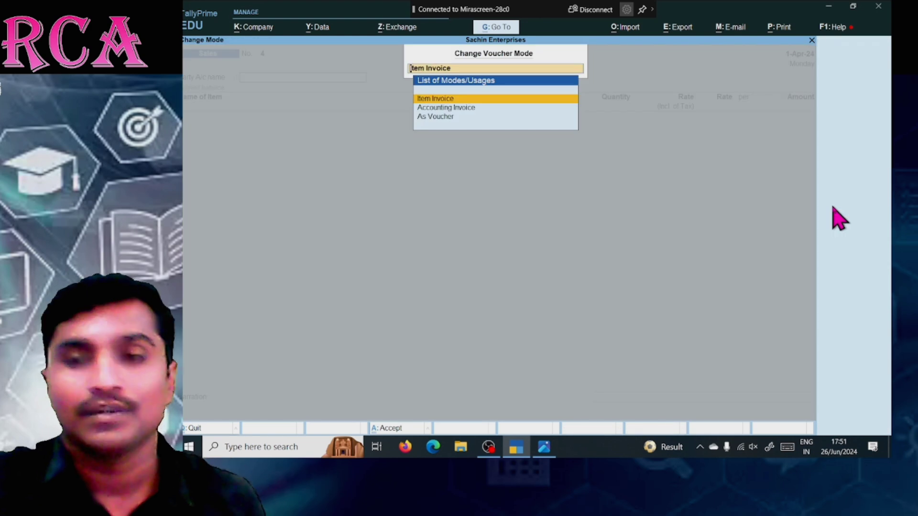
key(Down)
key(Down)
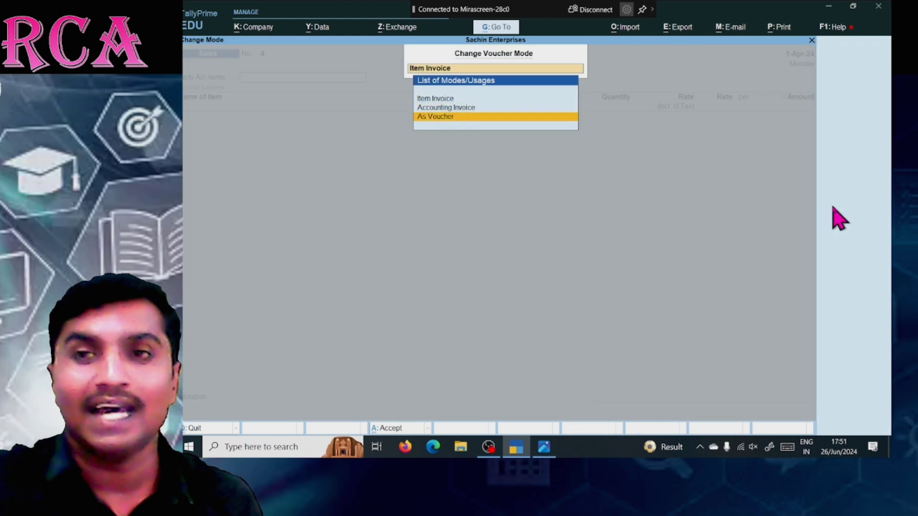
key(Return)
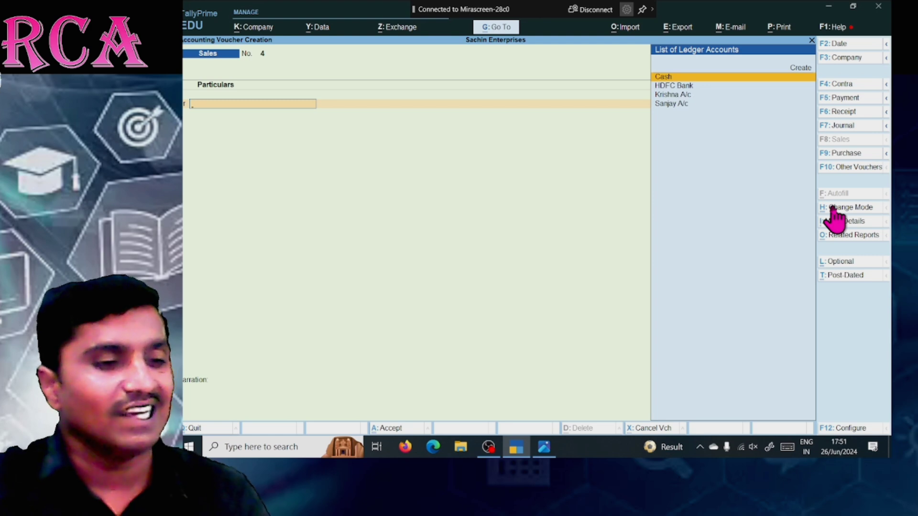
Recheck transaction 16 in the assignment image, then choose Cash as the debited ledger, accepting the default dispatch and party details
key(alt+Tab)
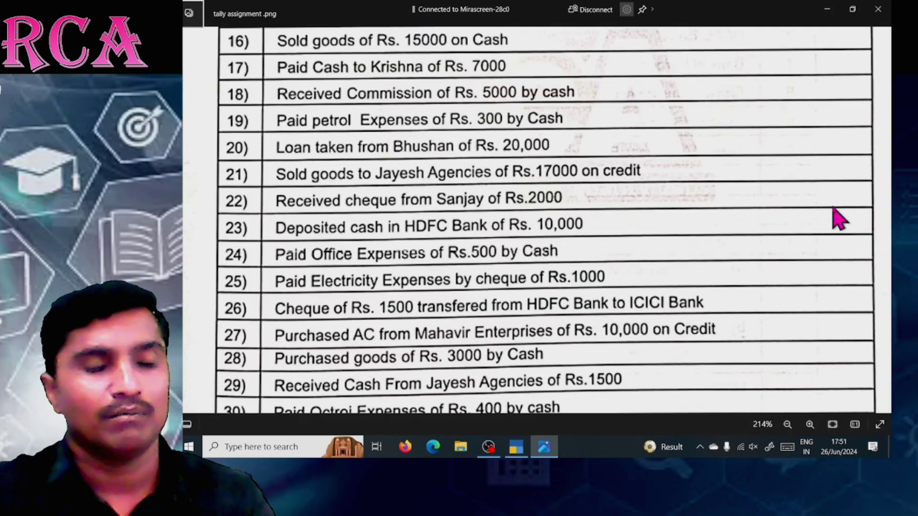
key(alt+Tab)
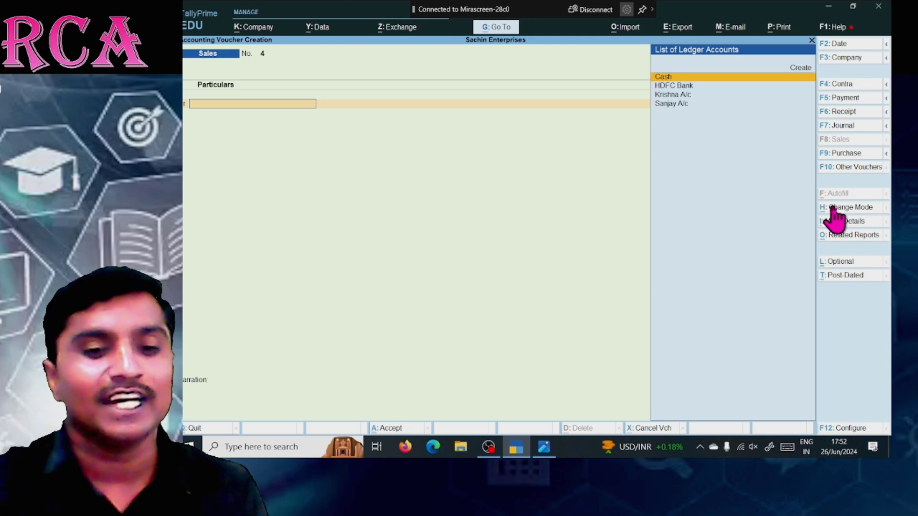
key(Return)
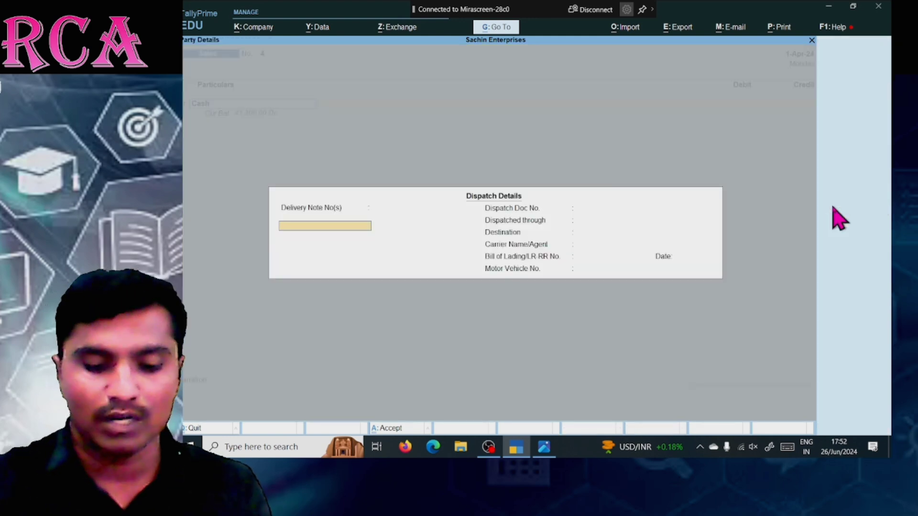
key(Return)
key(Return)
key(Return)
key(Return)
key(Return)
key(Return)
key(Return)
key(Return)
key(Return)
key(Return)
key(Return)
key(Return)
key(Return)
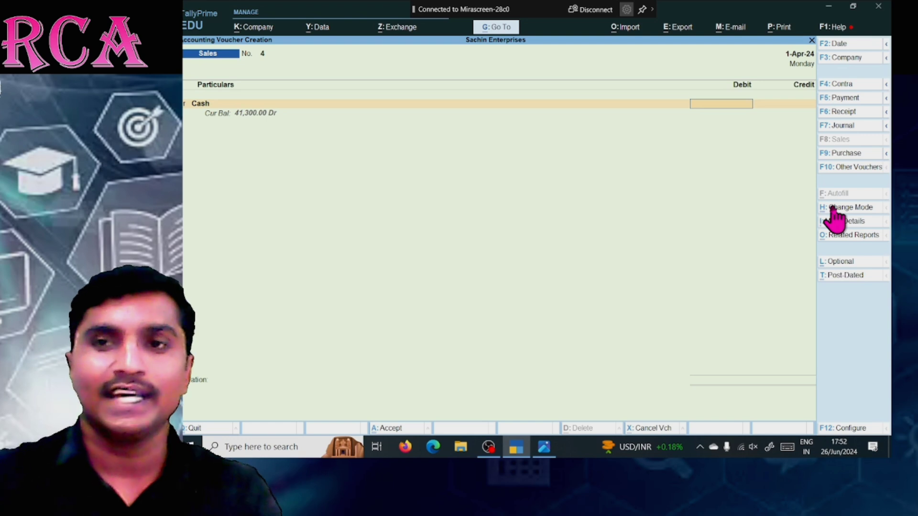
Debit Cash with 15000, credit Goods Sold with the same amount, and save the sales voucher with the narration left blank
text(15000)
key(Return)
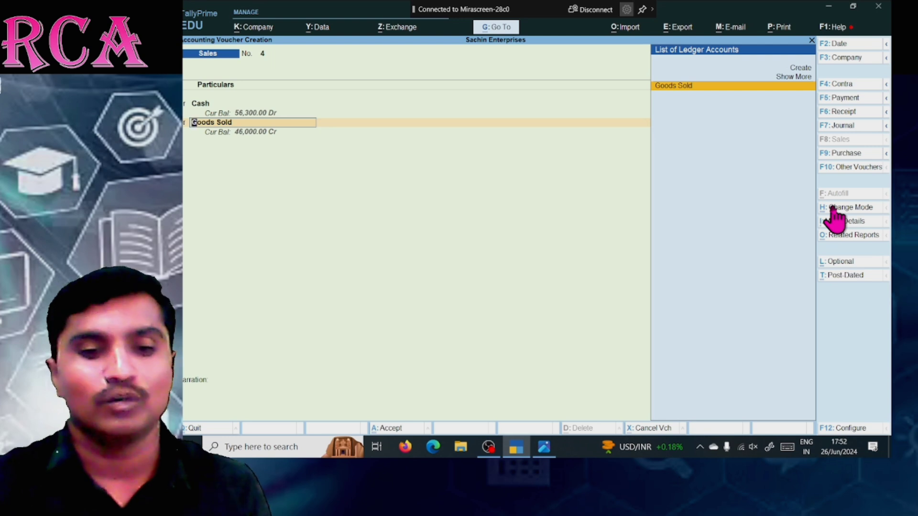
key(Return)
key(Return)
key(Return)
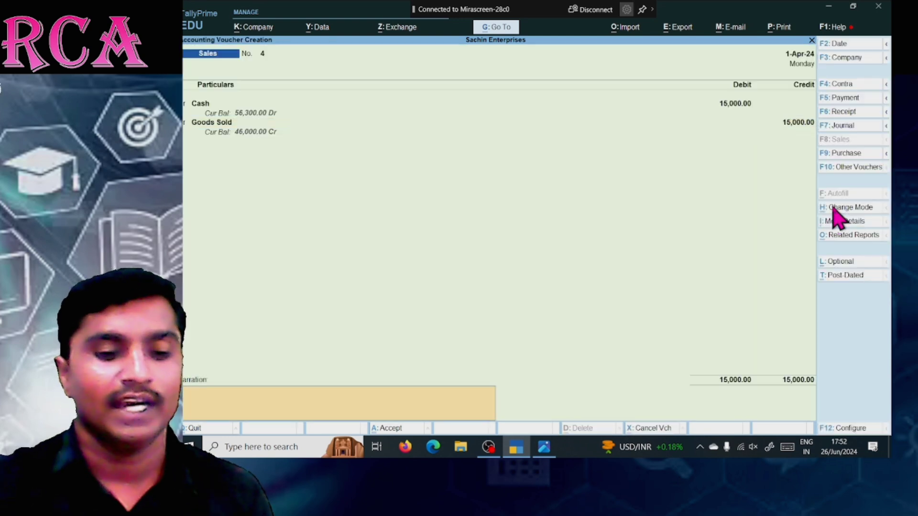
key(Return)
key(Return)
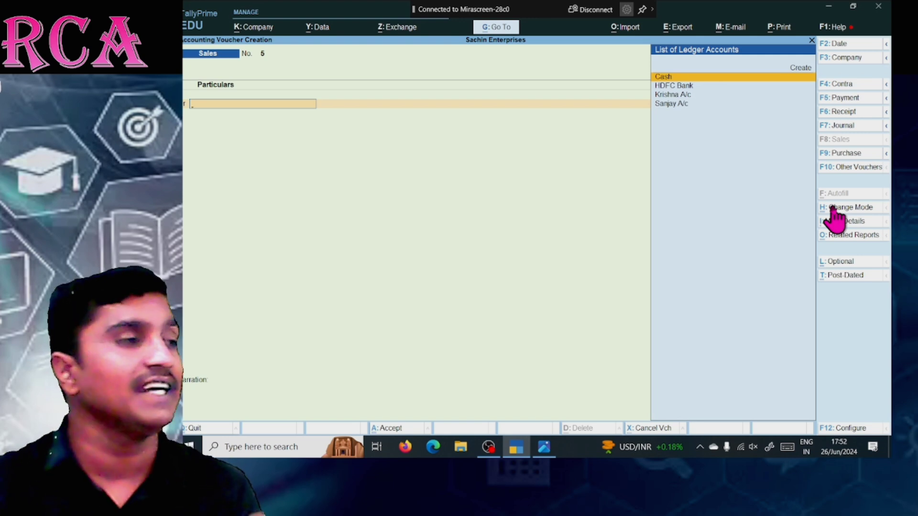
Check transaction 17 in the tally assignment image and return to TallyPrime
key(alt+Tab)
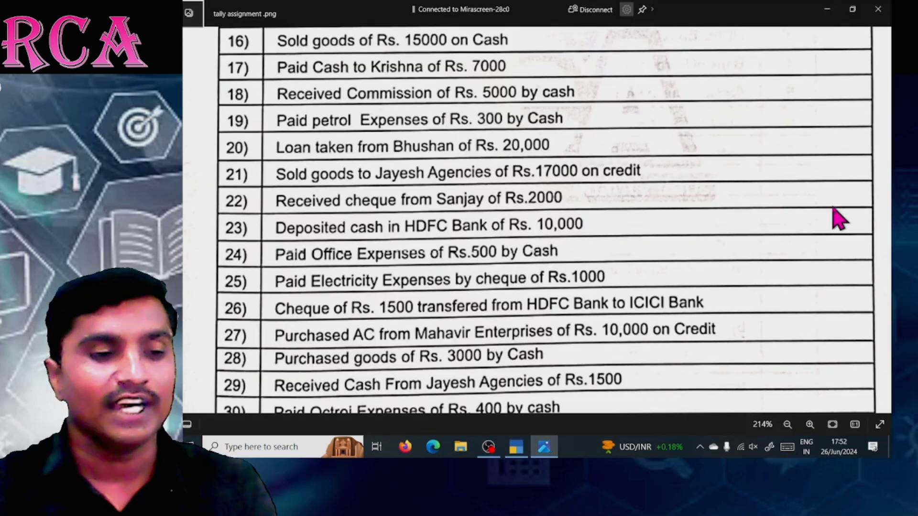
scroll(839, 220, down, 1)
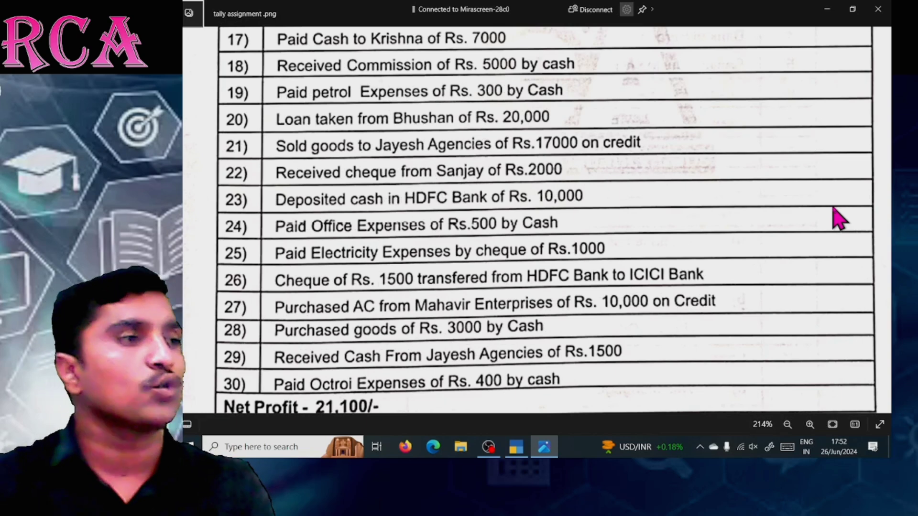
key(alt+Tab)
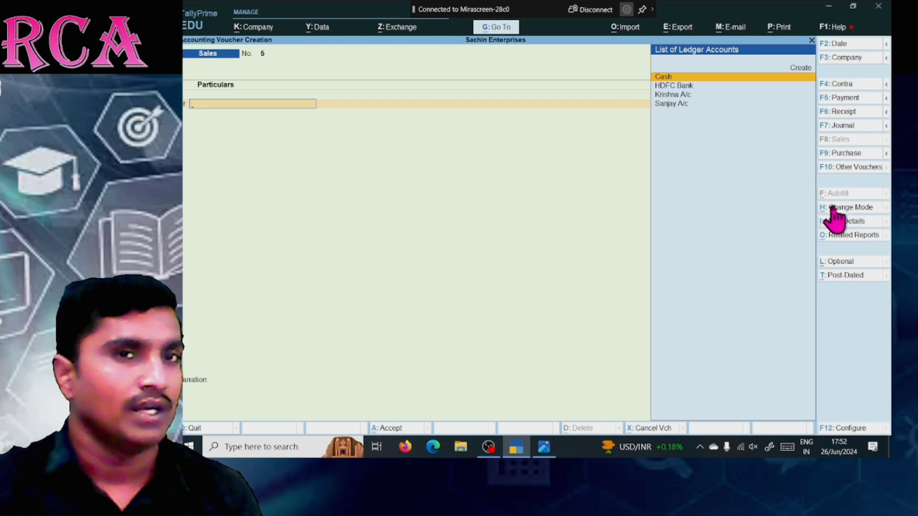
Start a payment voucher and choose the creditor's ledger named in transaction 17 as the debited account
key(F5)
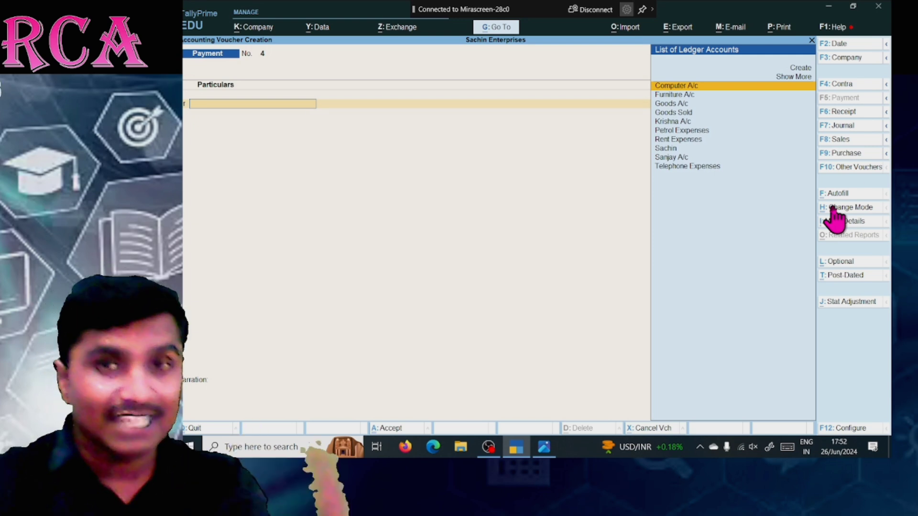
key(Down)
key(Down)
key(Down)
key(Down)
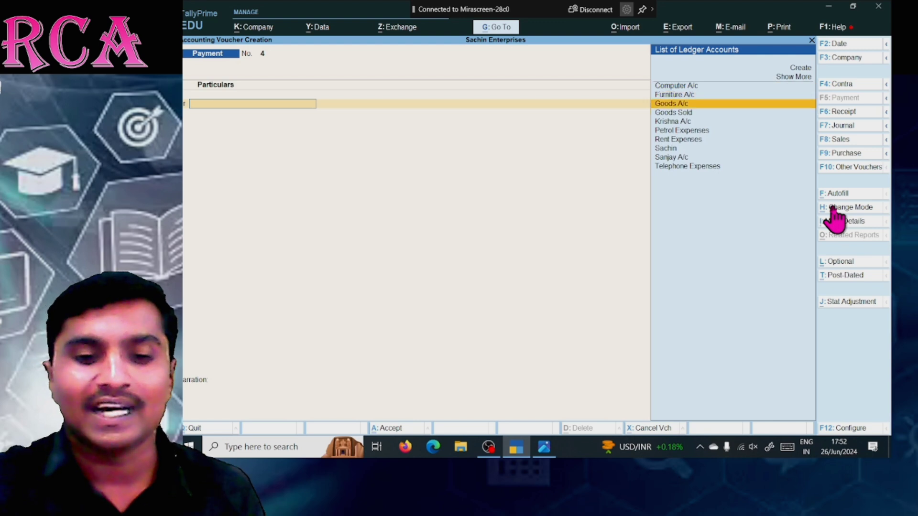
key(Return)
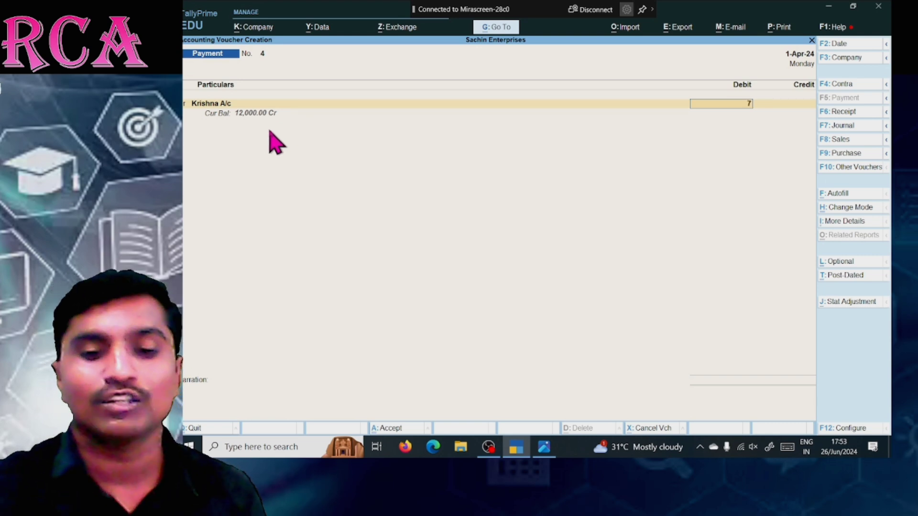
Debit the creditor's ledger with 7000 and allocate the full amount as On Account in the bill-wise details
text(0000)
key(BackSpace)
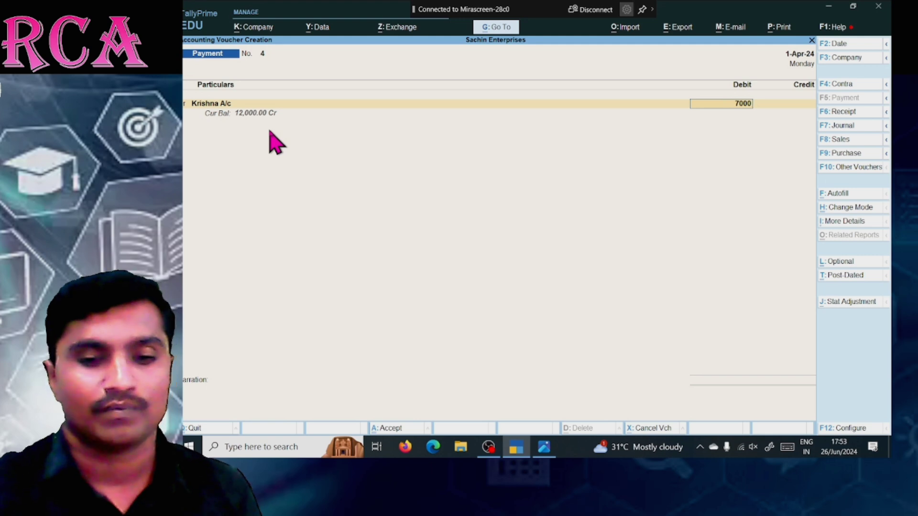
key(Return)
key(Return)
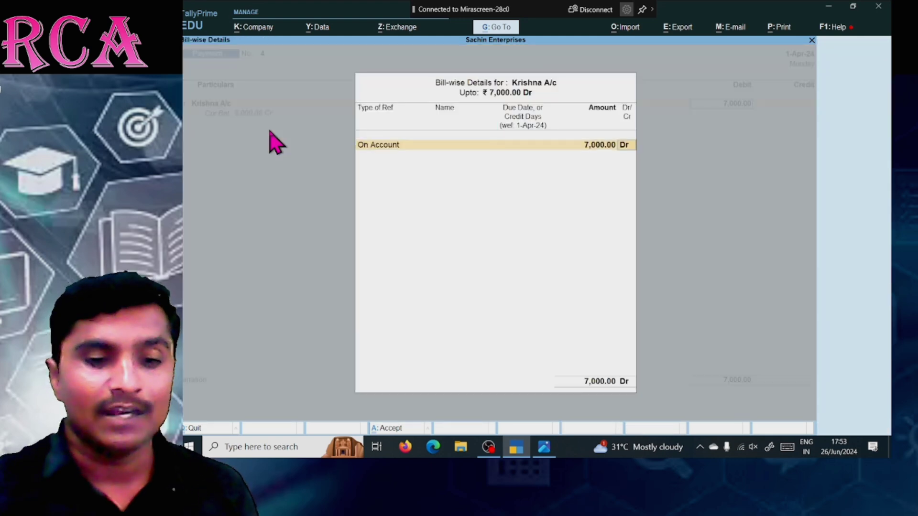
key(Return)
key(Return)
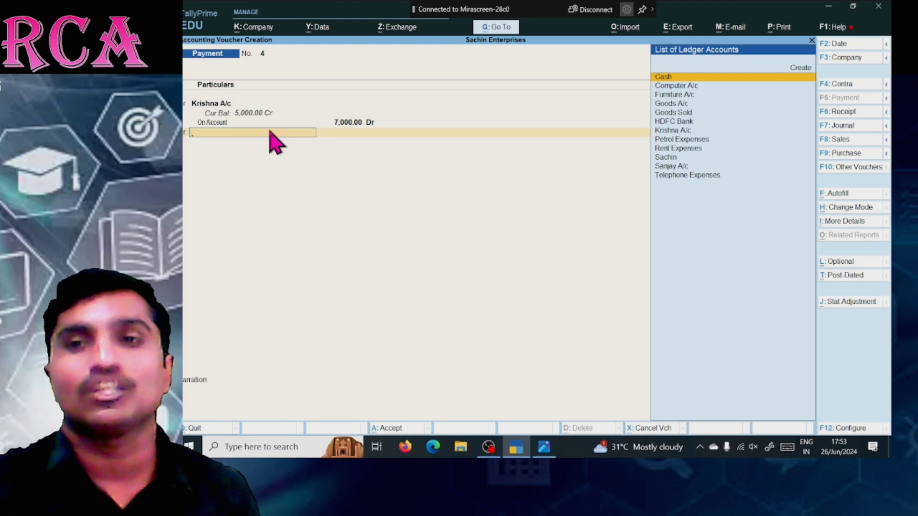
Credit Cash with 7000 in the payment voucher, accepting the default party details
key(Return)
key(Return)
key(Return)
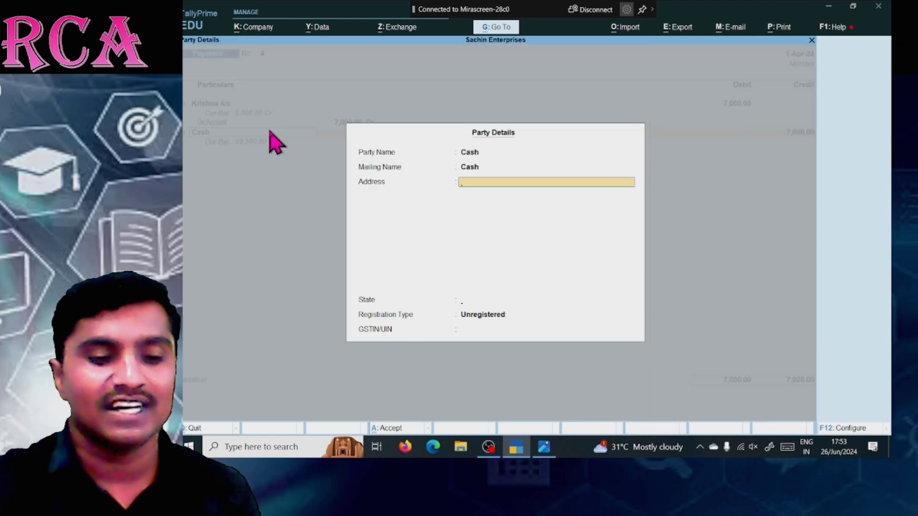
key(Return)
key(Return)
key(Return)
key(Return)
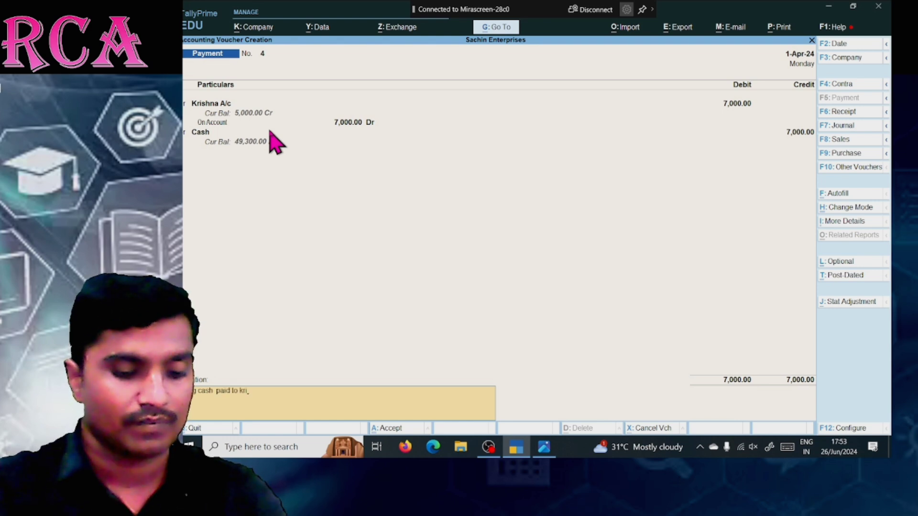
Enter a narration stating that cash of Rs 7000 was paid to the creditor, and save the payment voucher
text(shna of Rs)
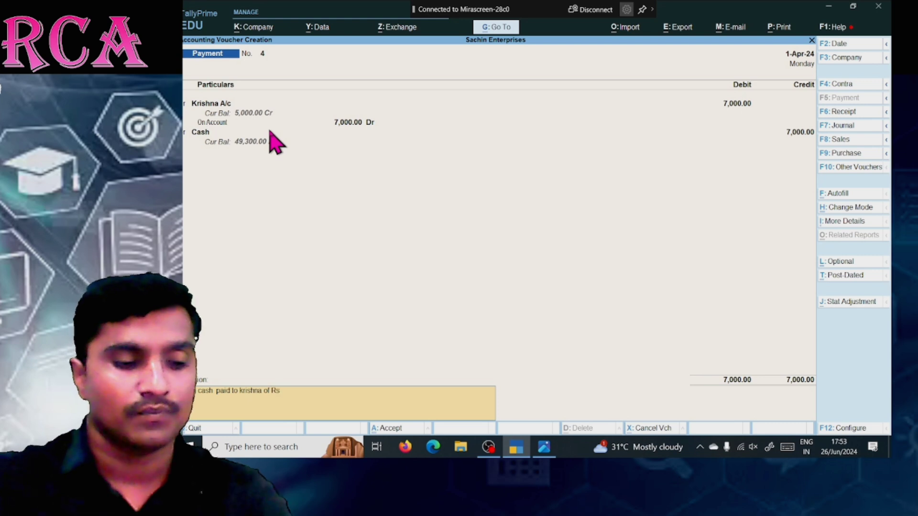
text( 7000)
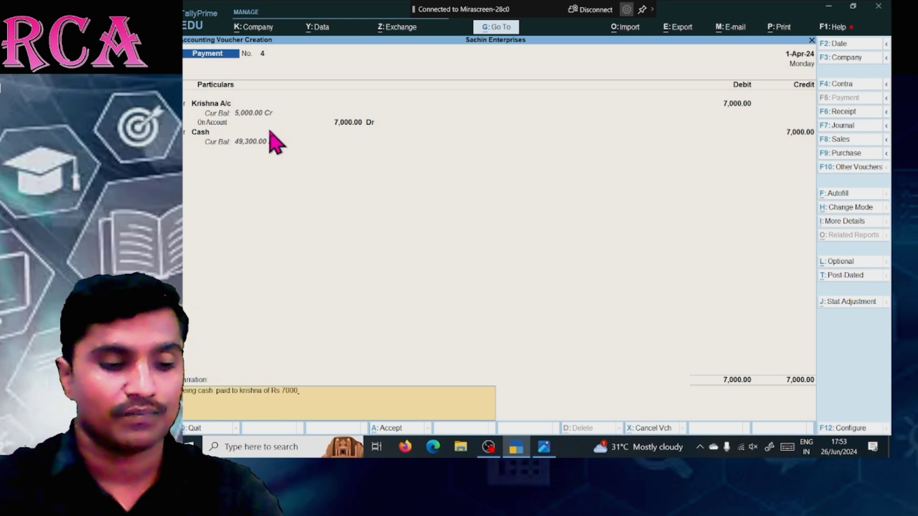
key(Return)
key(Return)
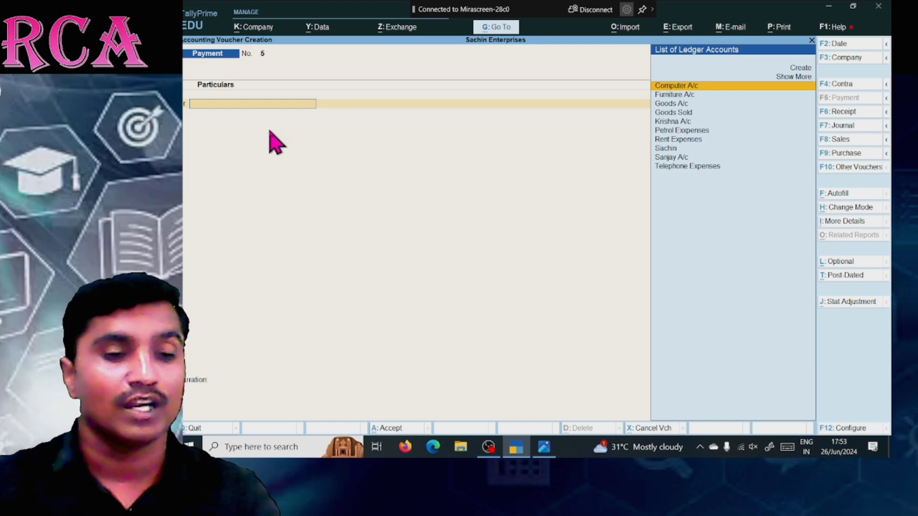
Check transaction 18 in the tally assignment image and return to TallyPrime
key(alt+Tab)
scroll(275, 143, down, 1)
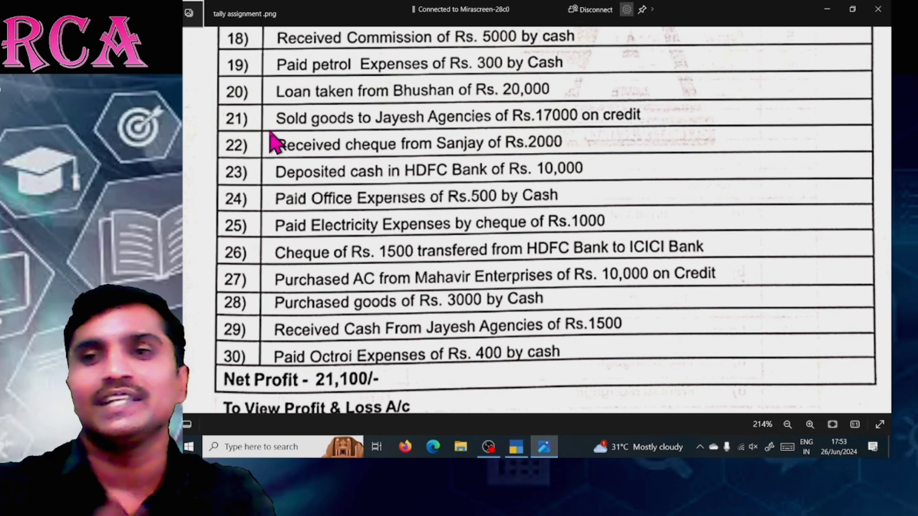
key(alt+Tab)
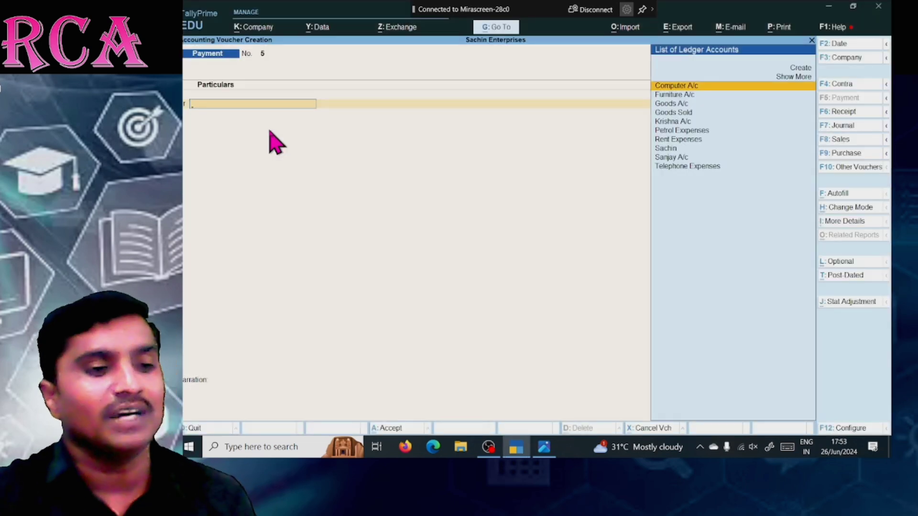
Start a receipt voucher and begin creating a new ledger named Commission A/c from it
key(F6)
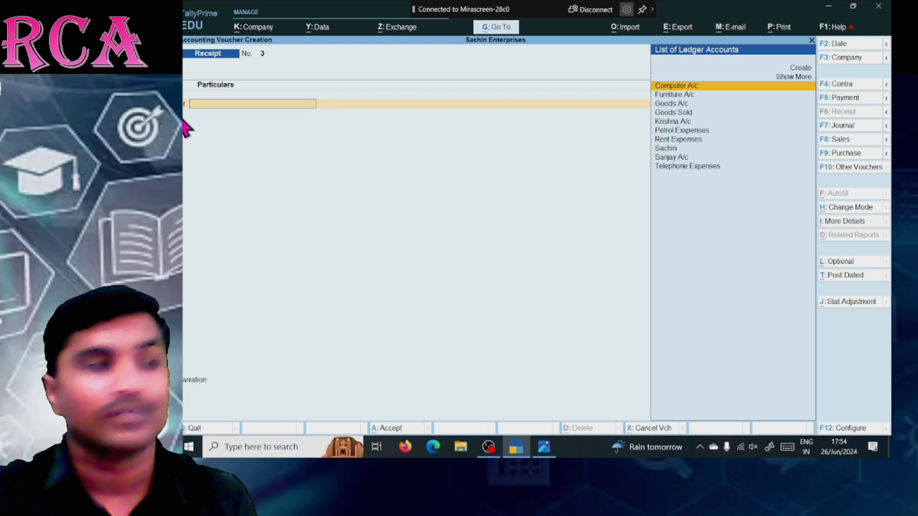
key(alt+c)
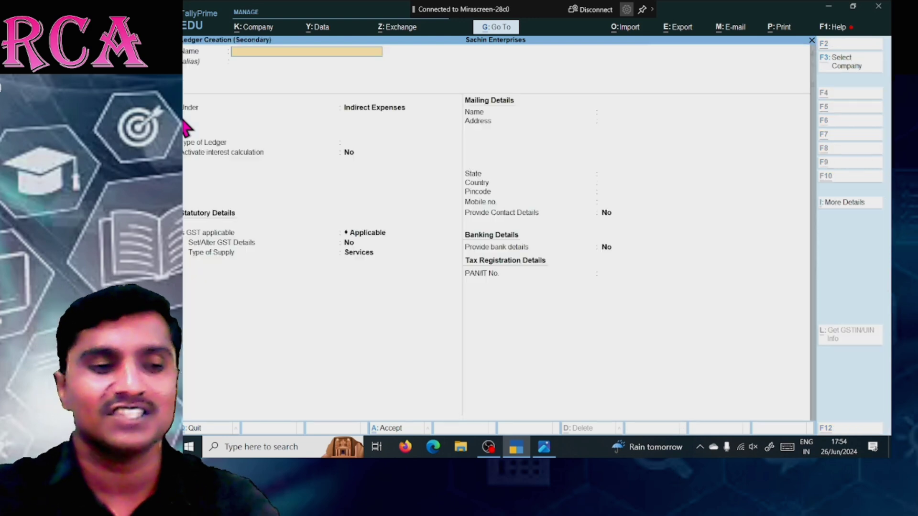
text(Com)
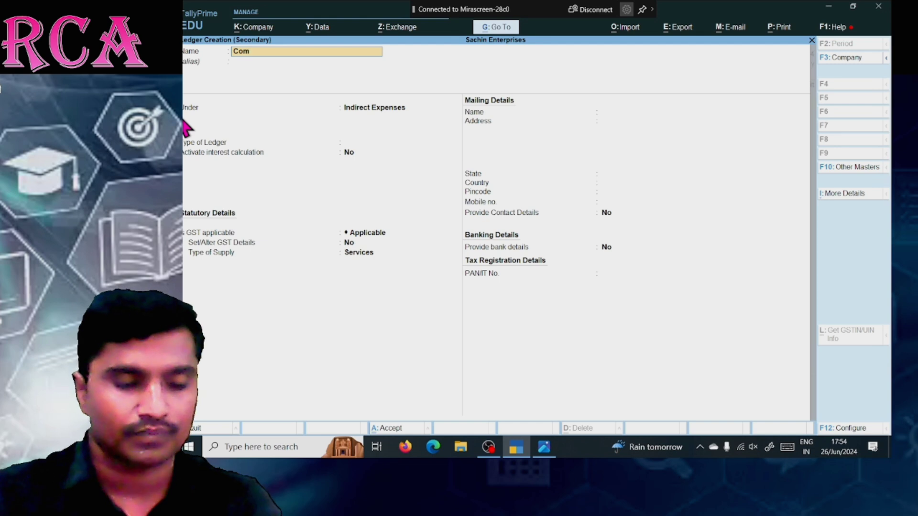
text(m)
key(alt+Tab)
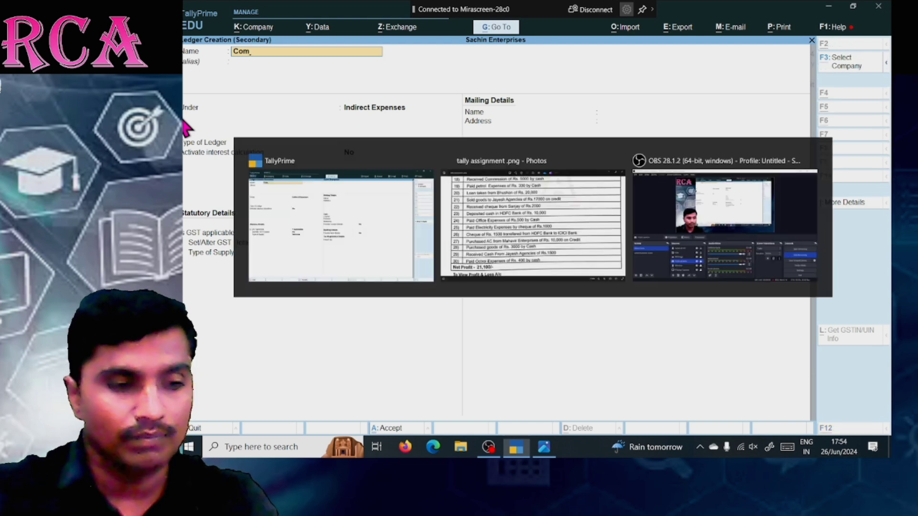
key(alt+Tab)
text(s)
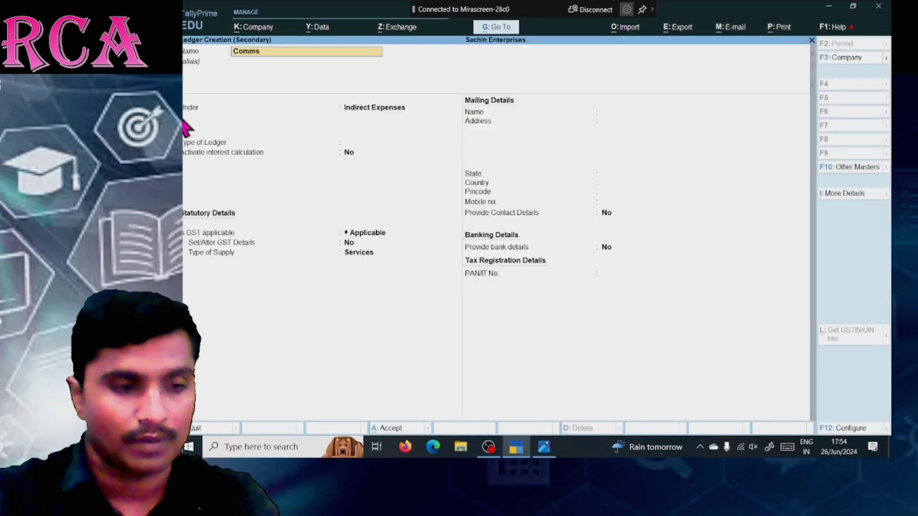
key(BackSpace)
text(ission)
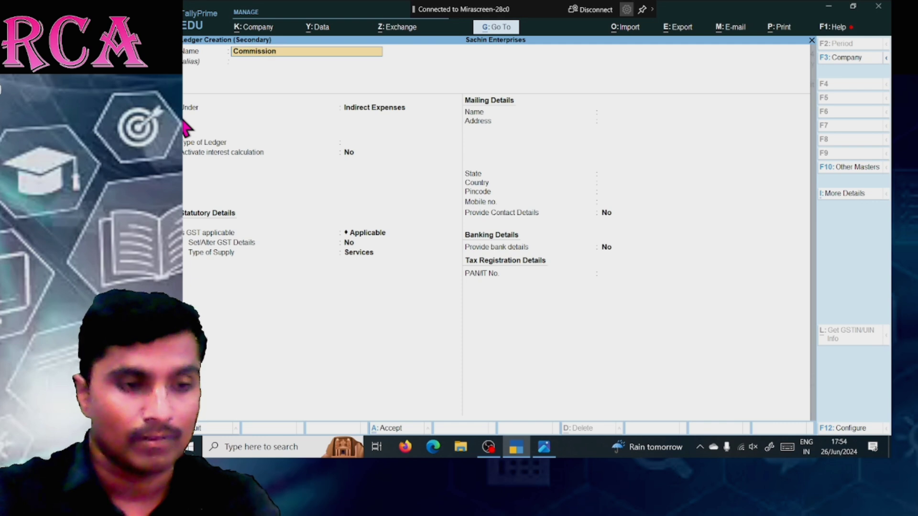
text( a/c)
key(Return)
key(Return)
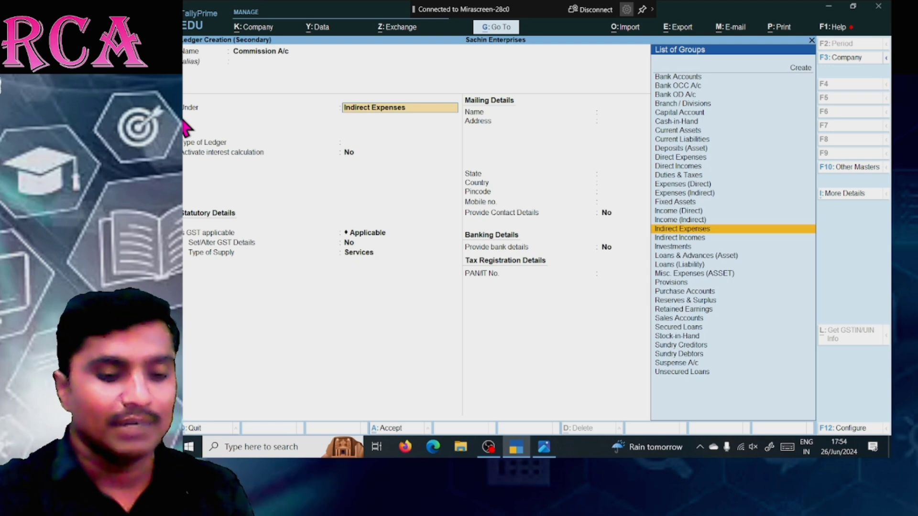
Place the Commission A/c ledger under Indirect Incomes, keep the remaining defaults and save it
text(Income)
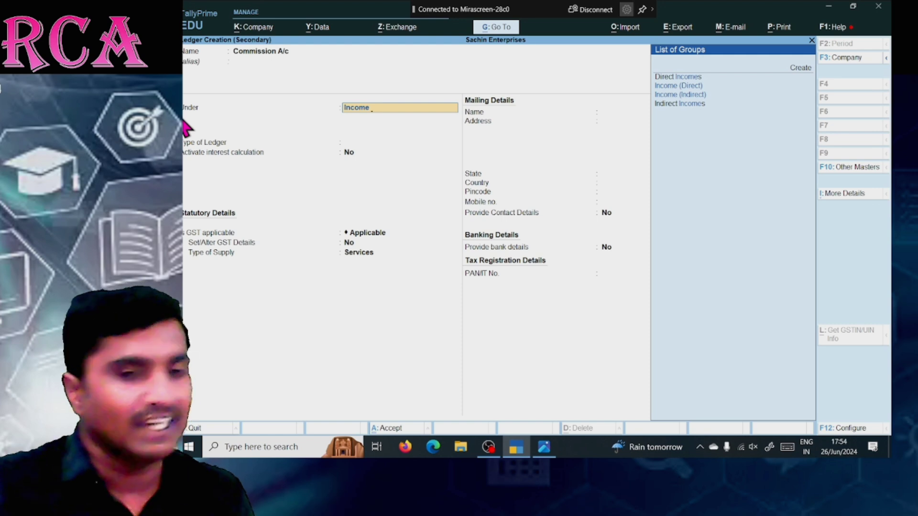
key(Down)
key(Down)
key(Down)
key(Return)
key(Return)
key(Return)
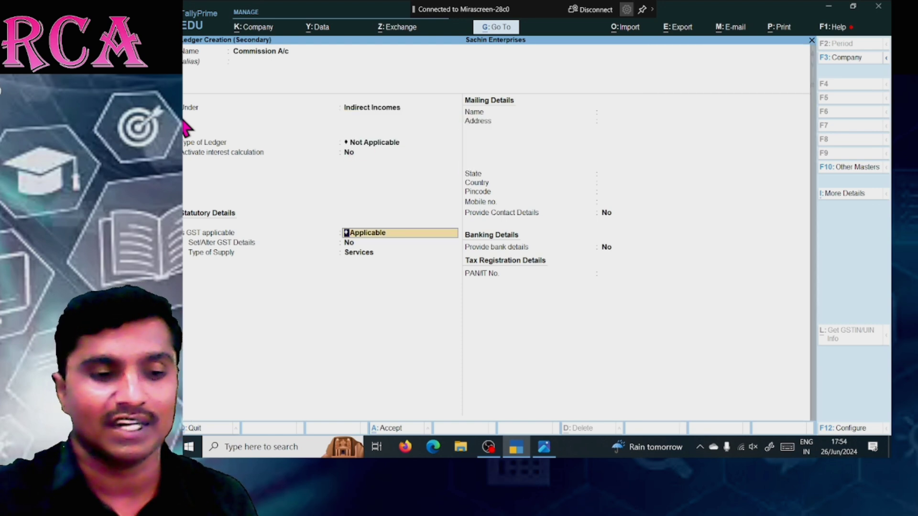
key(Return)
key(Return)
key(Return)
key(Return)
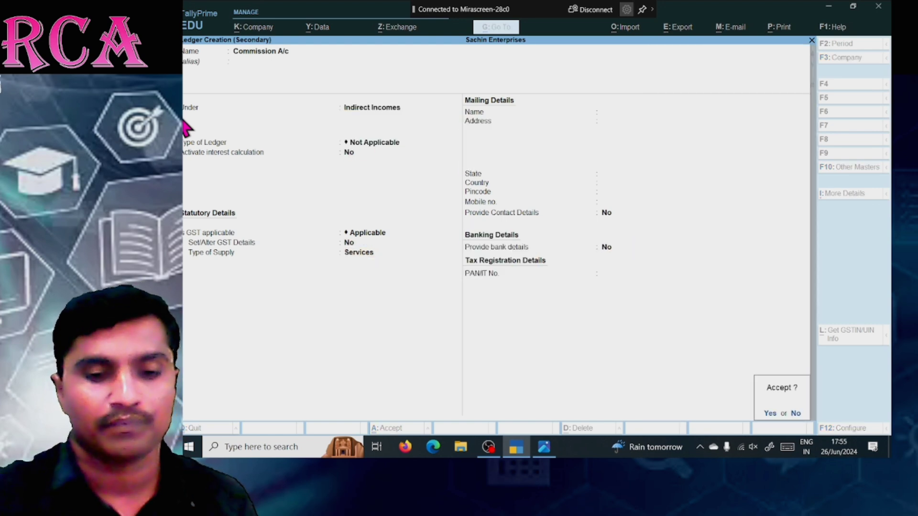
key(Return)
key(Return)
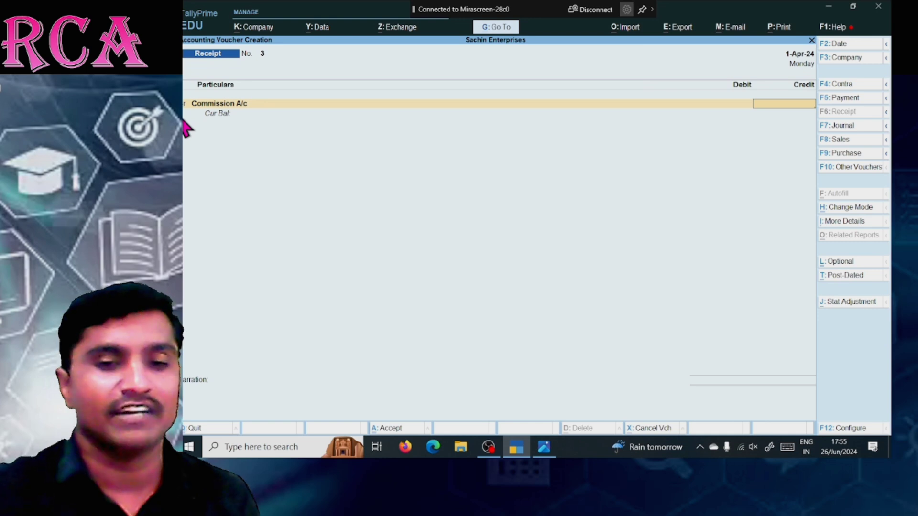
Recheck the commission amount in the assignment image, then credit Commission A/c with 5000
key(alt+Tab)
key(alt+Tab)
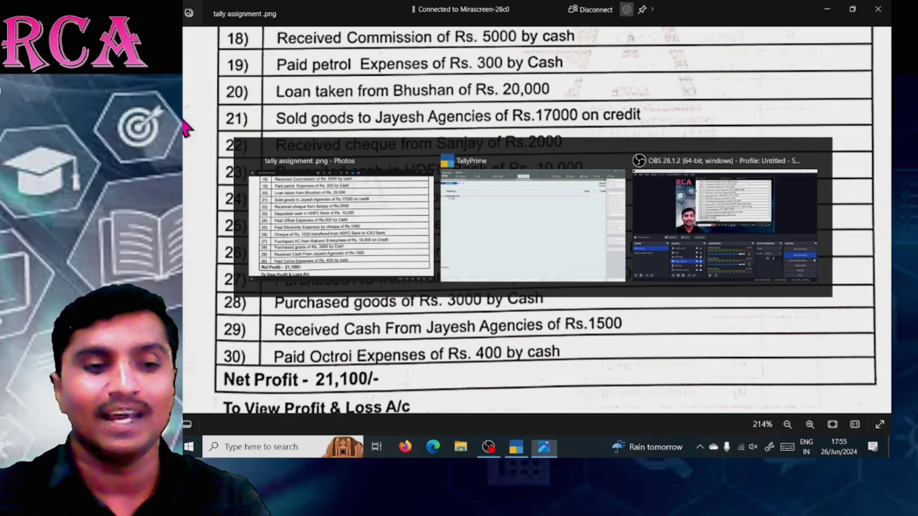
text(5000)
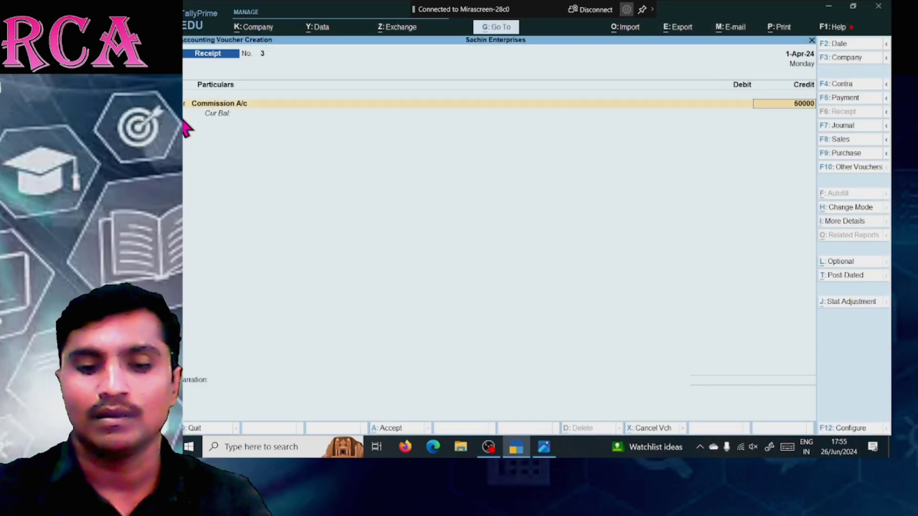
key(Return)
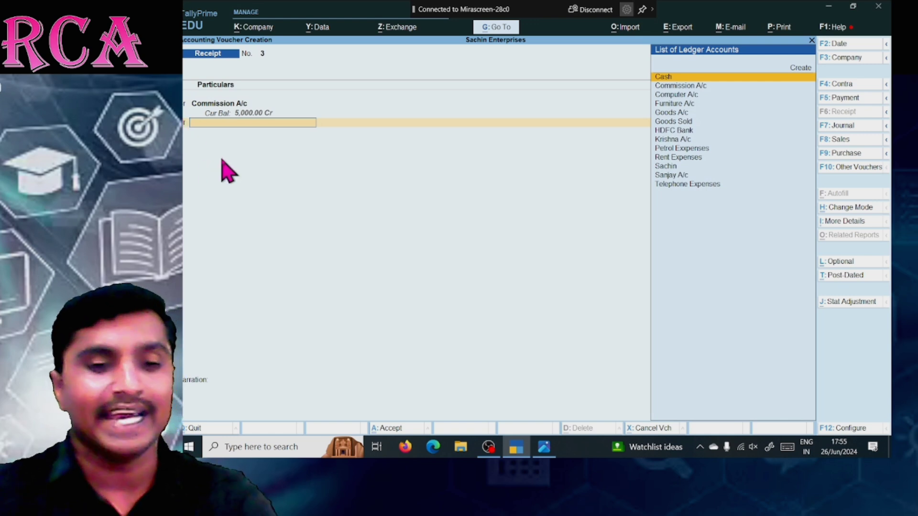
Debit Cash with 5000 in the receipt voucher, accepting the default party details
text(Cash)
key(Return)
key(Return)
key(Return)
key(Return)
key(Return)
key(Return)
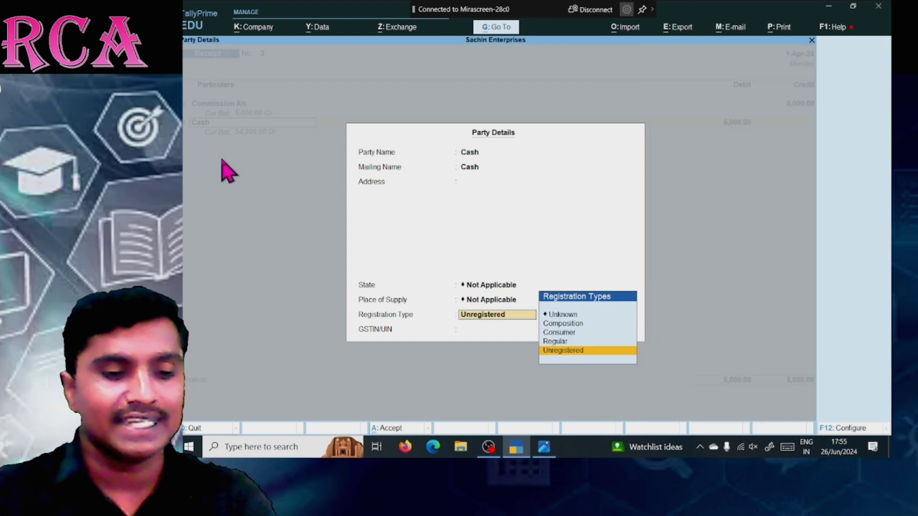
key(Return)
key(Return)
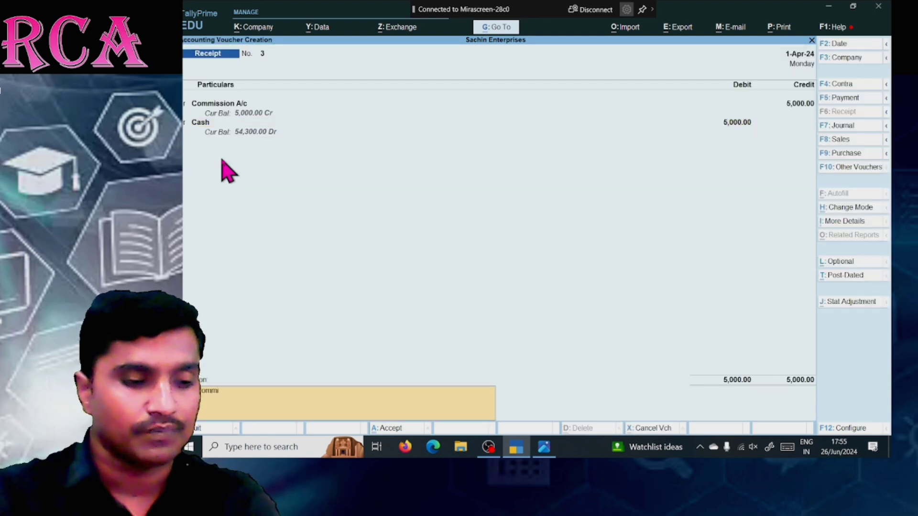
Complete the narration stating that commission of Rs 5000 was received in cash, and save the receipt voucher
text(commissio r)
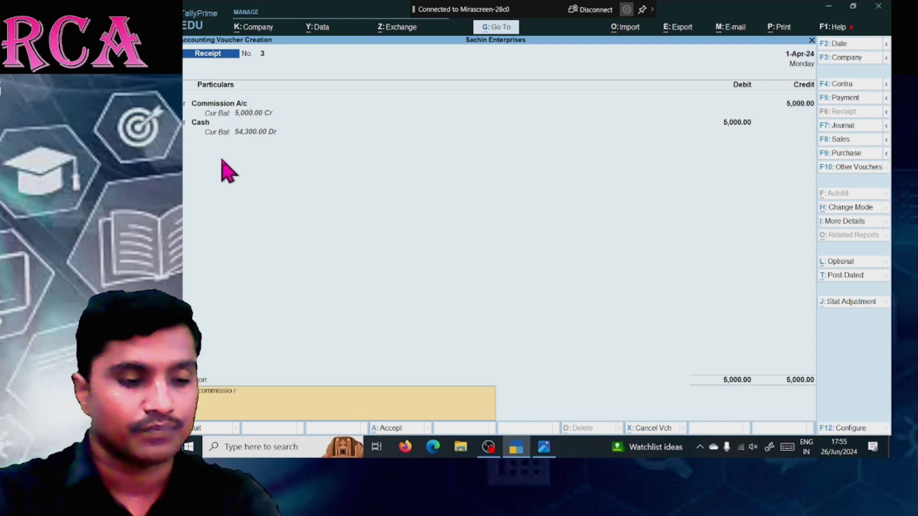
key(BackSpace)
key(BackSpace)
text(n recei)
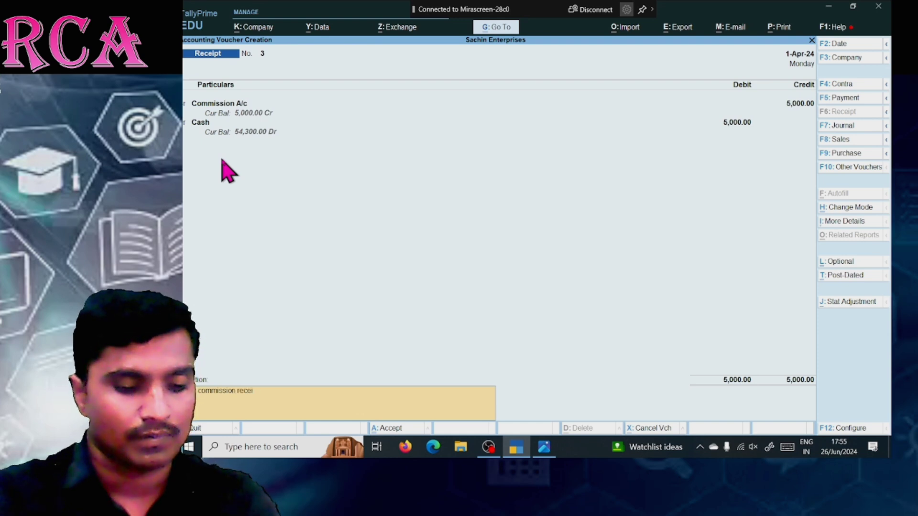
text(wved in c)
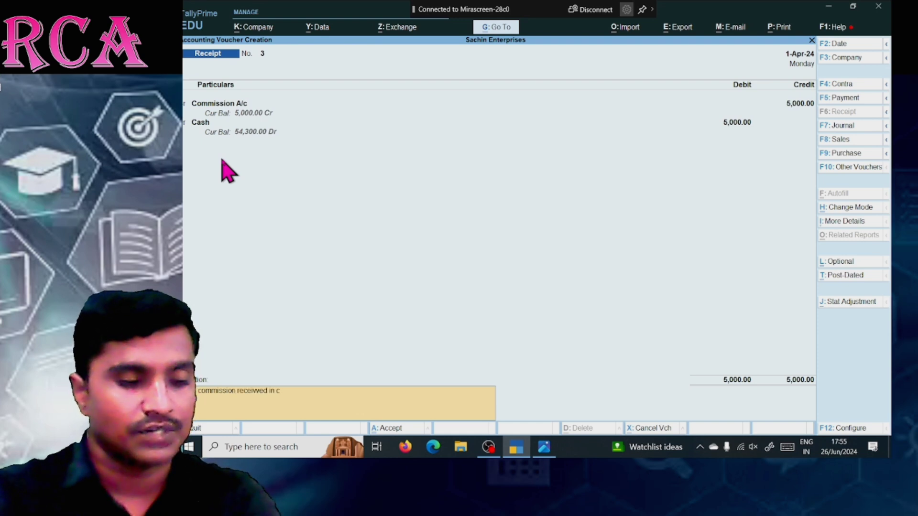
text(ash od)
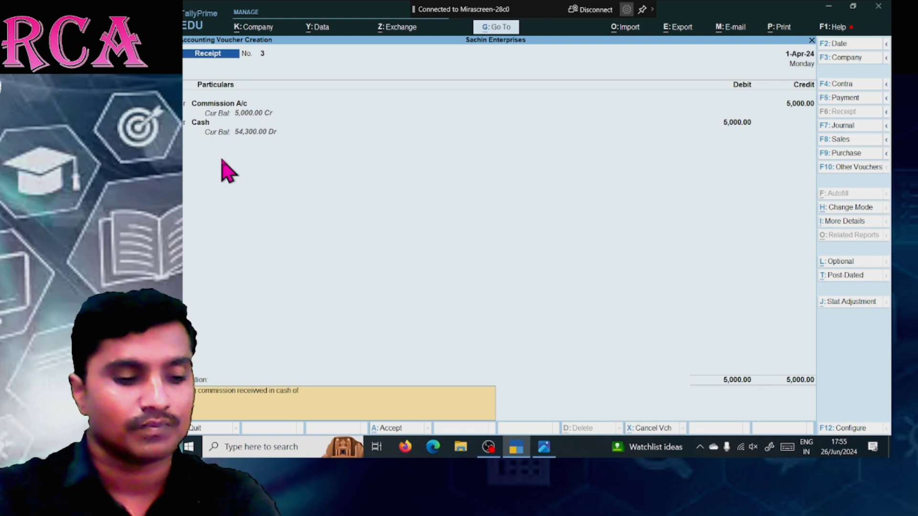
text( Rs 5000)
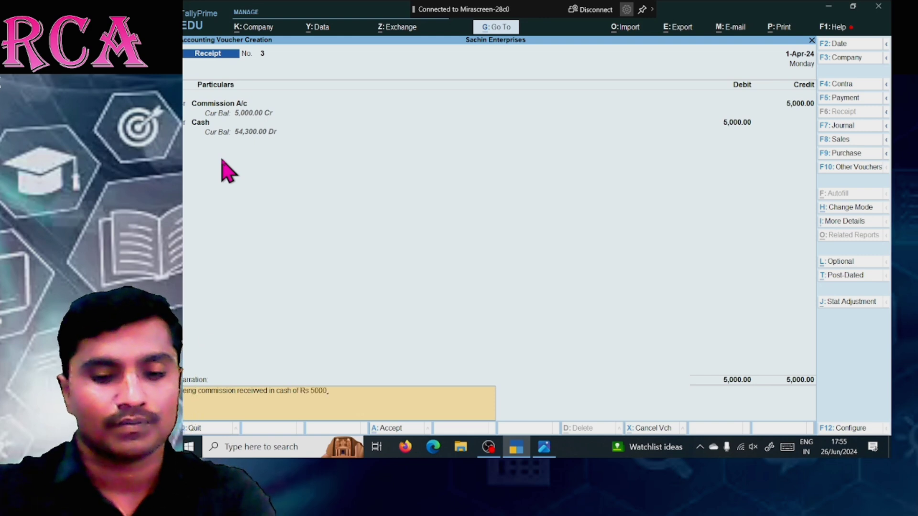
key(Return)
key(Return)
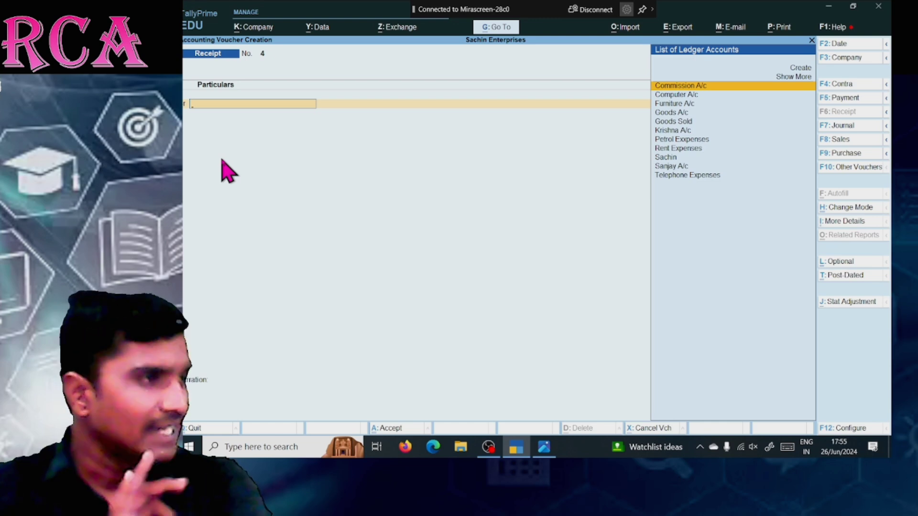
Check transaction 19 in the assignment image, then start a payment voucher debiting Petrol Exxpenses with 300
key(alt+Tab)
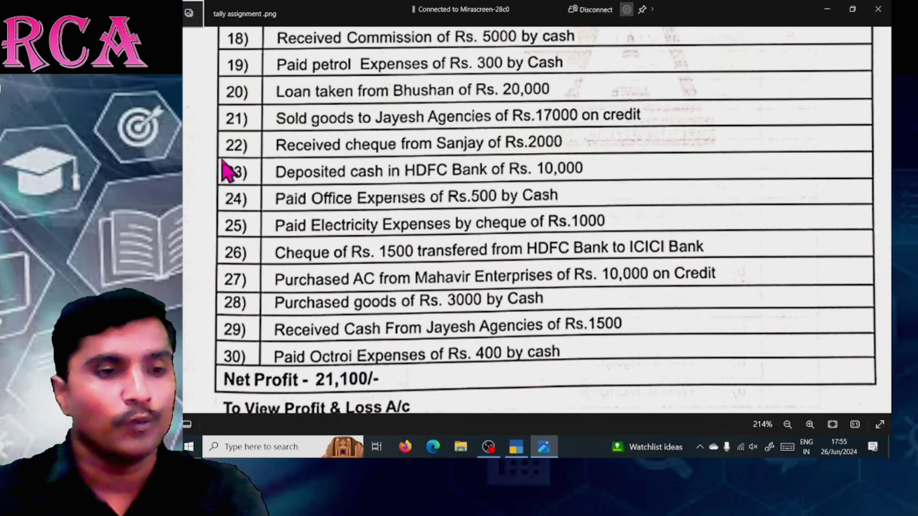
scroll(228, 171, down, 1)
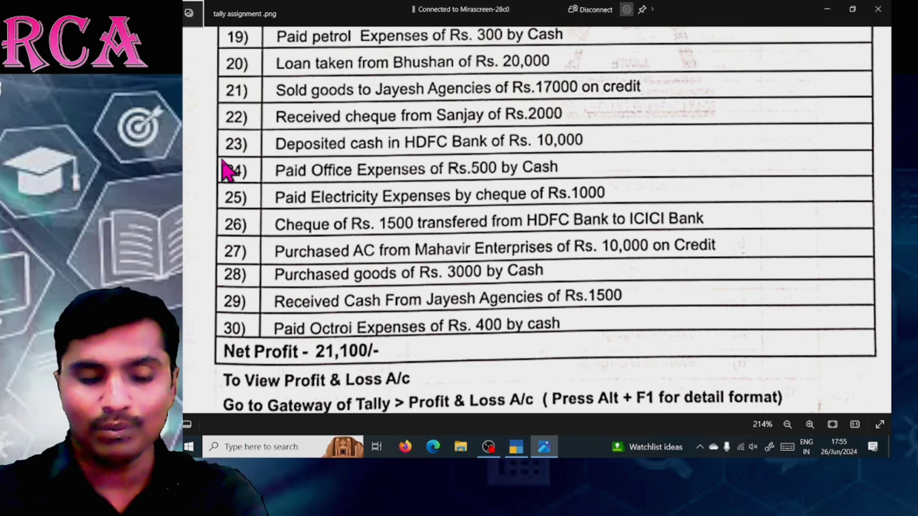
key(alt+Tab)
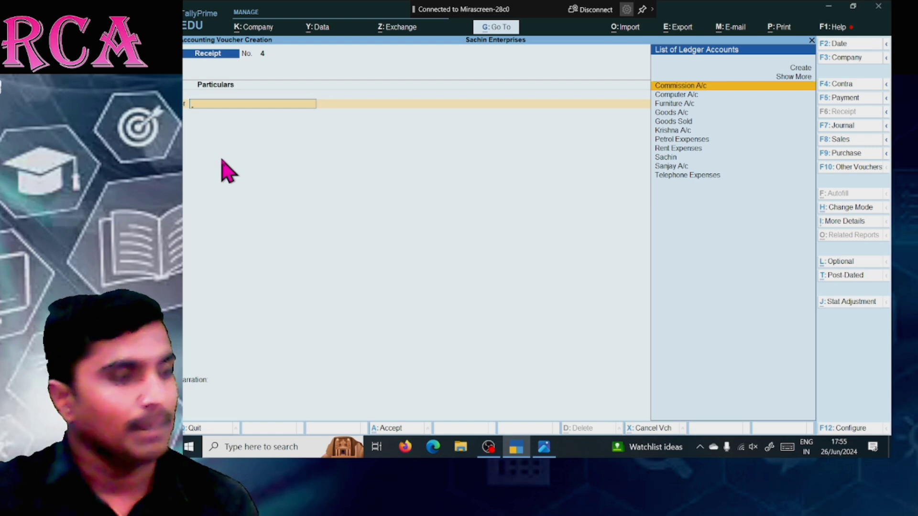
key(F5)
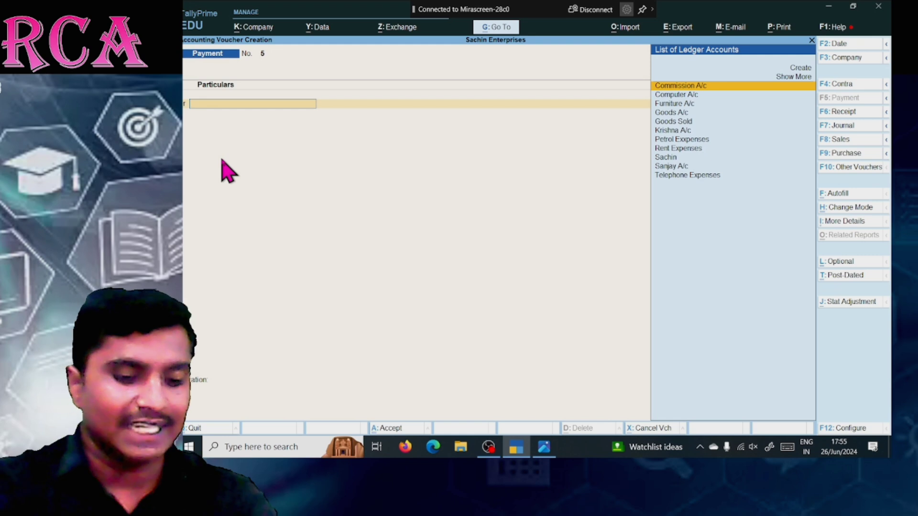
text(Pet)
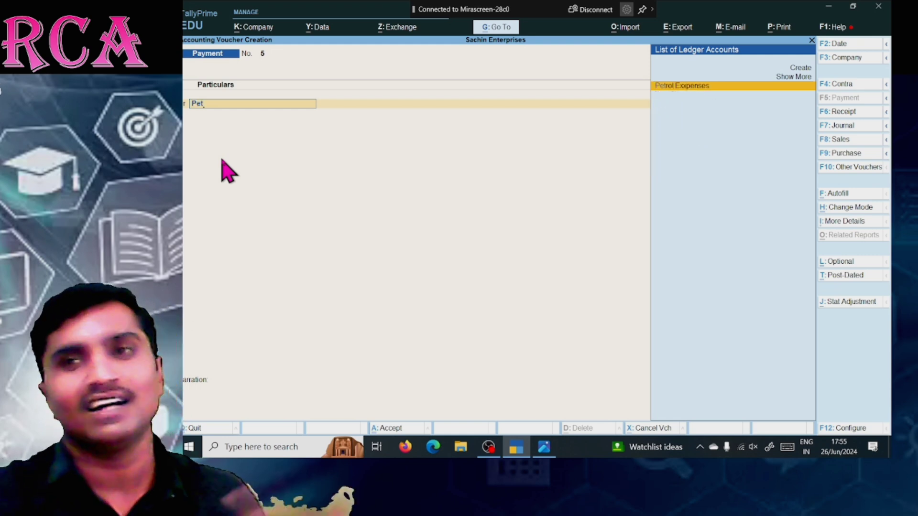
key(Return)
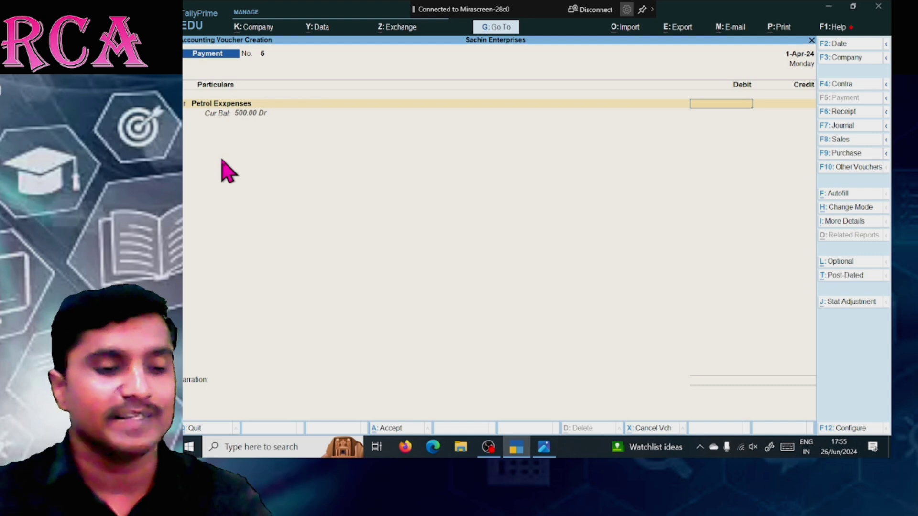
key(alt+Tab)
key(alt+Tab)
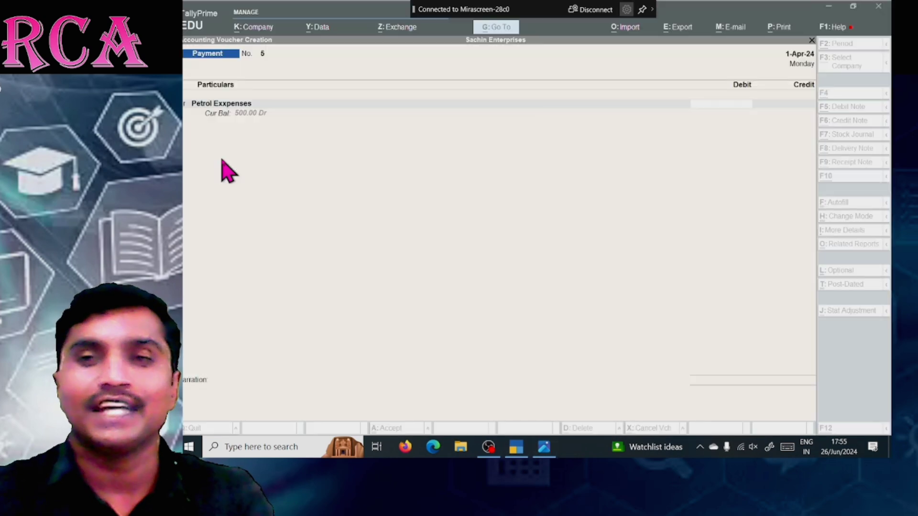
text(300)
key(Return)
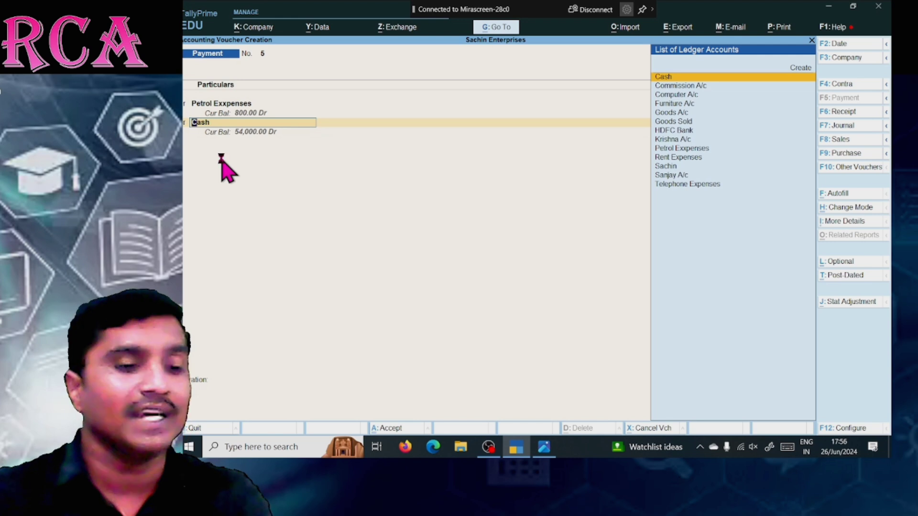
Credit Cash with 300 in the payment voucher and accept the default details up to the narration
key(Return)
key(Return)
key(Return)
key(Return)
key(Return)
key(Return)
key(Return)
key(Return)
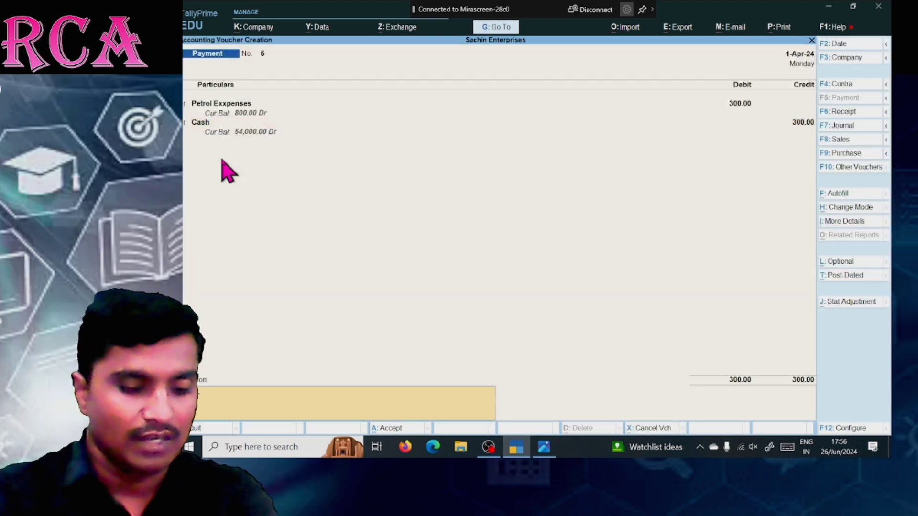
Enter the narration "Being petrol exp paid by cash" and save the payment voucher
text(Being petrol exp p)
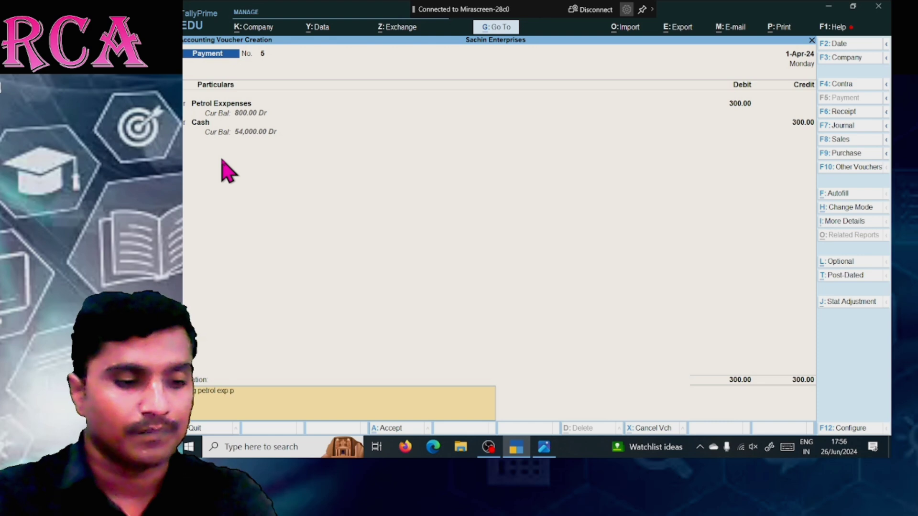
text(aid by cash)
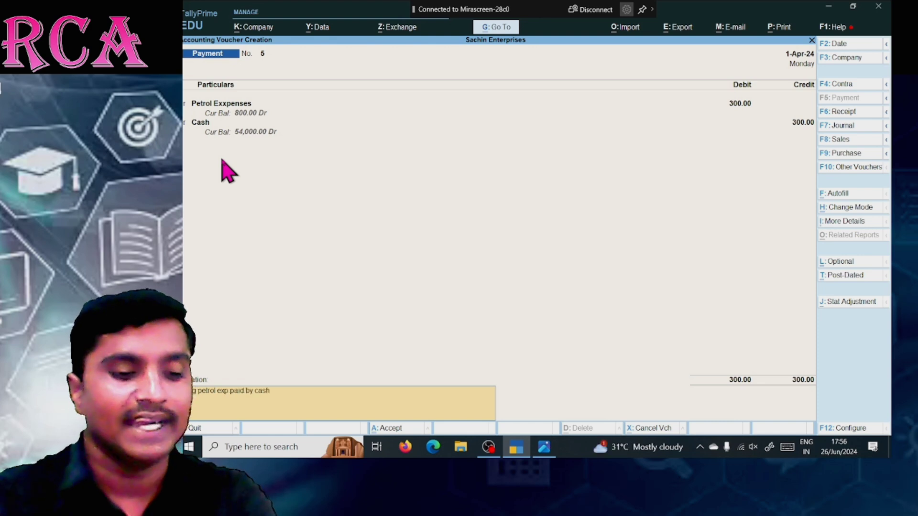
key(Return)
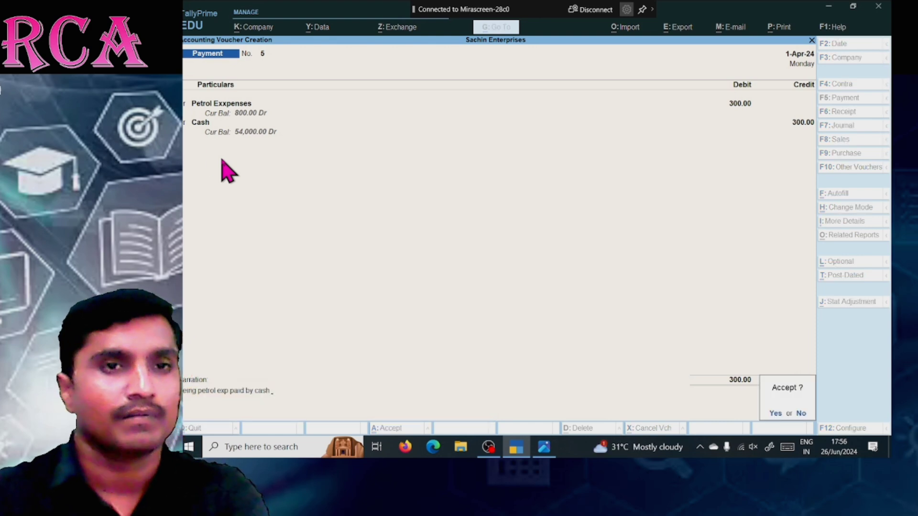
key(Return)
Read transaction 20 in the assignment image and start a receipt voucher for the loan taken
key(alt+Tab)
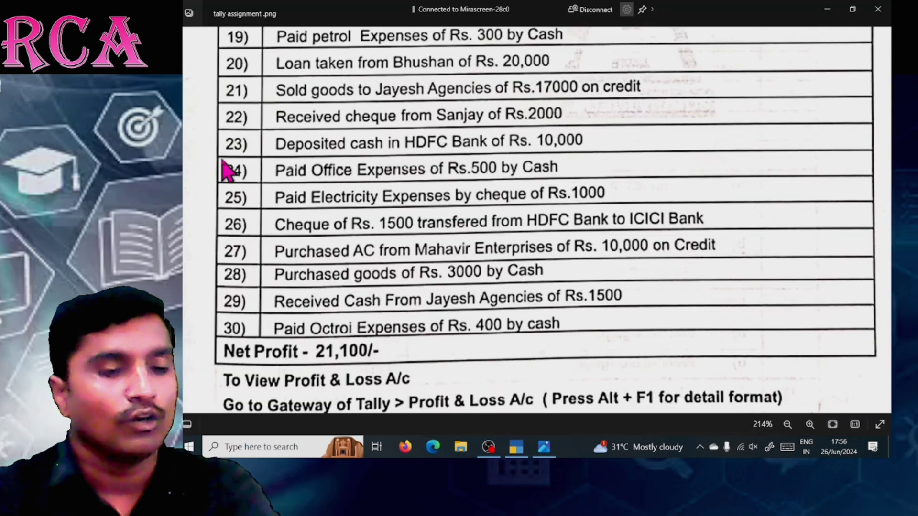
scroll(222, 170, down, 1)
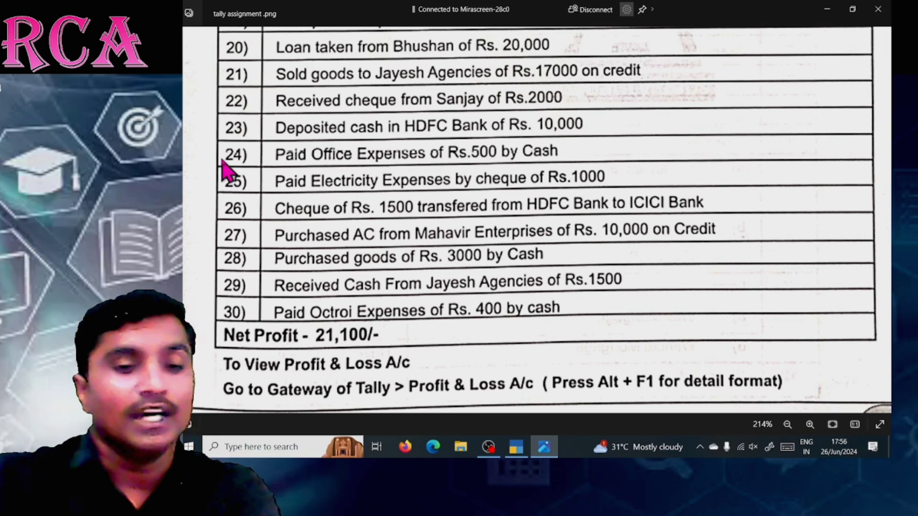
key(alt+Tab)
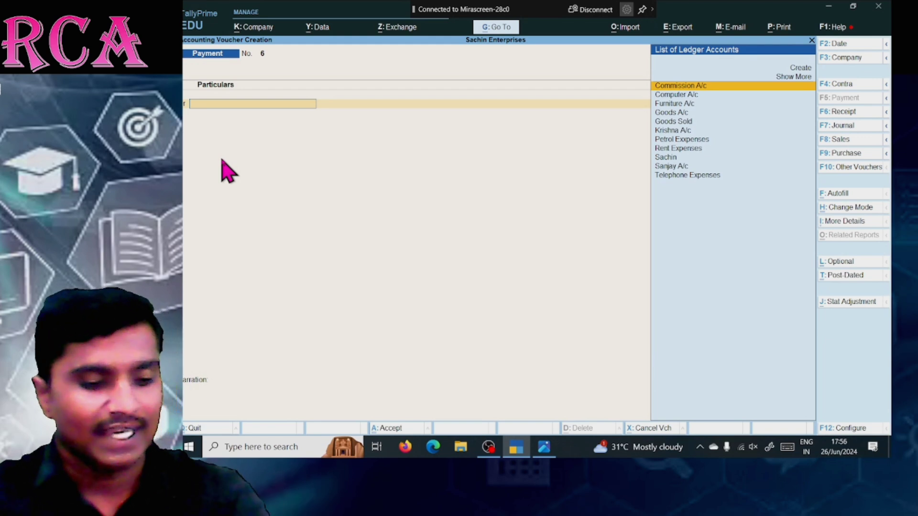
key(F6)
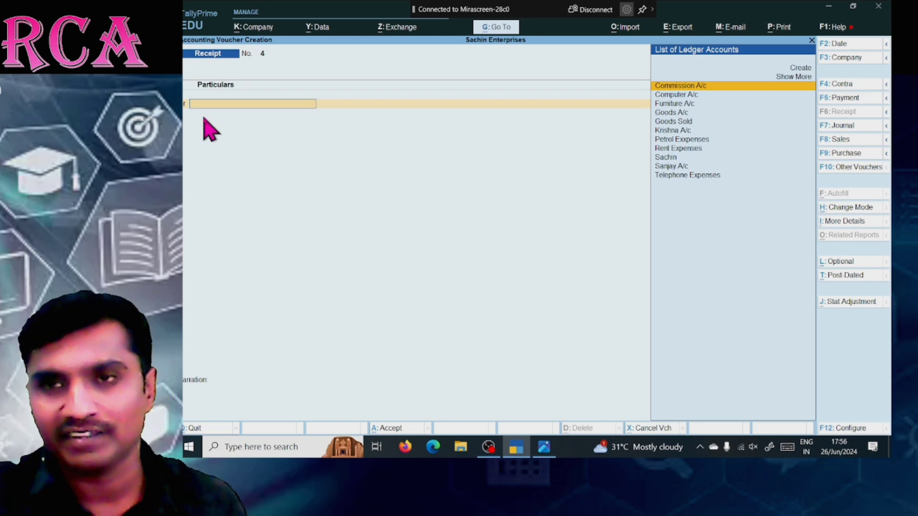
key(alt+Tab)
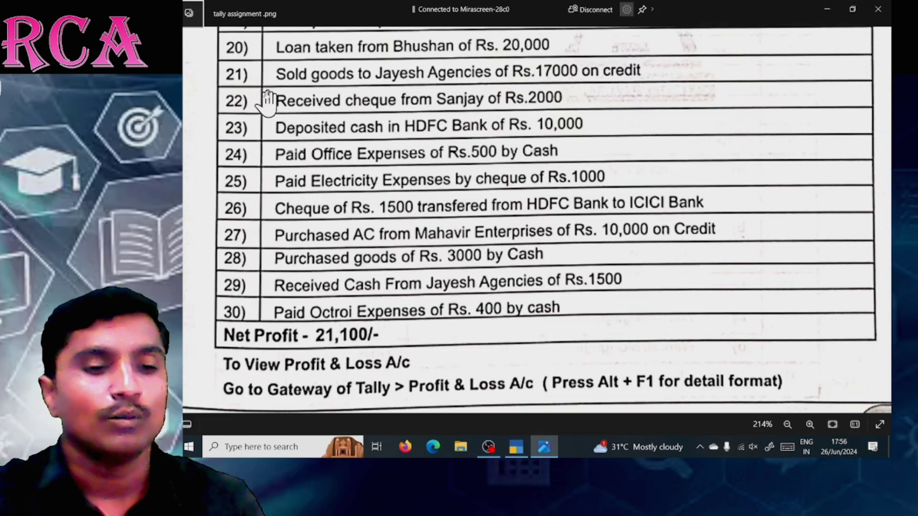
key(alt+Tab)
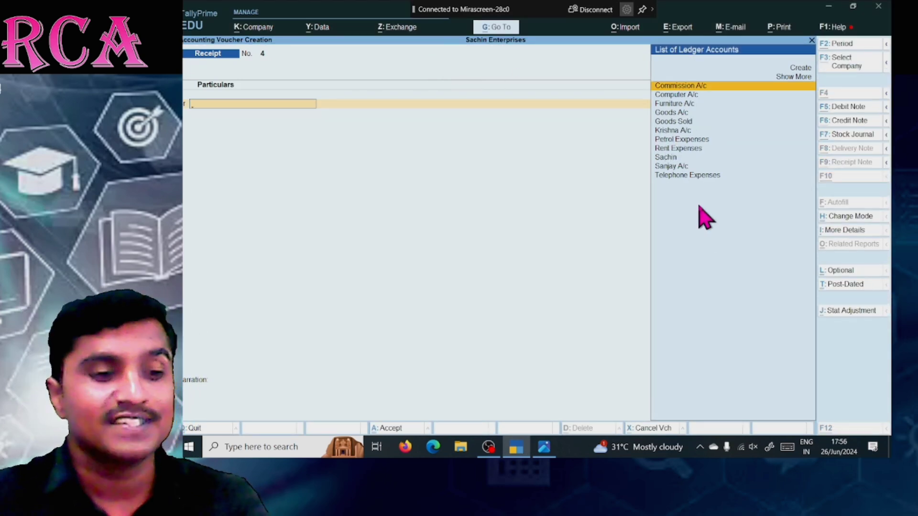
Begin creating a ledger from the receipt voucher, named after the lender in transaction 20 plus A/c, with no alias
key(alt+c)
text(Bhushan a)
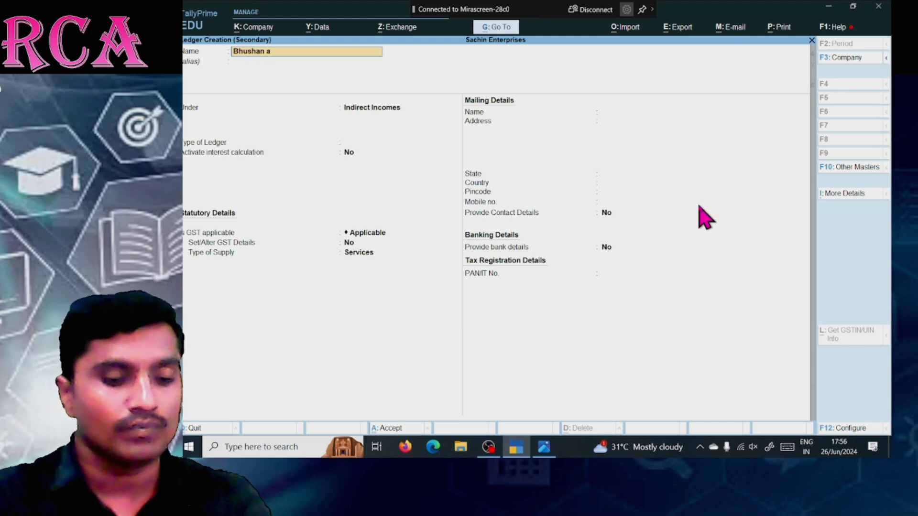
text(/c)
key(Return)
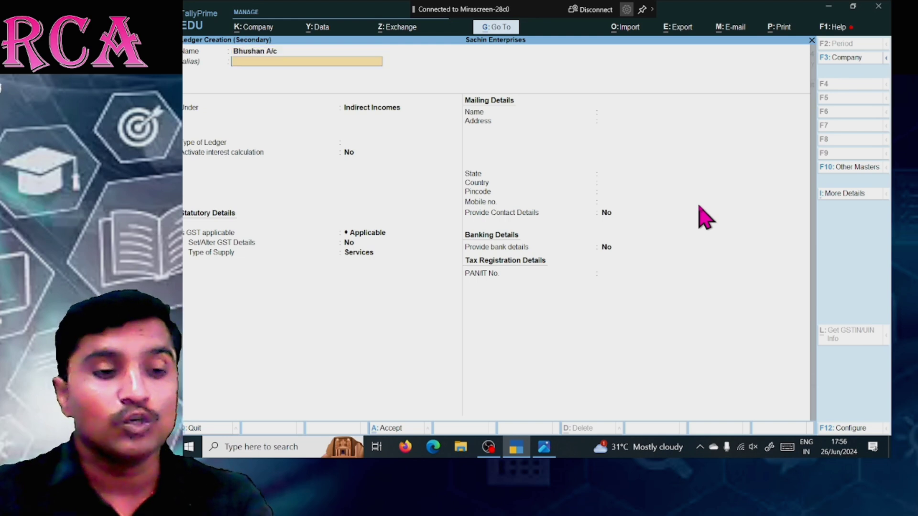
key(Return)
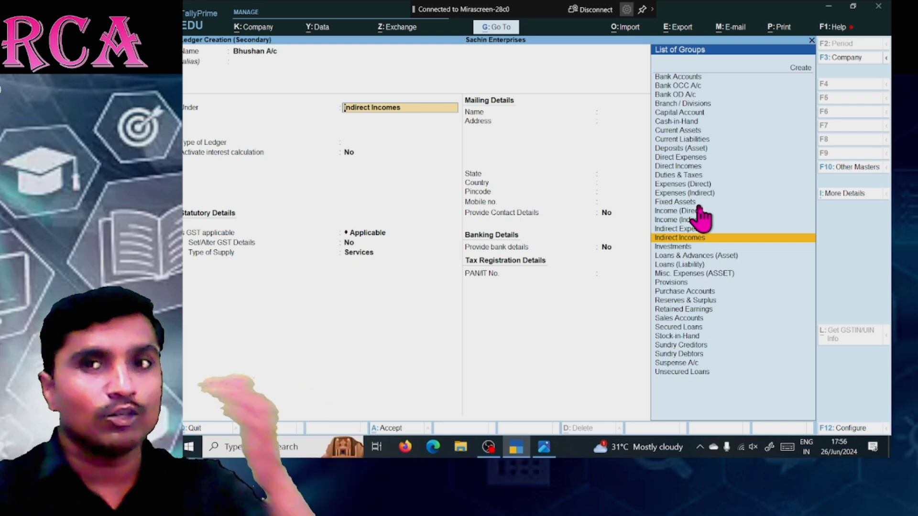
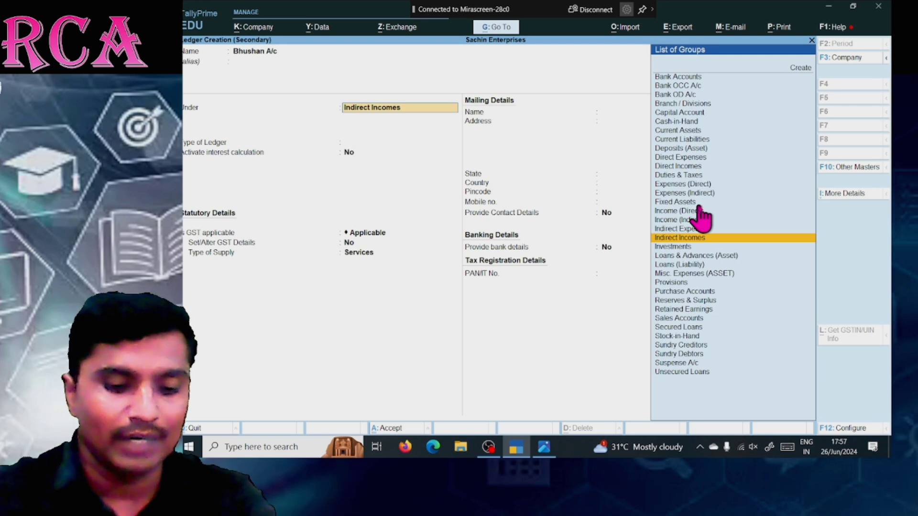
Place the lender's ledger under the Unsecured Loans group
text(Loa)
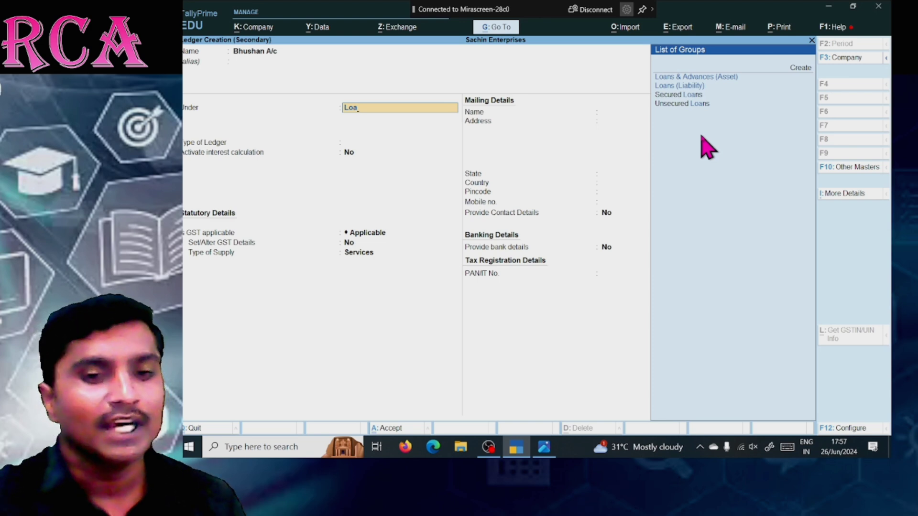
key(Down)
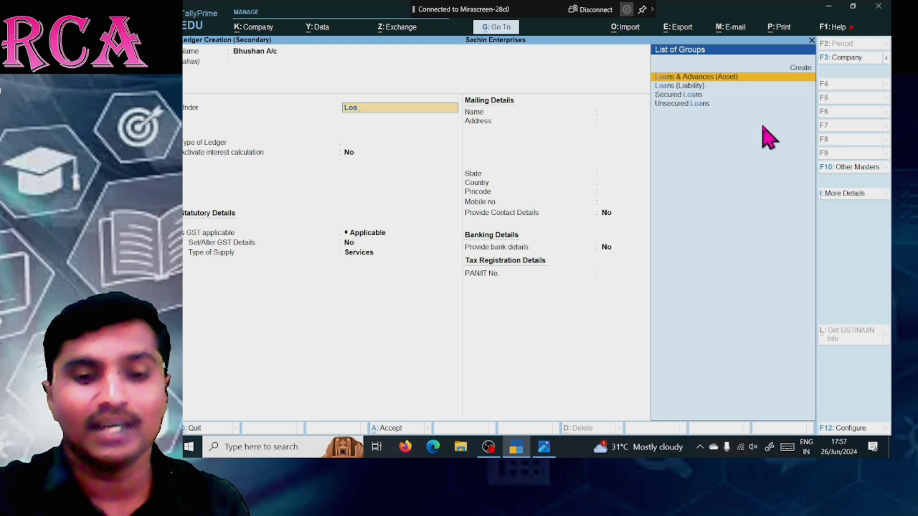
key(Down)
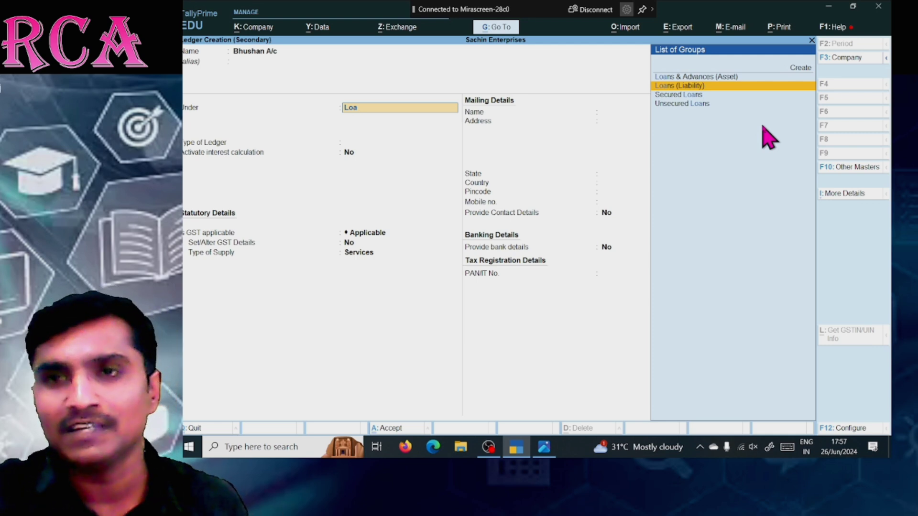
key(Down)
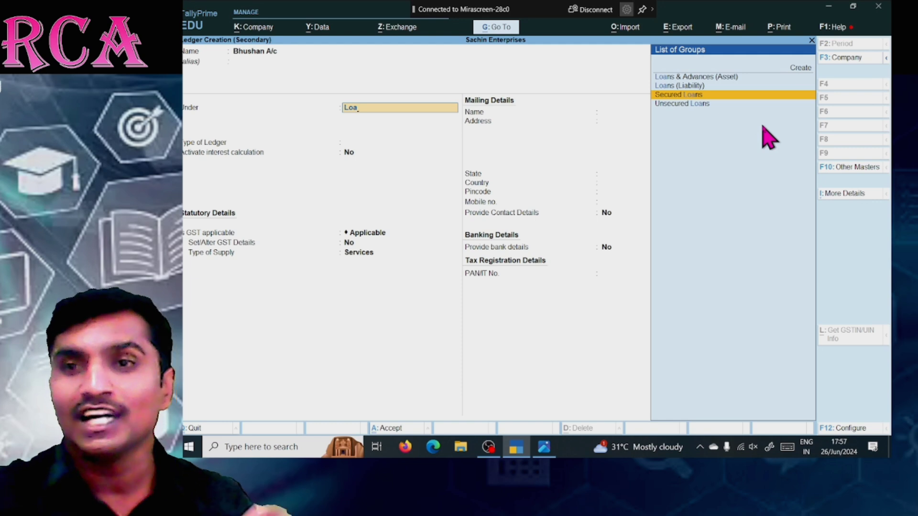
key(Down)
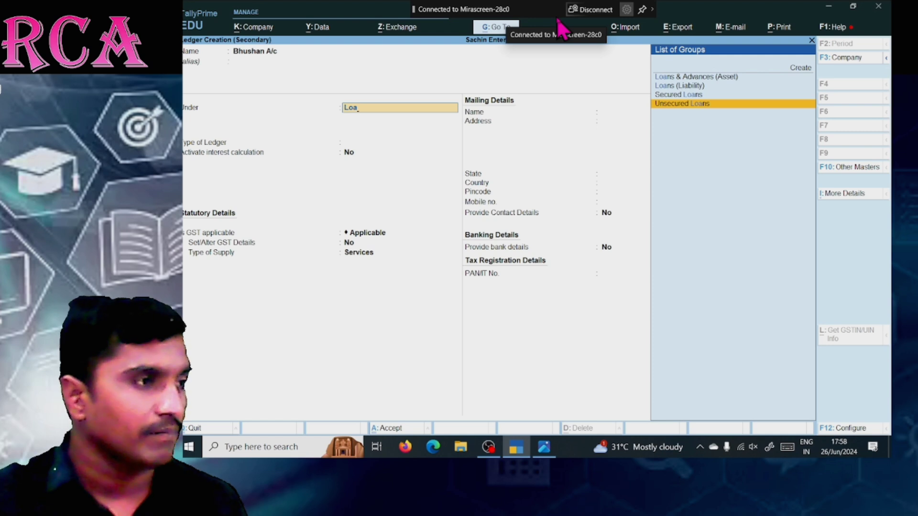
key(Return)
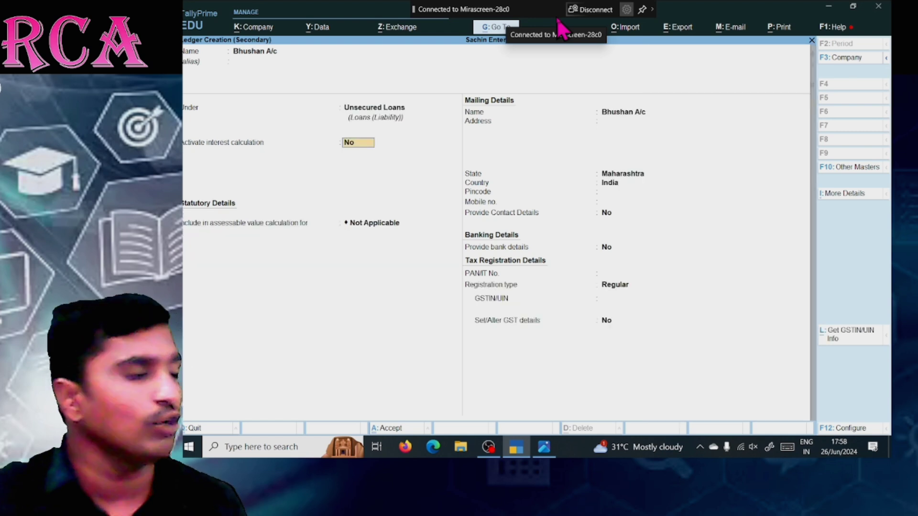
Keep the remaining interest, mailing, banking and tax details at their defaults and save the lender's ledger
key(Return)
key(Return)
key(Return)
key(Return)
key(Return)
key(Return)
key(Return)
key(Return)
key(Return)
key(Return)
key(Return)
key(Return)
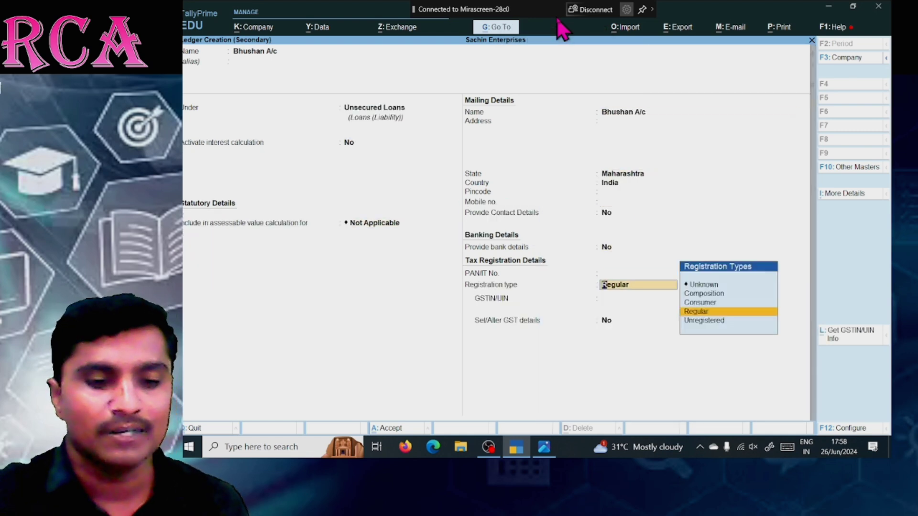
key(Return)
key(Return)
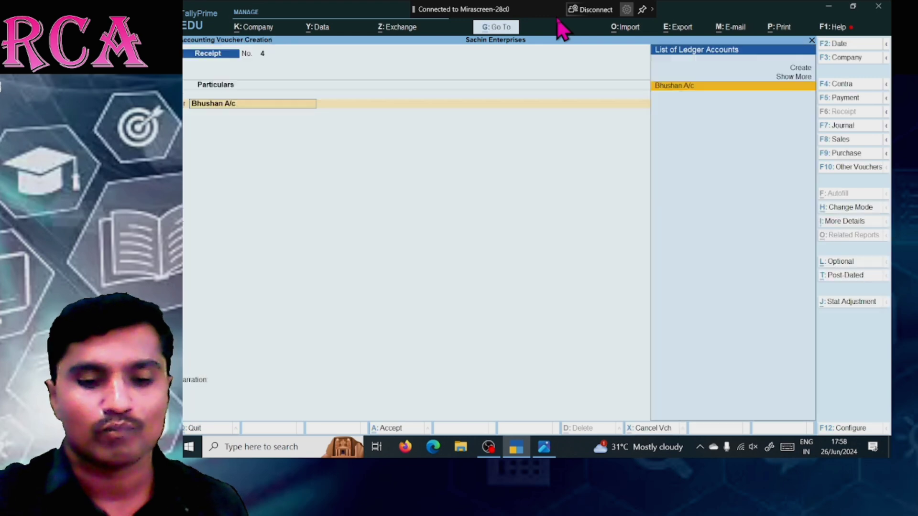
Credit the lender's account with 20000 in the receipt voucher, as given in transaction 20
key(Return)
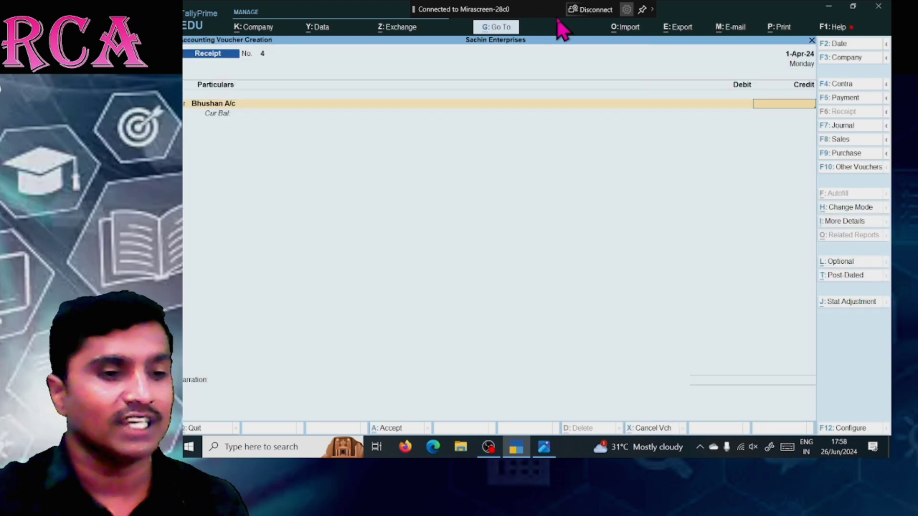
key(alt+Tab)
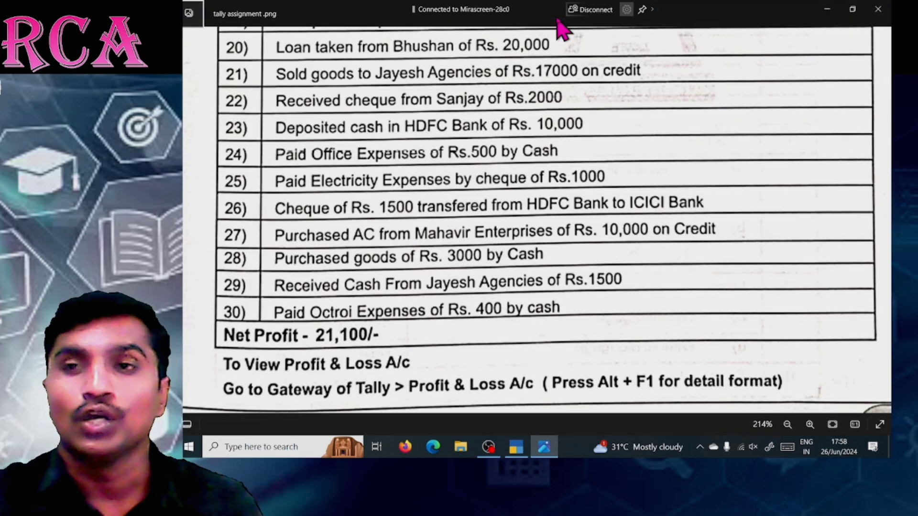
key(alt+Tab)
text(20000)
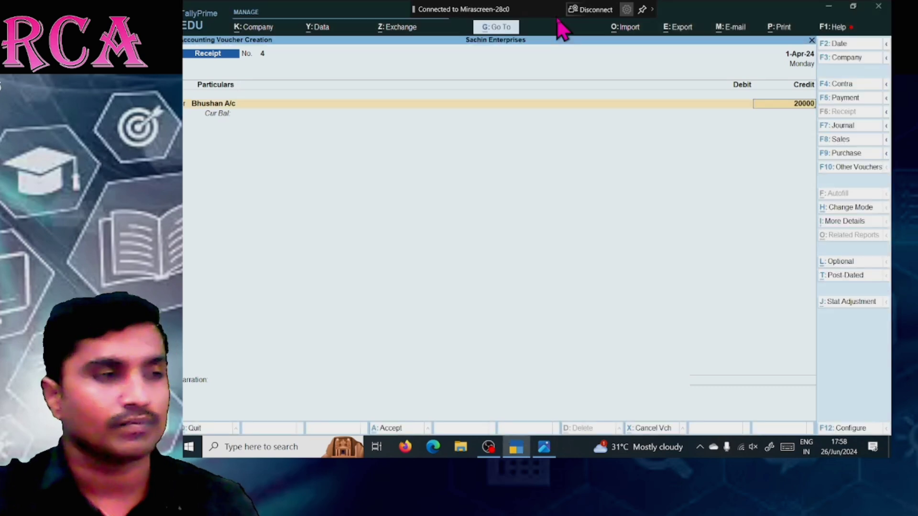
key(Return)
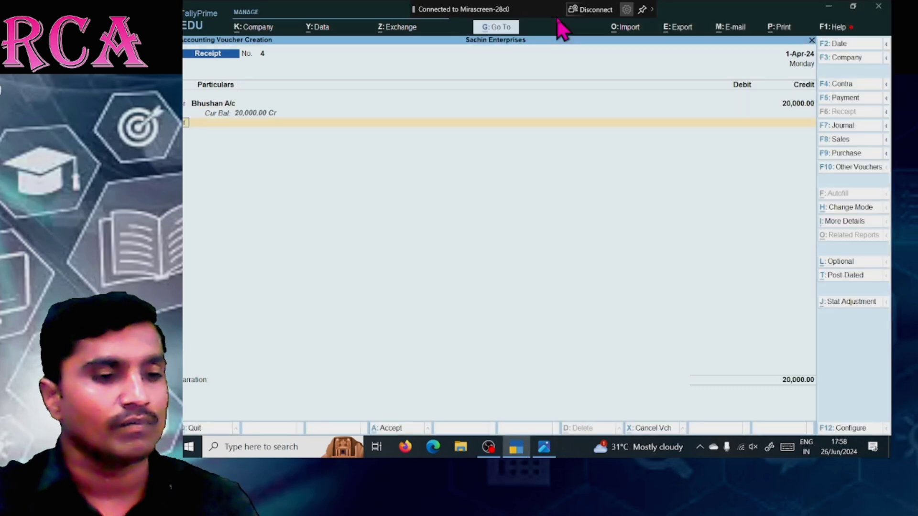
Debit Cash for the full 20,000 with default party details and save the receipt voucher without a narration
key(alt+Tab)
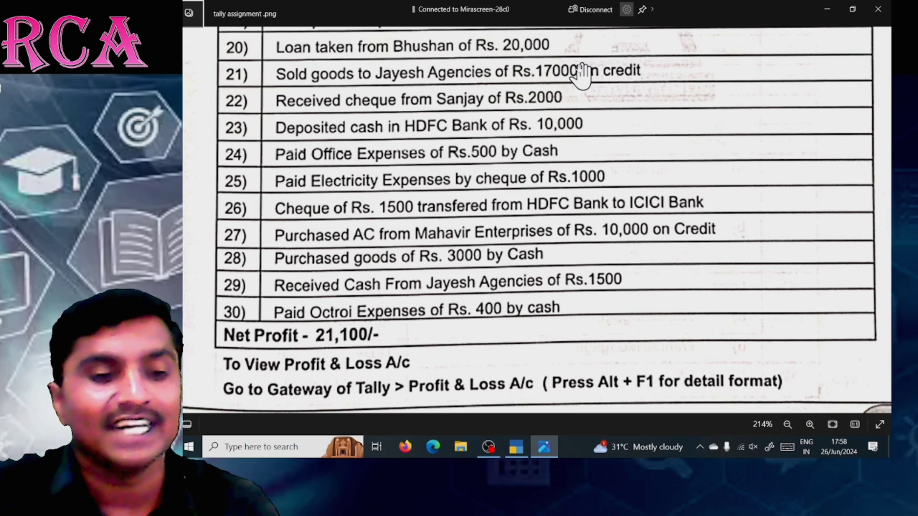
key(alt+Tab)
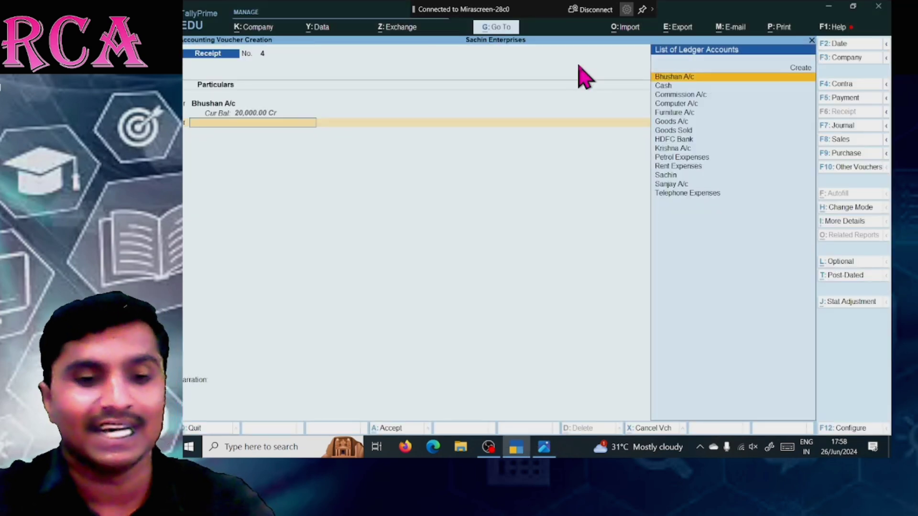
text(Cas)
key(Return)
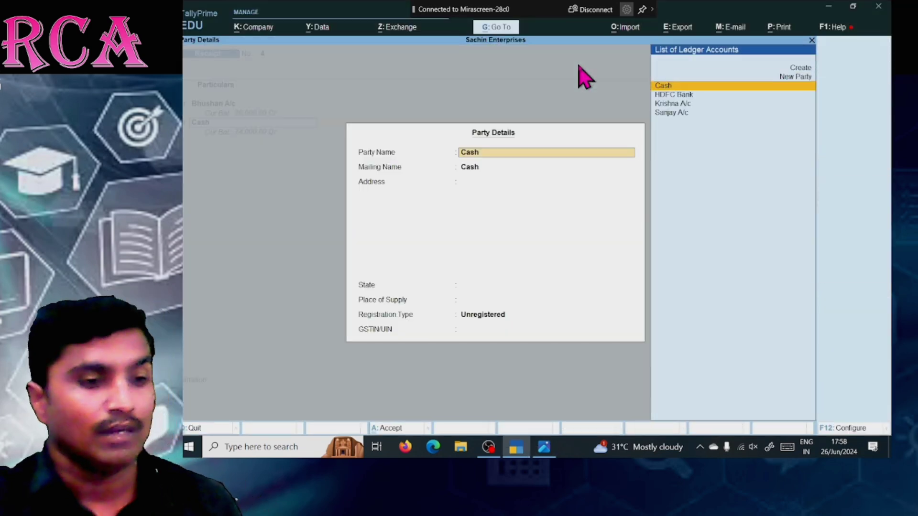
key(Return)
key(Return)
key(Return)
key(Return)
key(Return)
key(Return)
key(Return)
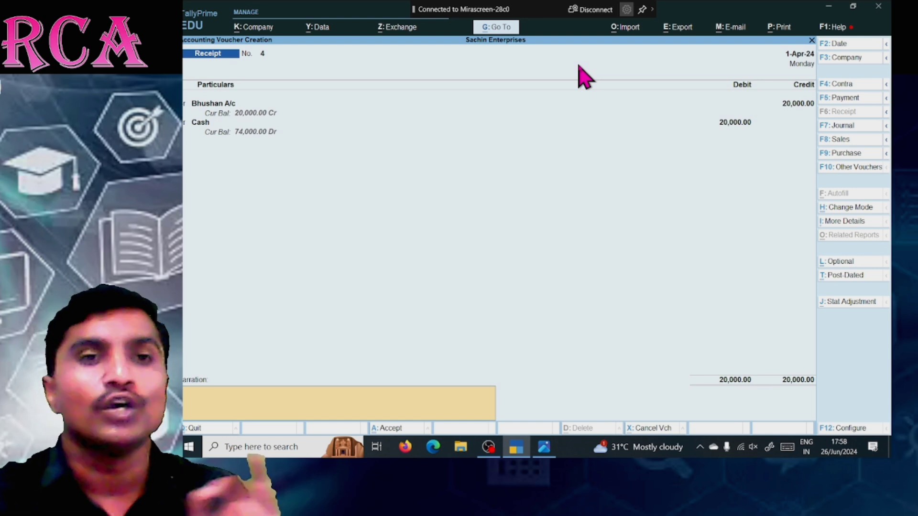
key(Return)
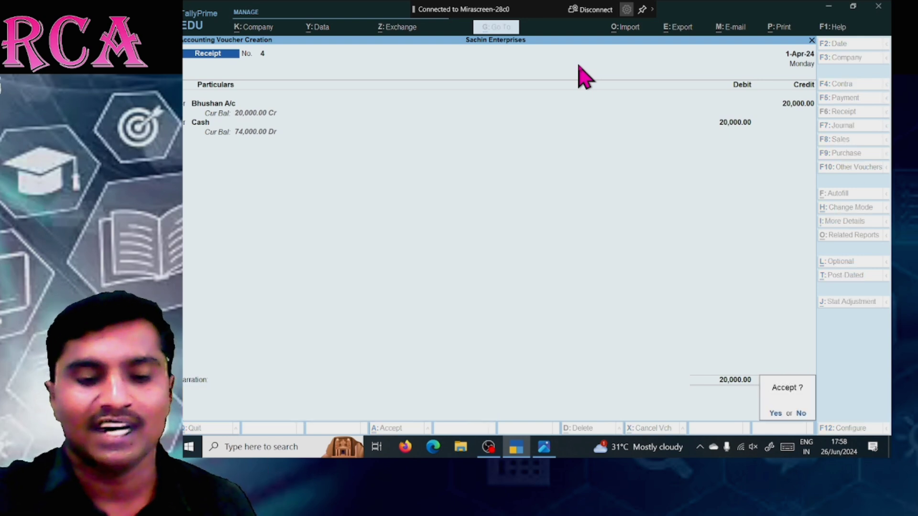
key(y)
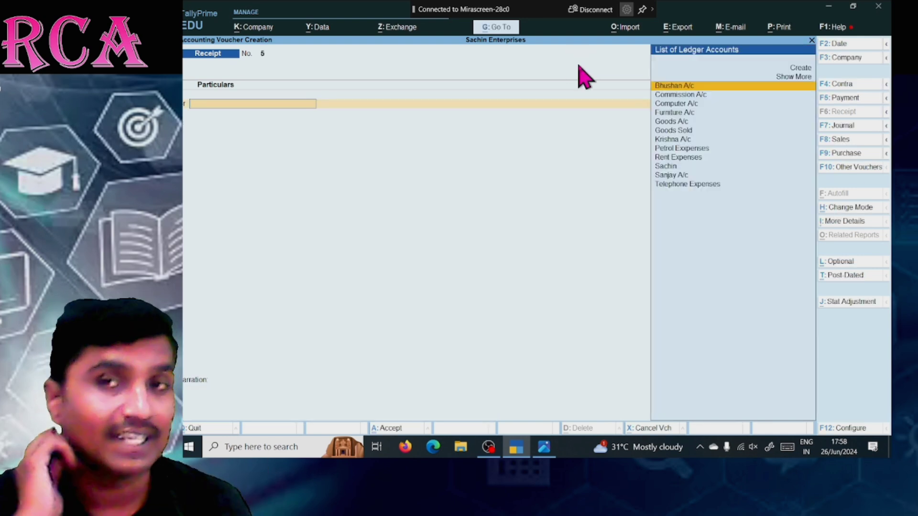
Read transaction 21 in the assignment image and start a sales voucher in As Voucher mode
key(alt+Tab)
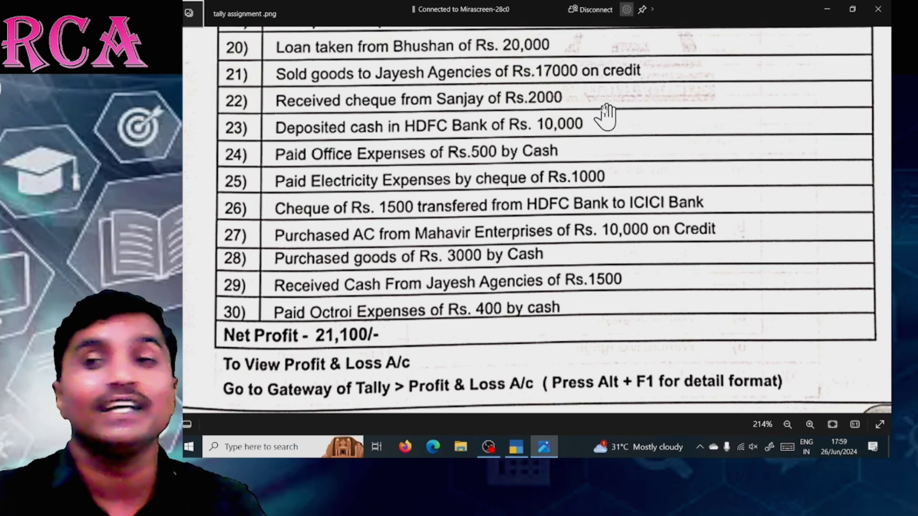
key(alt+Tab)
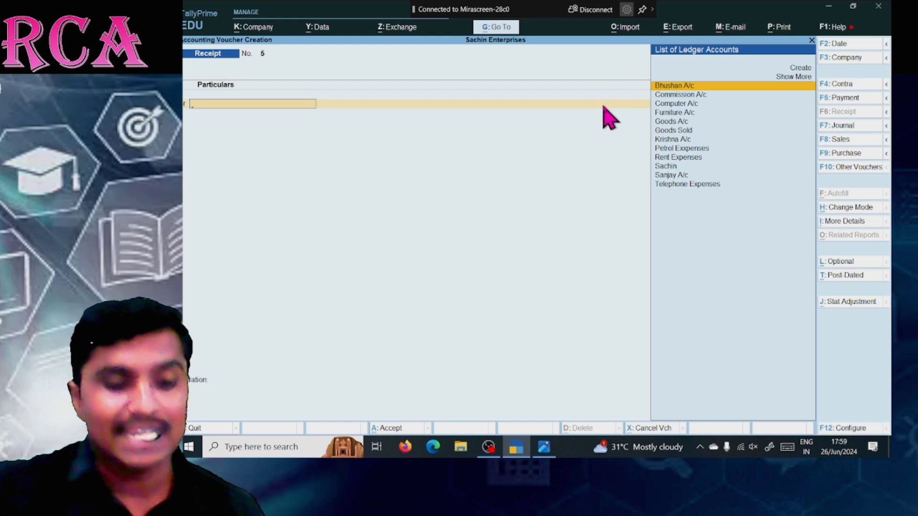
key(F8)
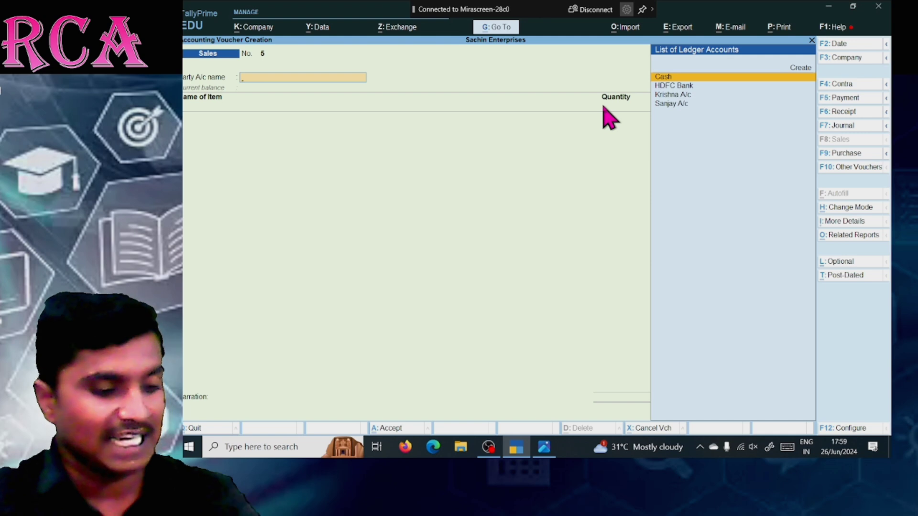
text(H)
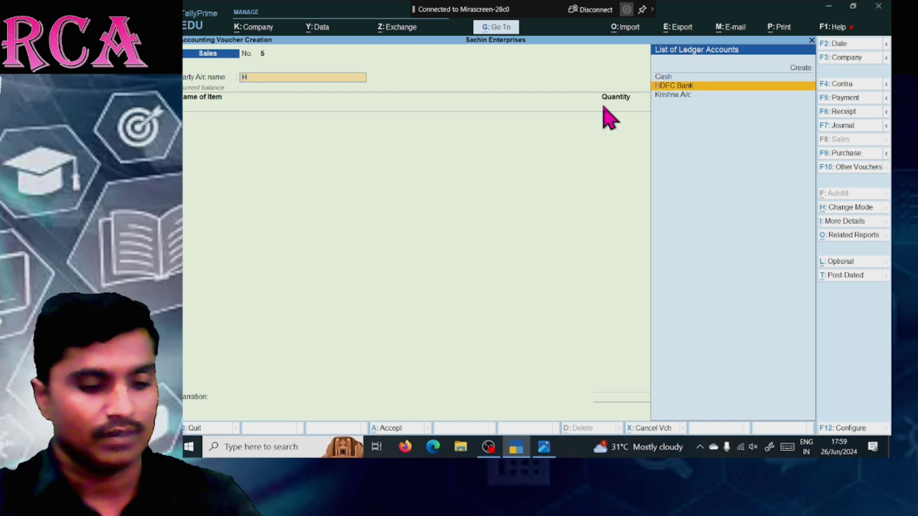
key(ctrl+h)
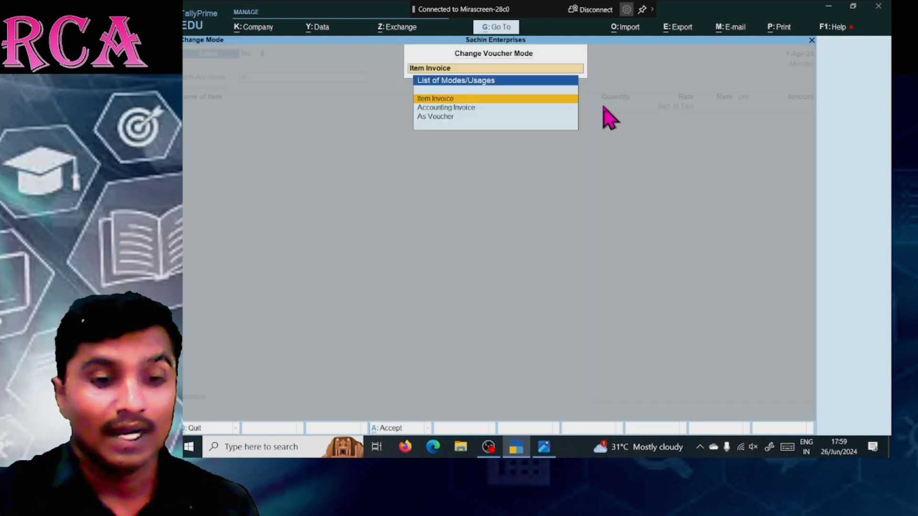
key(Down)
key(Down)
key(Return)
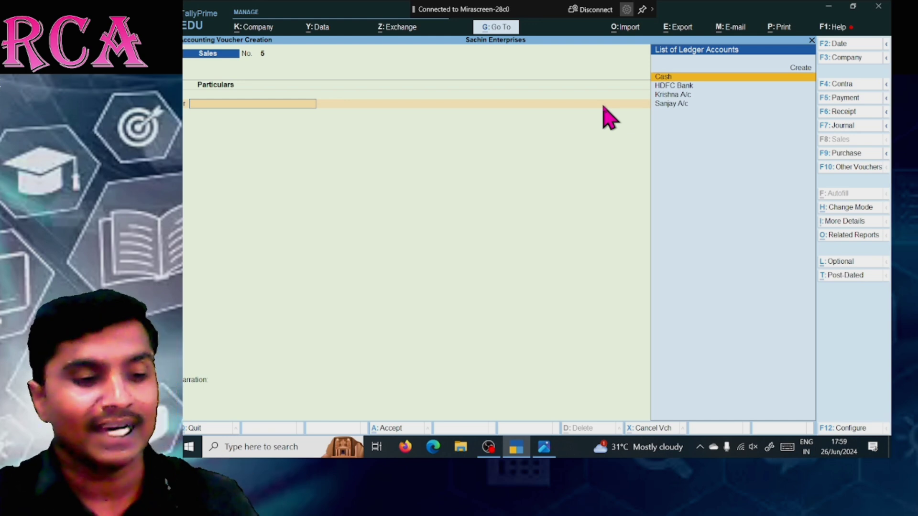
Begin creating a ledger from the sales voucher, named Jayesh Agencies as in transaction 21, with no alias
key(alt+Tab)
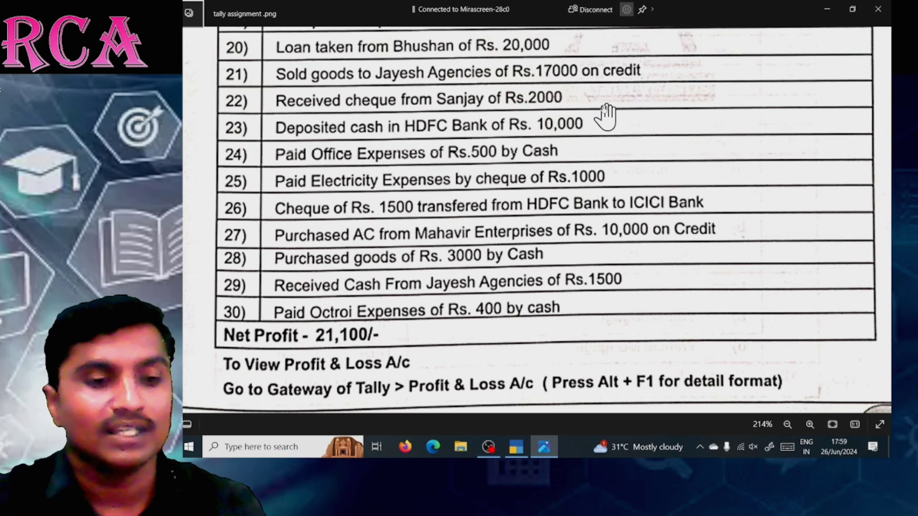
key(alt+Tab)
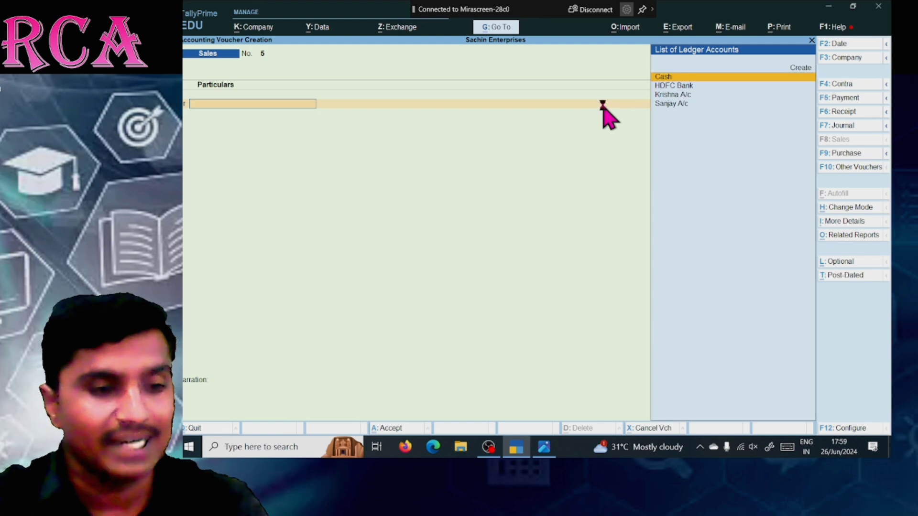
key(alt+c)
text(Jaye)
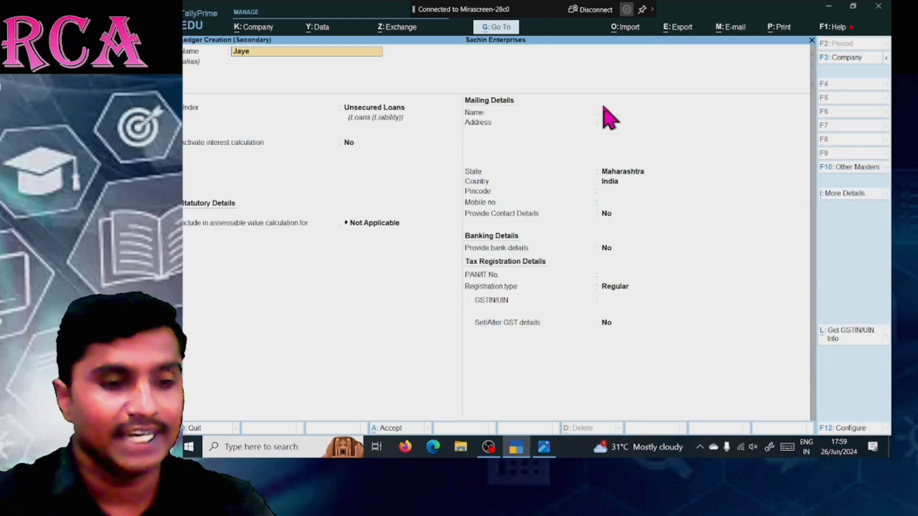
text(sh Age)
key(BackSpace)
key(alt+Tab)
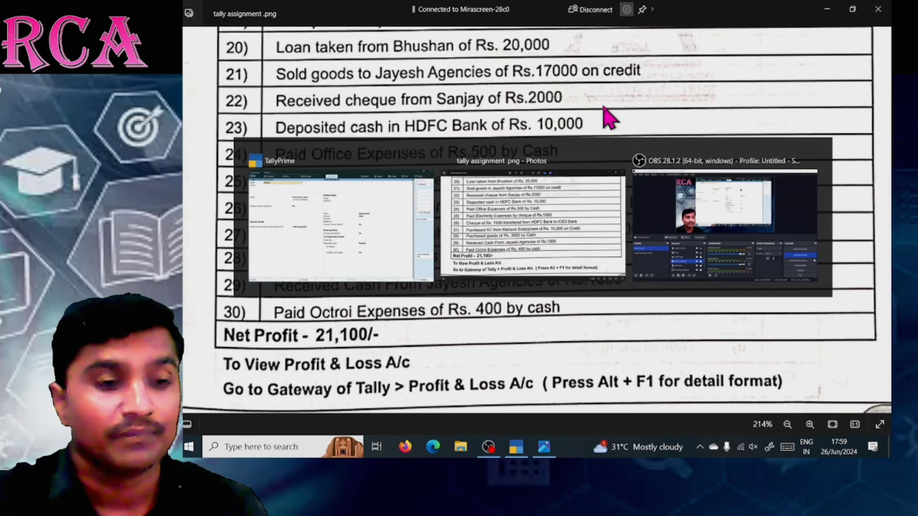
key(alt+Tab)
text(Agencie)
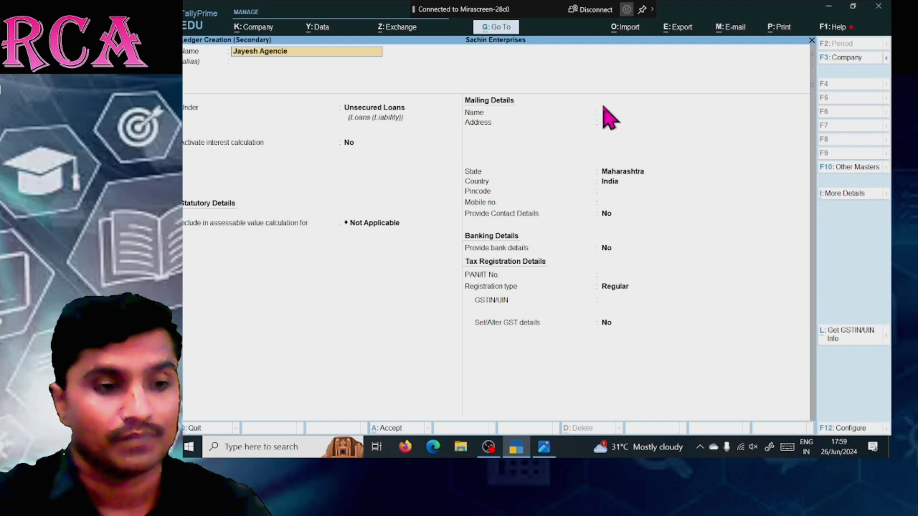
text(s)
key(Return)
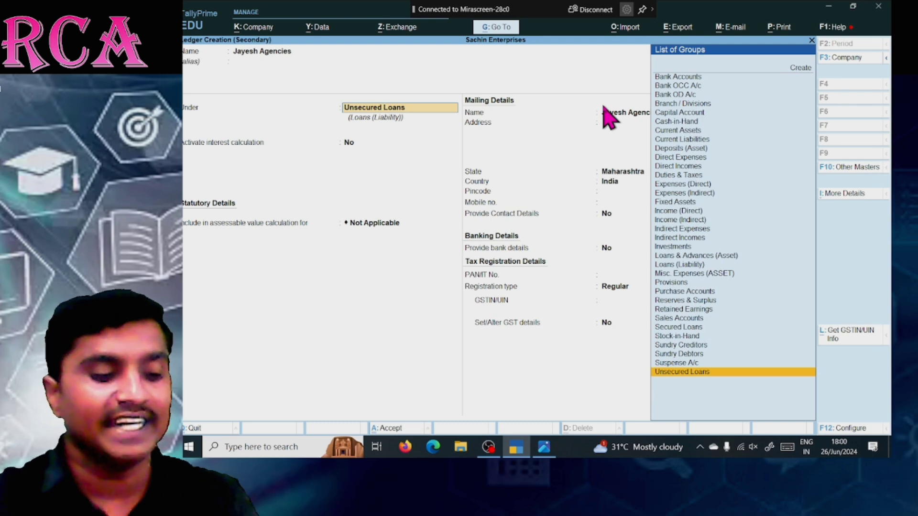
Place Jayesh Agencies under the Sundry Debtors group, keep the other details at their defaults and save the ledger
text(Sun)
key(Down)
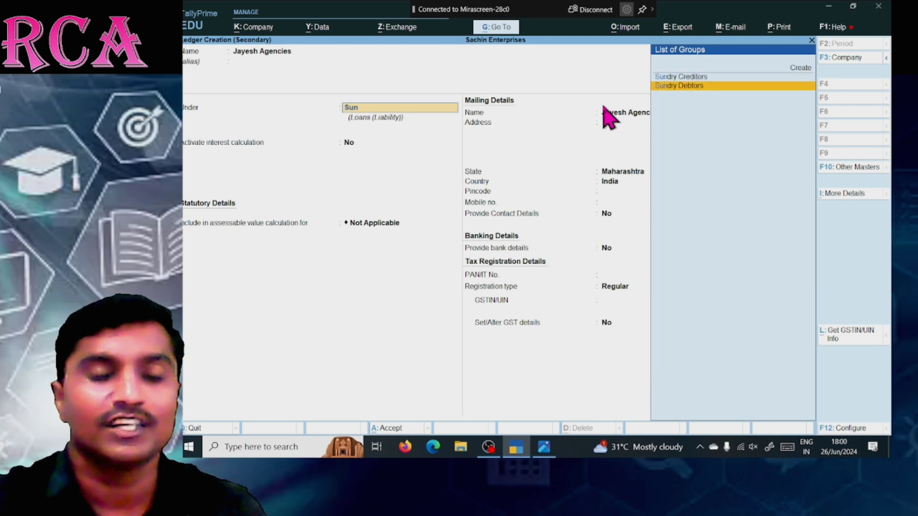
key(Return)
key(Return)
key(Return)
key(Return)
key(Return)
key(Return)
key(Return)
key(Return)
key(Return)
key(Return)
key(Return)
key(Return)
key(Return)
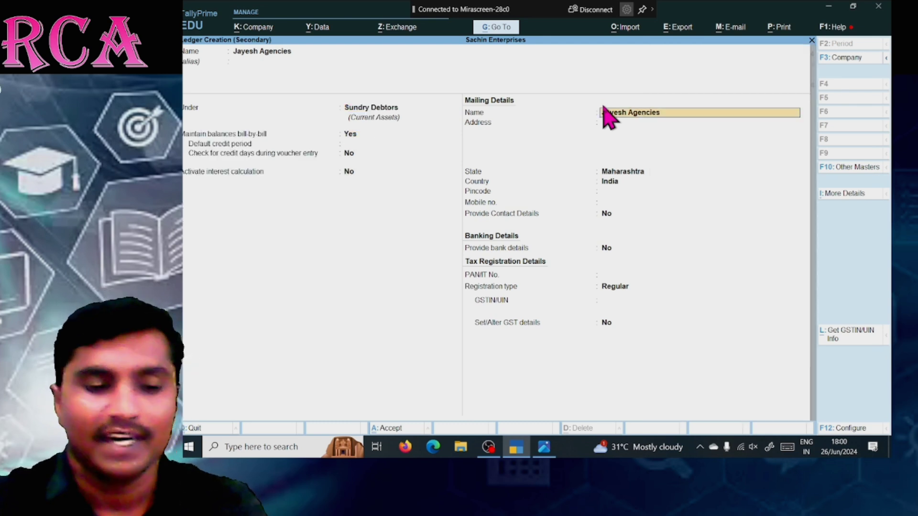
key(Return)
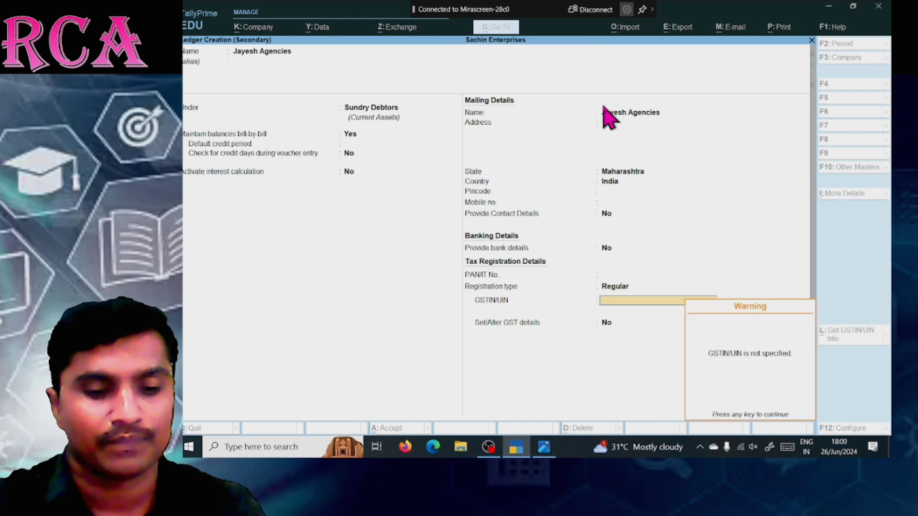
key(Return)
key(Return)
key(Return)
Use Jayesh Agencies as the debited party in the sales voucher, leaving the dispatch details blank and the party details at their defaults
key(Return)
key(Return)
key(Return)
key(Return)
key(Return)
key(Return)
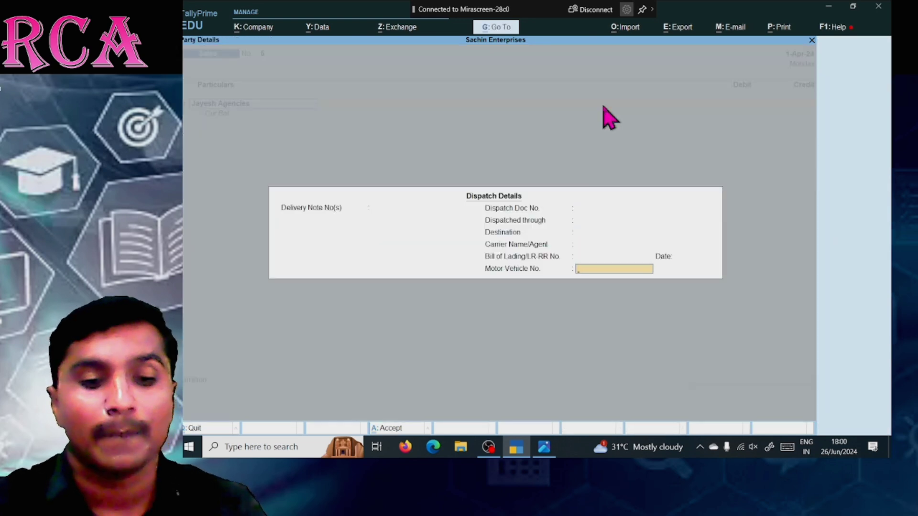
key(Return)
key(Return)
key(Return)
key(Return)
key(Return)
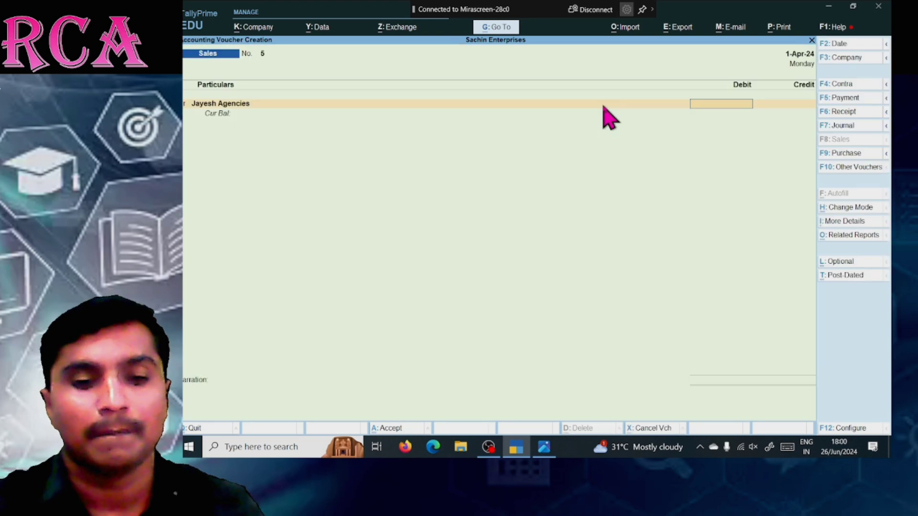
Debit Jayesh Agencies with 17000 as in transaction 21, allocating the full amount to a New Ref with the default bill name
key(alt+Tab)
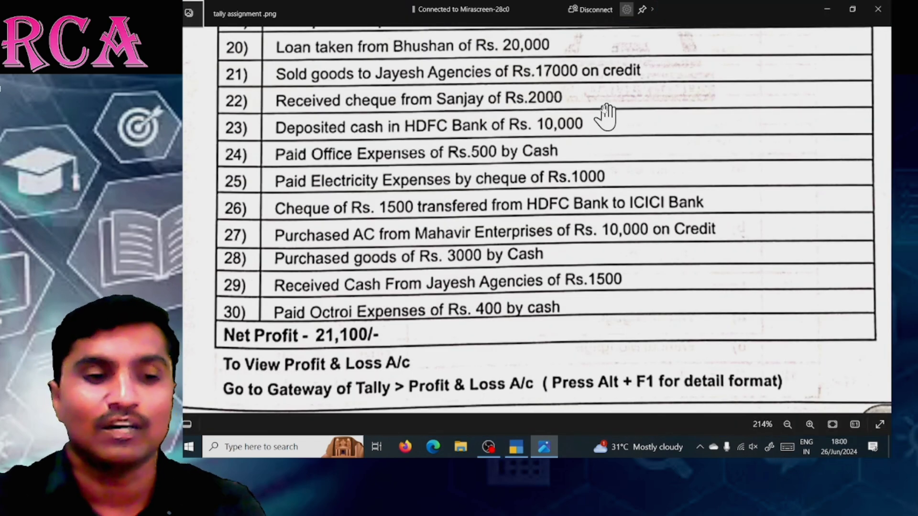
key(alt+Tab)
text(17000)
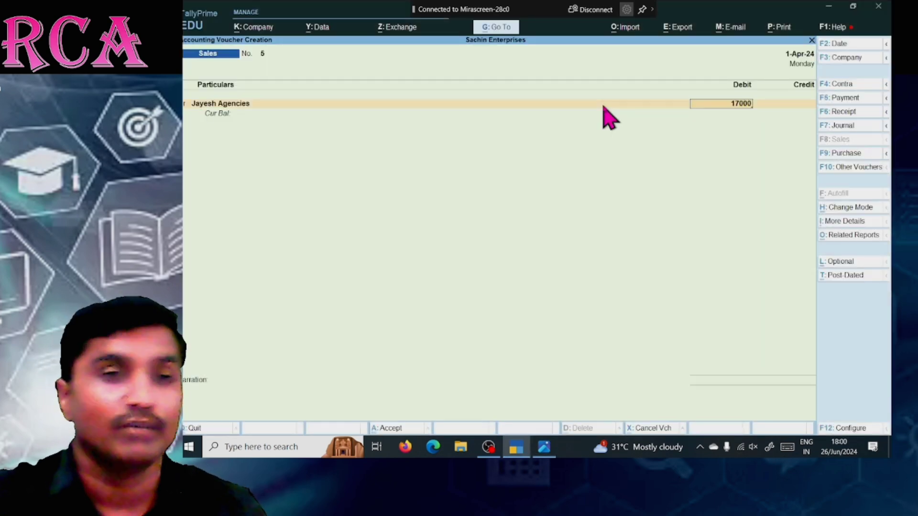
key(Return)
key(Return)
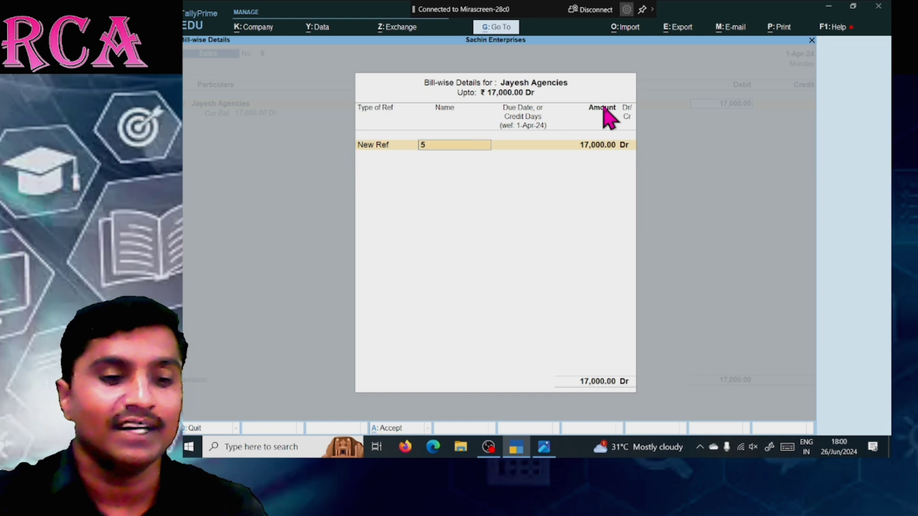
key(Return)
key(Return)
key(Return)
key(Return)
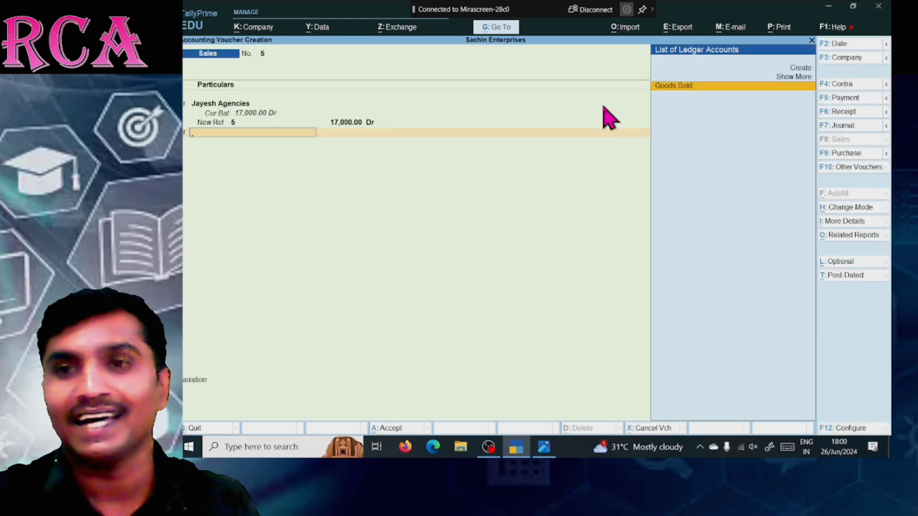
Credit Goods Sold for the full 17,000 without any inventory item allocation
key(Return)
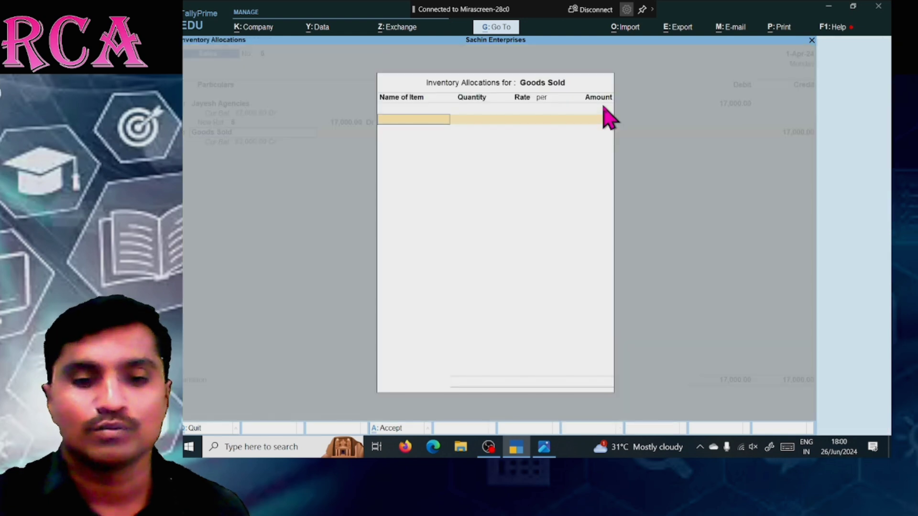
key(Return)
key(Return)
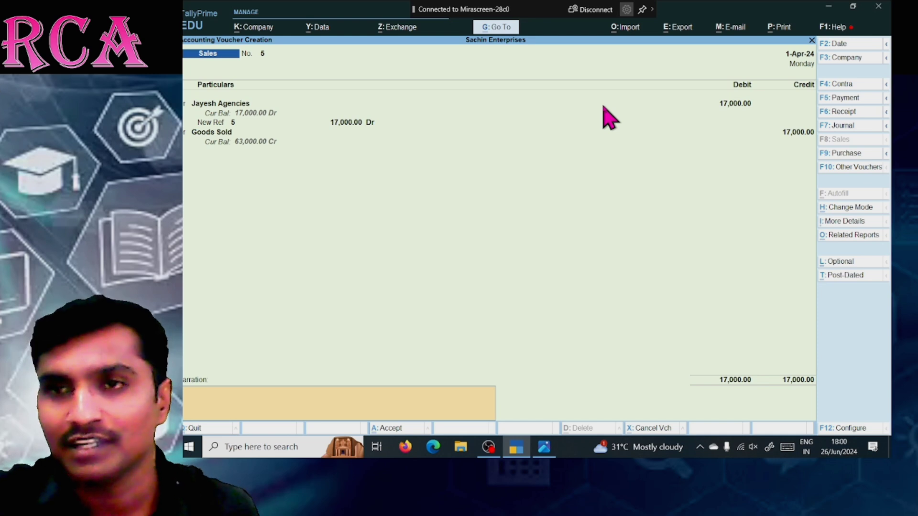
Save the sales voucher without a narration and check transaction 22 in the tally assignment image
key(Return)
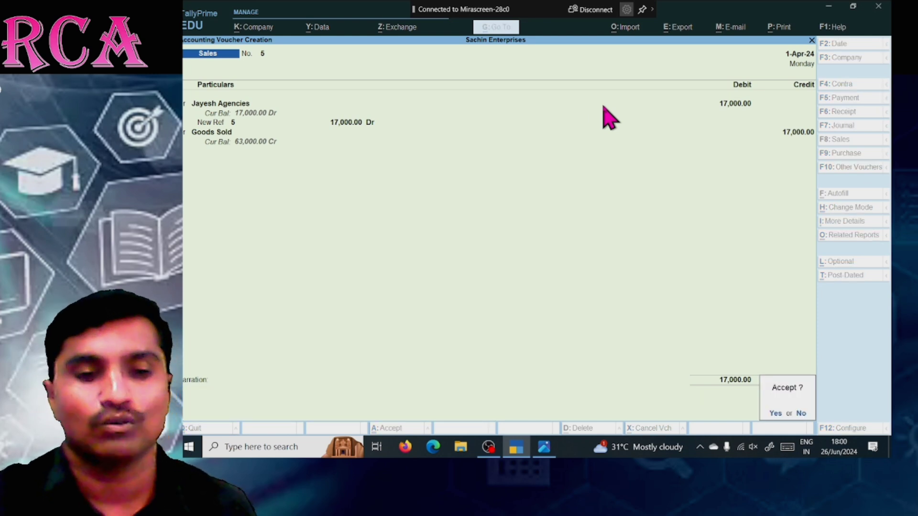
key(Return)
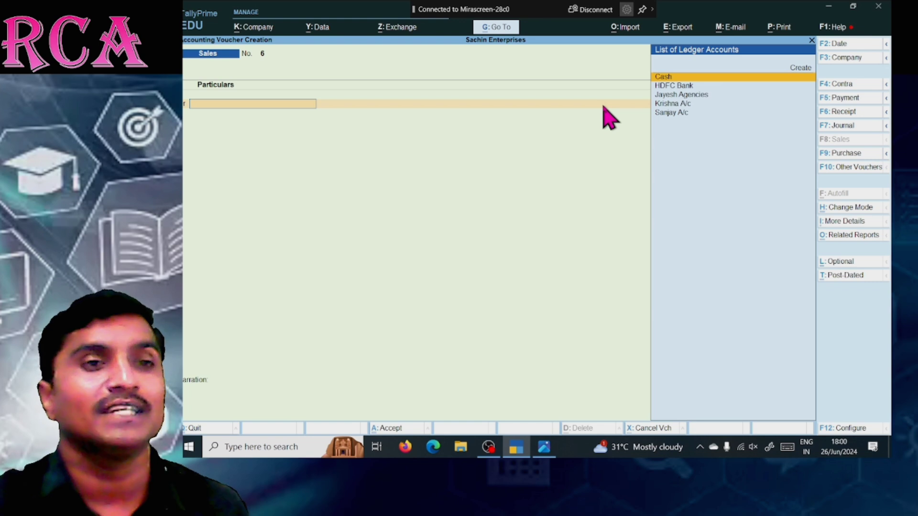
key(alt+Tab)
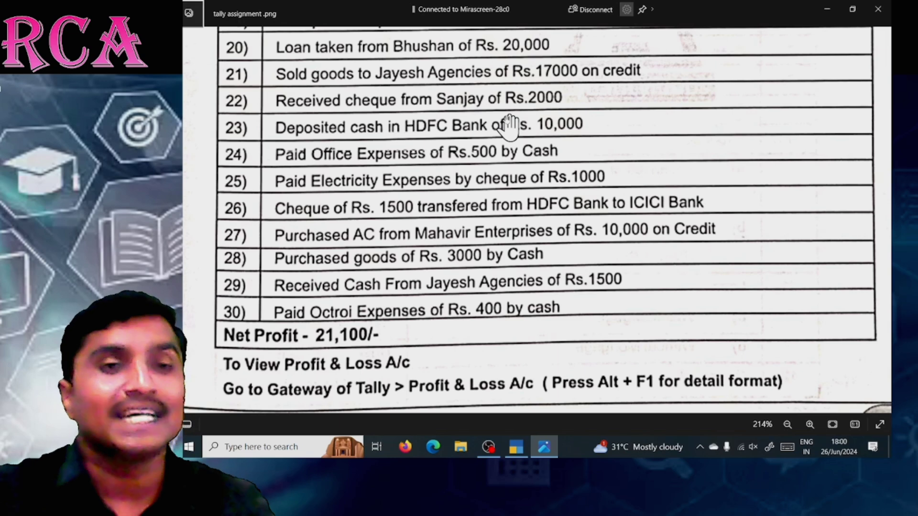
key(alt+Tab)
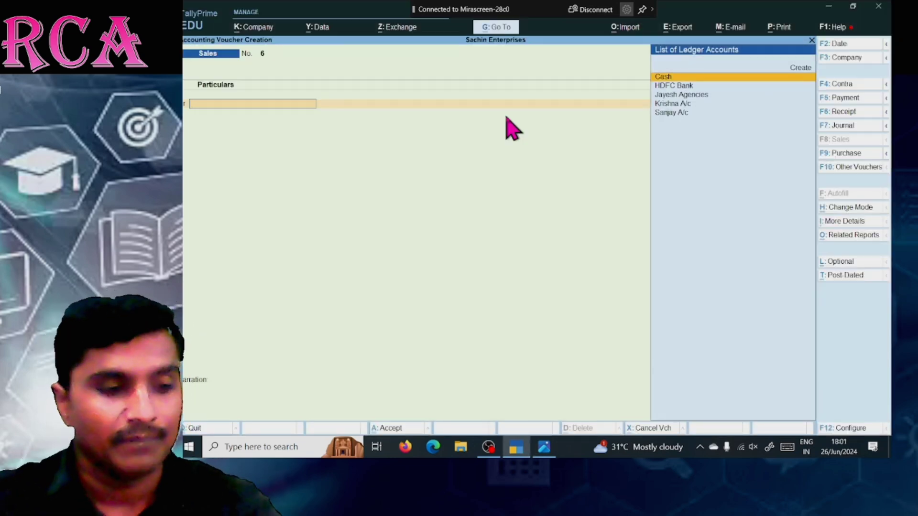
Start a receipt voucher and credit 2000 to the customer ledger named in transaction 22
key(F6)
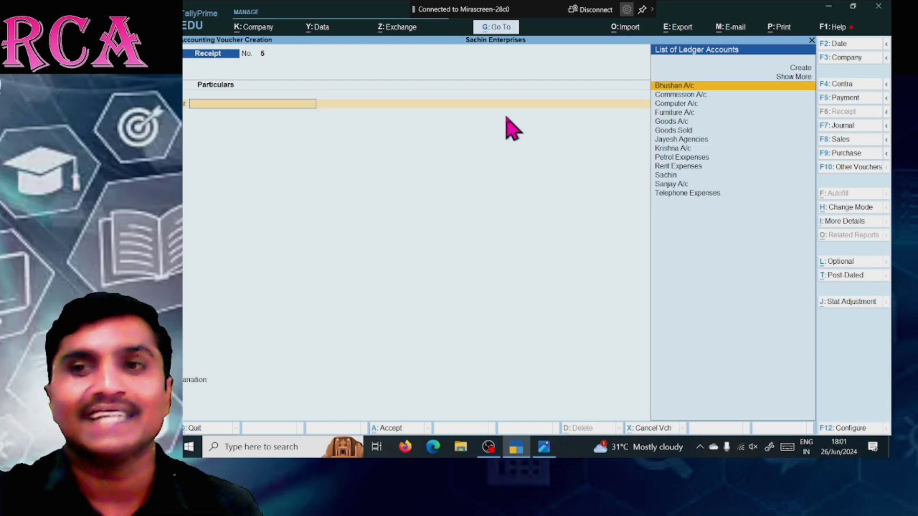
text(sanj)
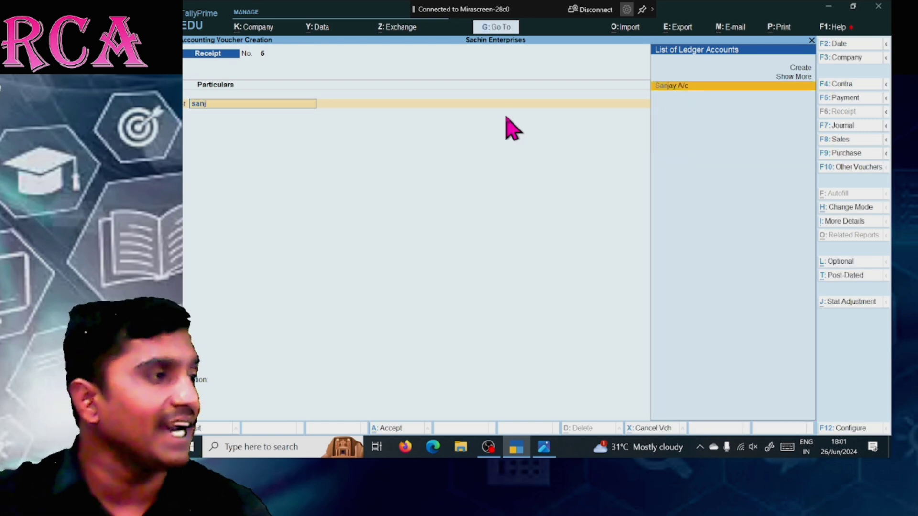
key(Return)
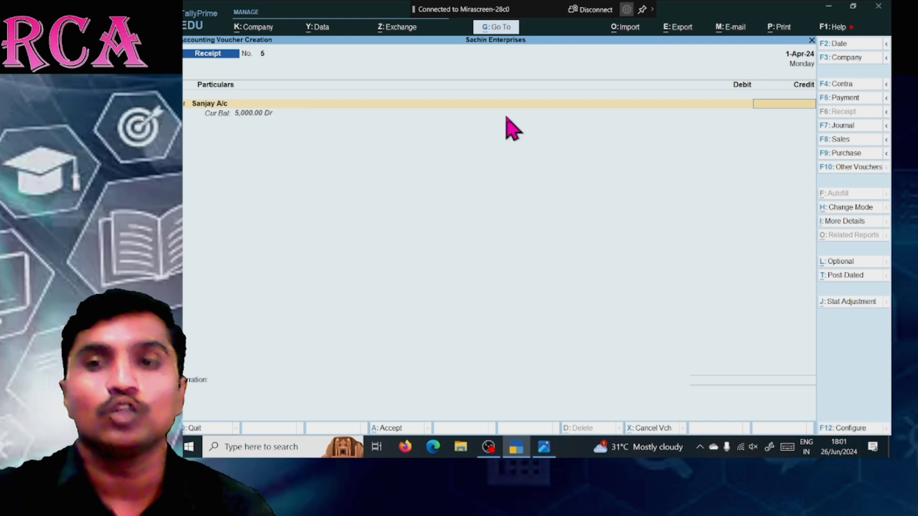
key(alt+Tab)
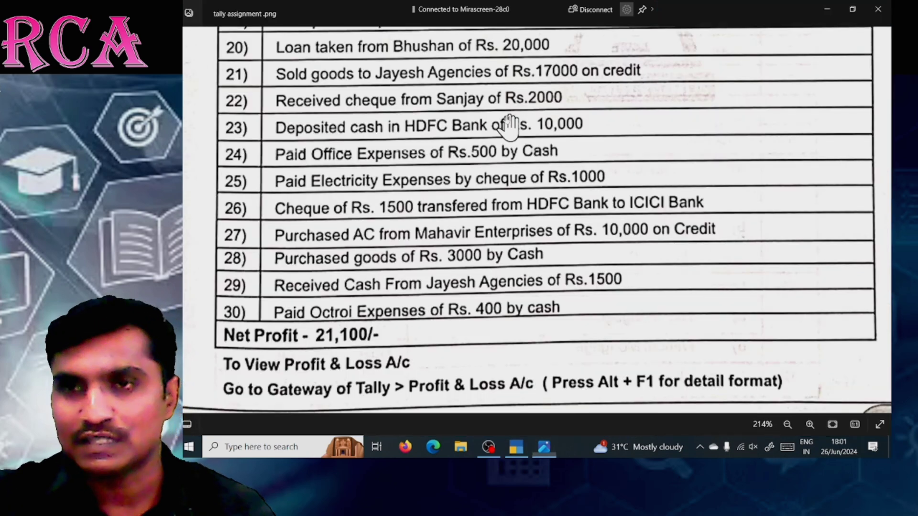
key(alt+Tab)
text(2000)
key(Return)
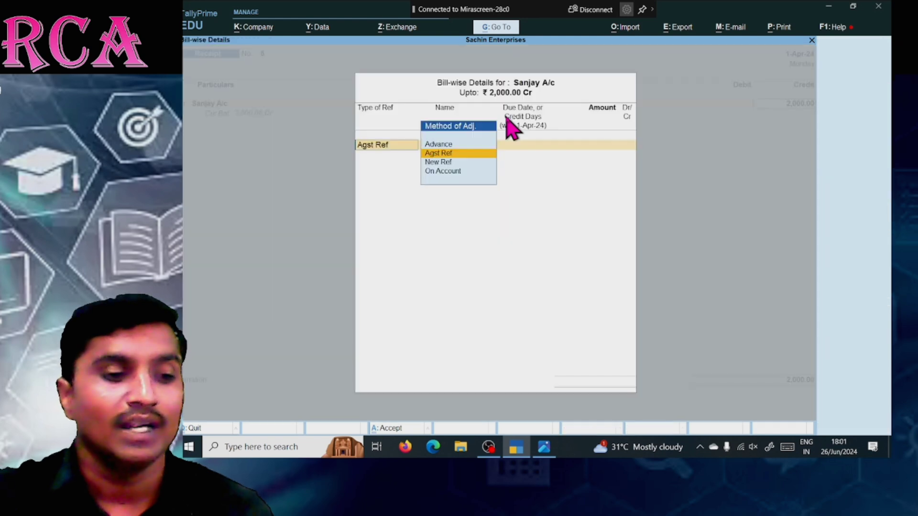
Allocate the full 2,000 to bill 3 as an Agst Ref adjustment and finish the bill-wise details
key(Return)
key(Return)
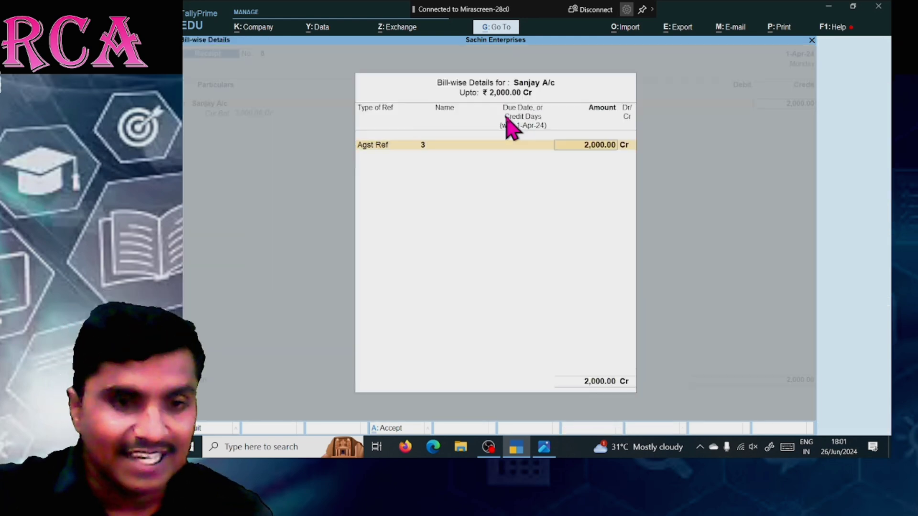
key(Return)
key(Return)
key(Return)
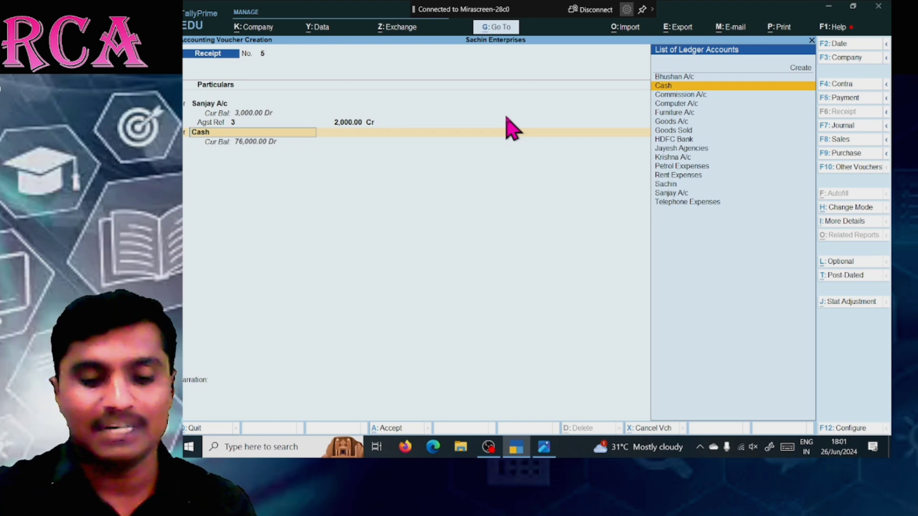
Choose HDFC Bank as the debited account of the receipt, keeping its party details at the defaults
key(Down)
key(Down)
key(Down)
key(Down)
key(Down)
key(Down)
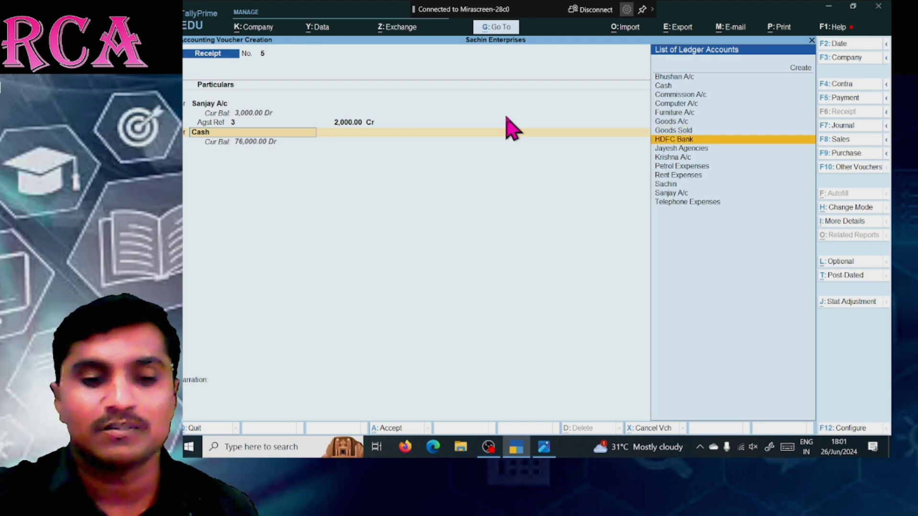
key(Return)
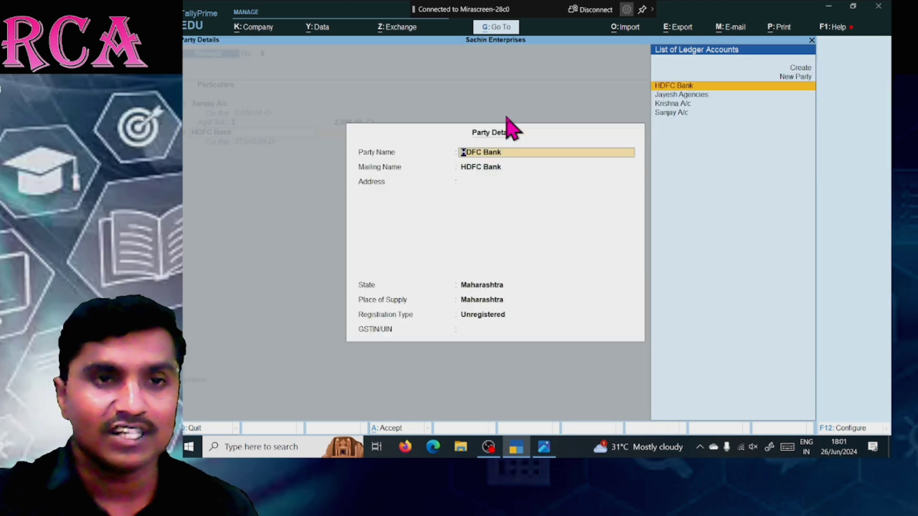
key(Return)
key(Return)
key(Return)
key(Return)
key(Return)
key(Return)
key(Return)
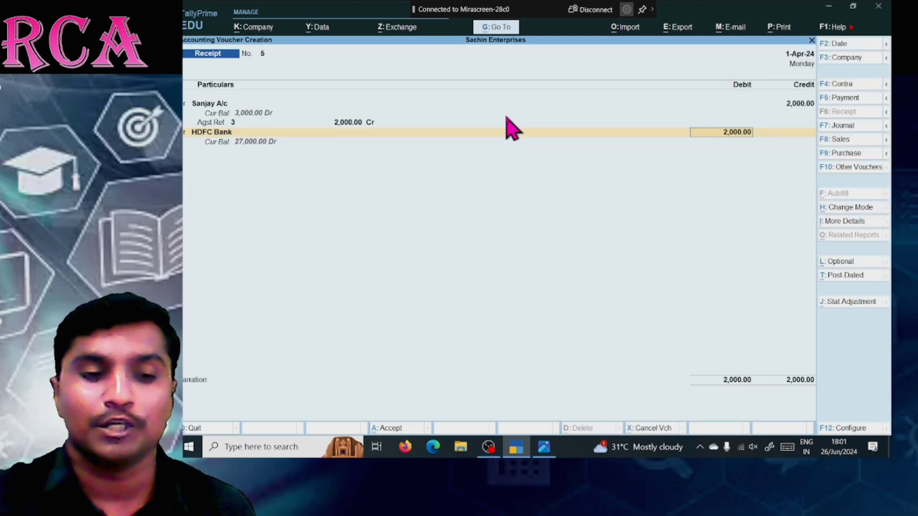
Debit the full 2,000 as Cheque/DD with instrument number and bank name blank, and save the receipt without a narration
key(Return)
key(Return)
key(Return)
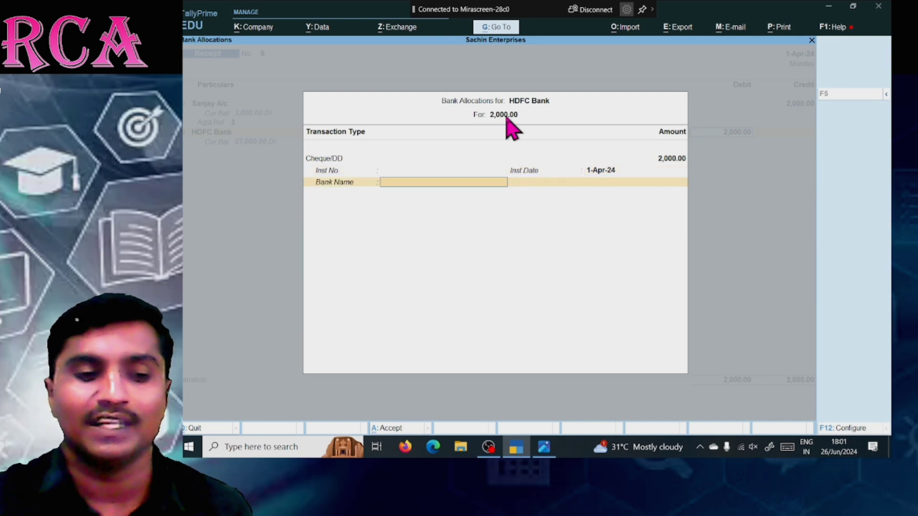
key(Return)
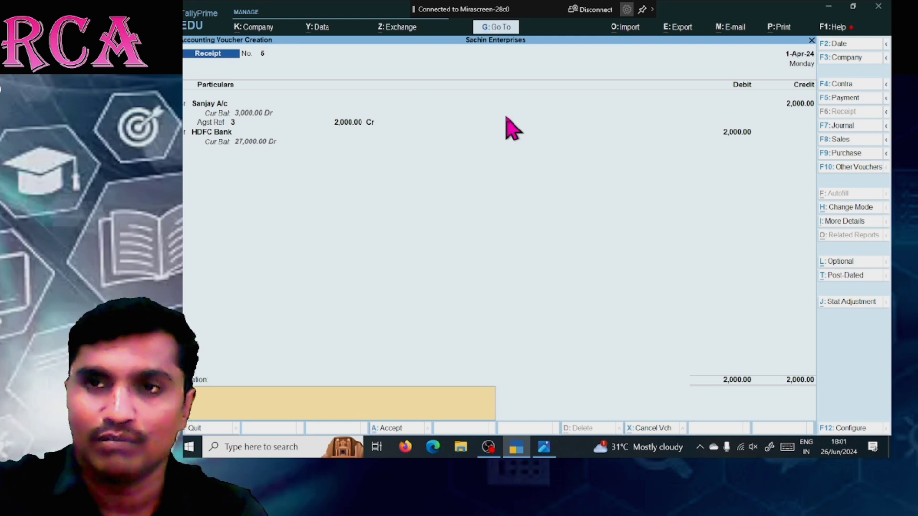
key(Return)
key(Return)
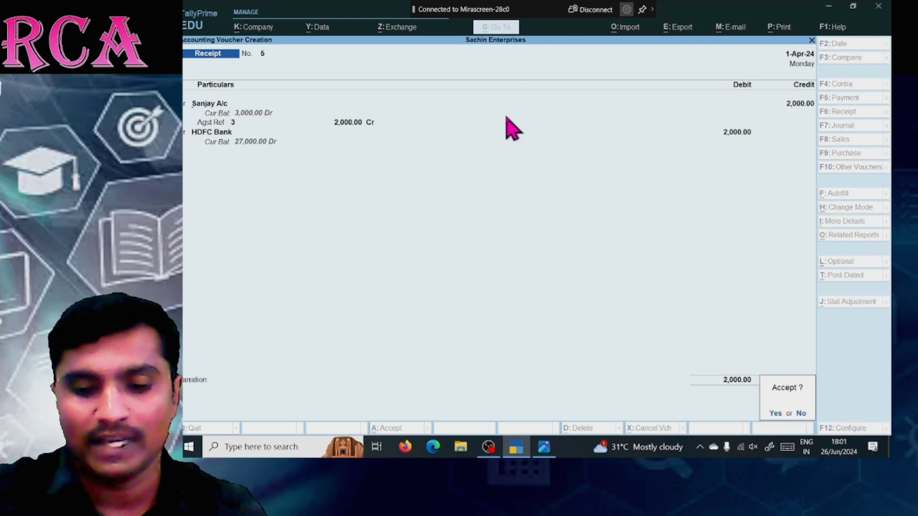
Start a contra voucher for transaction 23 and credit Cash with 10000
key(alt+Tab)
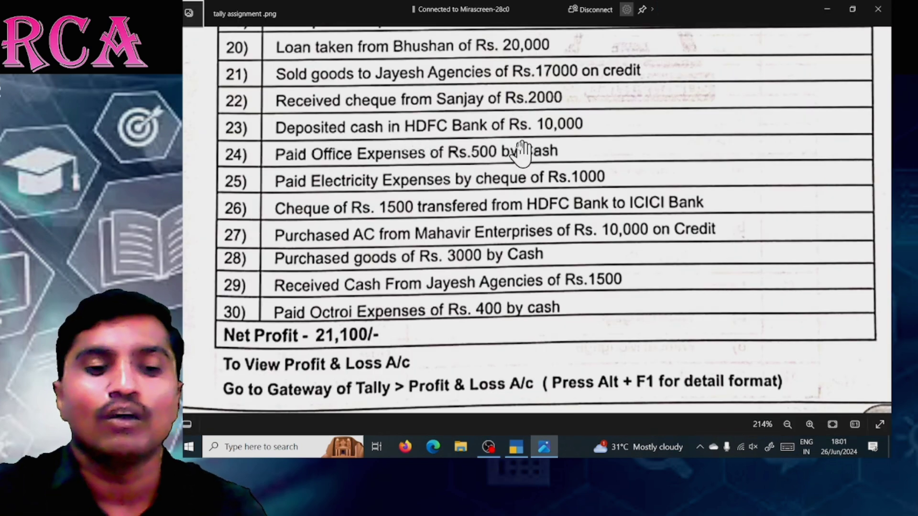
key(alt+Tab)
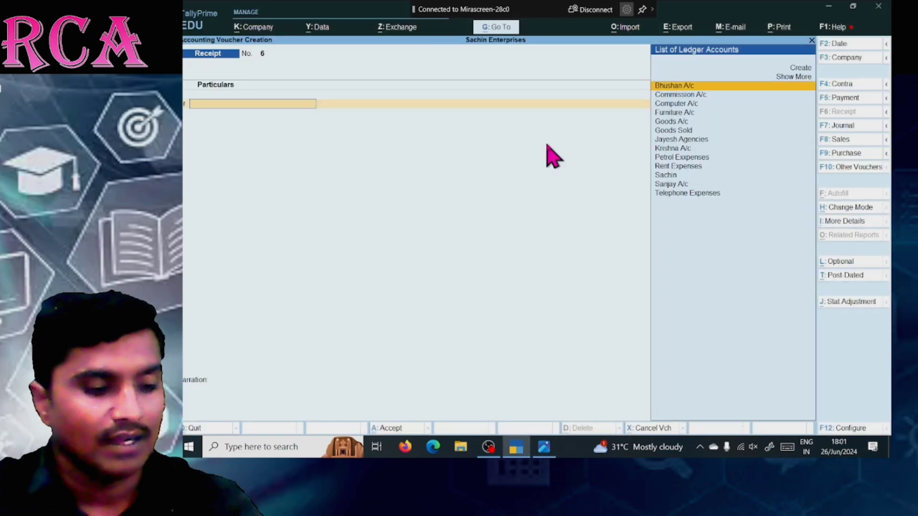
key(F4)
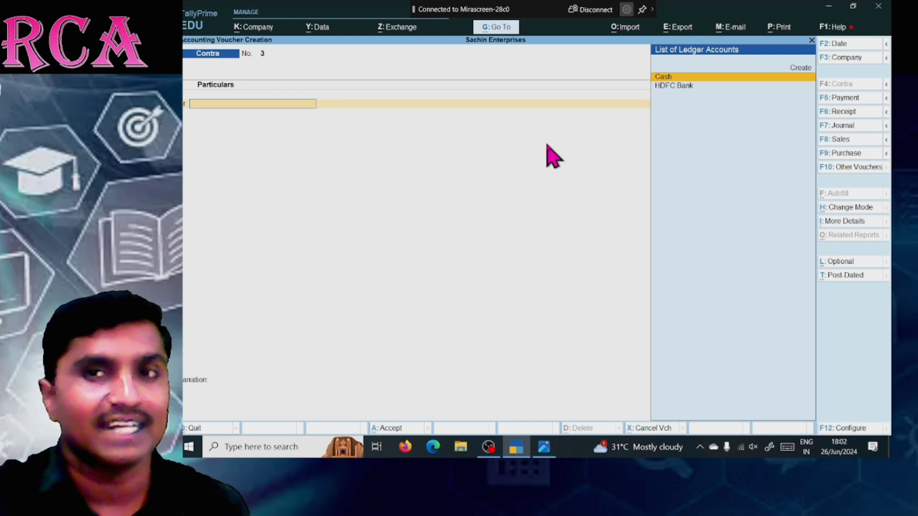
key(Return)
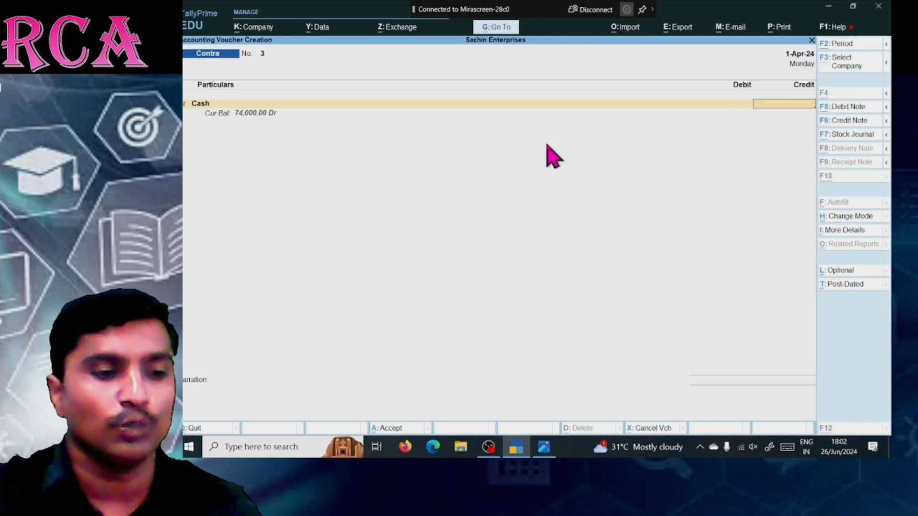
key(alt+Tab)
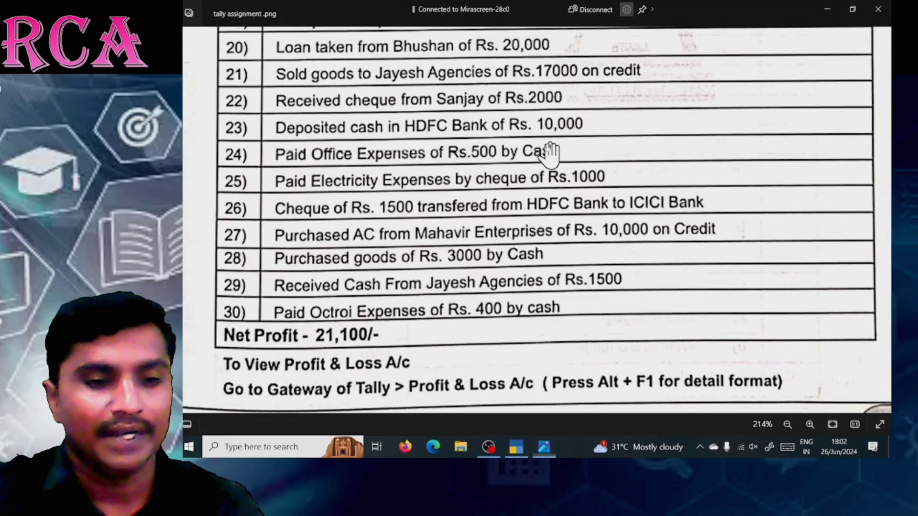
key(alt+Tab)
text(10000)
key(Return)
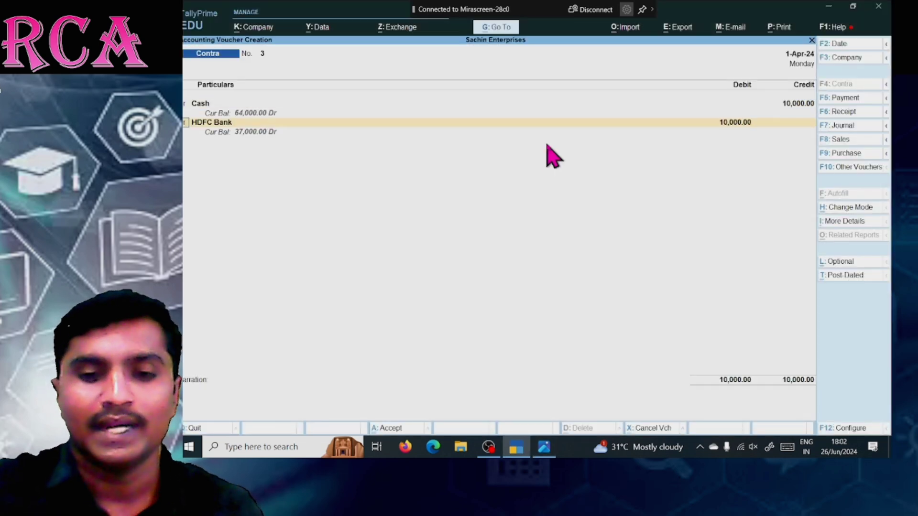
Debit HDFC Bank with the full 10,000 as a cash bank allocation
key(Return)
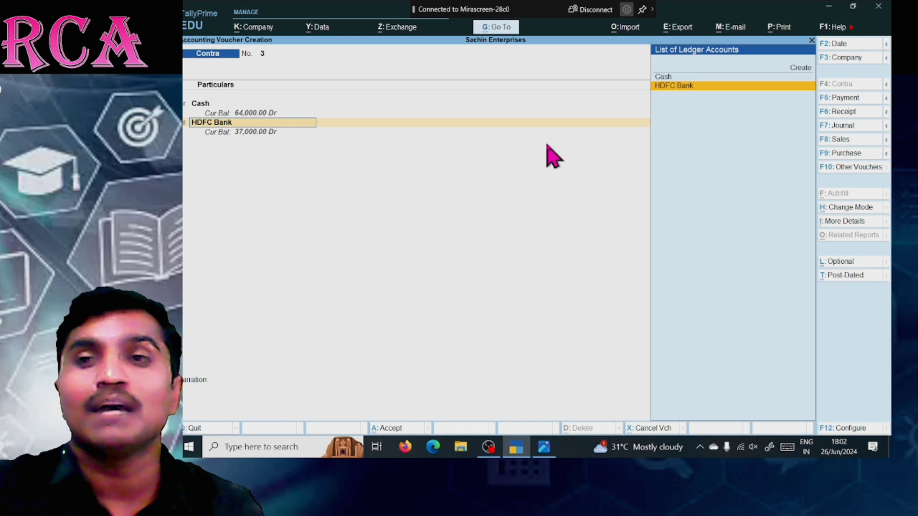
key(Return)
key(Return)
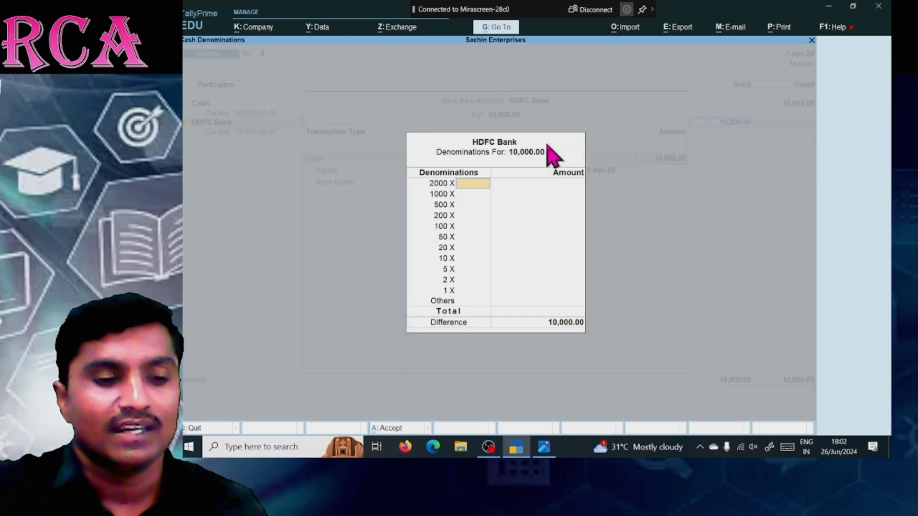
Leave all cash denominations blank and save the contra voucher without a narration
key(Return)
key(Return)
key(Return)
key(Return)
key(Return)
key(Return)
key(Return)
key(Return)
key(Return)
key(Return)
key(Return)
key(Return)
key(Return)
key(Return)
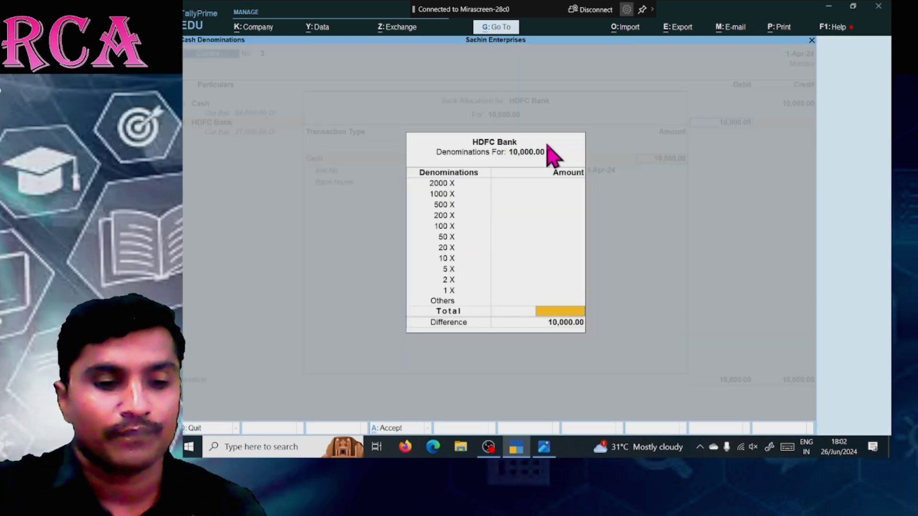
key(Return)
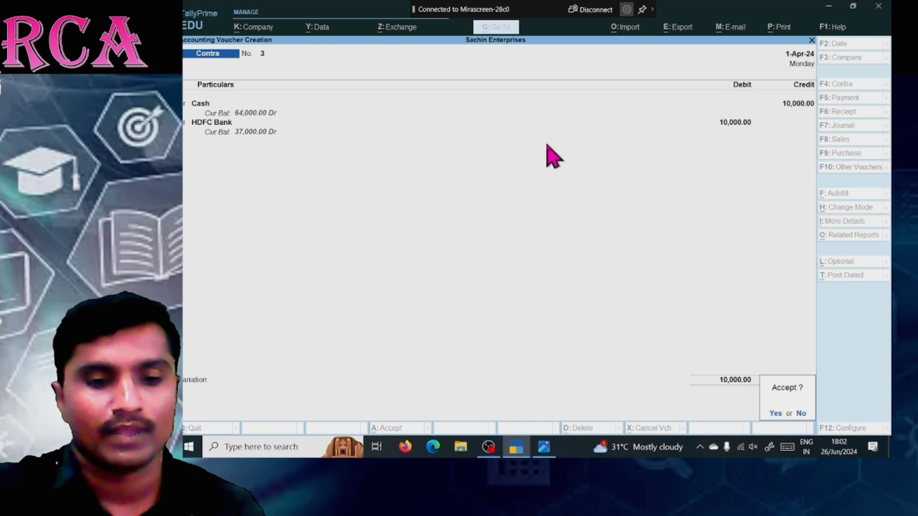
key(Return)
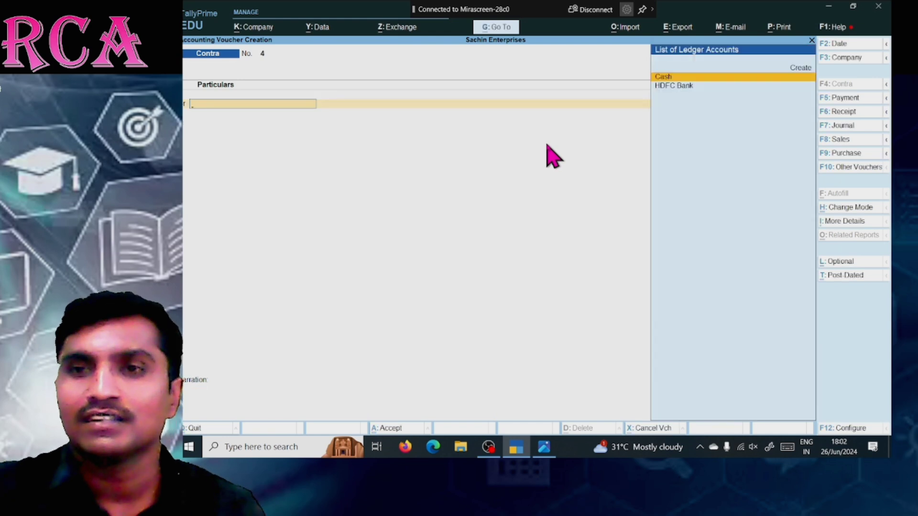
Start a payment voucher for transaction 24 and begin a new ledger named Office Expenses with no alias
key(alt+Tab)
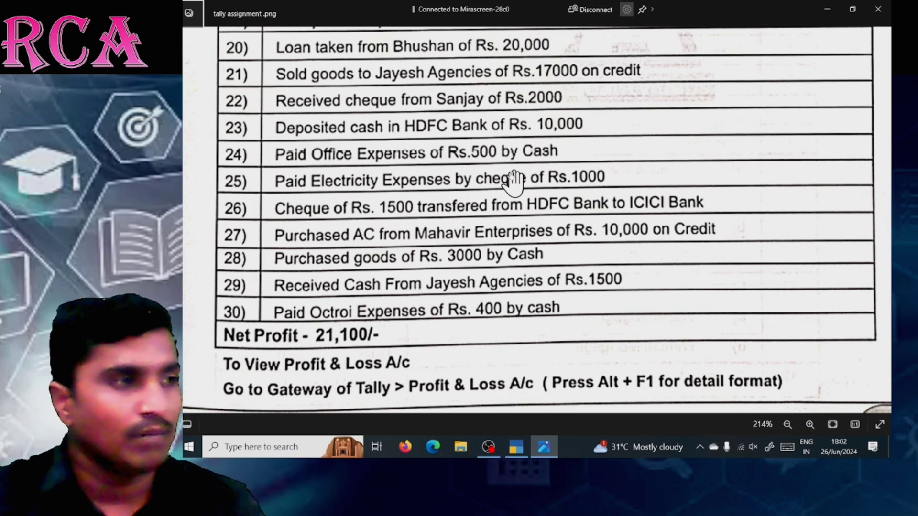
key(alt+Tab)
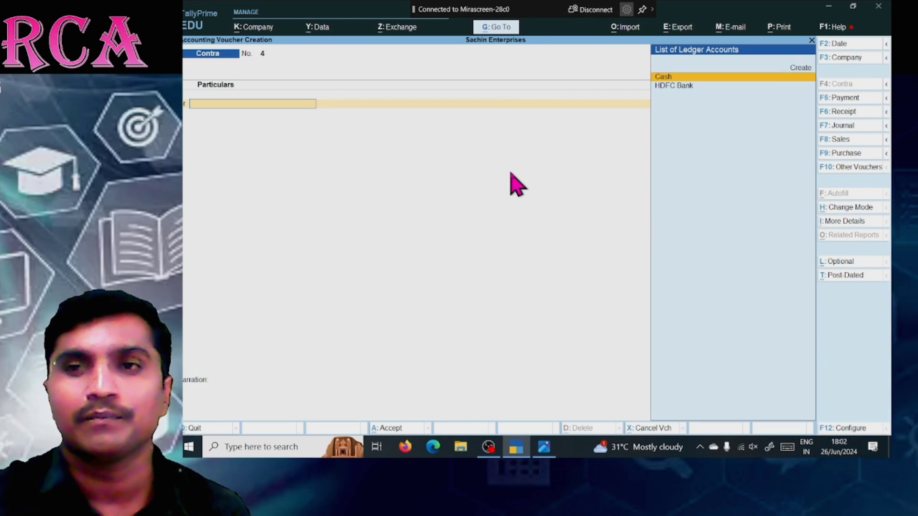
key(F5)
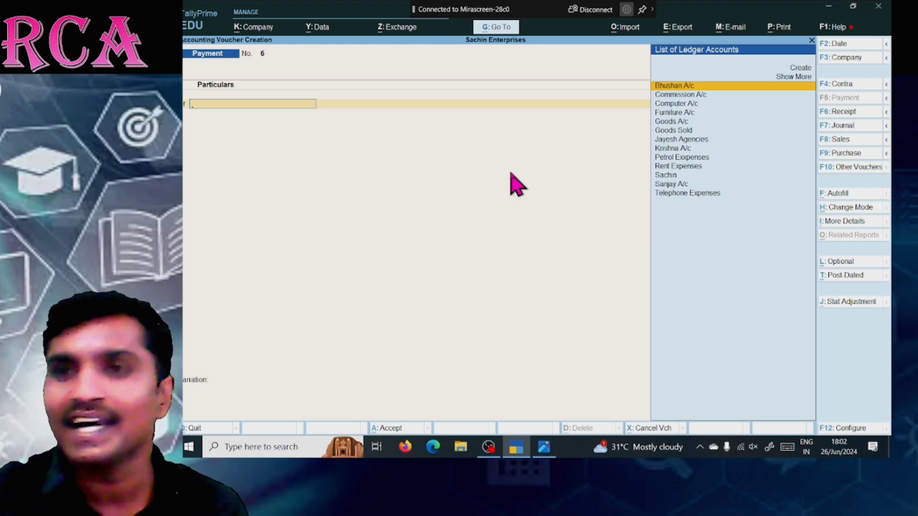
key(alt+c)
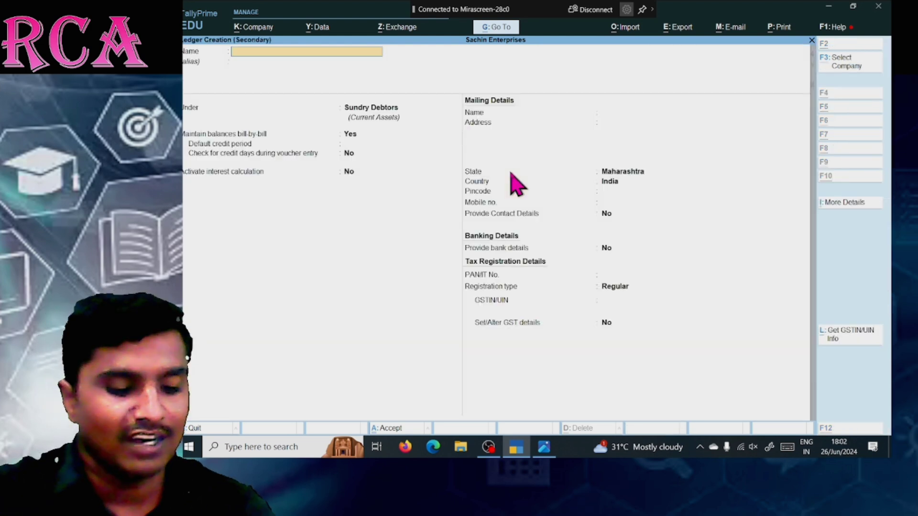
text(Office exp)
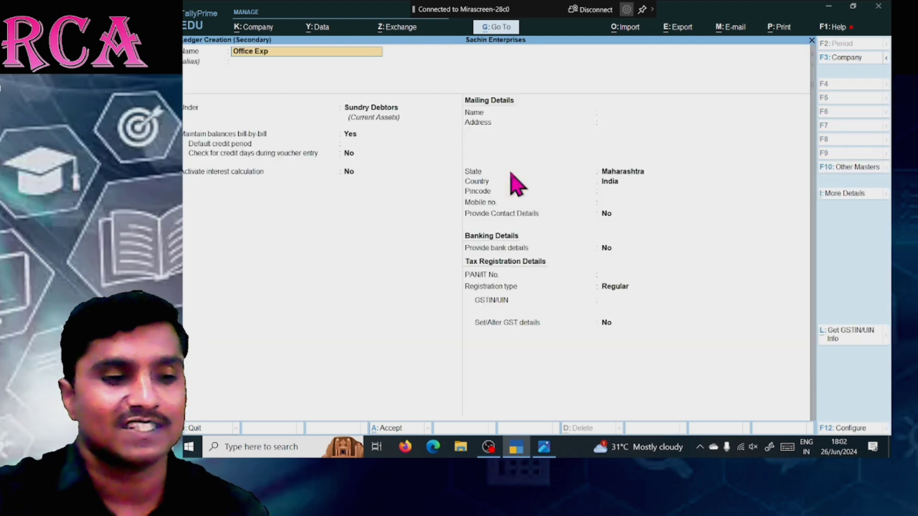
text(enses)
key(Return)
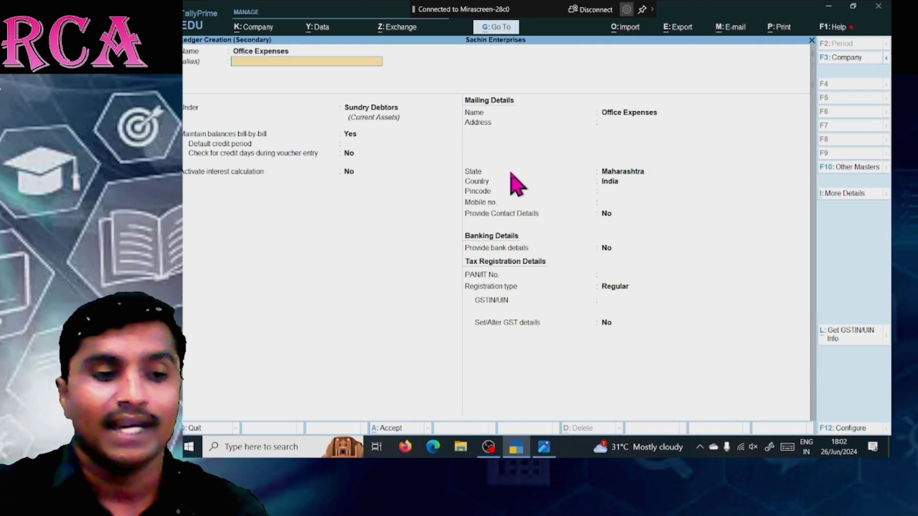
key(Return)
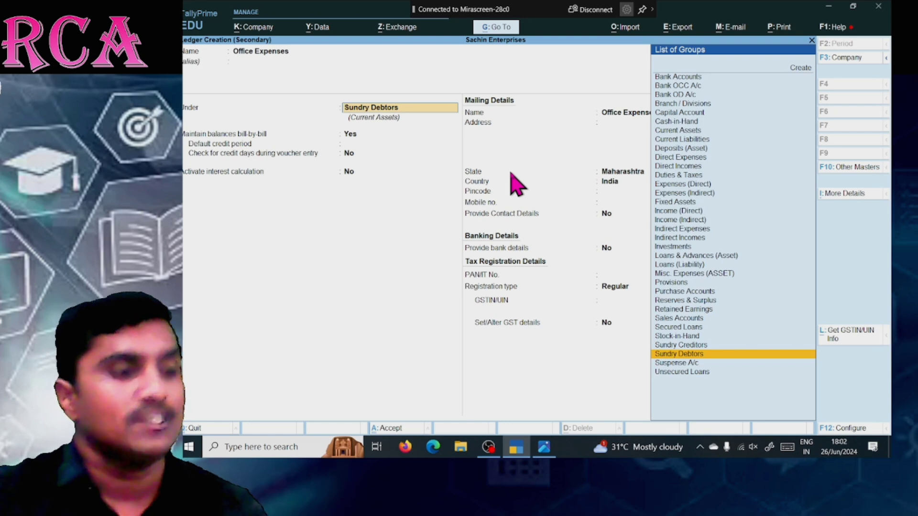
Group the Office Expenses ledger under Indirect Expenses with ledger type Not Applicable, keep the remaining defaults and save it
text(Exp)
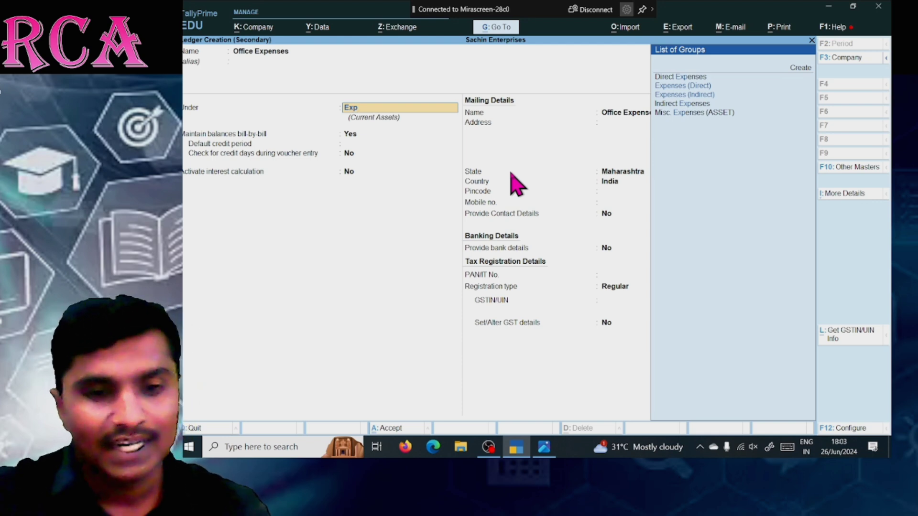
key(Down)
key(Down)
key(Down)
key(Return)
key(Return)
key(Return)
key(Return)
key(Return)
key(Return)
key(Return)
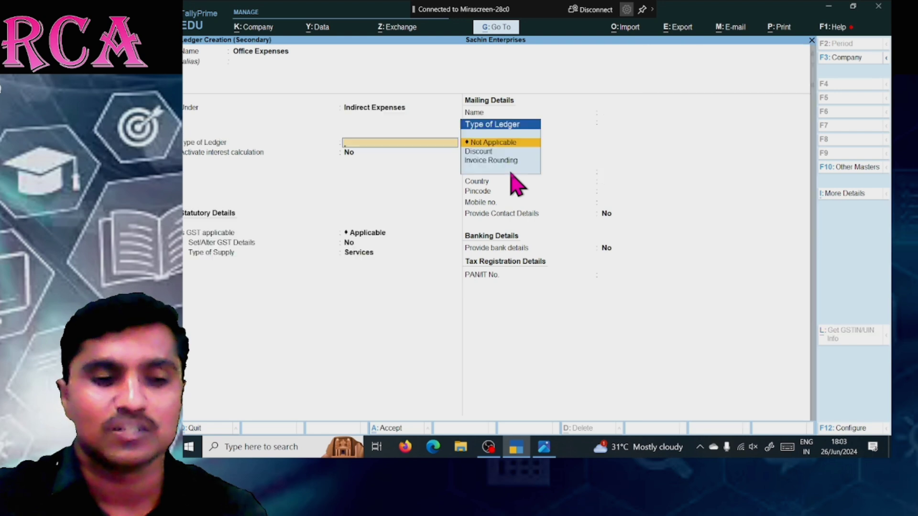
key(Return)
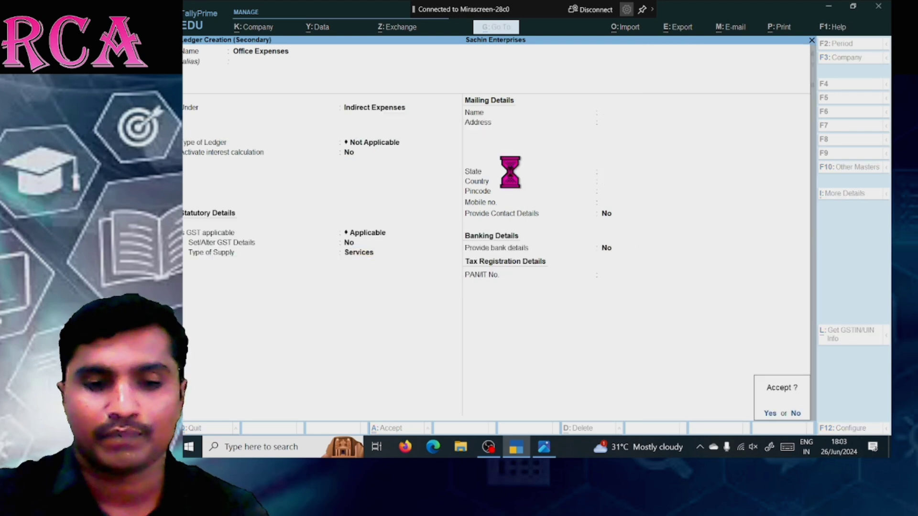
key(Return)
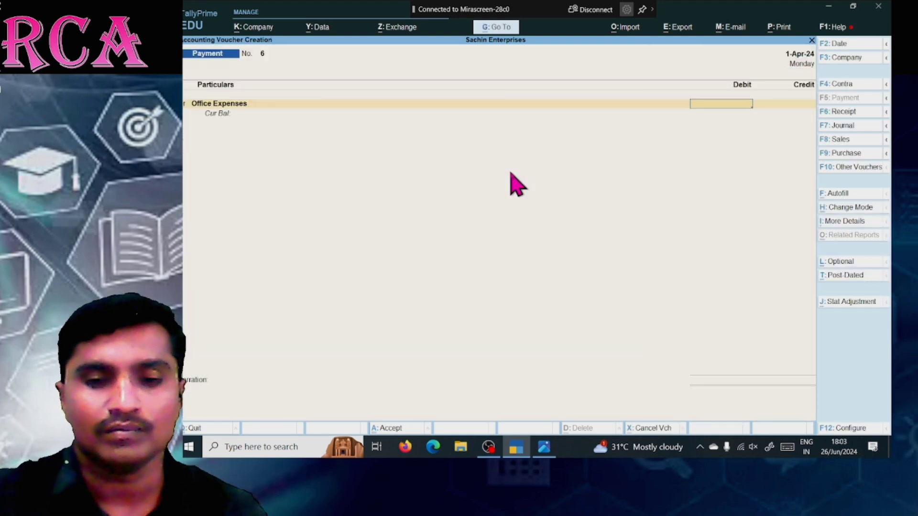
Check the amount for transaction 24 in the assignment image and debit Office Expenses with 500
key(alt+Tab)
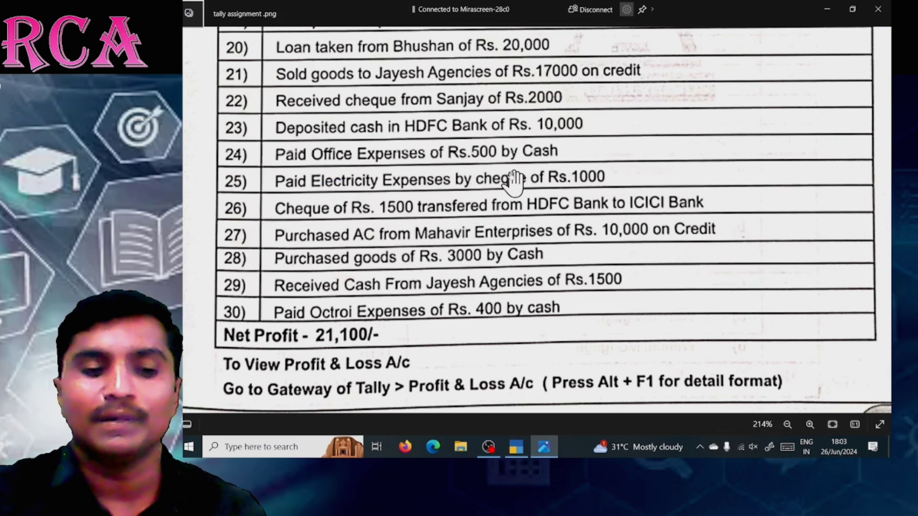
key(alt+Tab)
text(500)
key(Return)
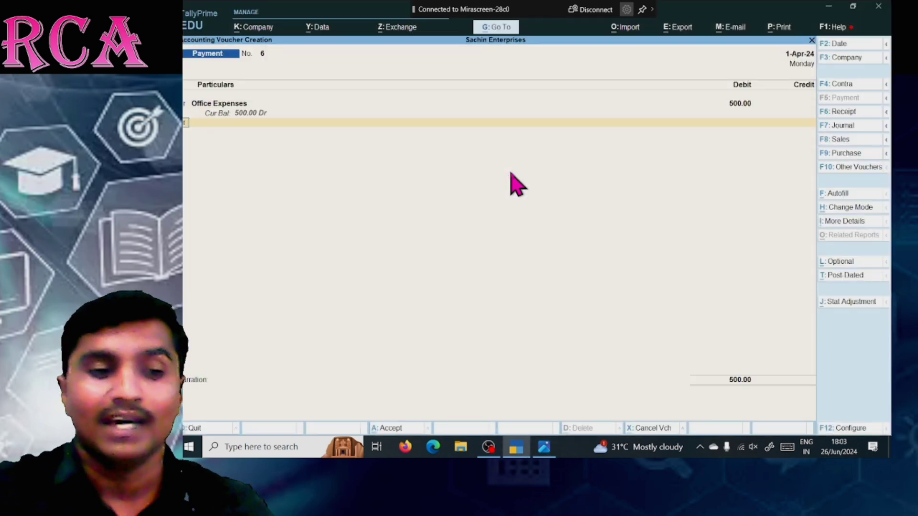
Credit Cash with the full 500 and save the payment voucher without a narration
key(Return)
text(Cas)
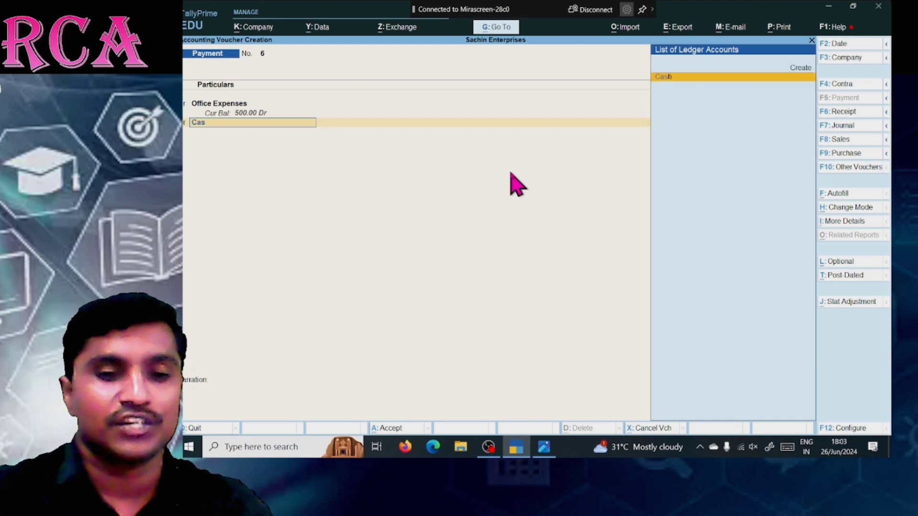
key(Return)
key(Return)
key(Return)
key(Return)
key(Return)
key(Return)
key(Return)
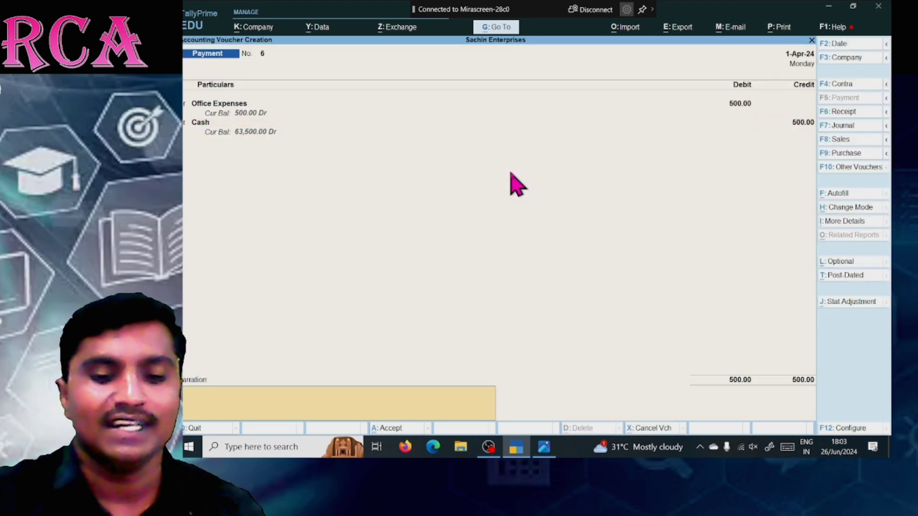
key(Return)
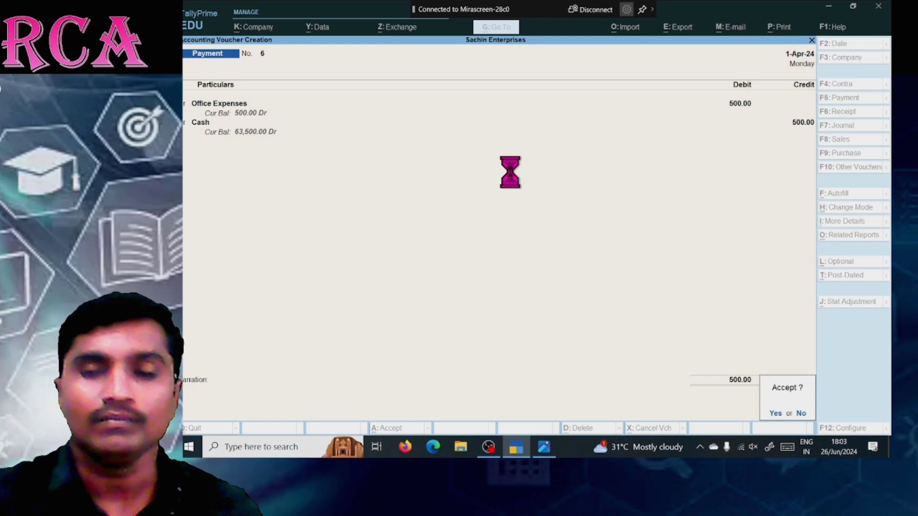
key(Return)
Check transaction 25 in the assignment and begin a new ledger named Electricity Expenses with no alias from the new payment voucher
key(alt+Tab)
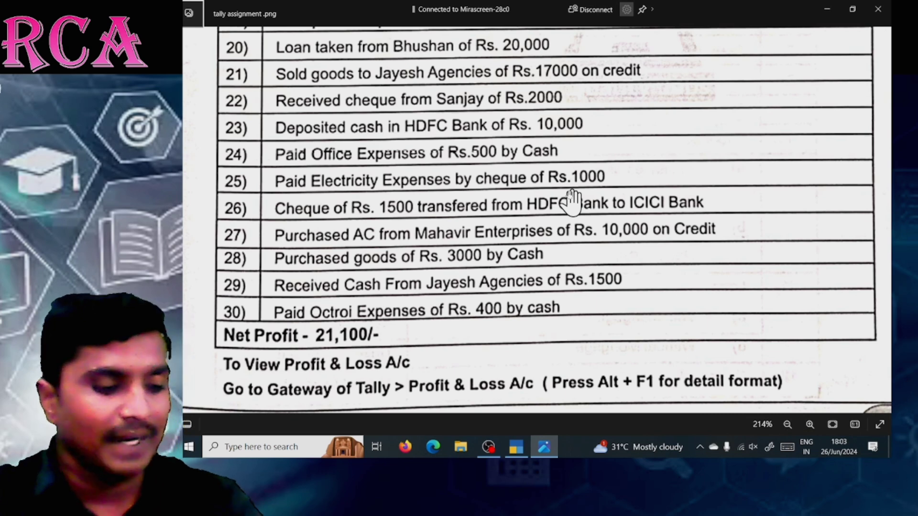
key(alt+Tab)
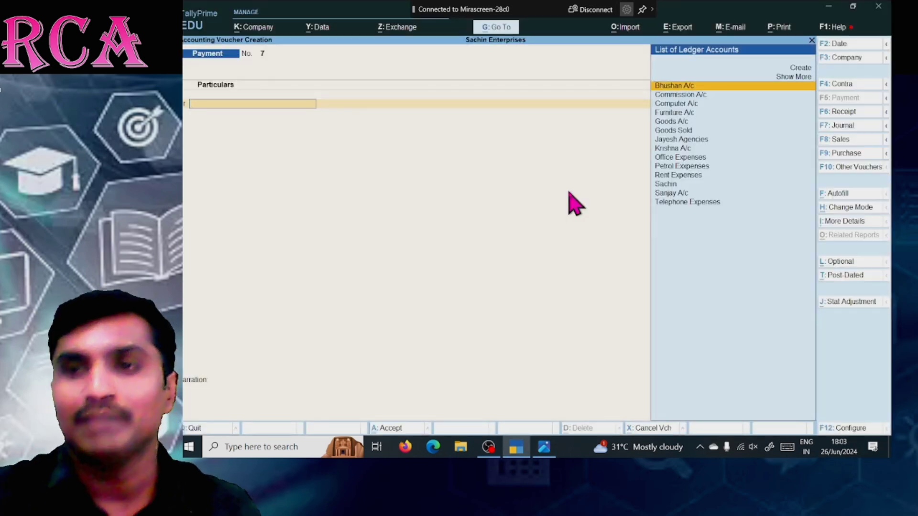
text(El)
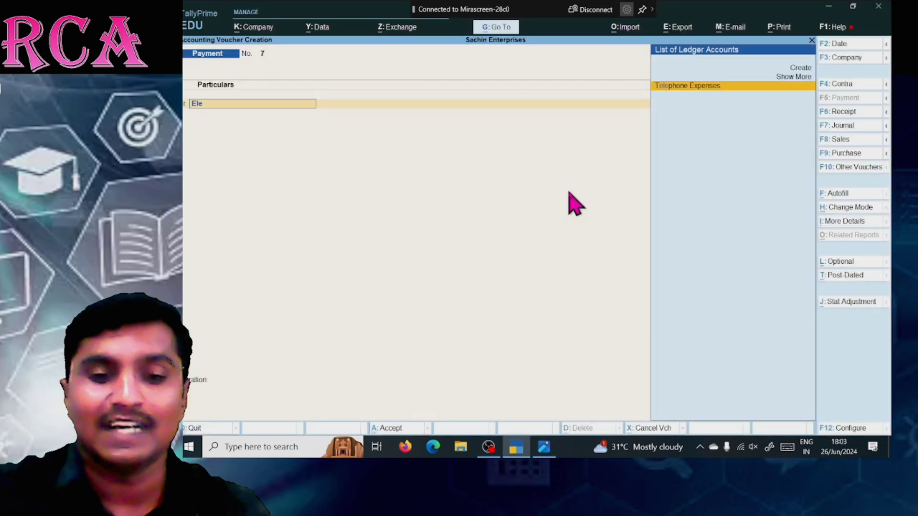
text(e)
key(ctrl)
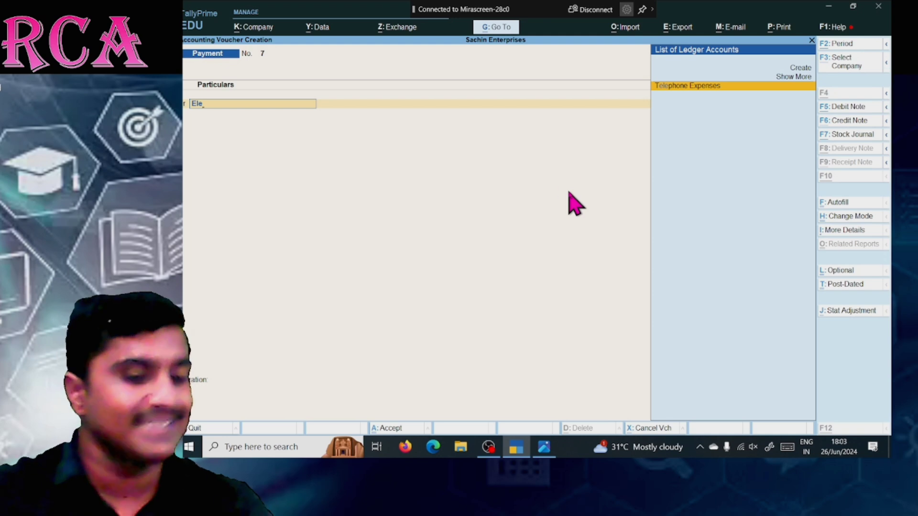
key(alt+c)
text(Elect)
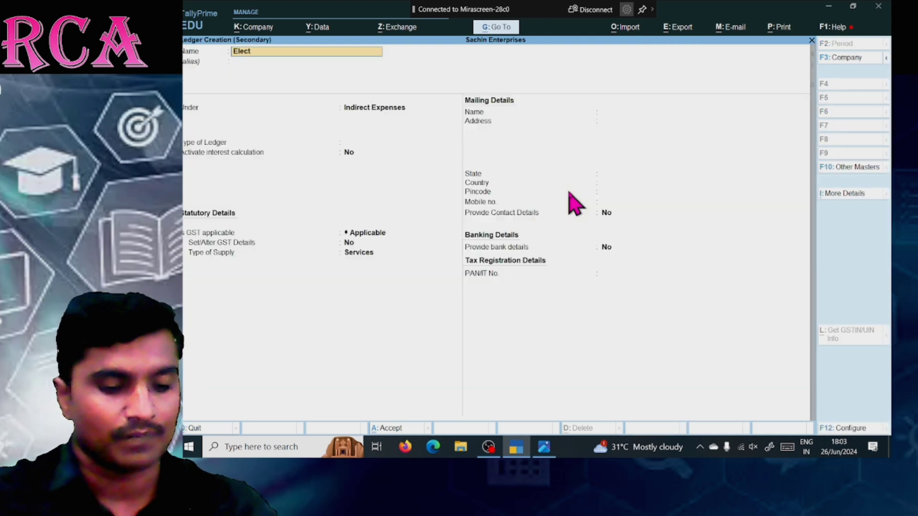
text(ricity)
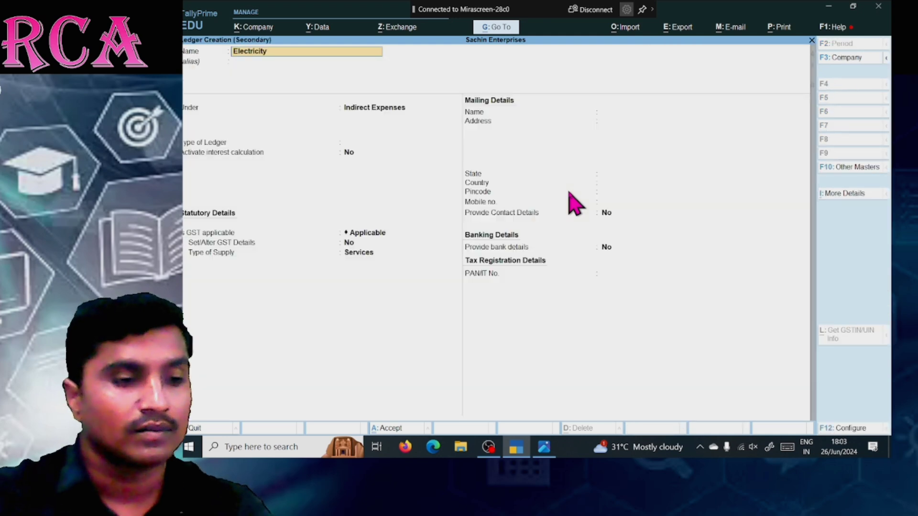
text( expe)
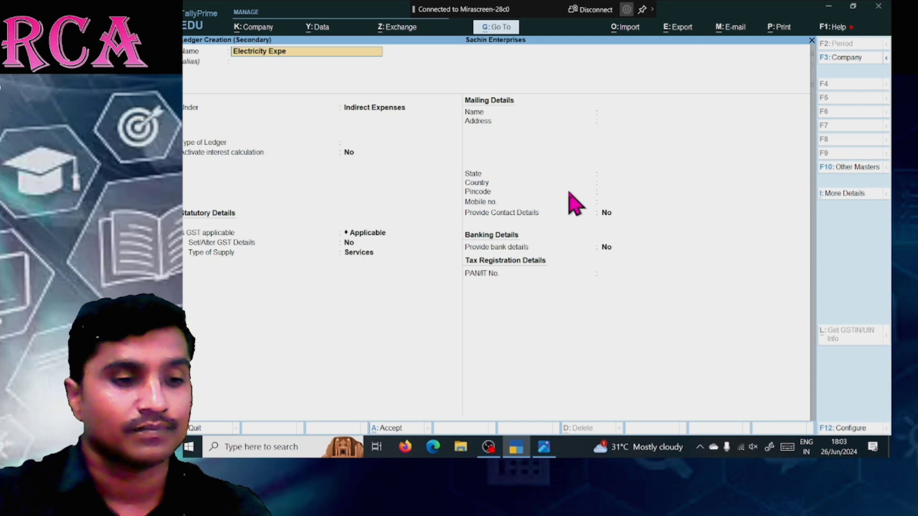
text(nses)
key(Return)
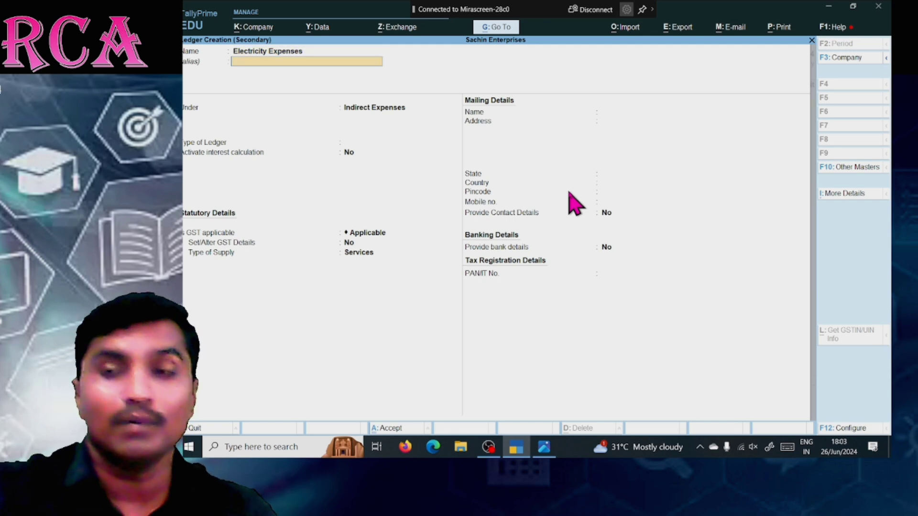
key(Return)
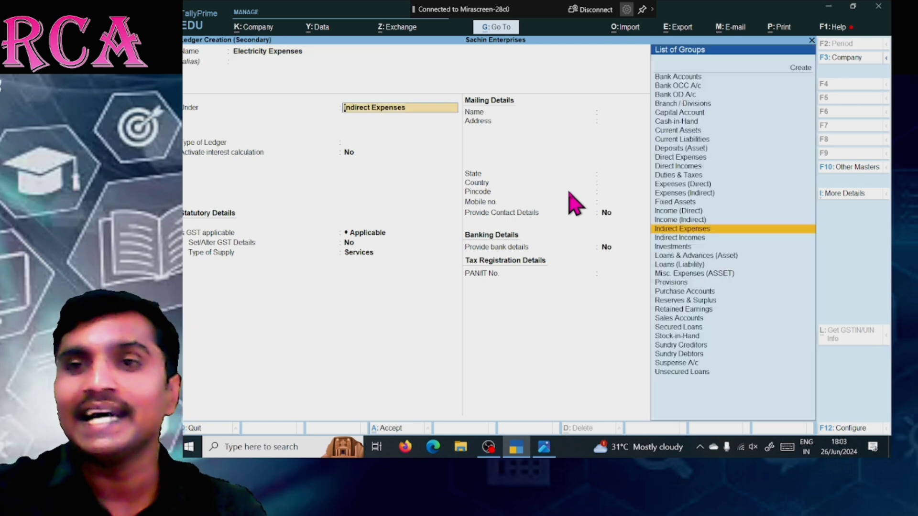
Keep the Electricity Expenses ledger under Indirect Expenses with ledger type Not Applicable and save it with the remaining defaults
key(Return)
key(Return)
key(Return)
key(Return)
key(Return)
key(Return)
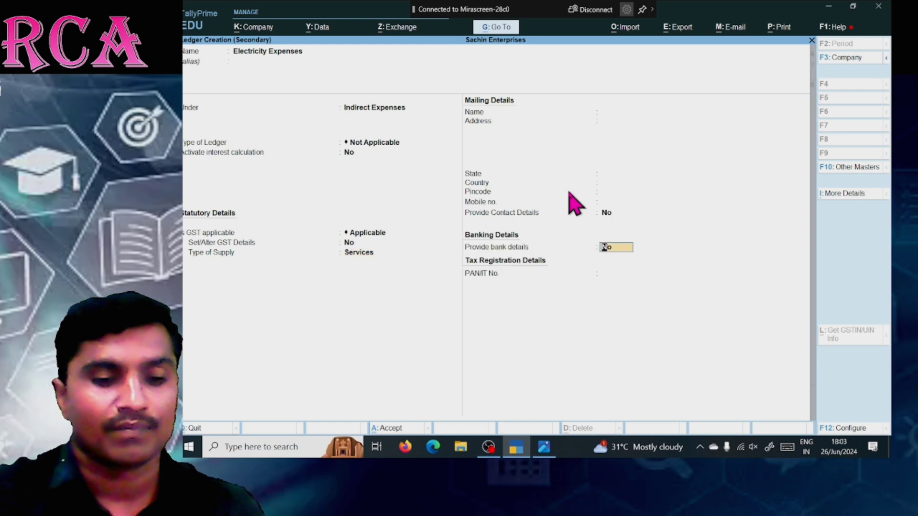
key(Return)
key(Return)
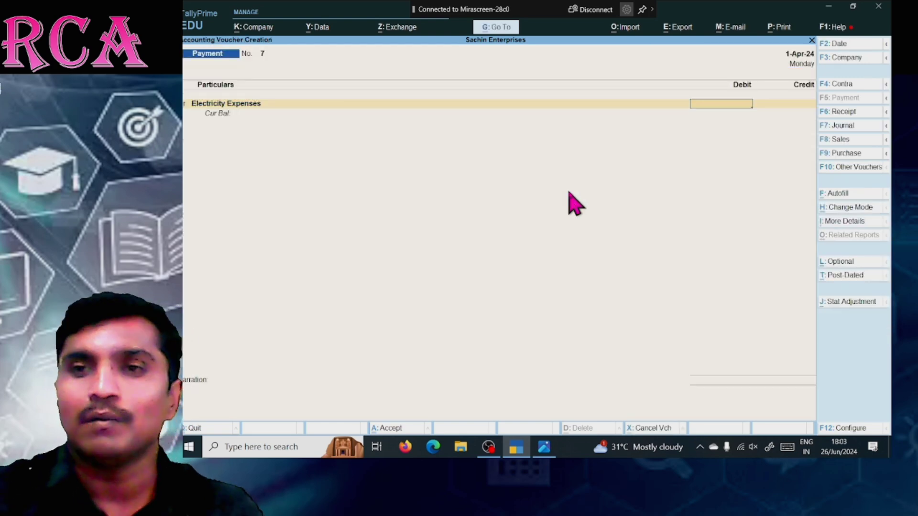
Check the amount for transaction 25 in the assignment image and debit Electricity Expenses with 1000
key(alt+Tab)
key(alt+Tab)
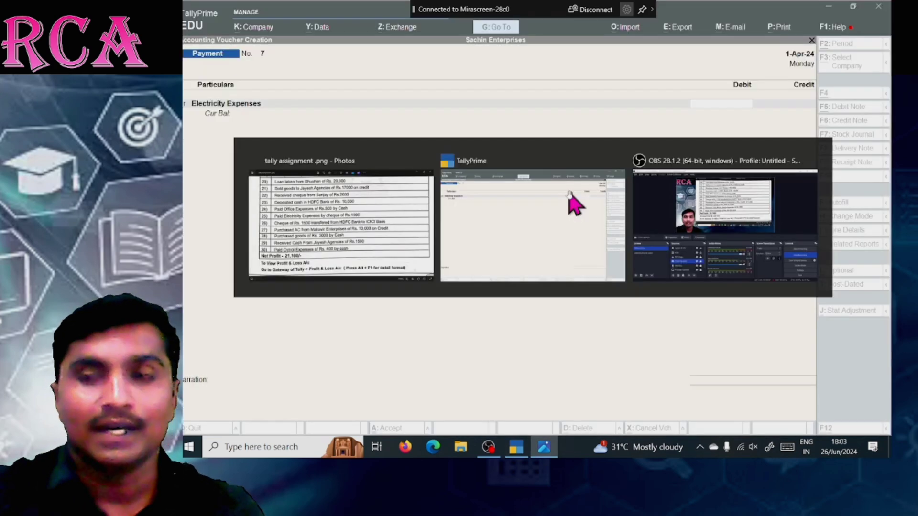
text(1000)
key(Return)
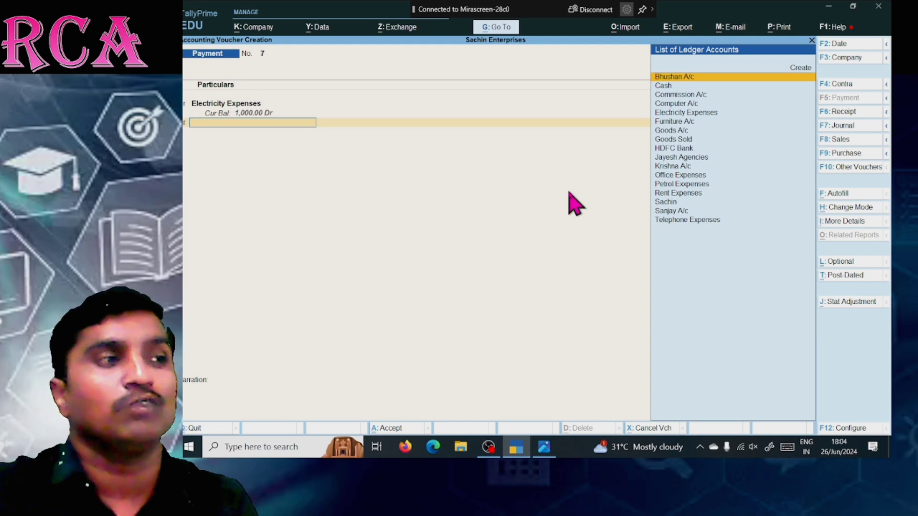
Credit HDFC Bank with the full 1,000 and accept the default bank allocation
key(Down)
key(Down)
key(Down)
key(Down)
key(Down)
key(Down)
key(Down)
key(Down)
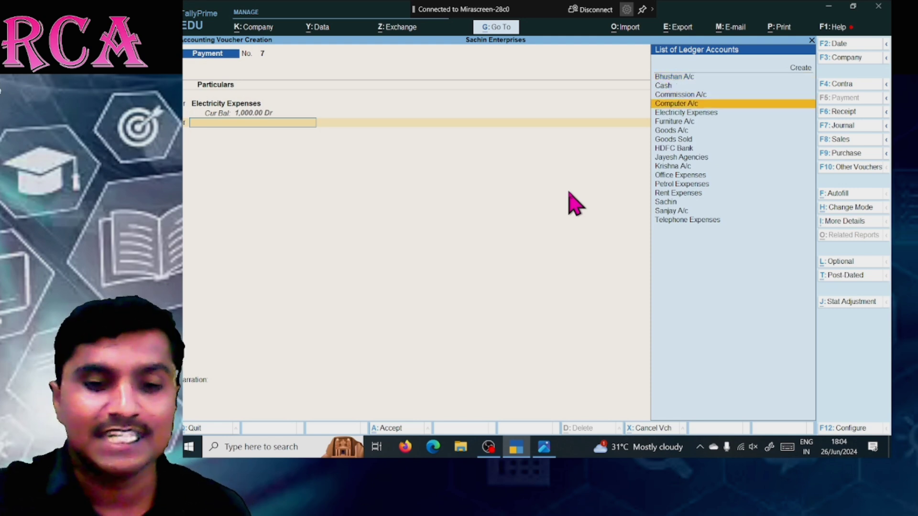
key(Return)
key(Return)
key(Return)
key(Return)
key(Return)
key(Return)
key(Return)
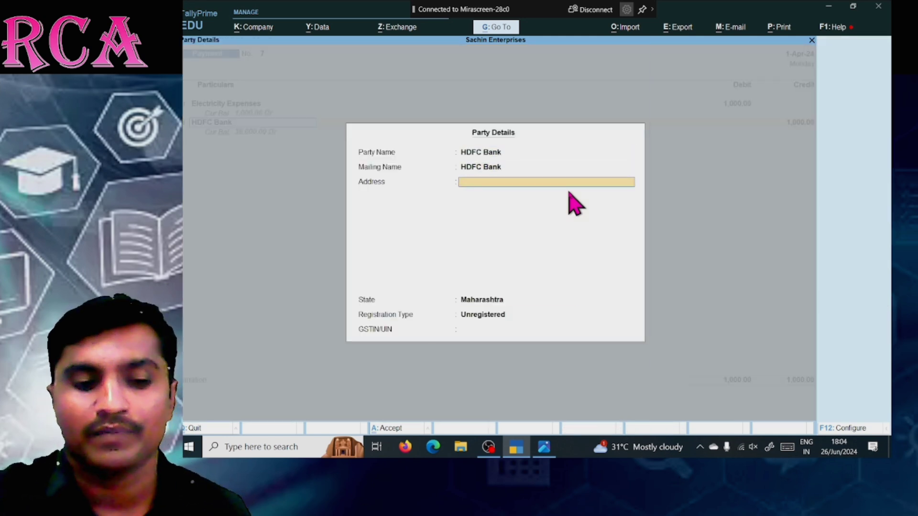
Keep the HDFC Bank party details without an address and save the payment voucher without a narration
key(Return)
key(Return)
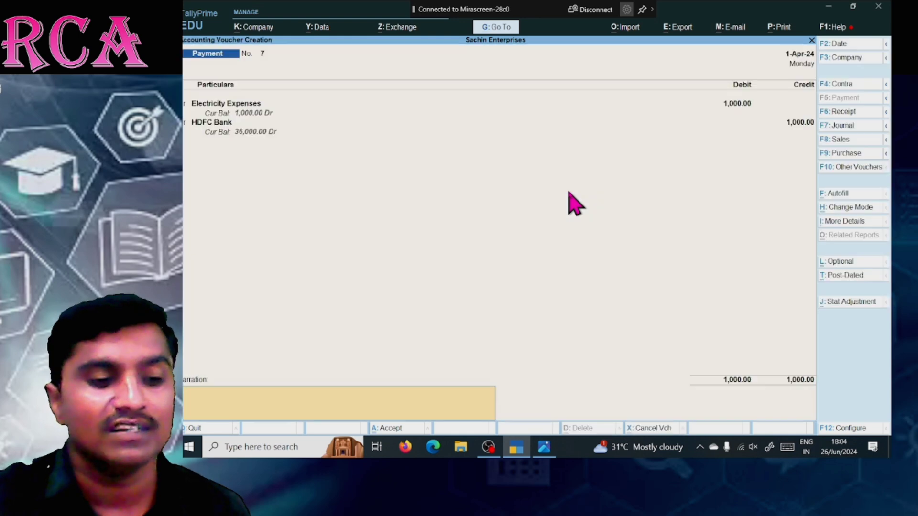
key(Return)
key(Return)
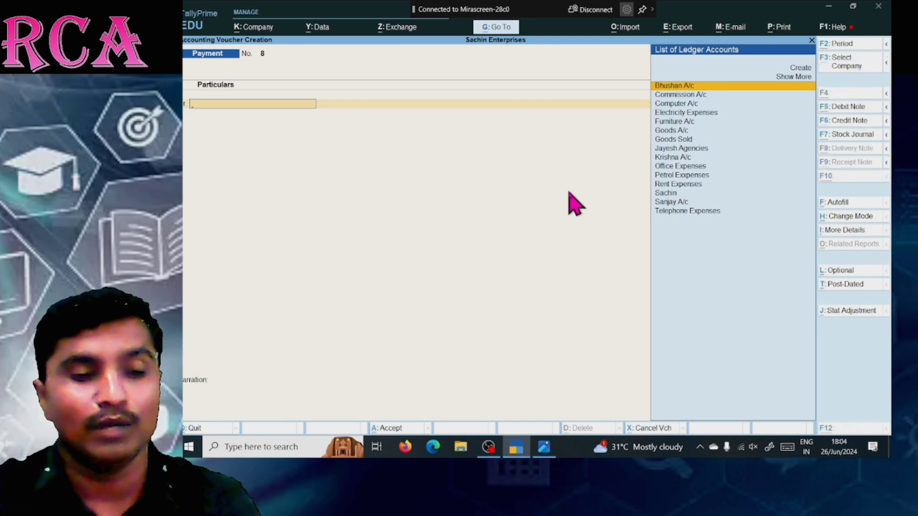
Check transaction 26 in the assignment, start a contra voucher and credit HDFC Bank with 1500
key(alt+Tab)
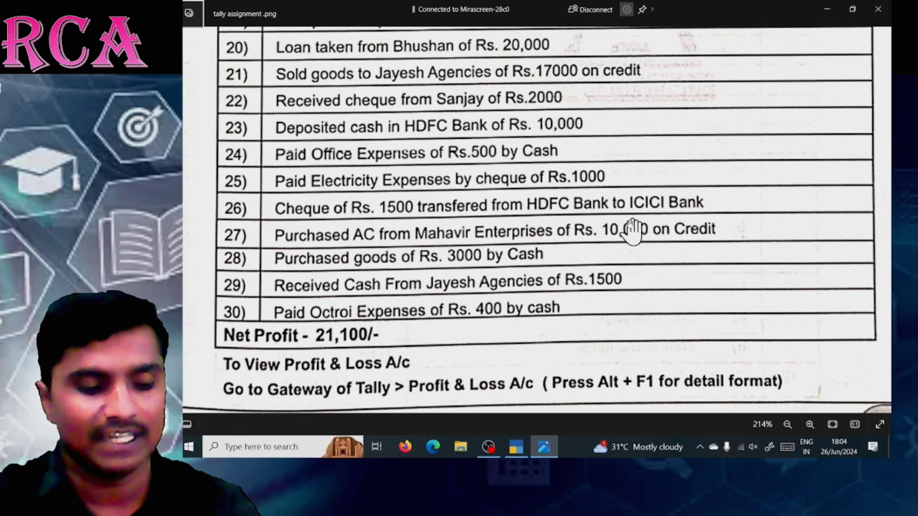
key(alt+Tab)
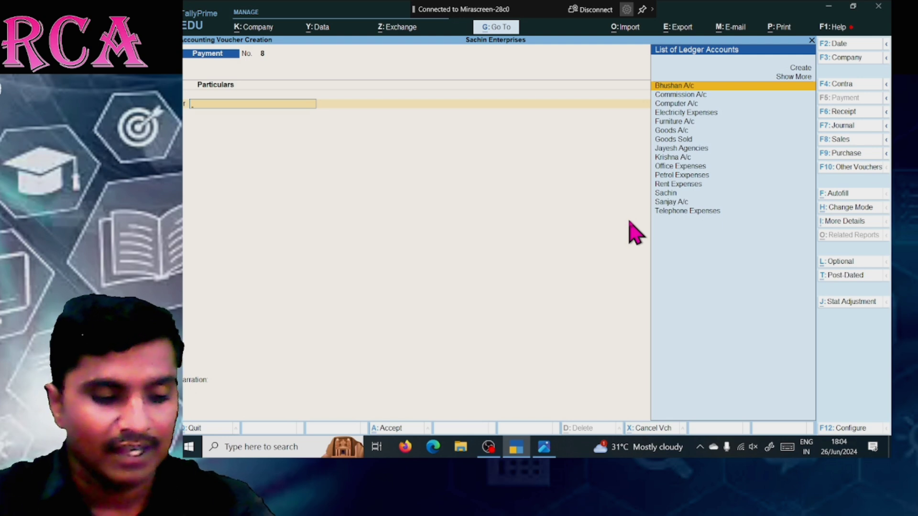
key(F4)
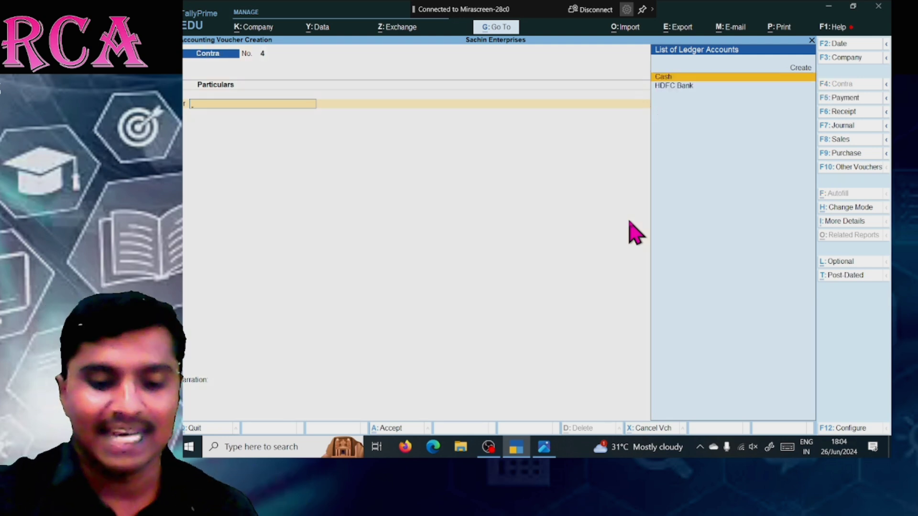
key(Down)
key(Return)
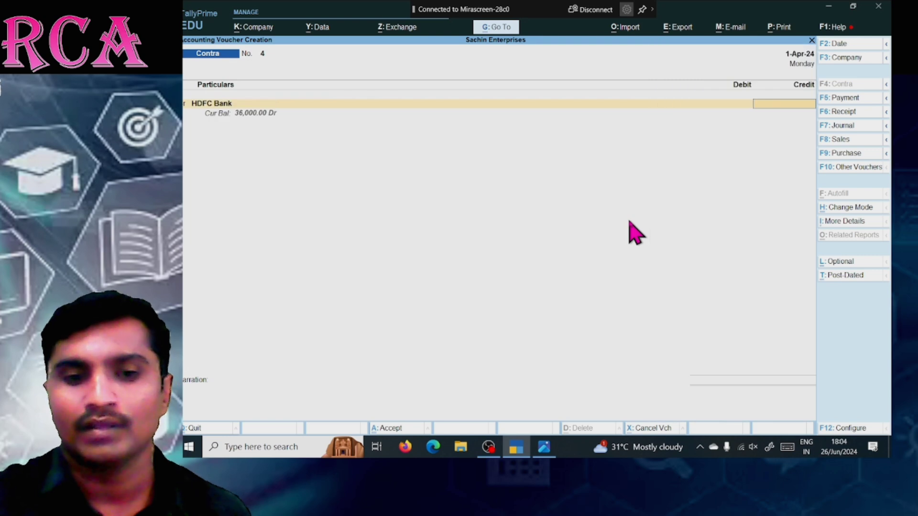
text(1500)
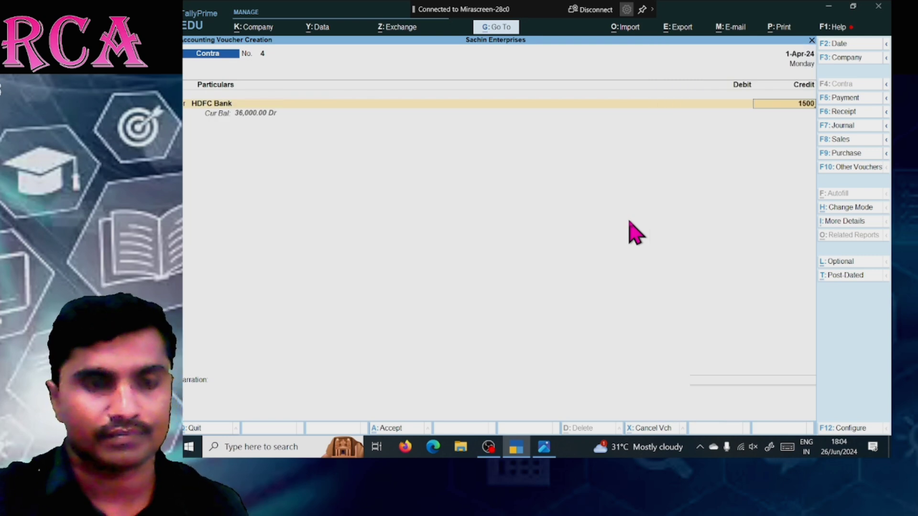
Allocate the 1,500 from HDFC Bank as a cheque with range Not Applicable, no instrument number and date 1-Apr-24
key(Return)
key(Return)
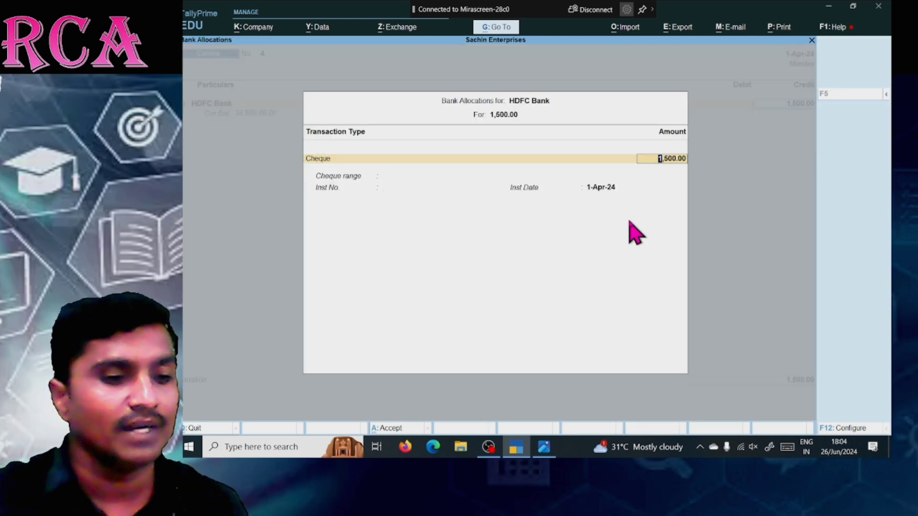
key(Return)
key(Return)
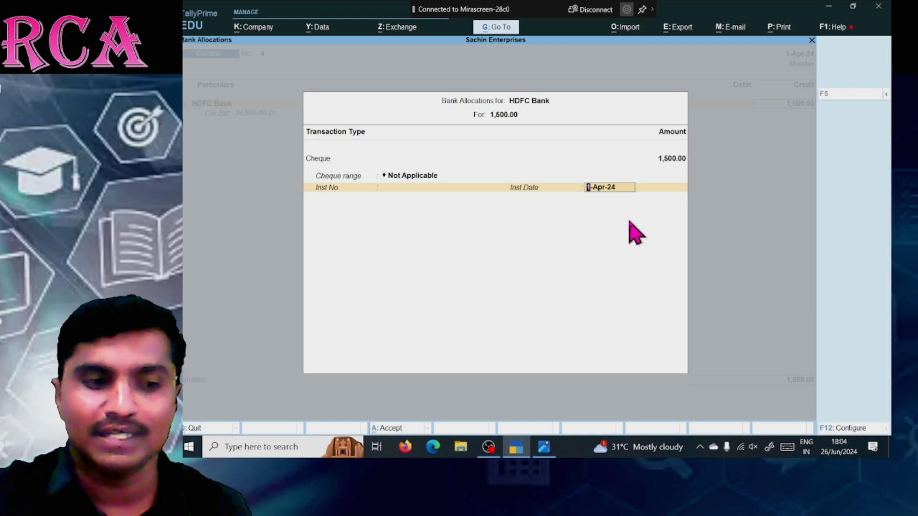
key(Return)
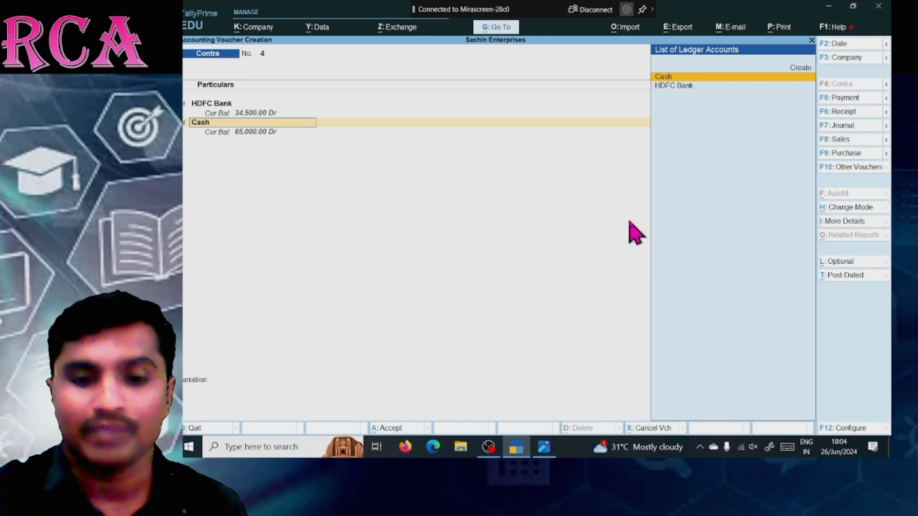
Start a new ledger named ICICI Bank without an alias for the contra voucher's debit line
key(Up)
key(Return)
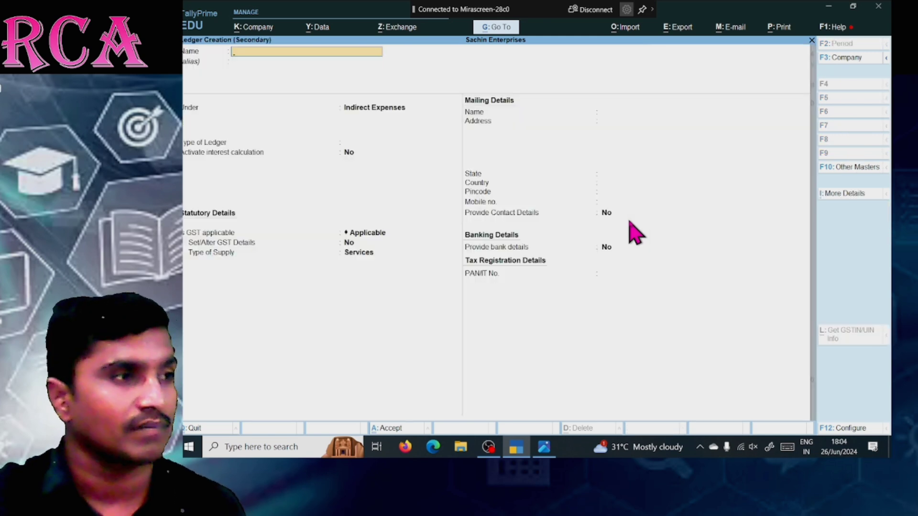
text(ICIC)
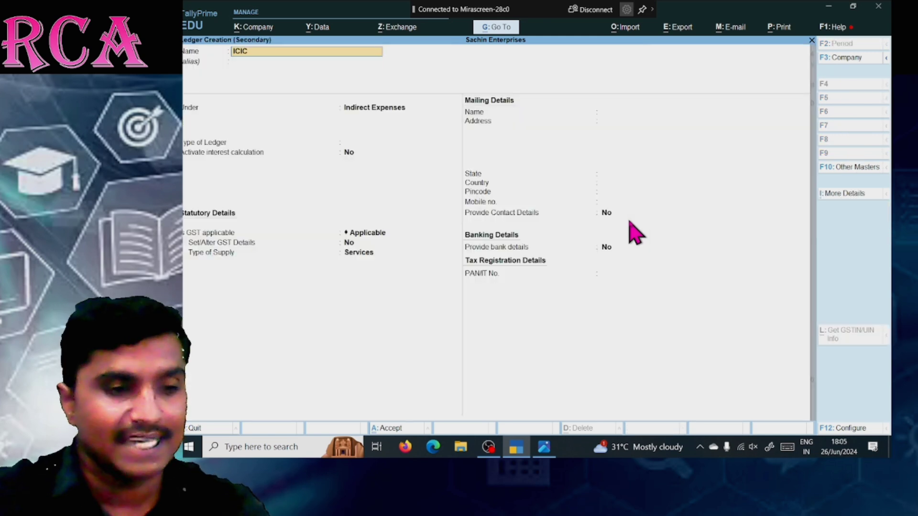
text(I Bank)
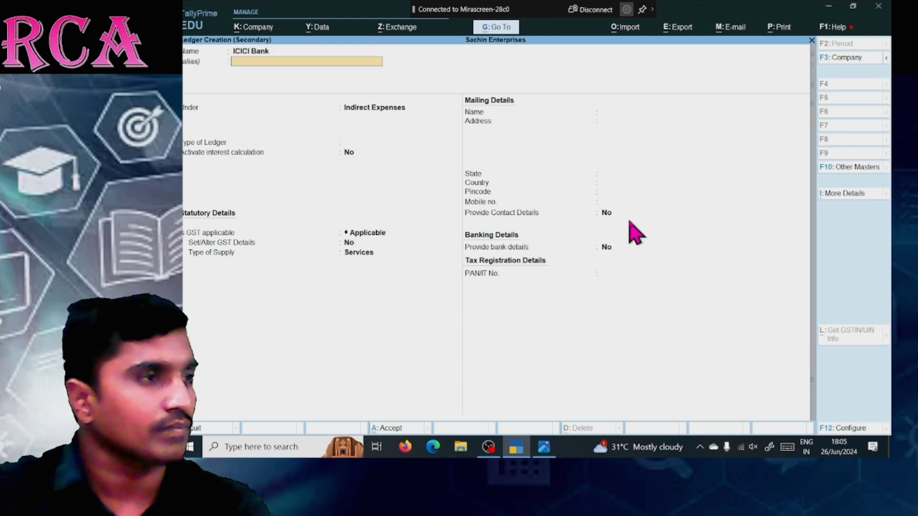
key(Return)
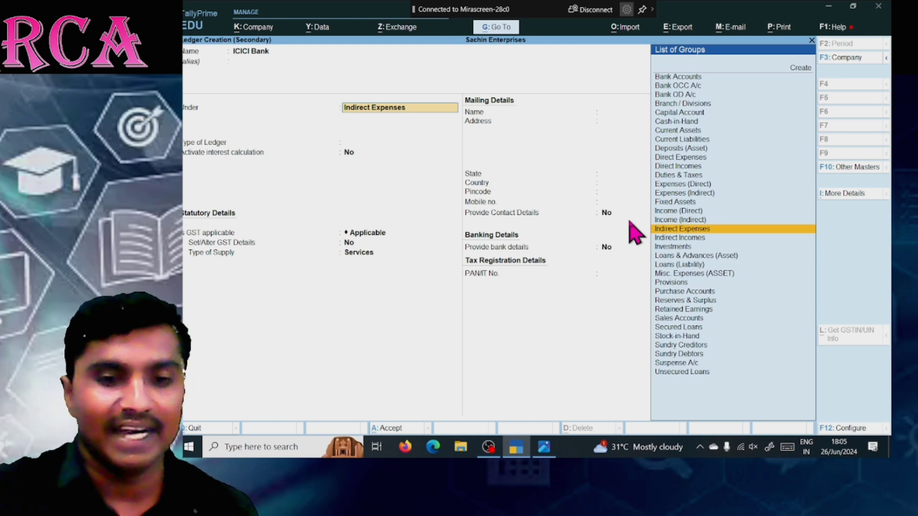
Place the ICICI Bank ledger under the Bank Accounts group
key(Up)
key(Up)
key(Up)
key(Up)
key(Up)
key(Up)
key(Up)
key(Up)
key(Up)
key(Up)
key(Up)
key(Up)
key(Up)
key(Up)
key(Up)
key(Up)
key(Up)
key(Up)
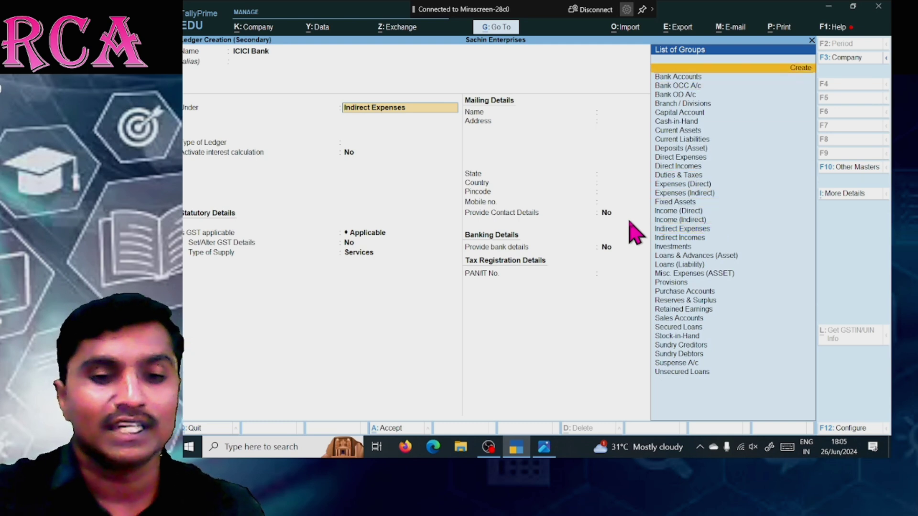
key(Down)
key(Return)
Keep the default bank, mailing and tax details of the ICICI Bank ledger and save it
key(Return)
key(Return)
key(Return)
key(Return)
key(Return)
key(Return)
key(Return)
key(Return)
key(Return)
key(Return)
key(Return)
key(Return)
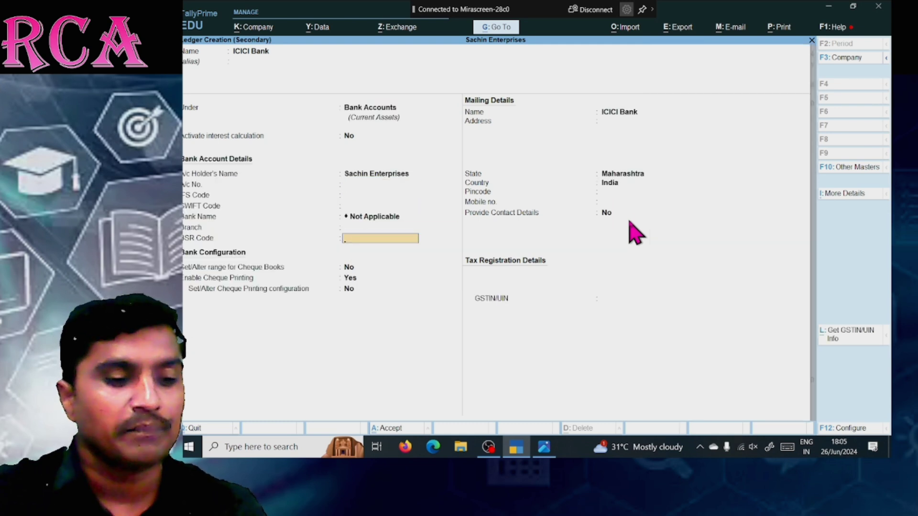
key(Return)
key(Return)
key(Return)
key(Return)
key(Return)
key(Return)
key(Return)
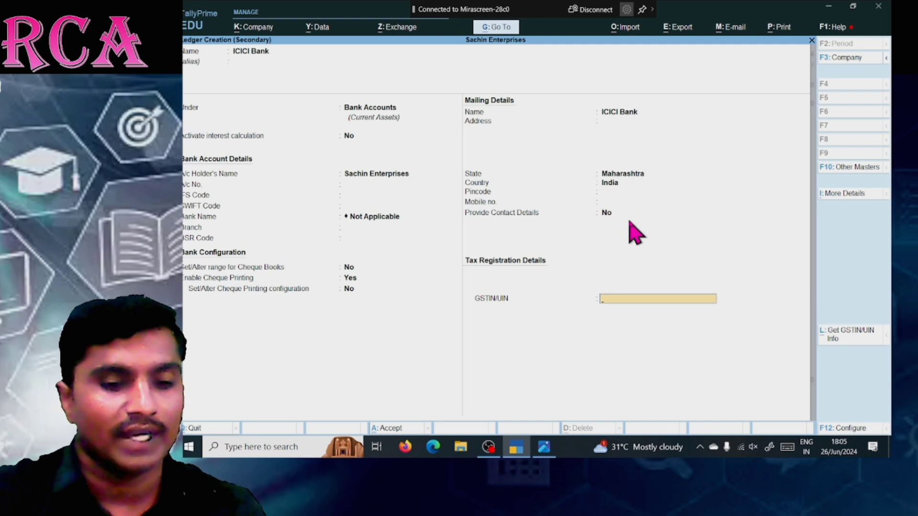
key(Return)
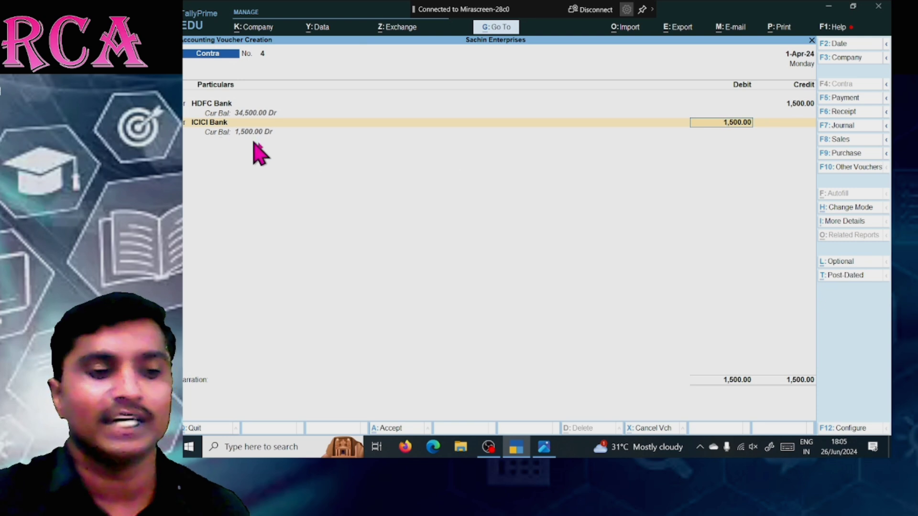
Debit ICICI Bank with 1,500 and allocate it as Cheque/DD dated 1-Apr-24 without an instrument number or bank name
key(Return)
key(Return)
key(Return)
key(Return)
key(Return)
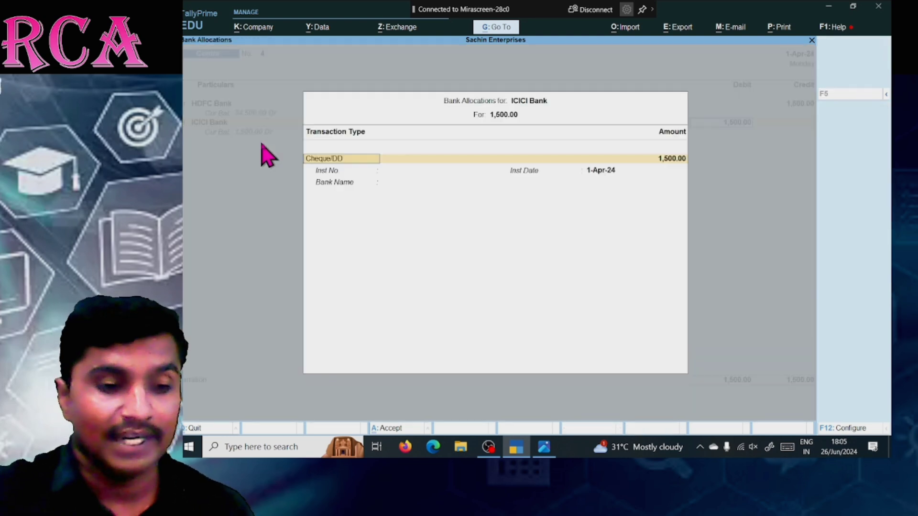
key(Return)
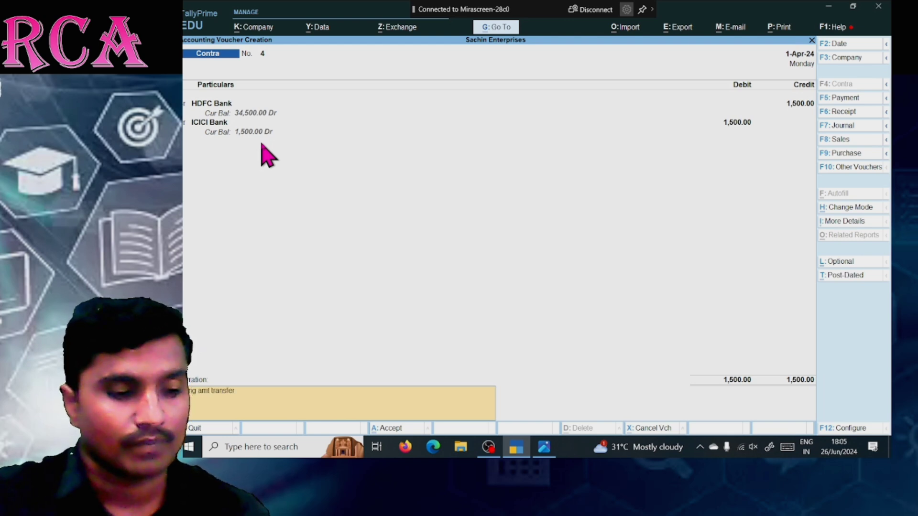
Enter the narration "Being amt transfer from HDFC to ICICI Bank of Rs 1500" and save the contra voucher
text(Being amt transfer from HD)
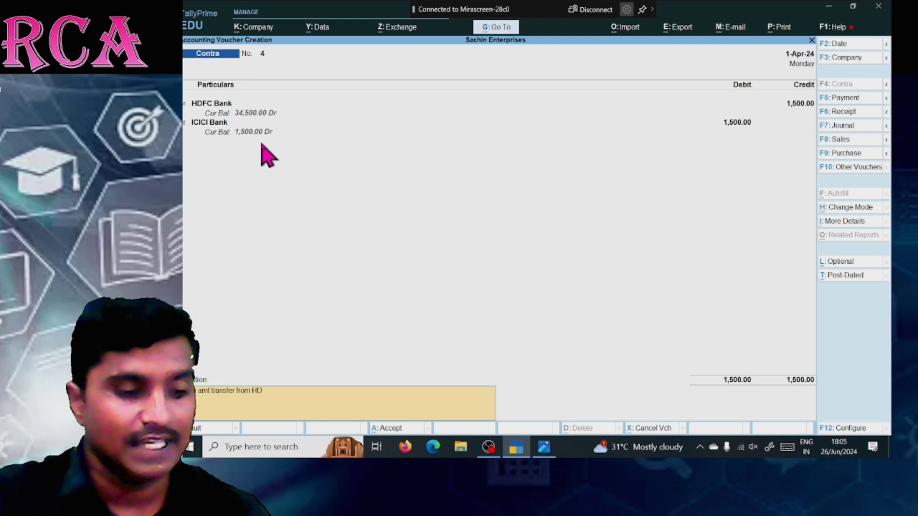
text(FC to ICI)
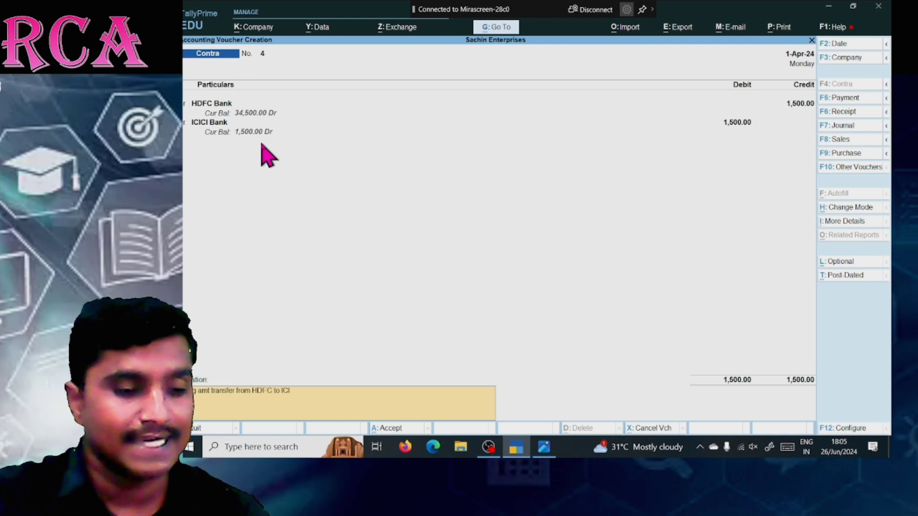
text(CI Bank of)
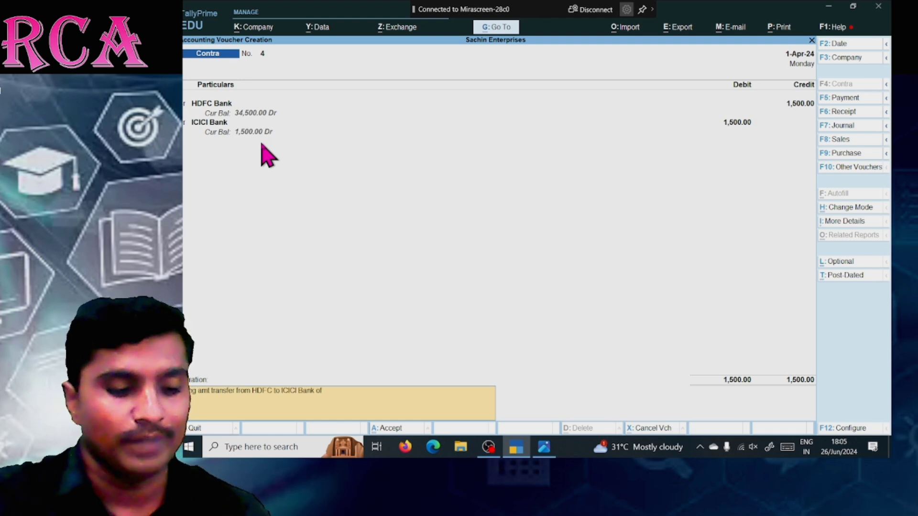
text( Rs 1500)
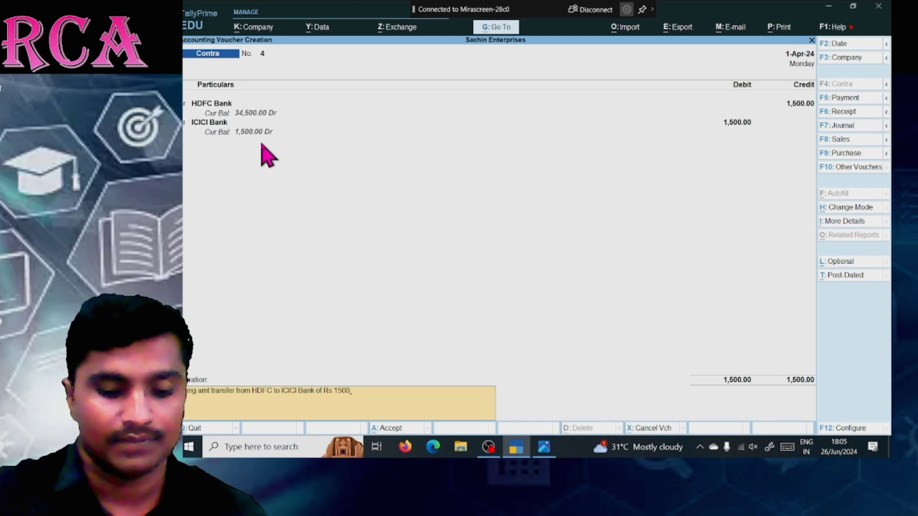
key(Return)
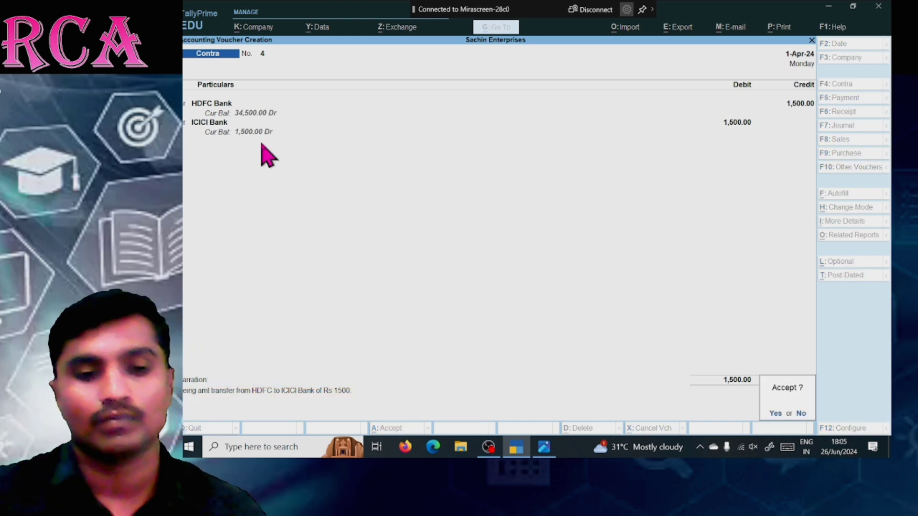
key(Return)
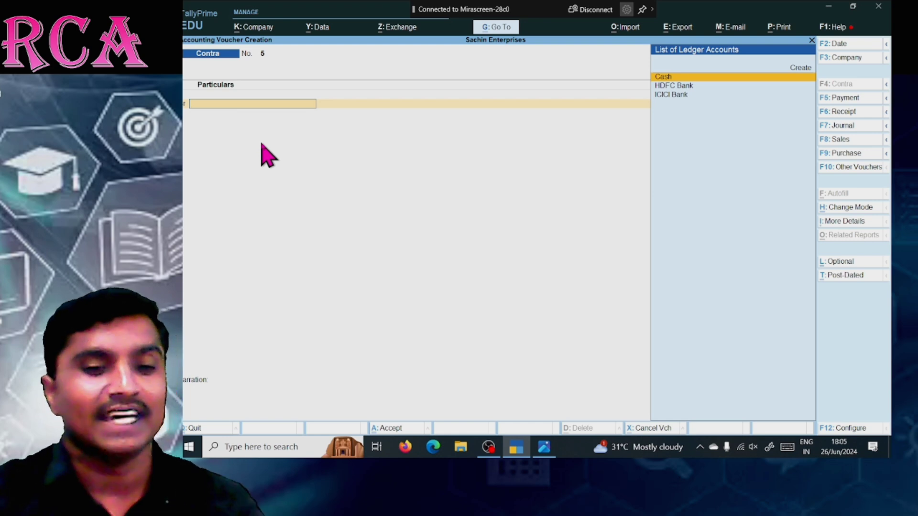
Check transaction 27 in the assignment and start a purchase voucher in As Voucher mode, leaving the supplier invoice number and date blank
key(alt+Tab)
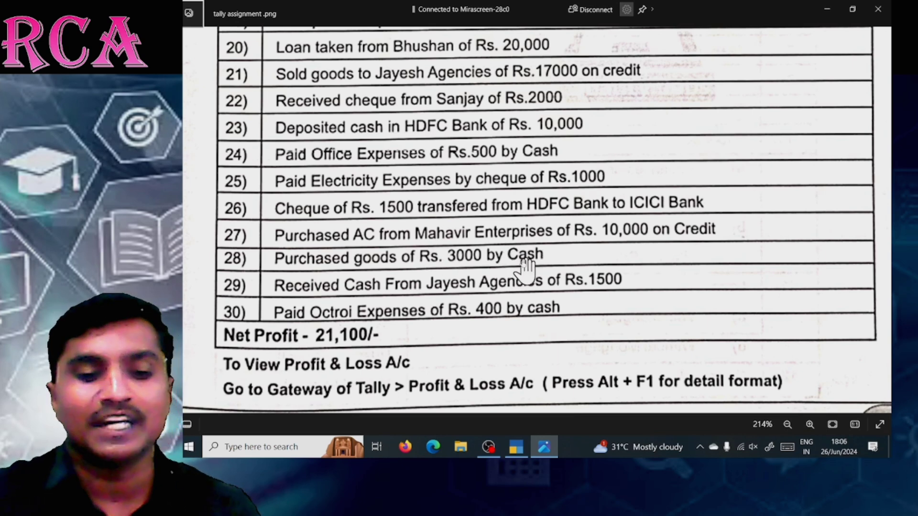
key(alt+Tab)
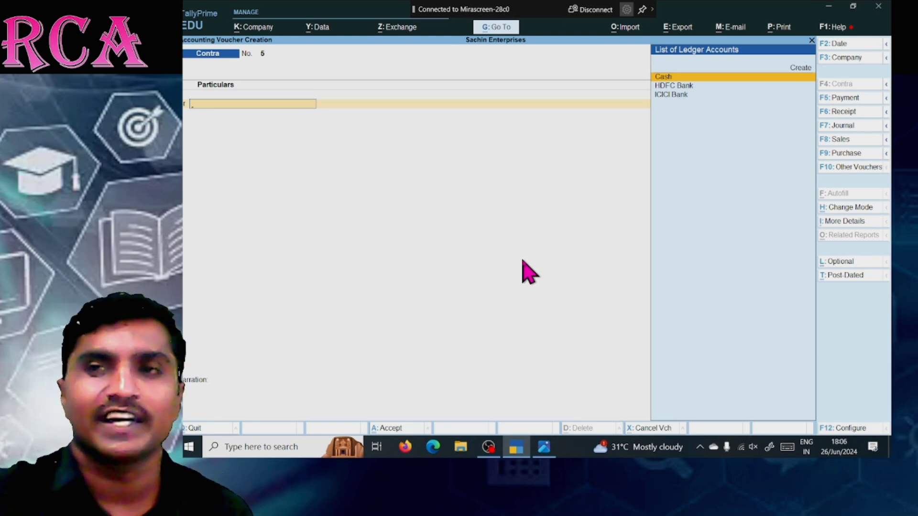
key(F9)
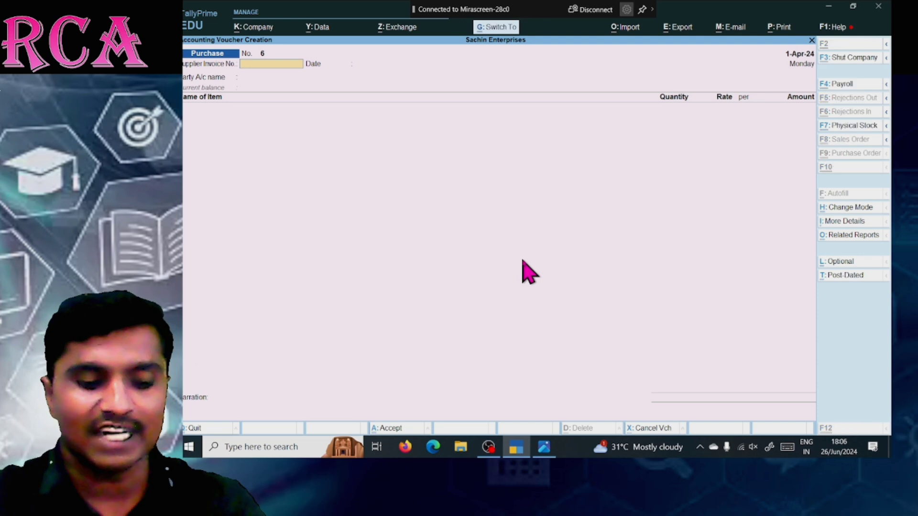
key(ctrl+h)
key(Down)
key(Down)
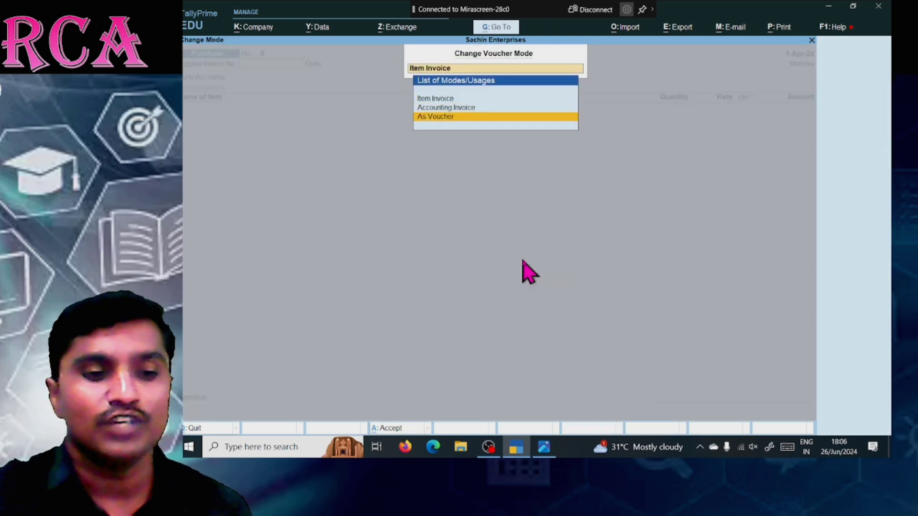
key(Return)
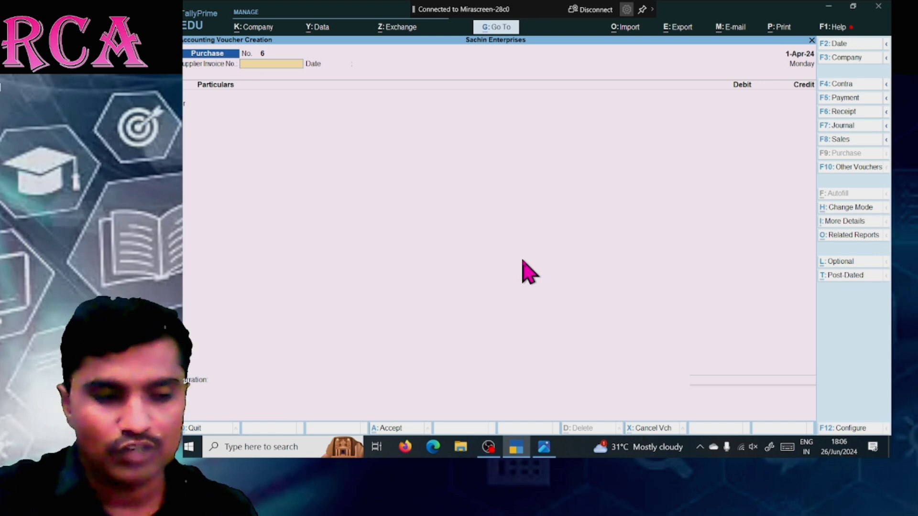
key(Return)
key(Return)
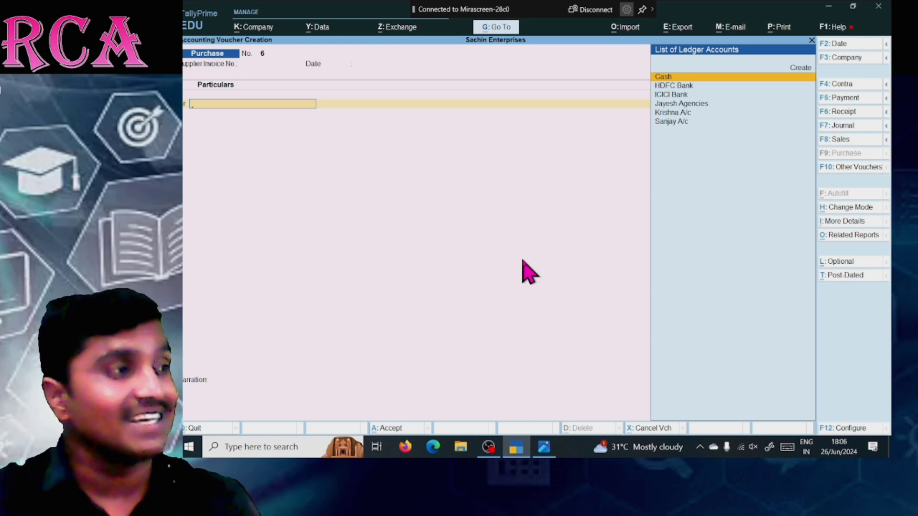
Start a new party ledger named MAHAVEER ENTERPRISES under the Sundry Creditors group
key(alt+c)
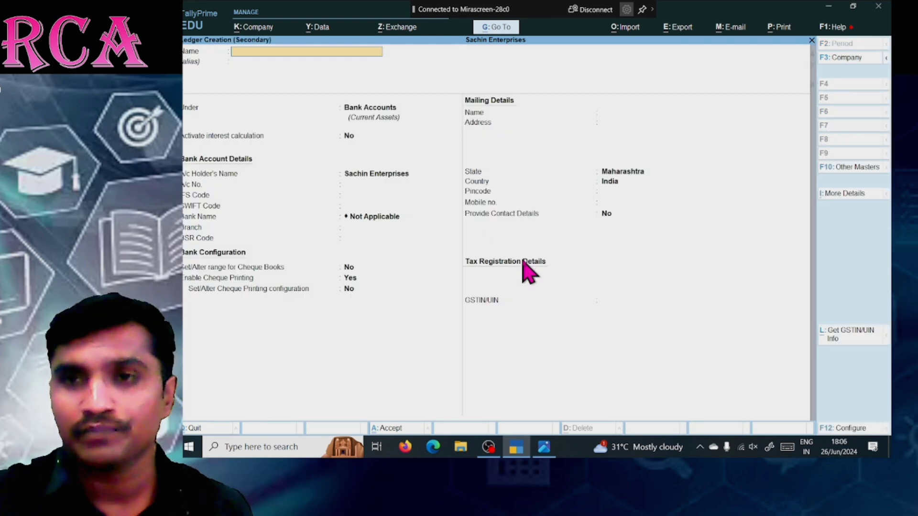
text(MAHAV)
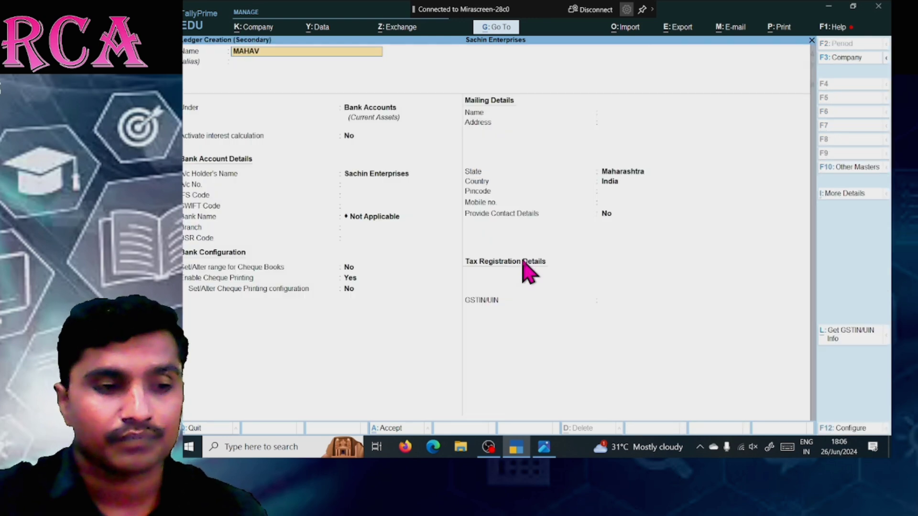
text(EER ENTERPRISES)
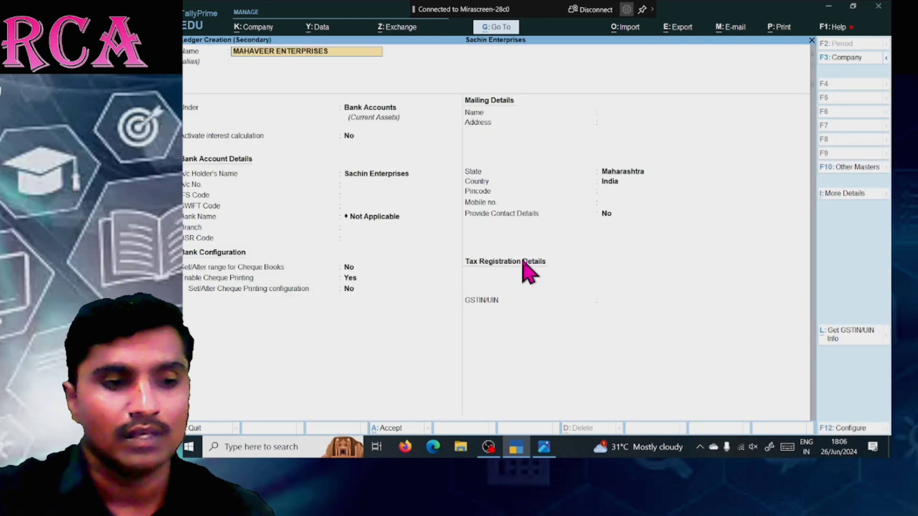
key(Return)
key(Return)
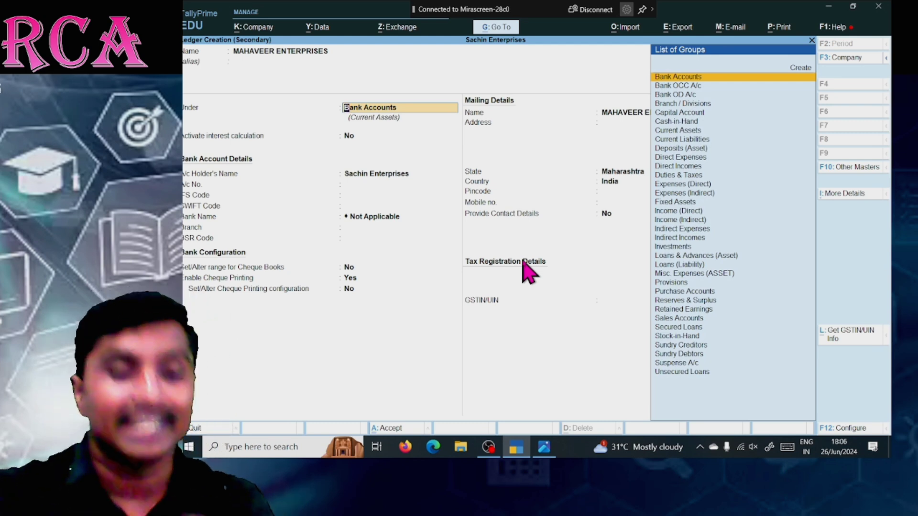
text(SUN)
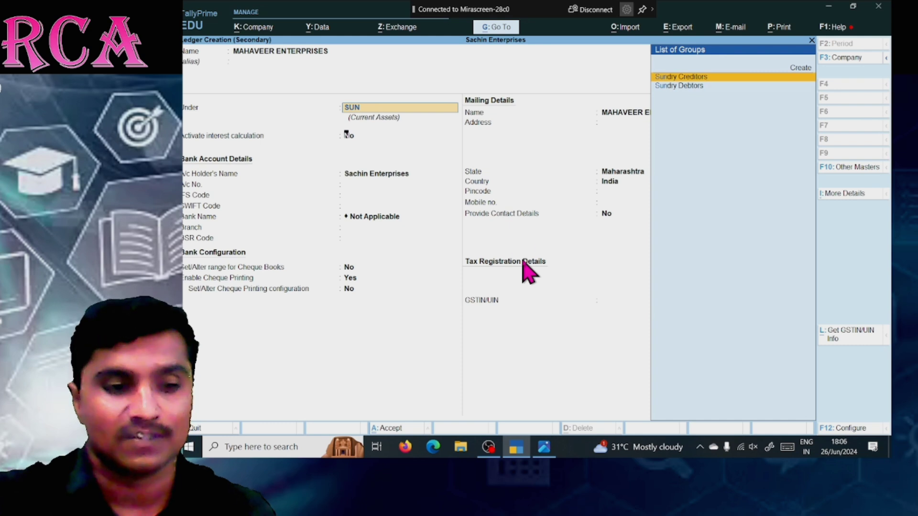
key(Return)
Keep the default bill-by-bill, mailing and tax registration details of the MAHAVEER ENTERPRISES ledger and save it
key(Return)
key(Return)
key(Return)
key(Return)
key(Return)
key(Return)
key(Return)
key(Return)
key(Return)
key(Return)
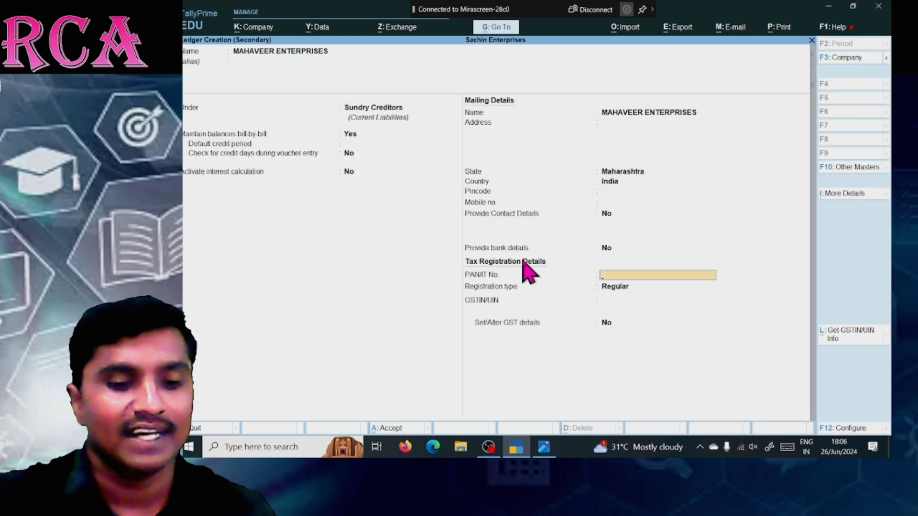
key(Return)
key(Return)
key(Return)
key(Return)
key(Return)
key(Return)
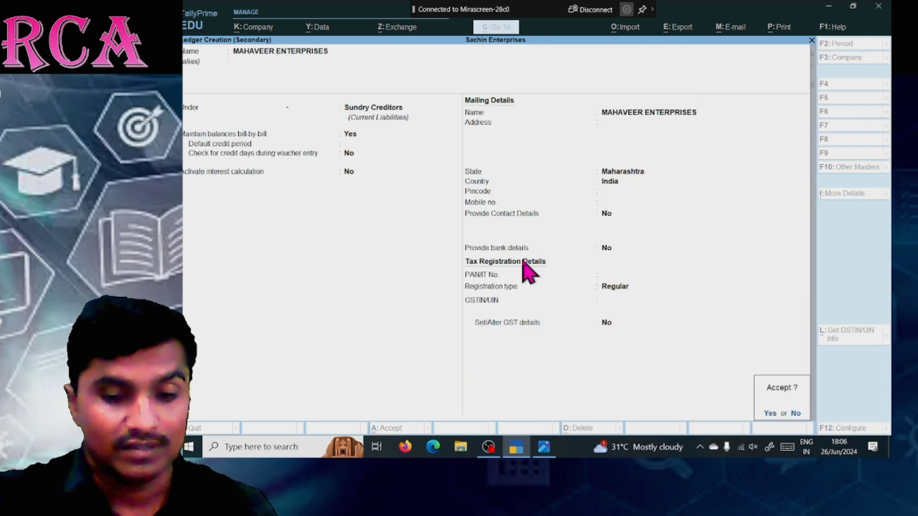
key(Return)
Leave the receipt details blank and accept the default party details for MAHAVEER ENTERPRISES
key(Return)
key(Return)
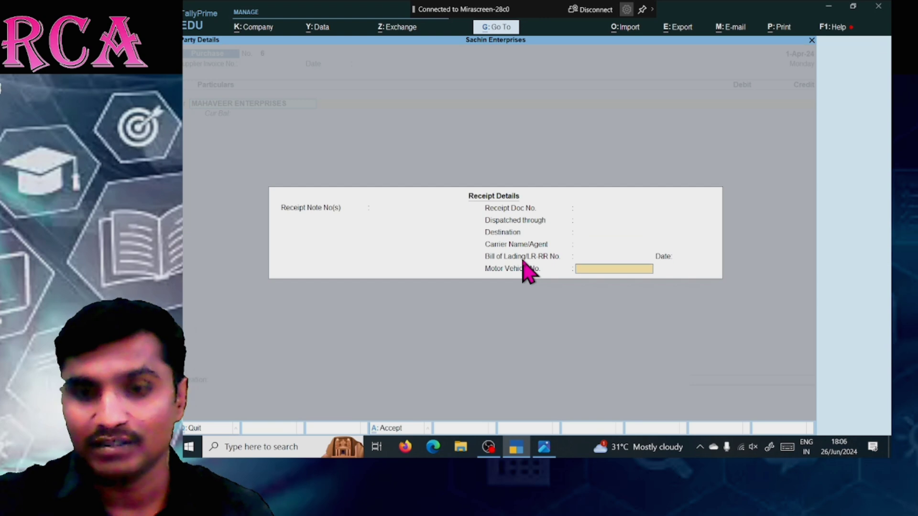
key(Return)
key(Return)
key(Return)
key(Return)
key(Return)
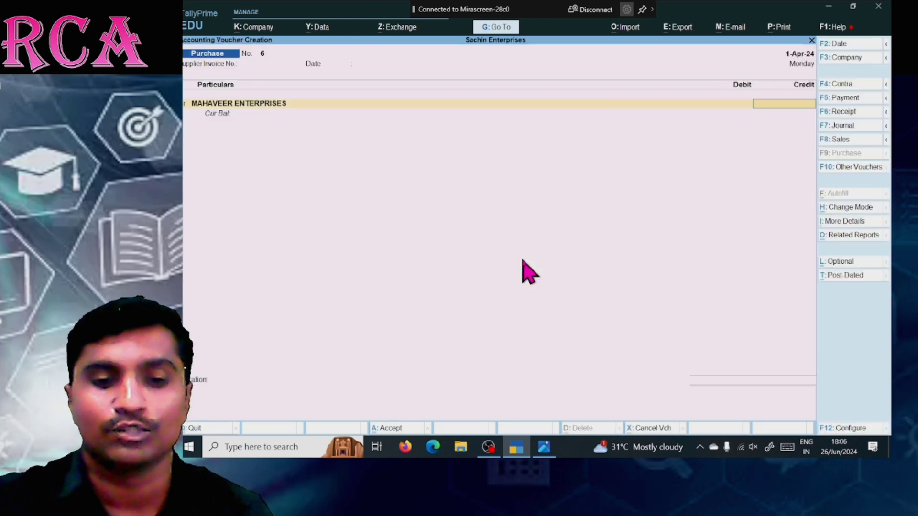
Check the amount of transaction 27 in the assignment and credit MAHAVEER ENTERPRISES with 10000
key(alt+Tab)
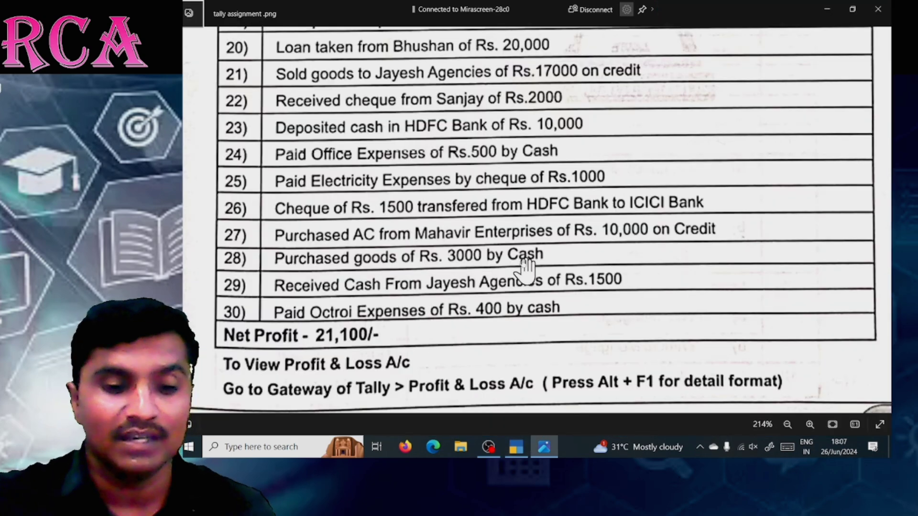
key(alt+Tab)
text(10000)
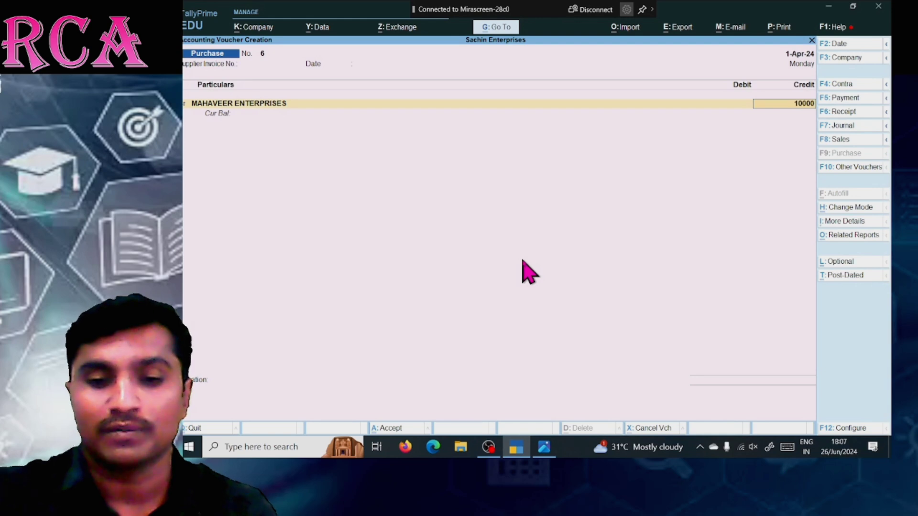
key(Return)
Allocate the full 10,000 credit to bill reference New Ref 6 without credit days and continue to the debit line
key(Return)
key(Return)
key(Return)
key(Return)
key(Return)
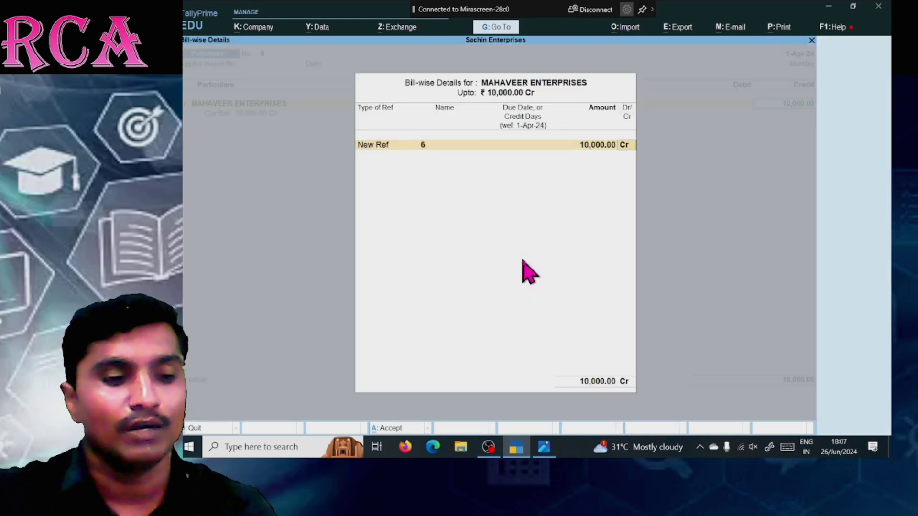
key(Return)
key(Escape)
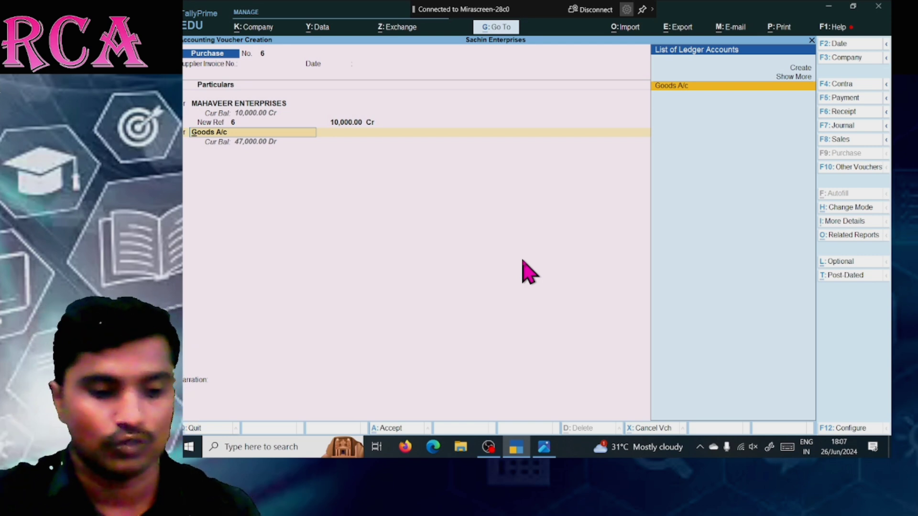
Create a new ledger named Air Conditioner under the Fixed Assets group for the purchase voucher's debit line
key(alt+c)
text(Air)
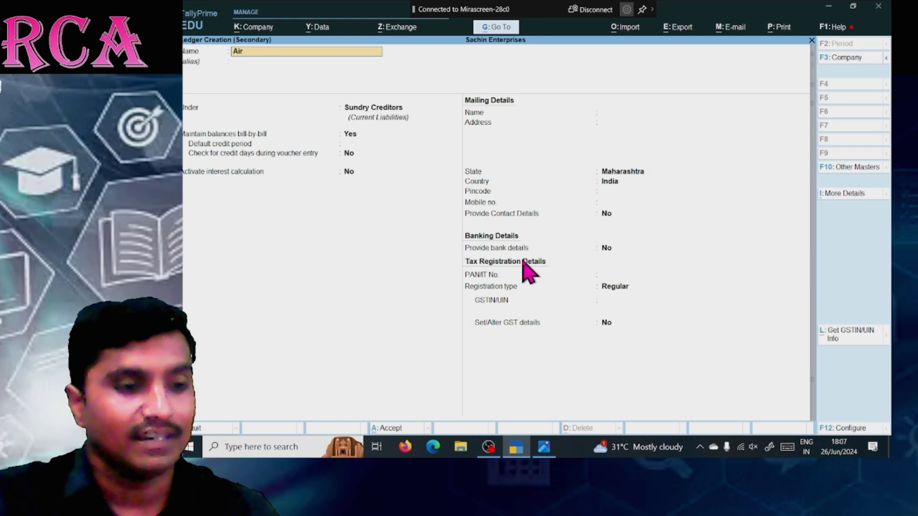
text( Conditioner)
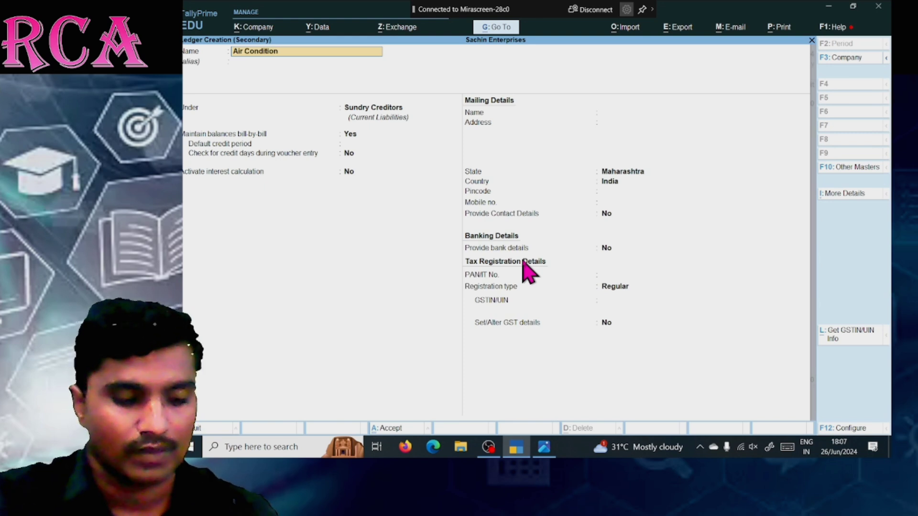
key(Return)
key(Return)
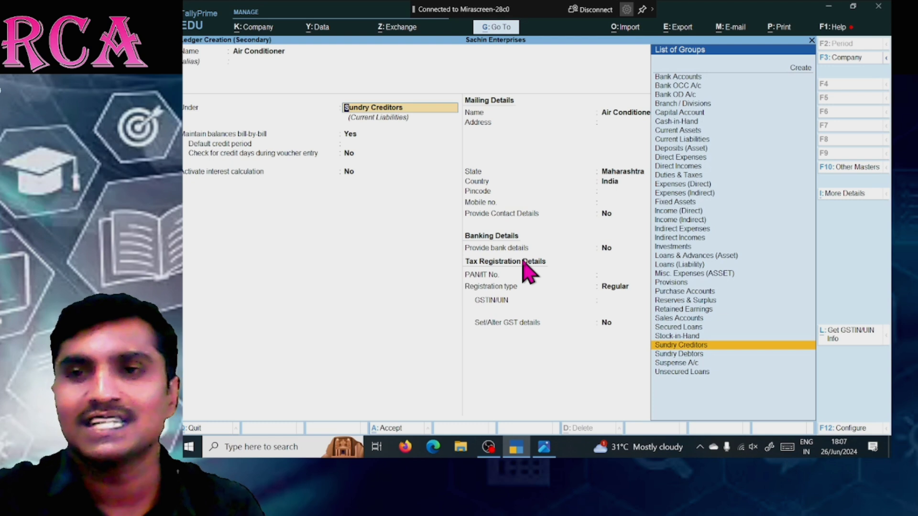
text(F)
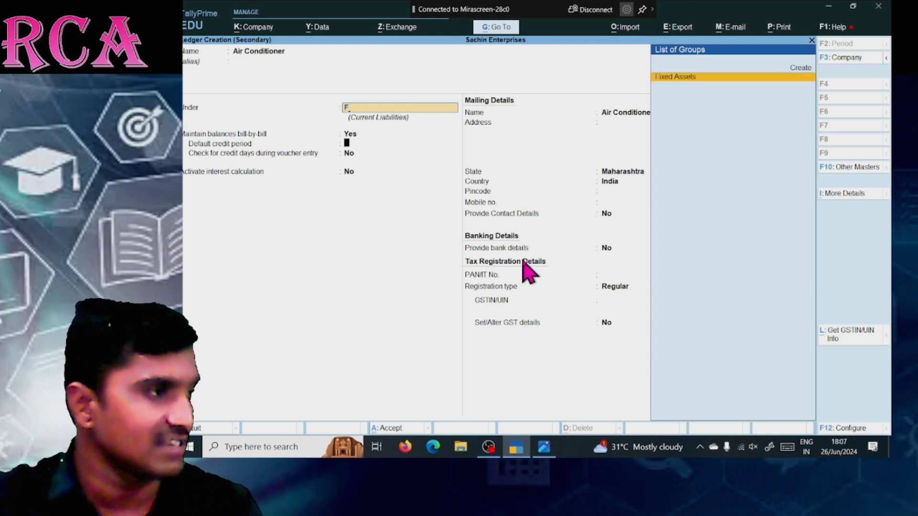
key(Return)
Save the Air Conditioner ledger with its default statutory, mailing and banking details and debit it with 10,000 in the purchase voucher
key(Return)
key(Return)
key(Return)
key(Return)
key(Return)
key(Return)
key(Return)
key(Return)
key(Return)
key(Return)
key(Return)
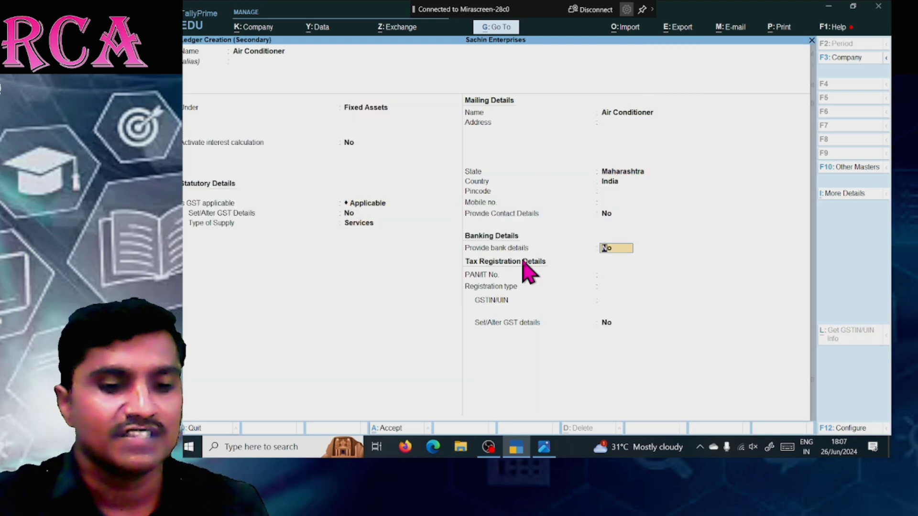
key(Return)
key(Return)
key(Return)
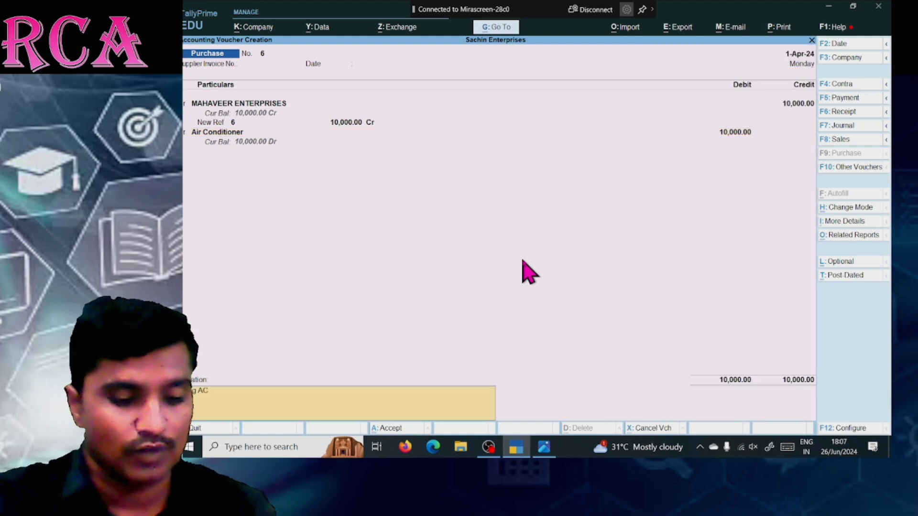
Add the narration "Being AC purchase from Mahaveer Enterprises" and save the purchase voucher
text(Being AC purchase f)
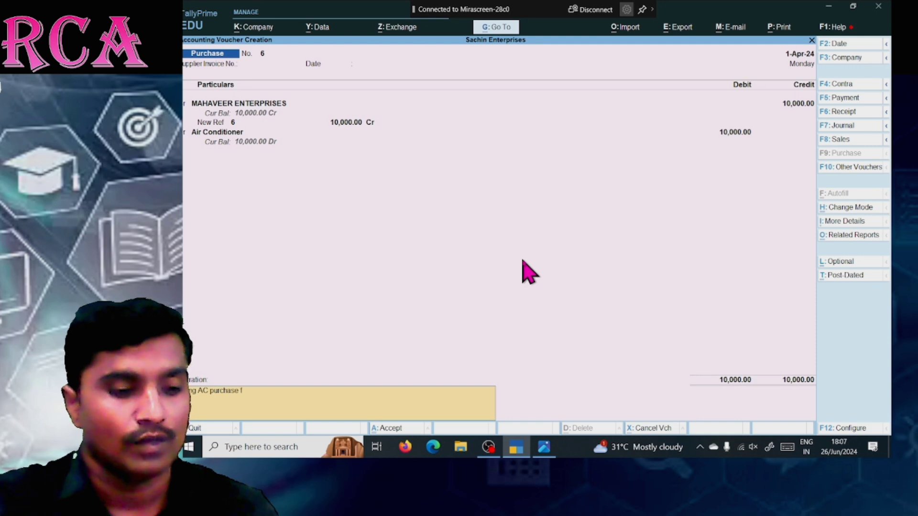
text(rom Mahav)
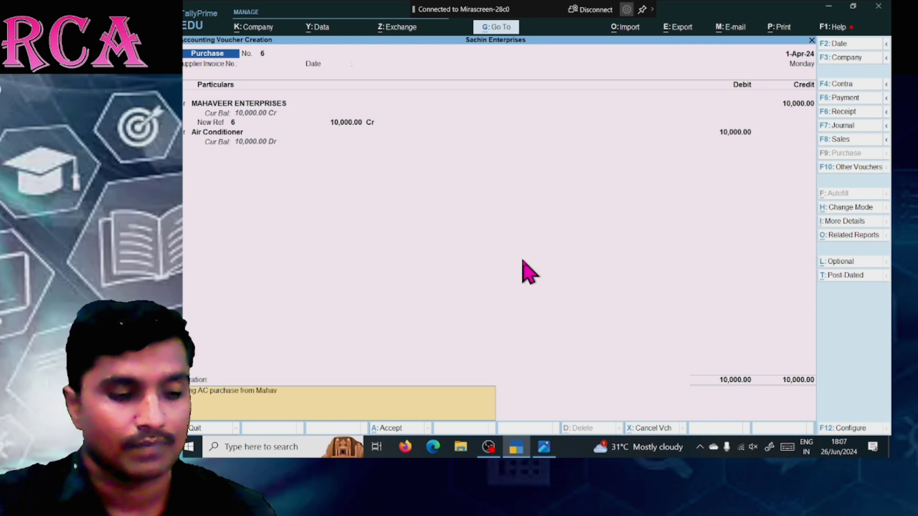
text(eer)
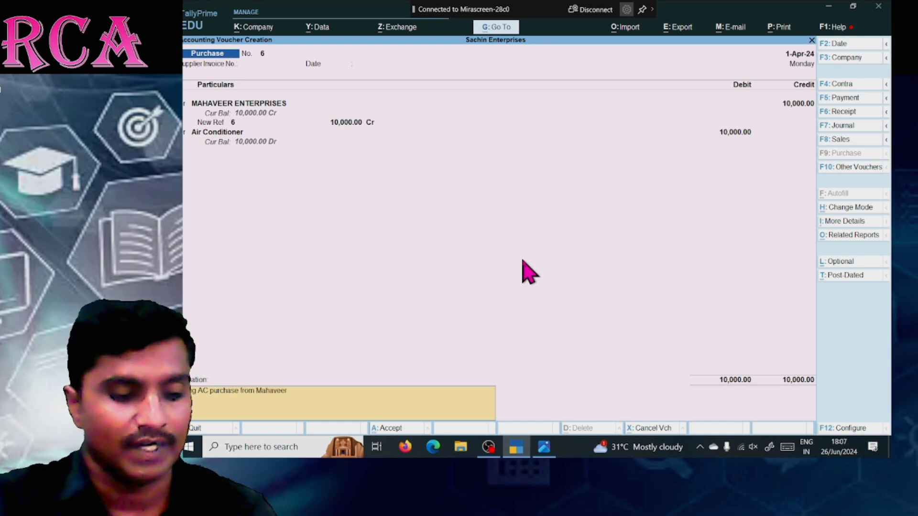
text( Enterprises)
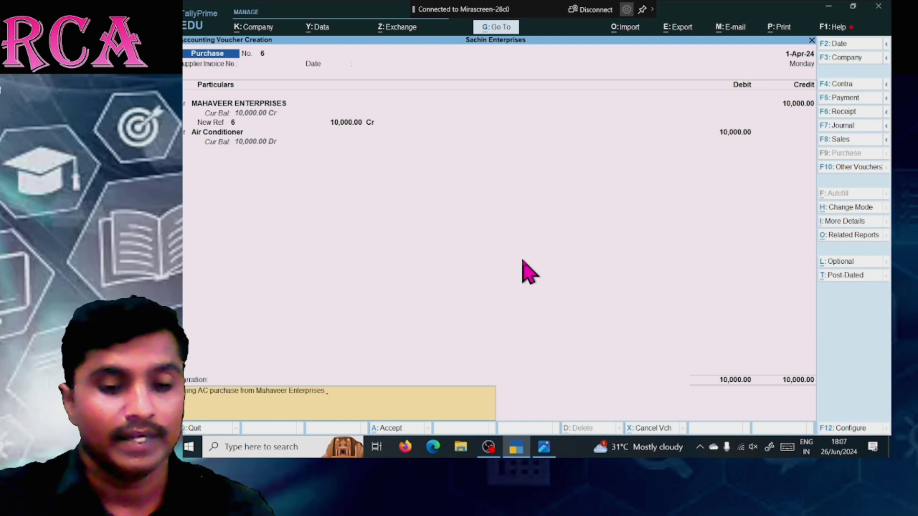
key(Return)
key(Return)
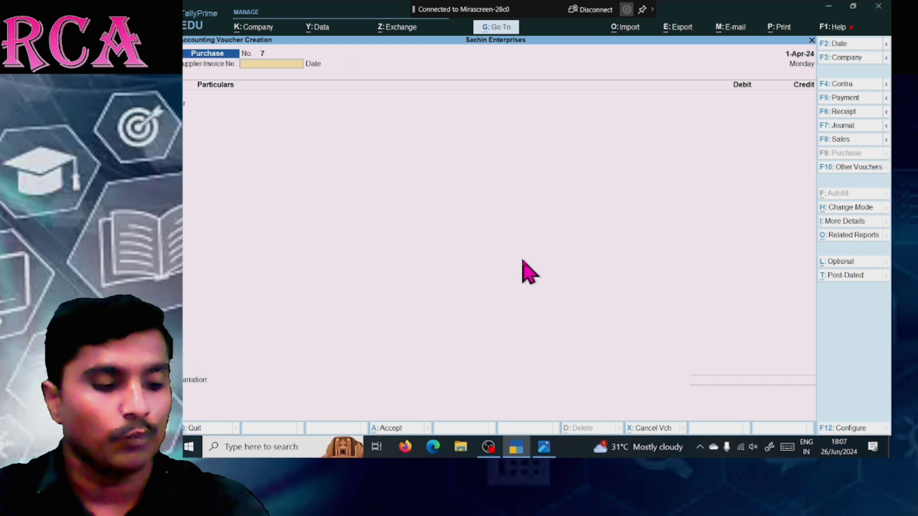
Check transaction 28 in the assignment and choose Cash as the party of the next purchase voucher, without a supplier invoice number
key(alt+Tab)
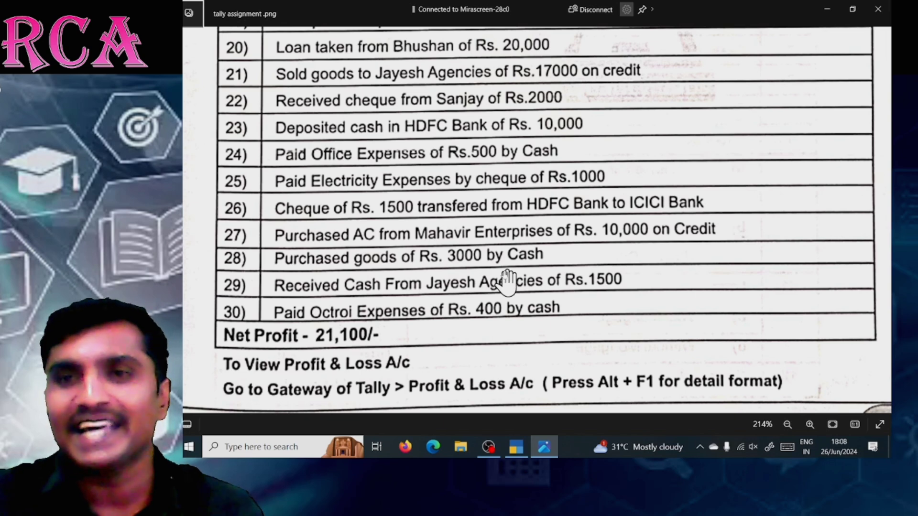
key(alt+Tab)
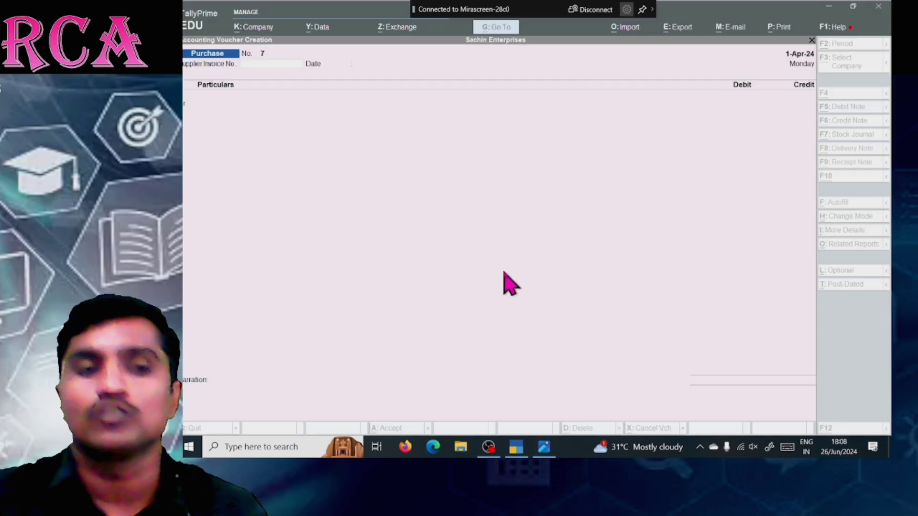
key(Return)
key(Return)
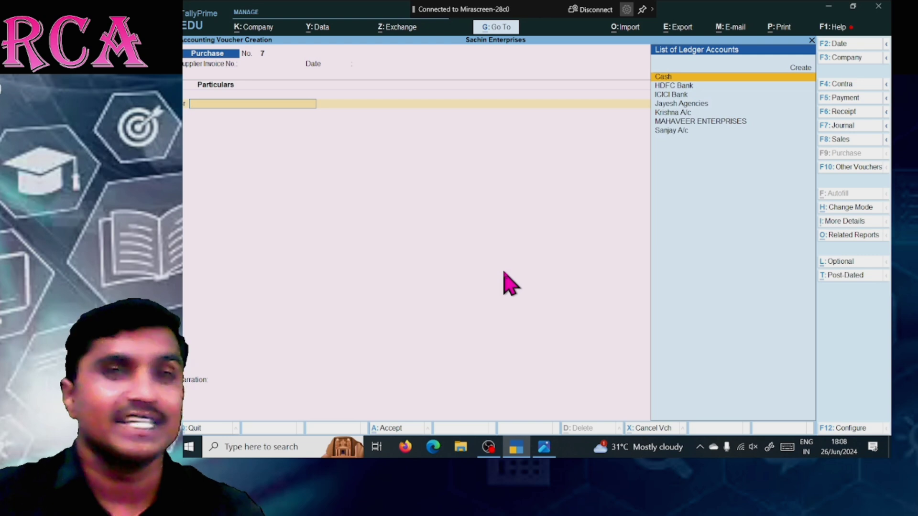
key(Return)
Leave the receipt details blank and accept the default party details for Cash
key(Return)
key(Return)
key(Return)
key(Return)
key(Return)
key(Return)
key(Return)
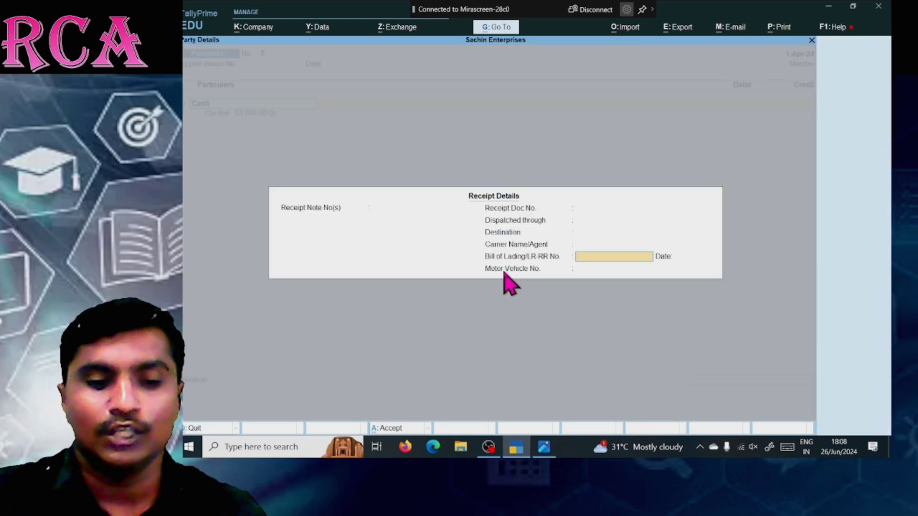
key(Return)
key(Return)
key(Return)
key(Return)
key(Return)
key(Return)
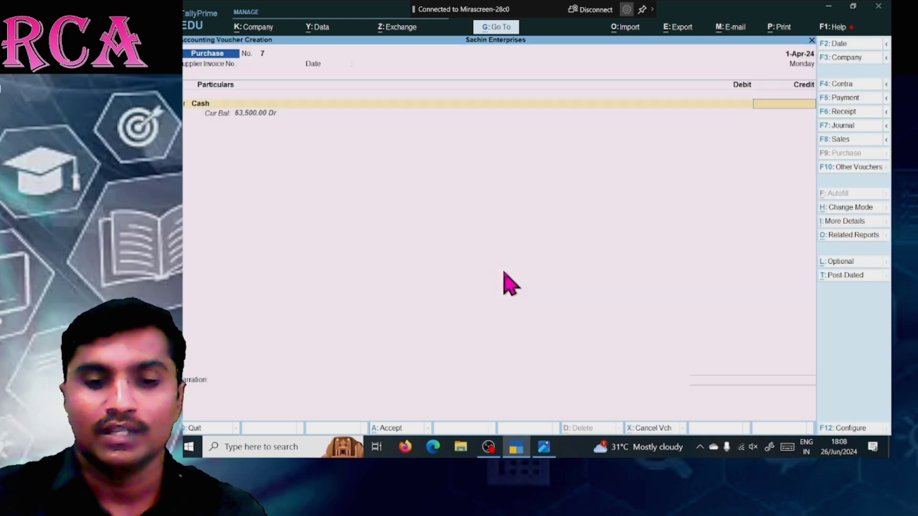
Credit Cash and debit Goods A/c with 3000, then save the purchase voucher without a narration
text(3000)
key(Return)
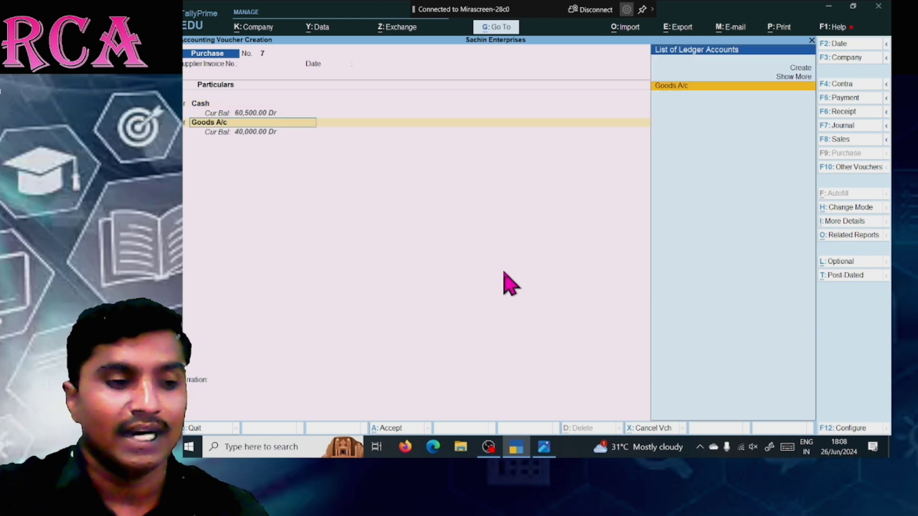
key(Return)
key(Return)
key(Return)
key(Return)
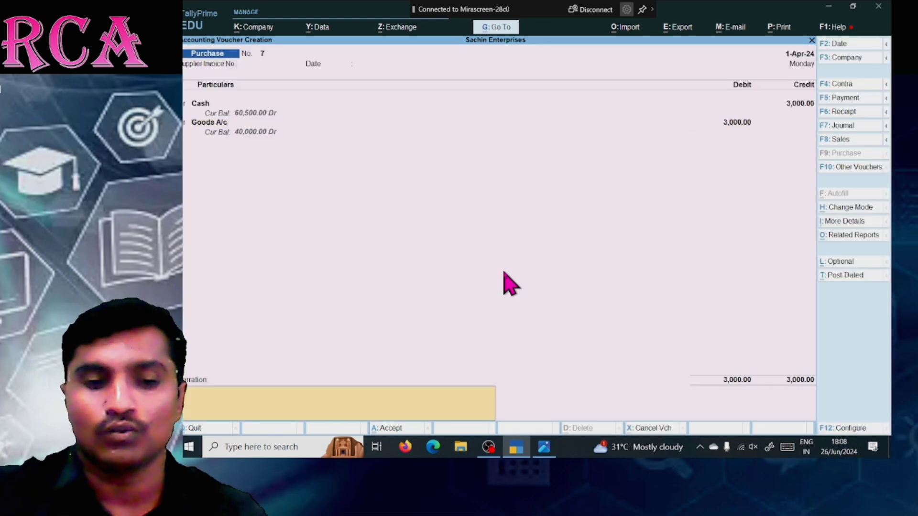
key(Return)
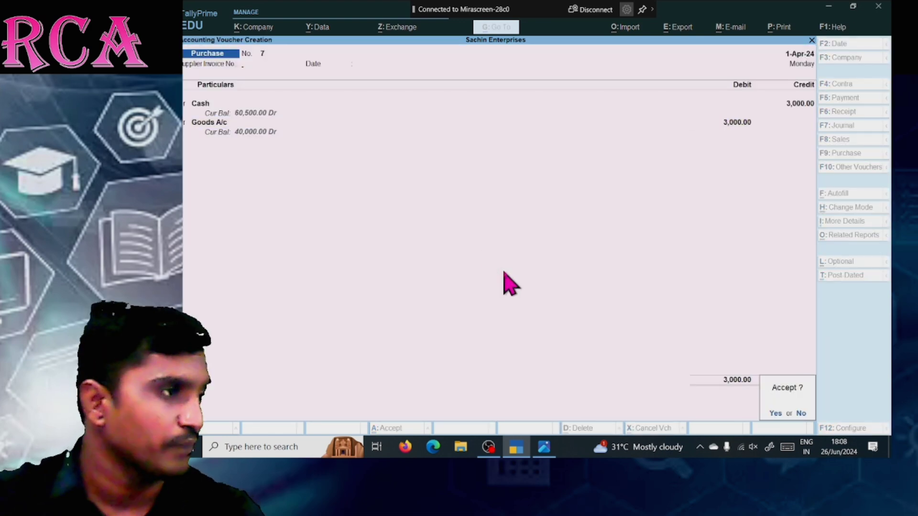
key(y)
Check transaction 29 in the assignment and start a receipt voucher with Jayesh Agencies on the credit line
key(alt+Tab)
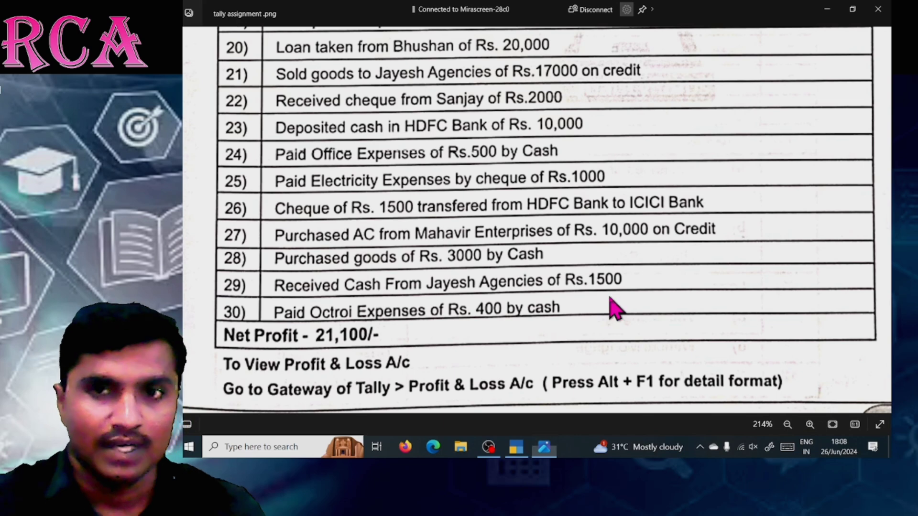
key(alt+Tab)
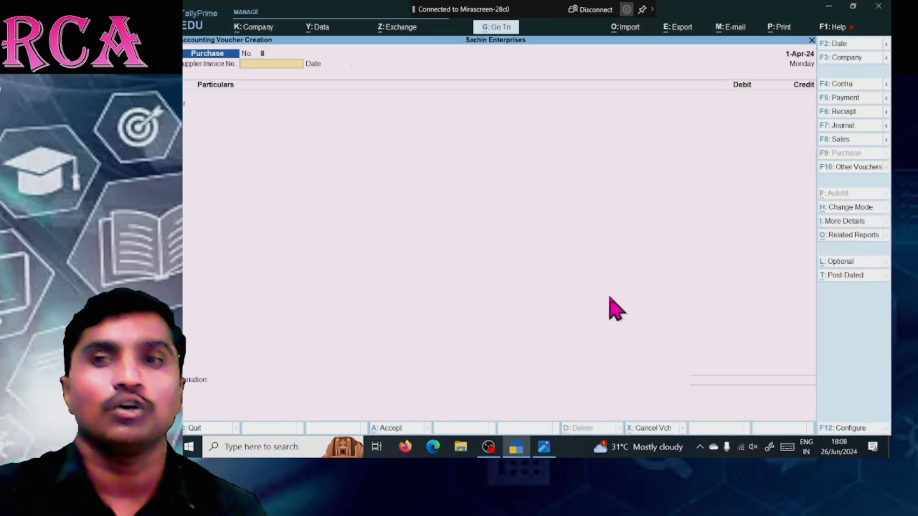
key(F6)
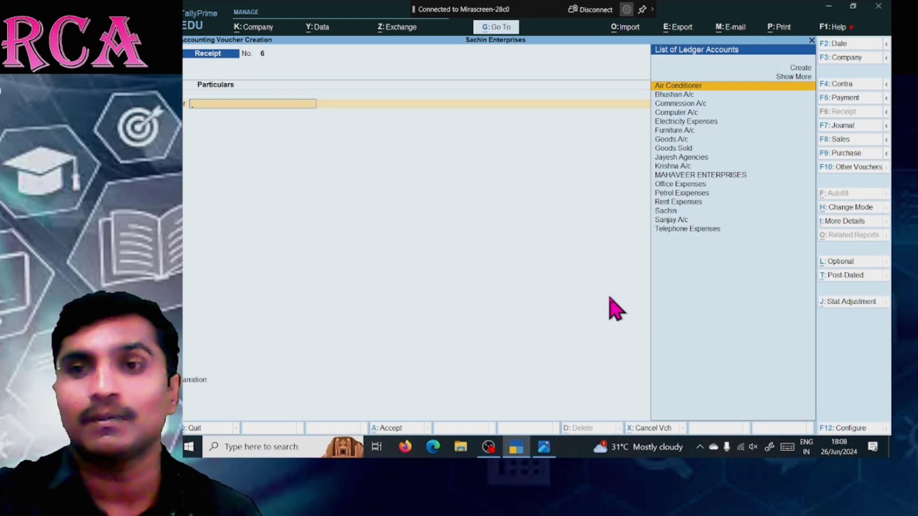
text(Jay)
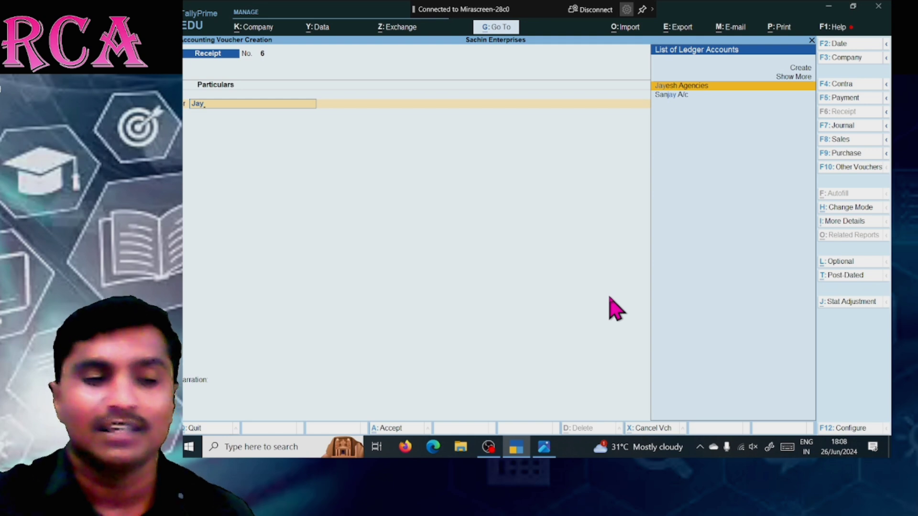
key(Return)
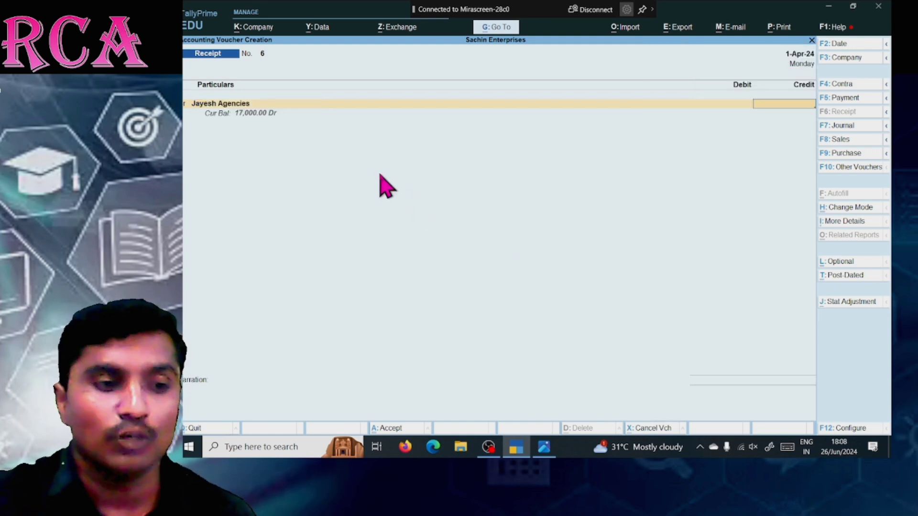
Check the receipt amount in the assignment and credit Jayesh Agencies with 1500, allocated to Agst Ref 5
key(alt+Tab)
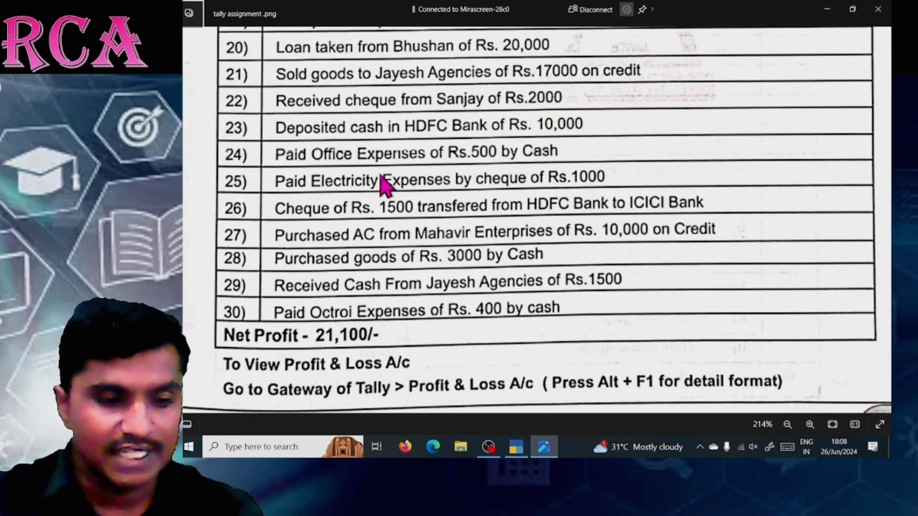
key(alt+Tab)
text(1500)
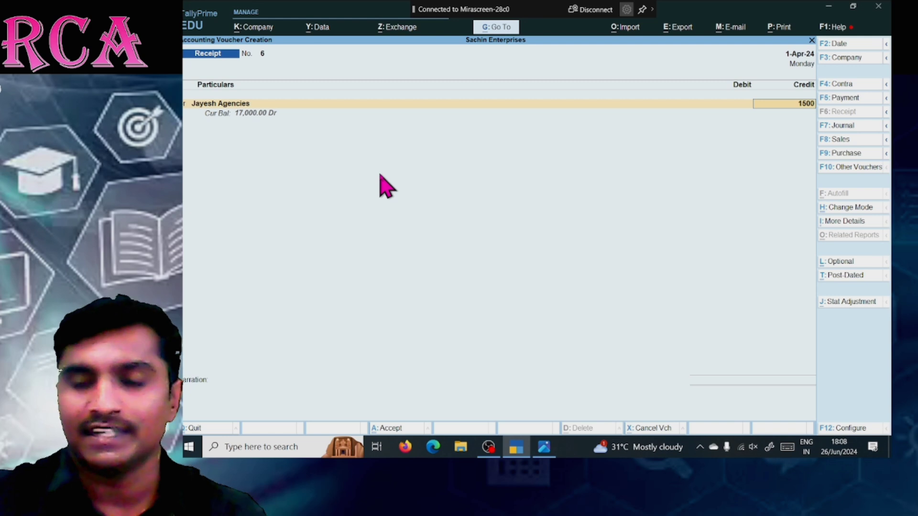
key(Return)
key(Return)
key(Return)
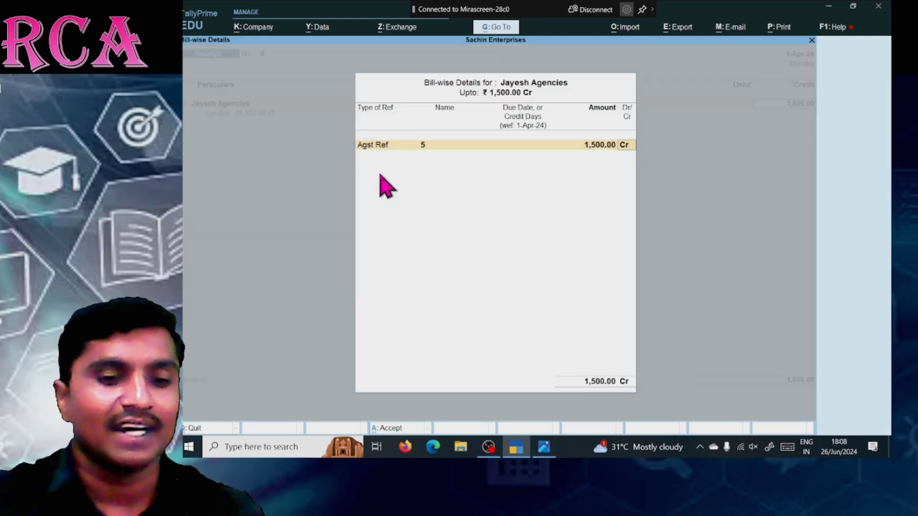
key(Return)
key(Return)
Check the payment mode of transaction 29, debit Cash with 1,500 using default party details, and save the receipt without a narration
key(alt+Tab)
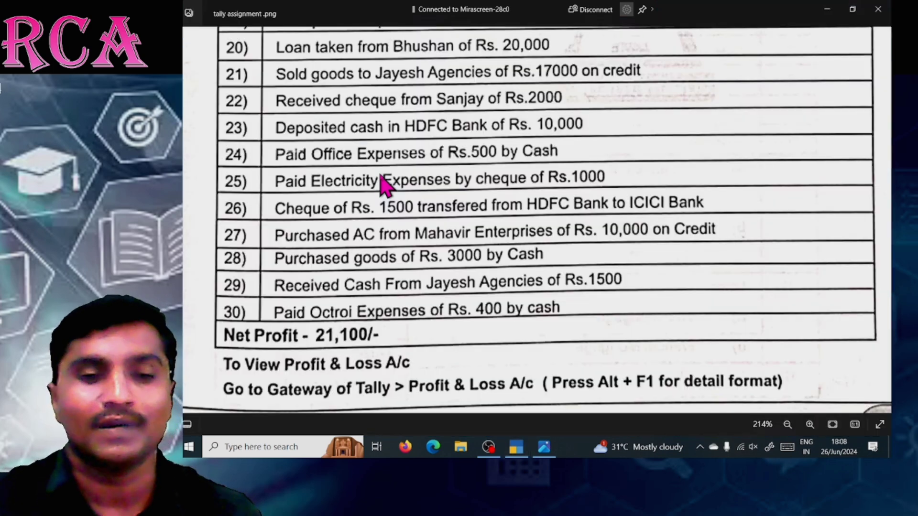
key(alt+Tab)
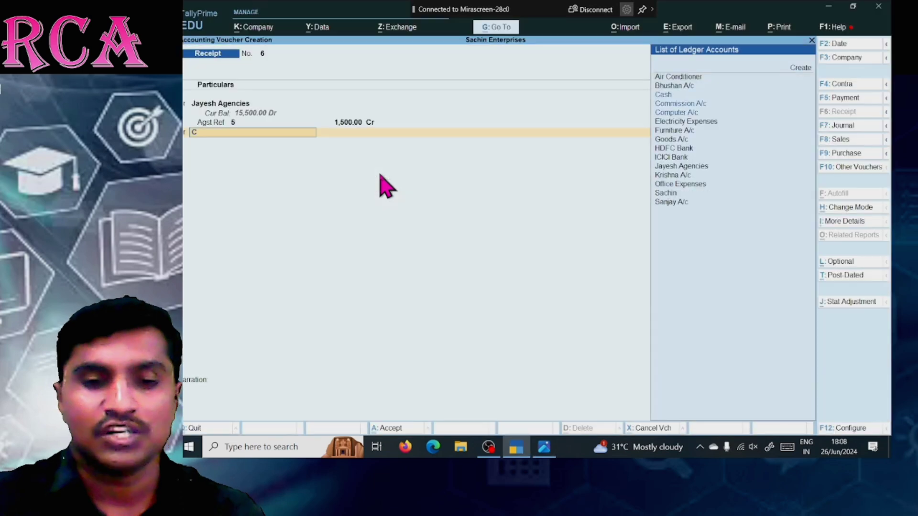
text(Cas)
key(Return)
key(Return)
key(Return)
key(Return)
key(Return)
key(Return)
key(Return)
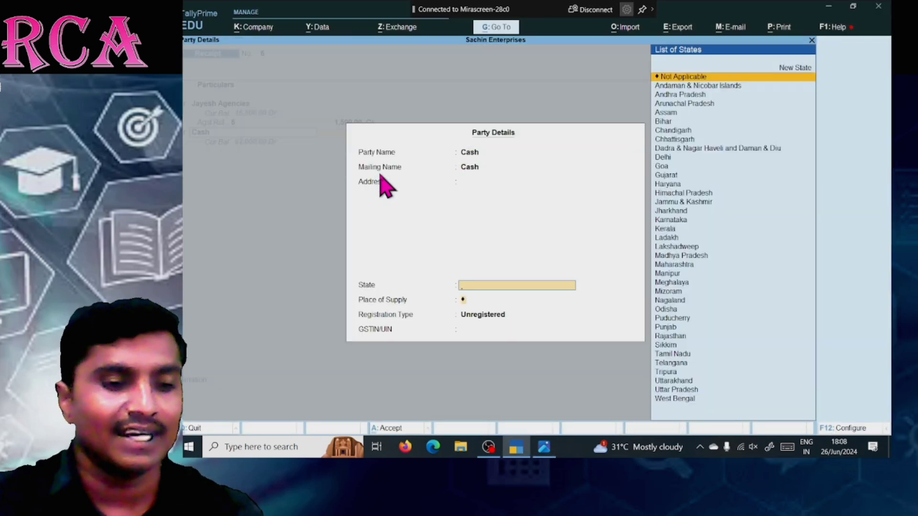
key(Return)
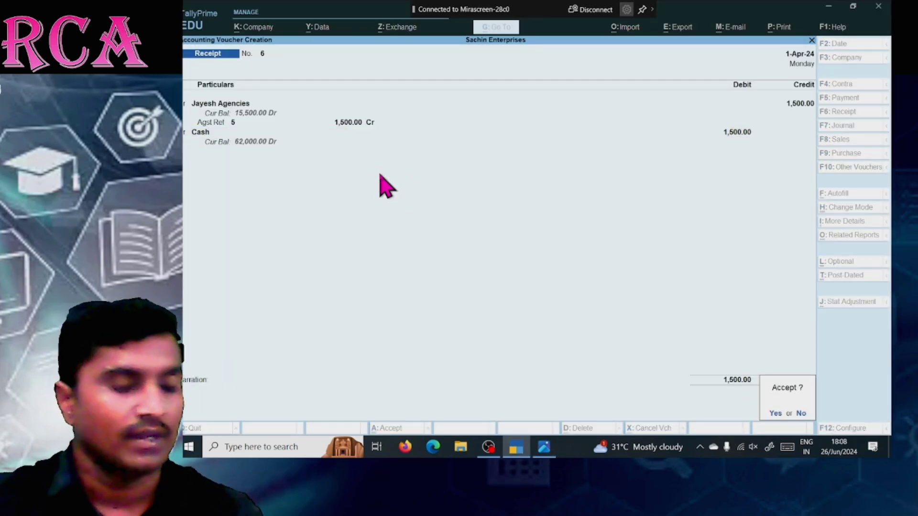
key(Return)
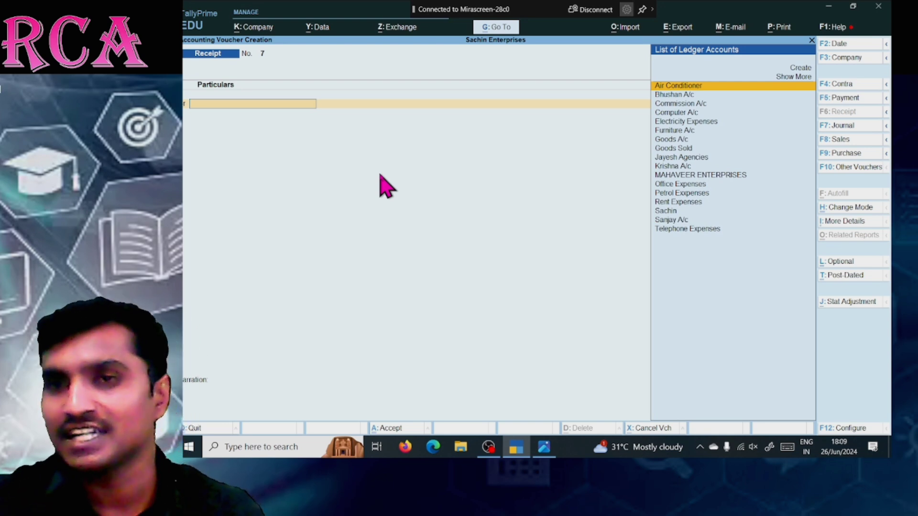
Check transaction 30 in the assignment and start a payment voucher
key(alt+Tab)
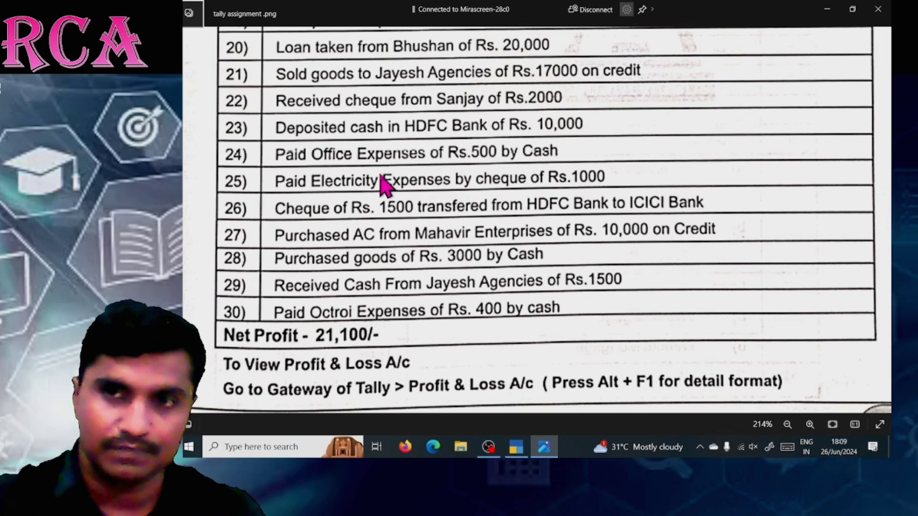
key(alt+Tab)
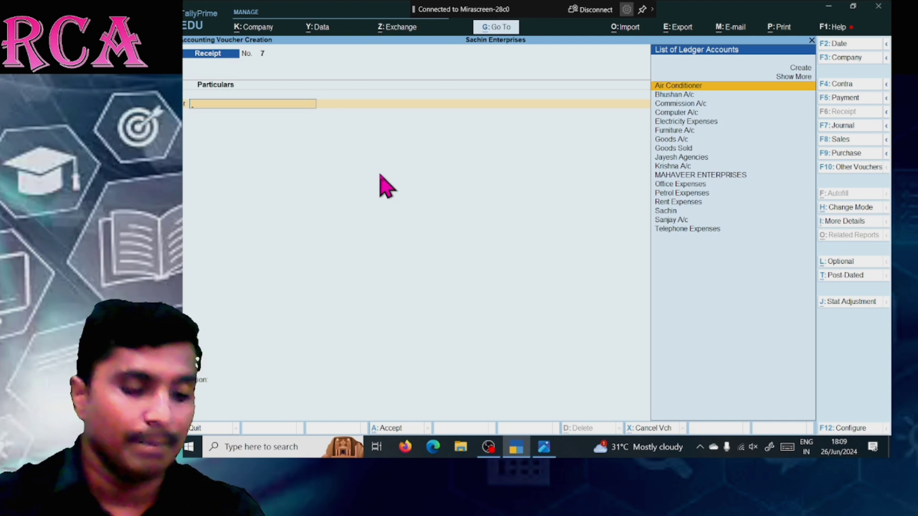
key(F5)
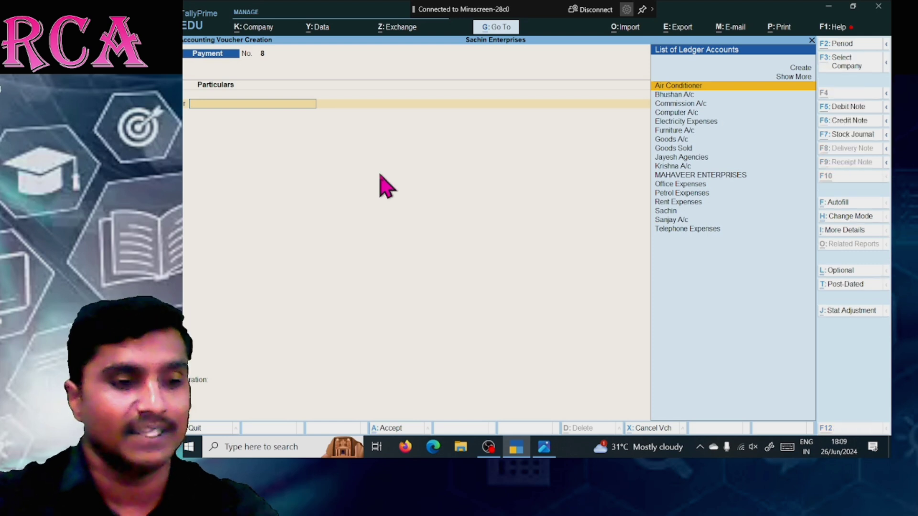
Create a ledger named Octrai Exp from the payment's debit line and group it under Indirect Expenses
key(alt+c)
text(Oct)
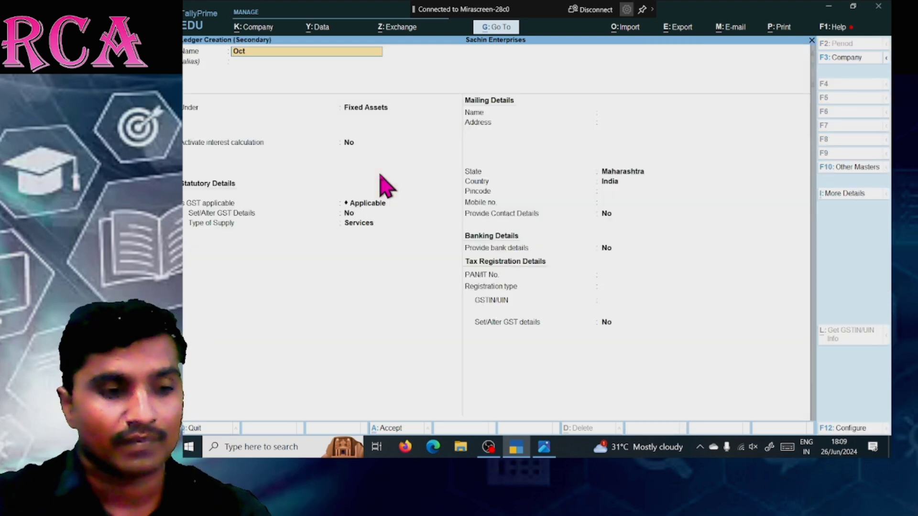
text(rai Exp)
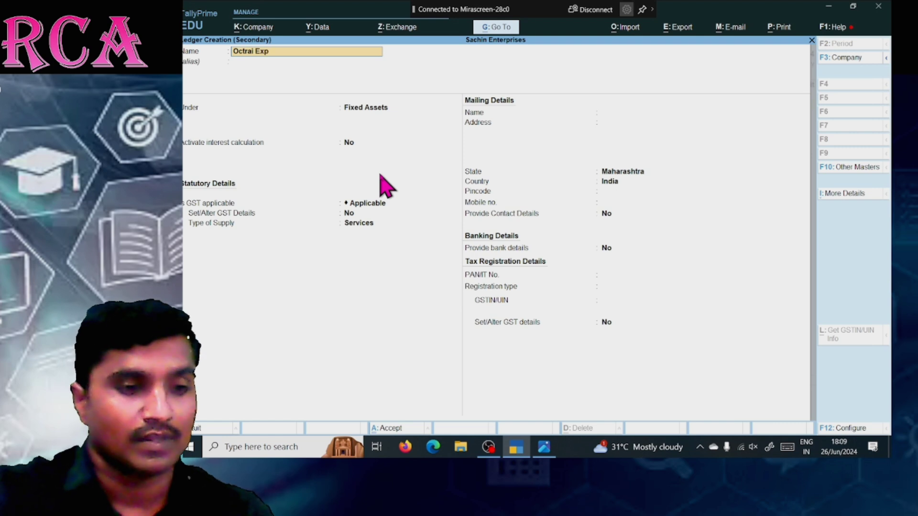
key(Return)
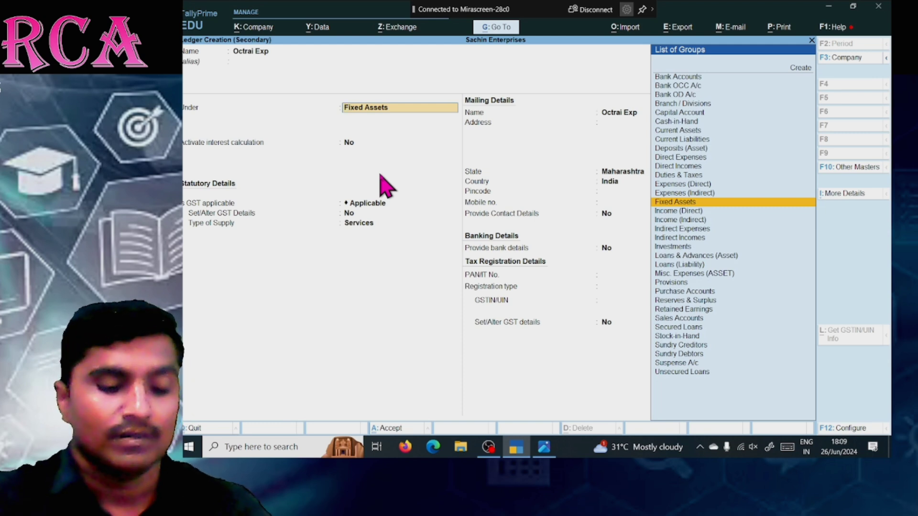
text(Ind)
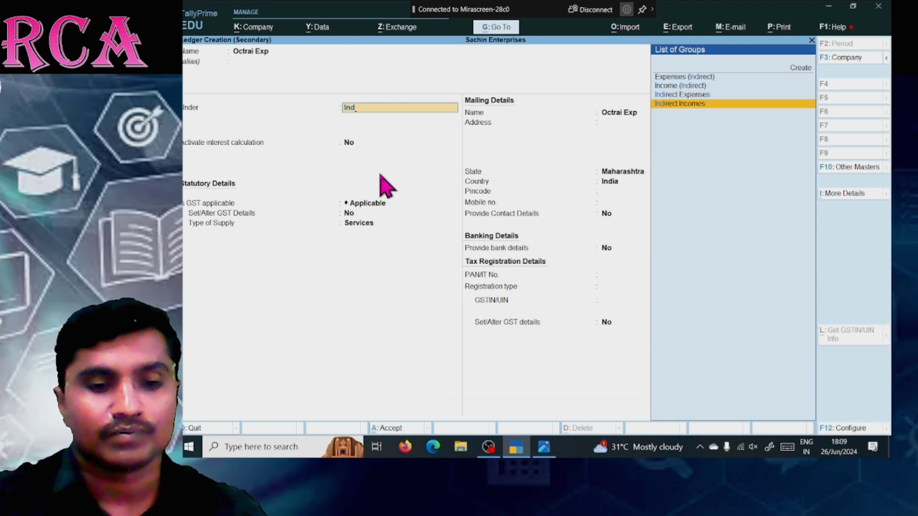
key(Up)
key(Return)
Keep the default ledger type, statutory and bank details for the expense ledger and save it
key(Return)
key(Return)
key(Return)
key(Return)
key(Return)
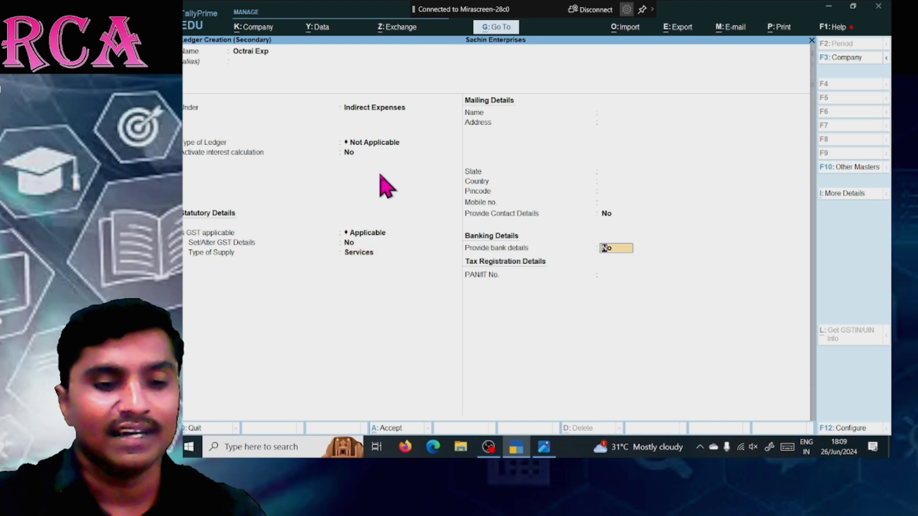
key(Return)
key(Return)
key(Return)
Check the amount of transaction 30 in the assignment and debit Octrai Exp with 400
key(alt+Tab)
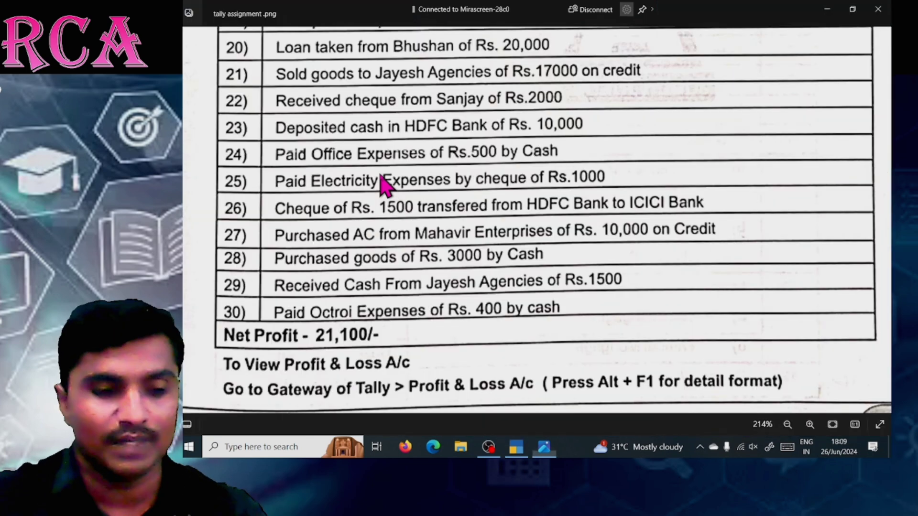
key(alt+Tab)
text(400)
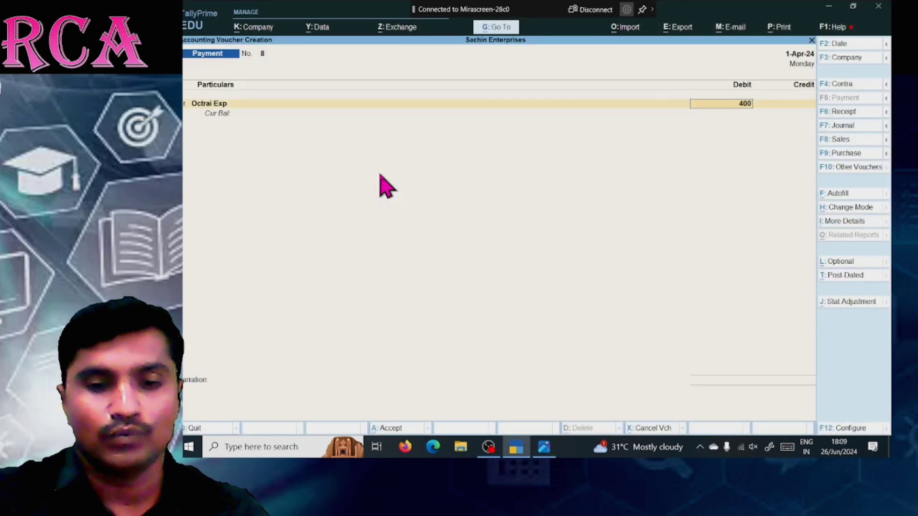
key(Return)
Credit Cash with 400 and save the payment voucher without a narration
text(Cas)
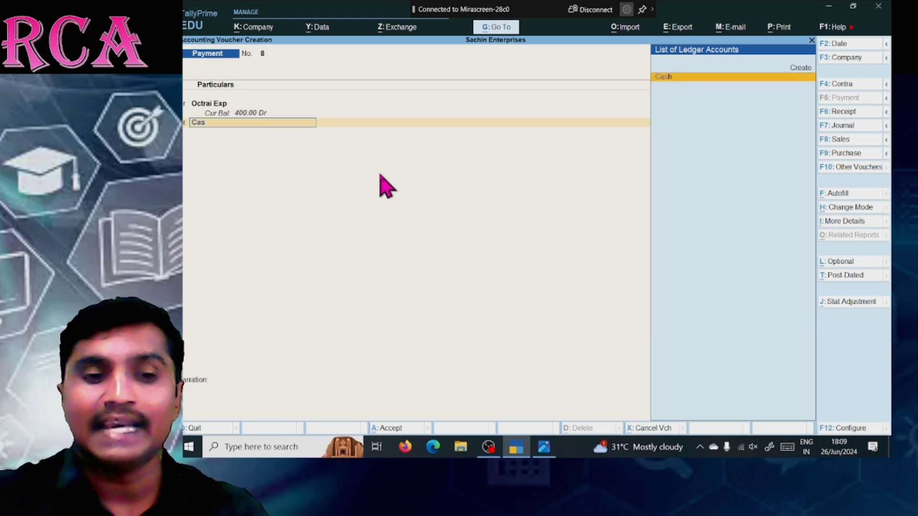
key(Return)
key(Return)
key(Return)
key(Return)
key(Return)
key(Return)
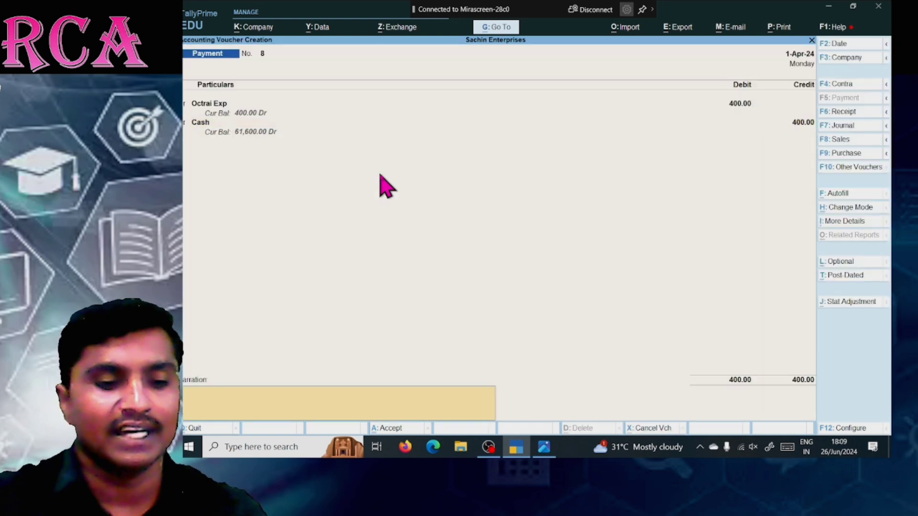
key(Return)
key(Return)
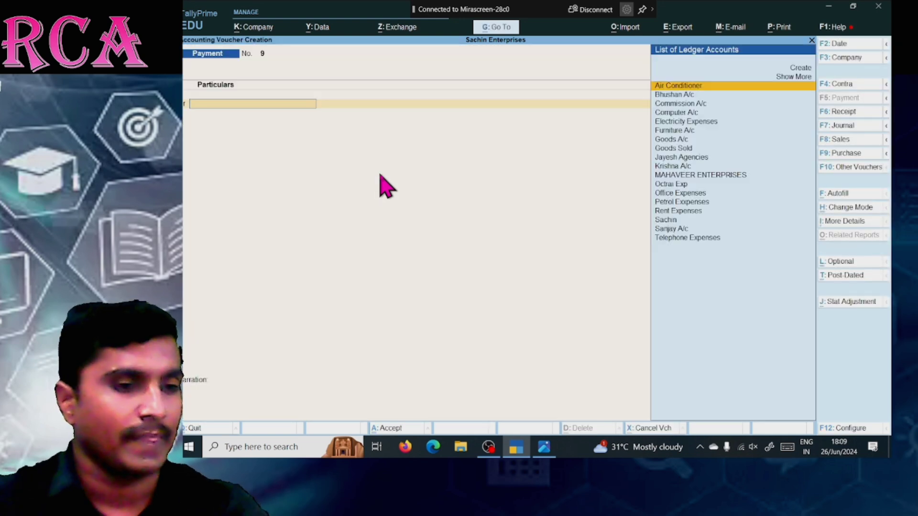
Leave voucher entry and check the assignment's expected net profit and its instructions for viewing the Profit & Loss A/c
key(Escape)
key(Return)
key(alt+Tab)
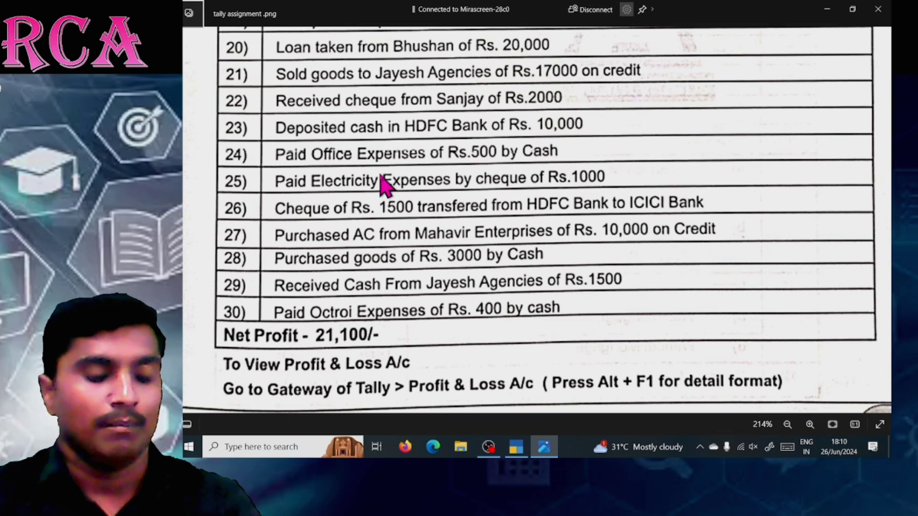
key(alt+Tab)
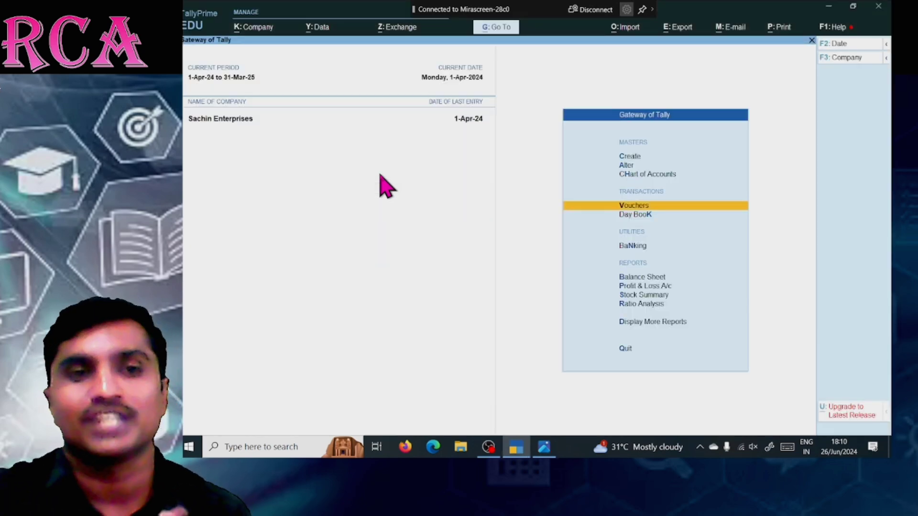
key(alt+Tab)
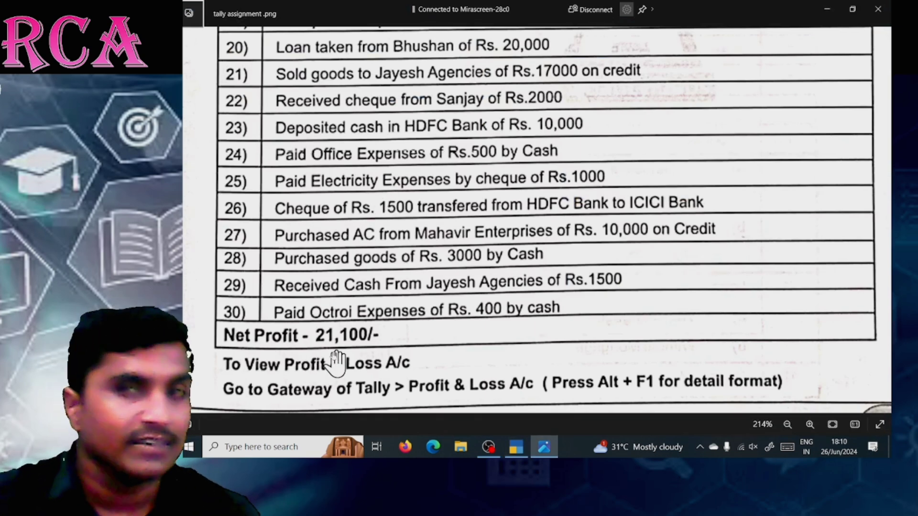
key(alt+Tab)
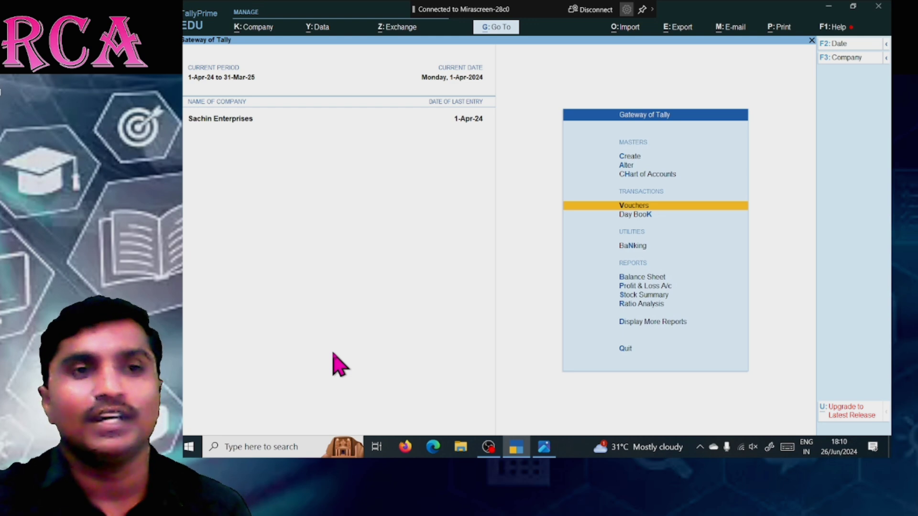
Open the Profit & Loss A/c, compare its nett profit with the assignment, and review the report in detailed format
key(Down)
key(Down)
key(Down)
key(Down)
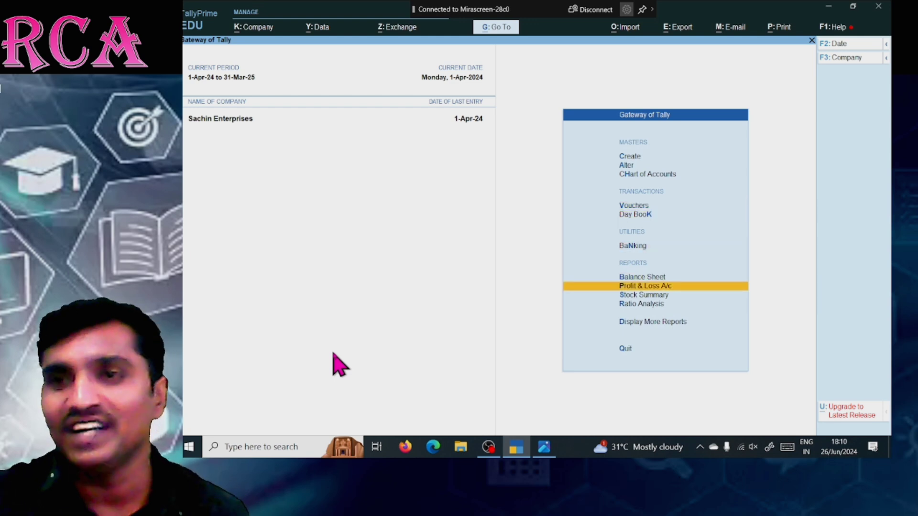
key(Return)
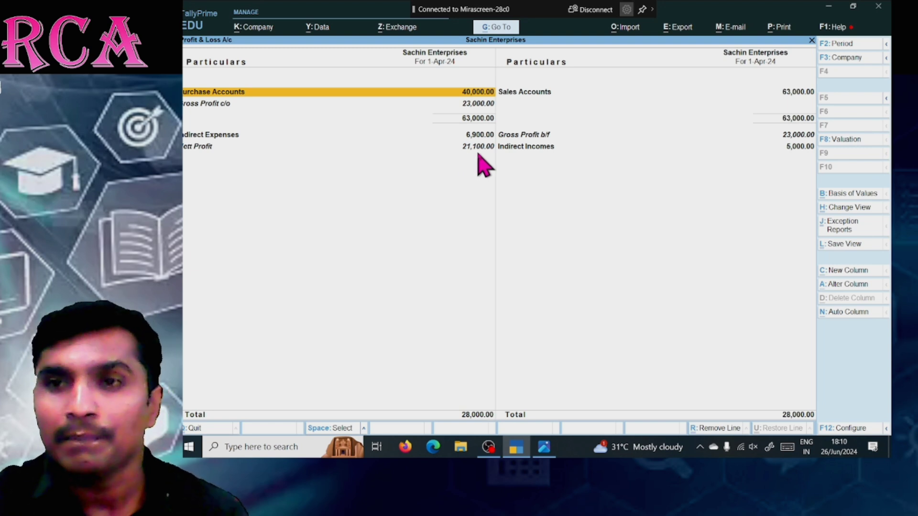
key(alt+Tab)
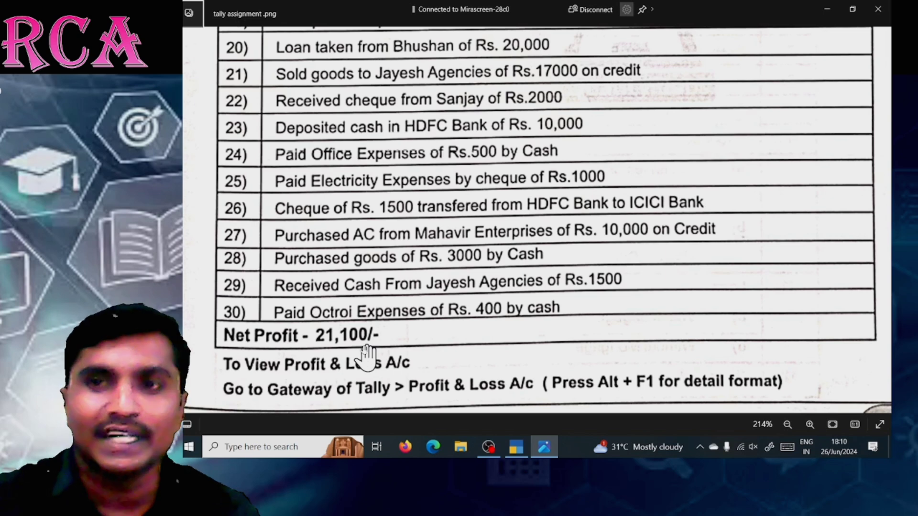
key(alt+Tab)
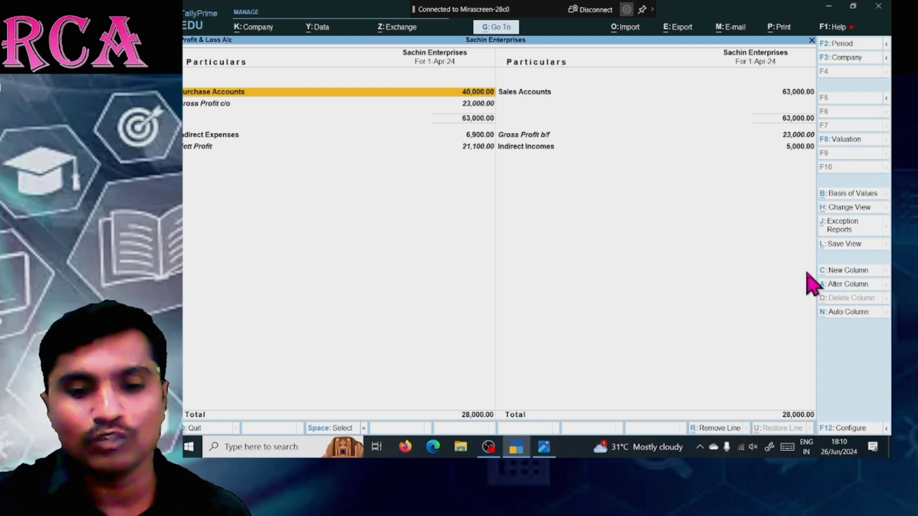
key(alt+F5)
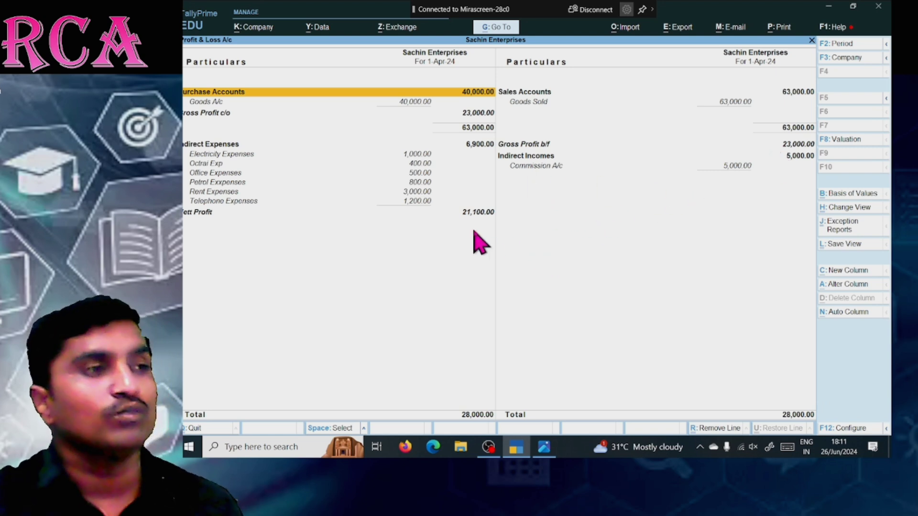
key(Escape)
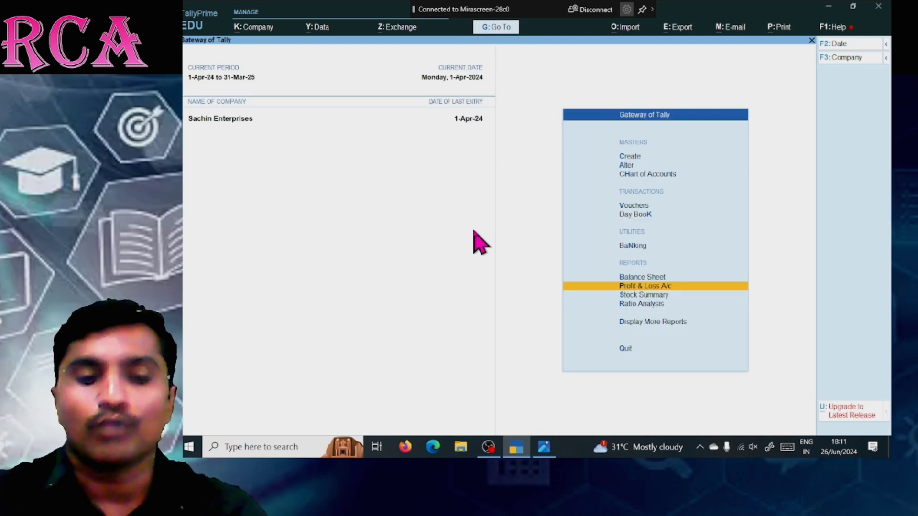
Open the Balance Sheet and examine the ledger balances that make up Fixed Assets
key(b)
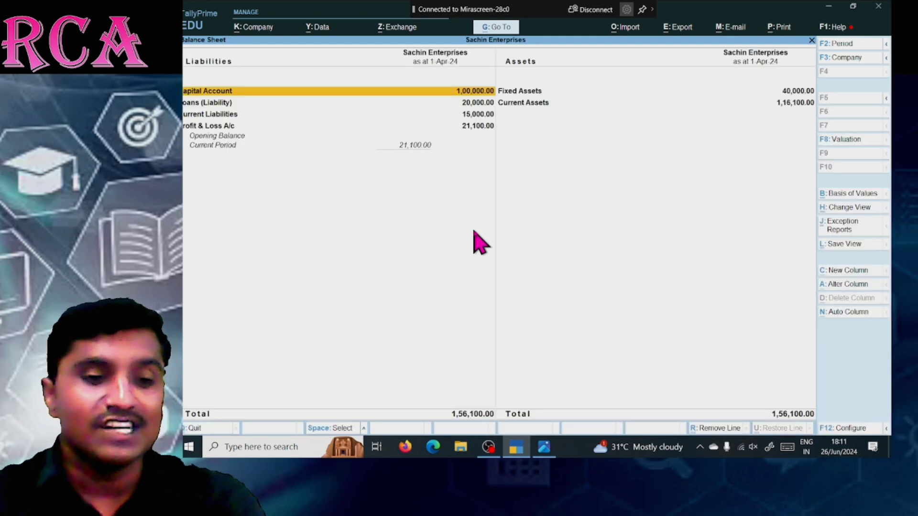
key(Down)
key(Right)
key(Up)
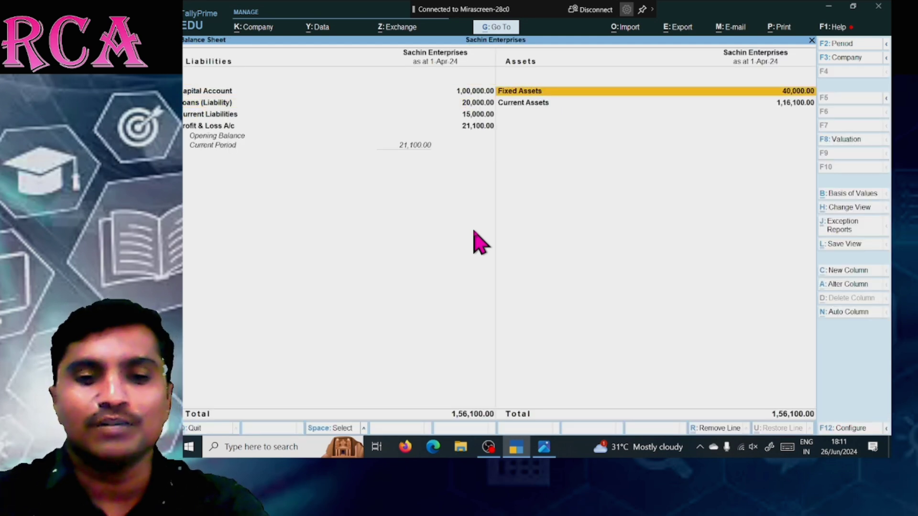
key(Return)
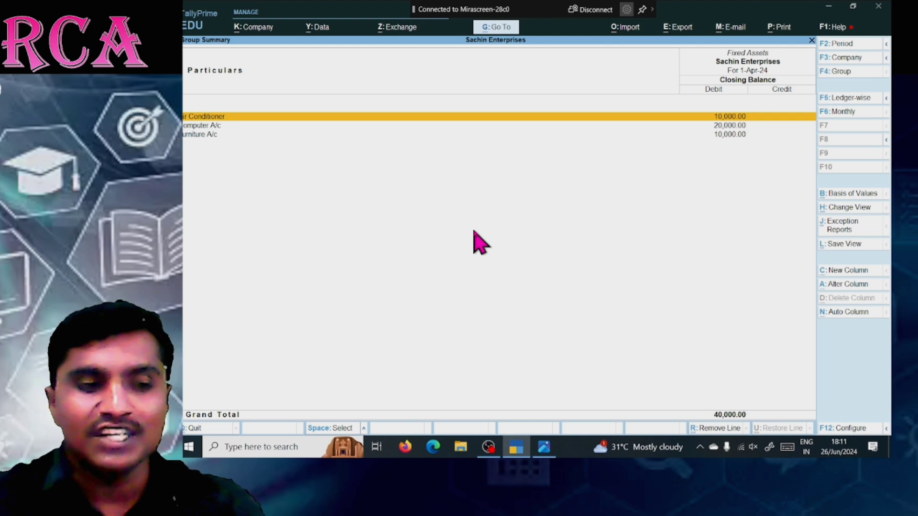
key(Down)
key(Down)
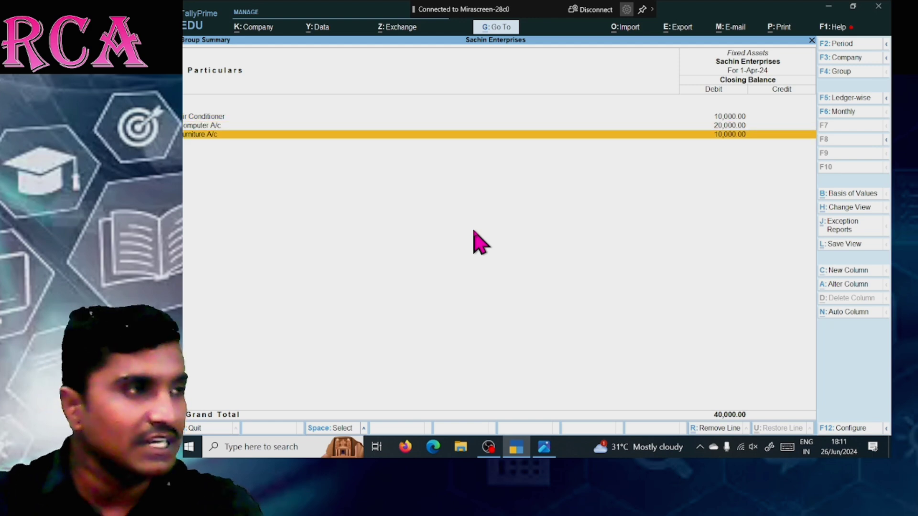
Return to the Balance Sheet and examine the party balances in Sundry Debtors under Current Assets
key(Escape)
key(Down)
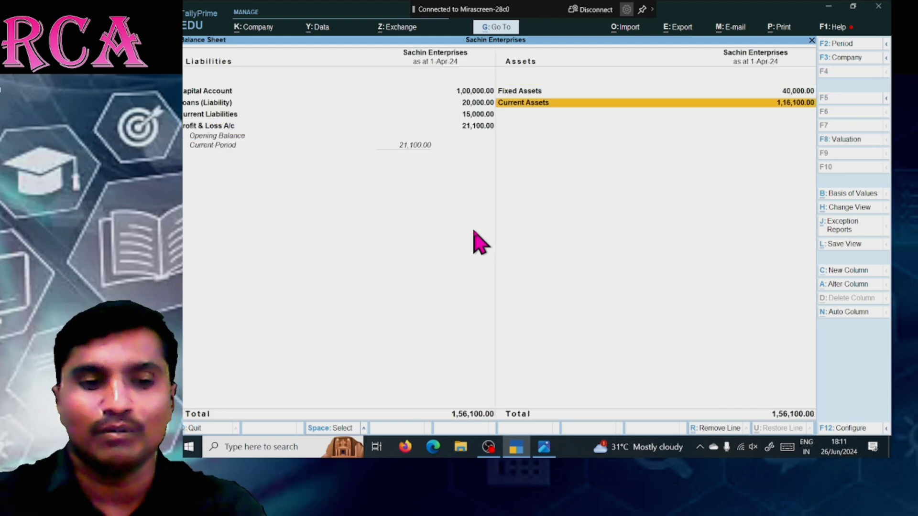
key(Return)
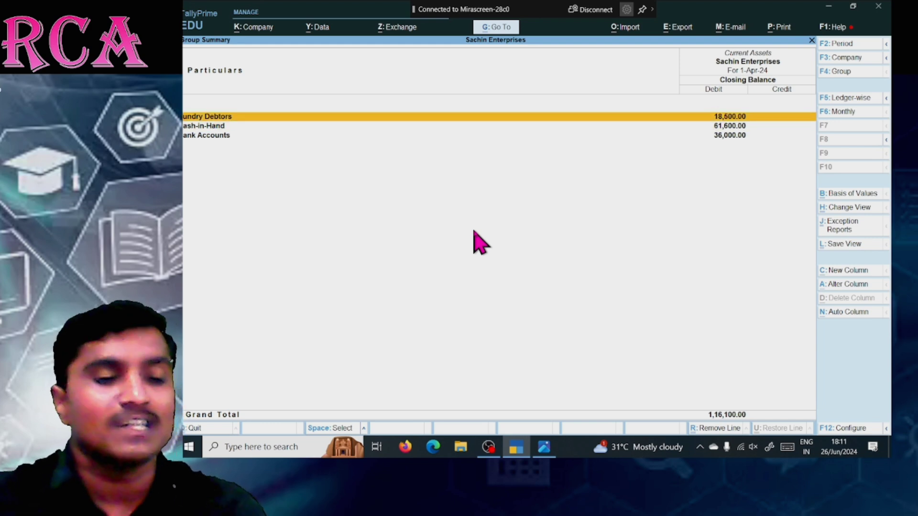
key(Return)
key(Down)
key(Up)
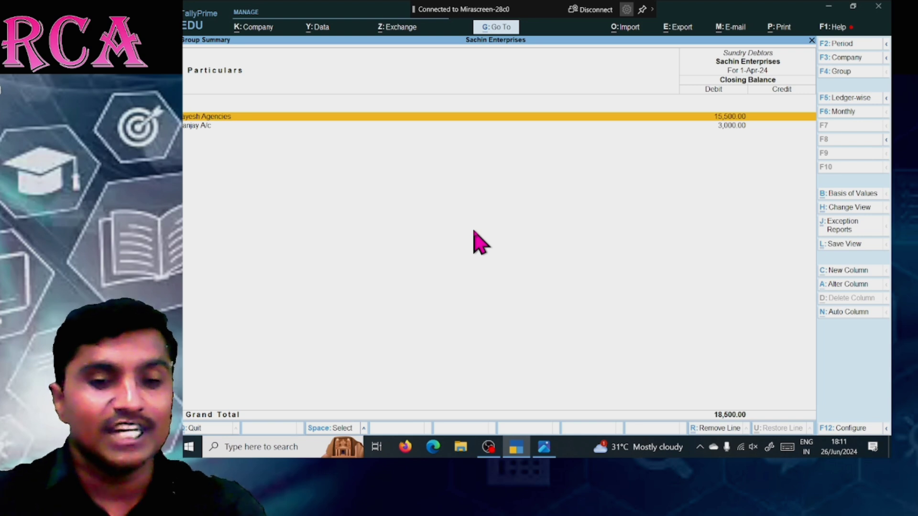
key(Down)
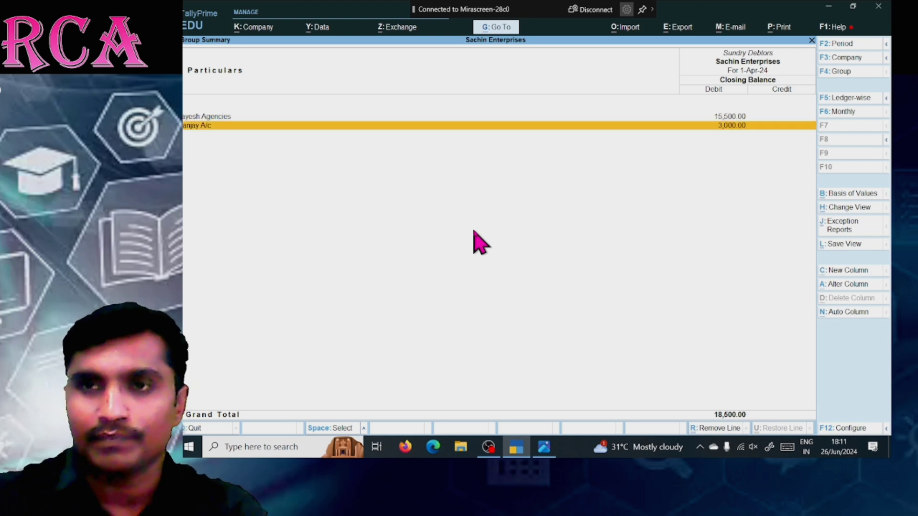
Return to the Current Assets summary, review Cash-in-Hand, and examine the individual balances under Bank Accounts
key(Escape)
key(Down)
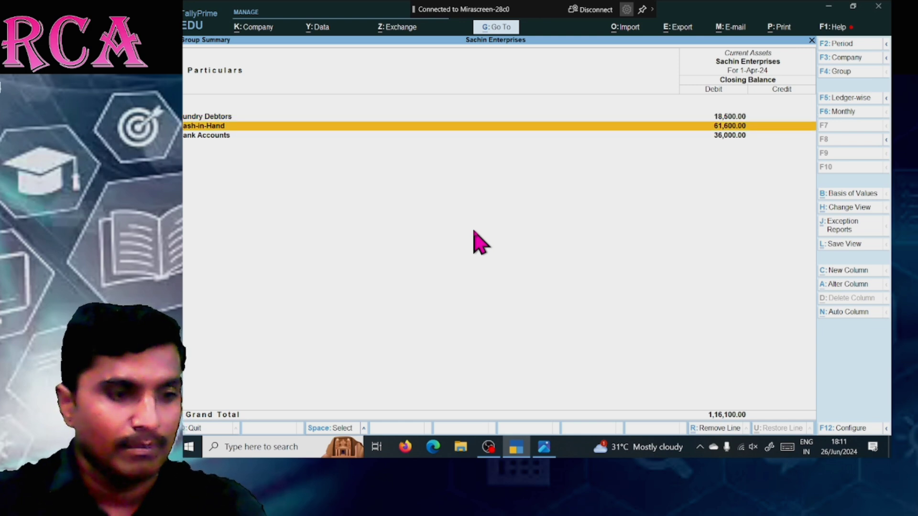
key(Down)
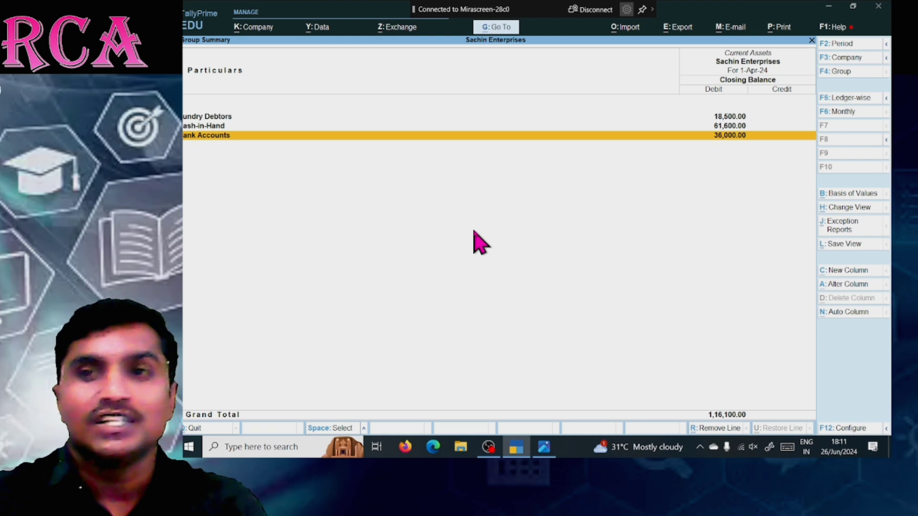
key(Return)
key(Down)
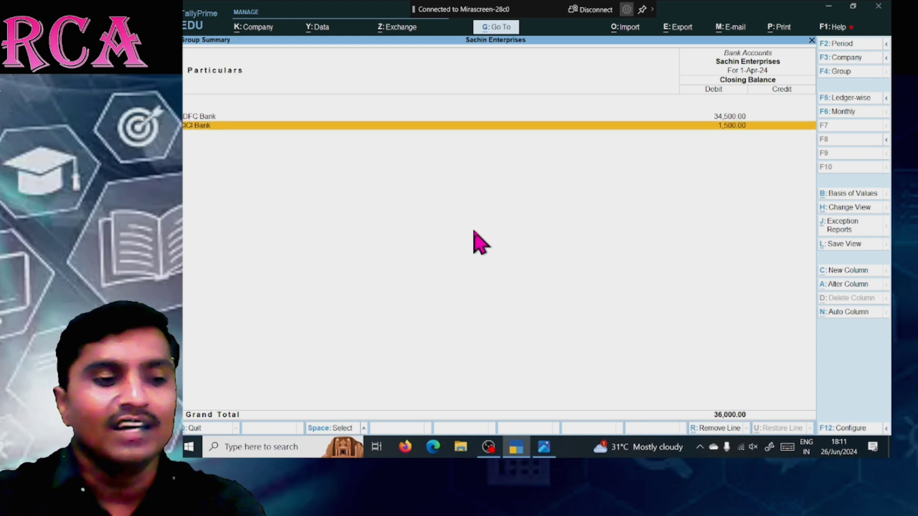
key(Up)
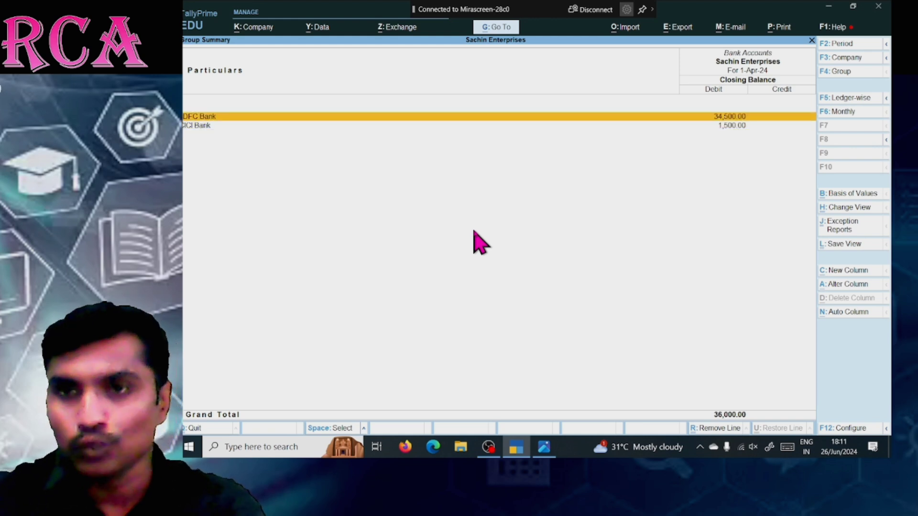
Finish reviewing the bank ledgers, return to the Balance Sheet, and examine the party balances in Sundry Creditors under Current Liabilities
key(Down)
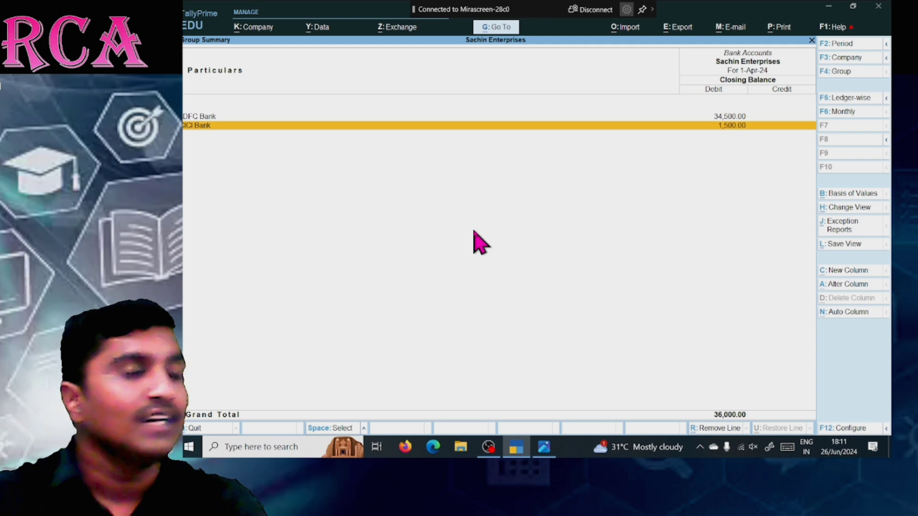
key(Escape)
key(Escape)
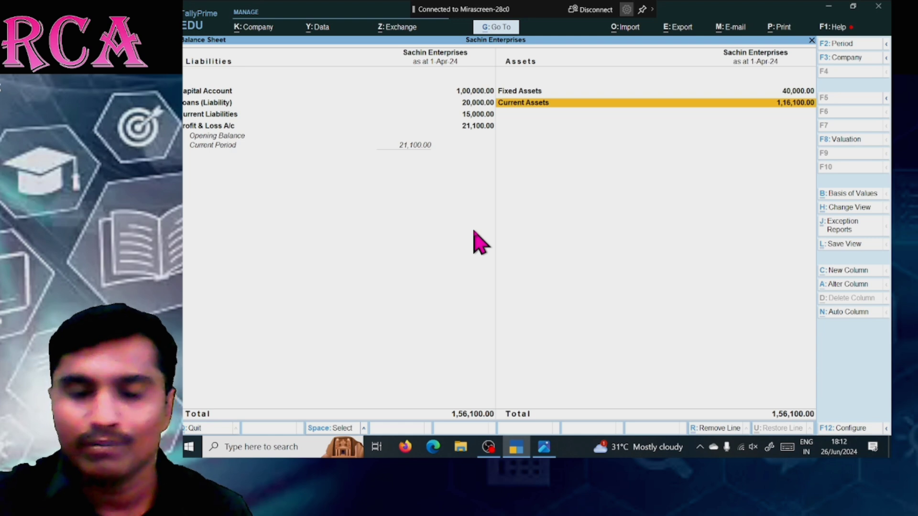
key(Left)
key(Down)
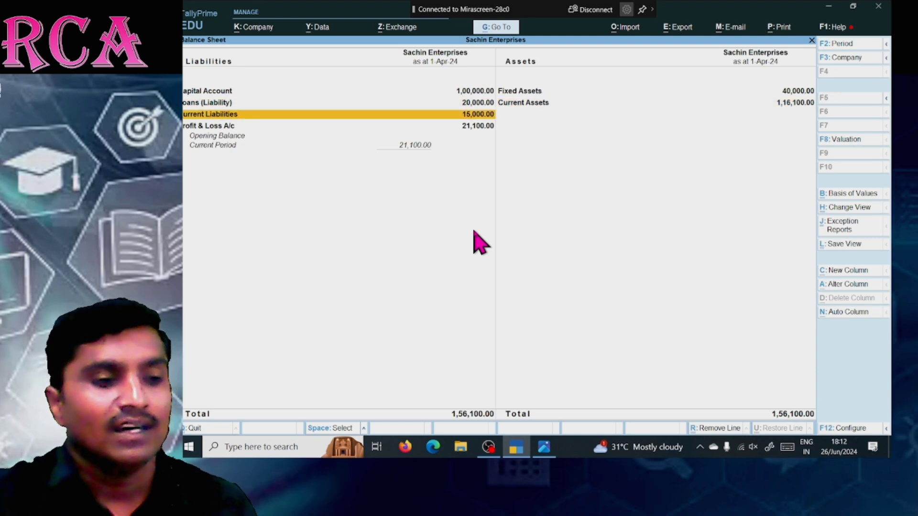
key(Return)
key(Return)
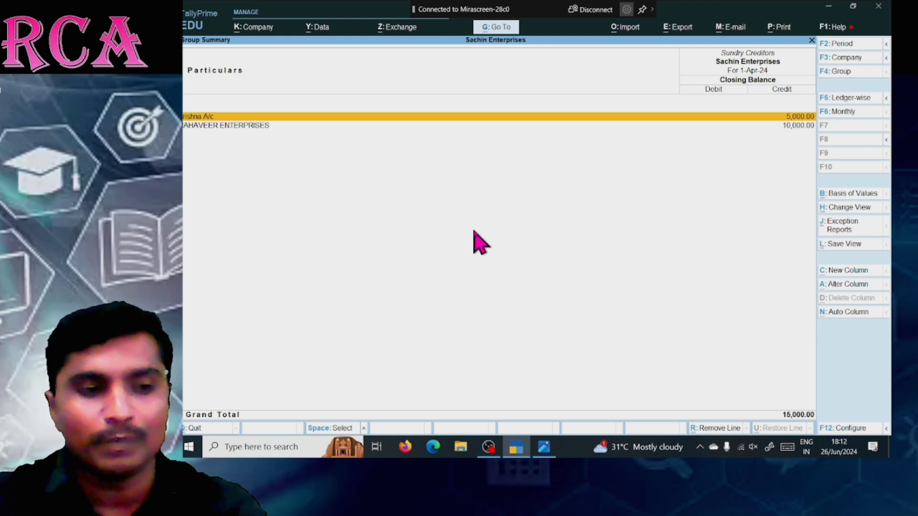
key(Down)
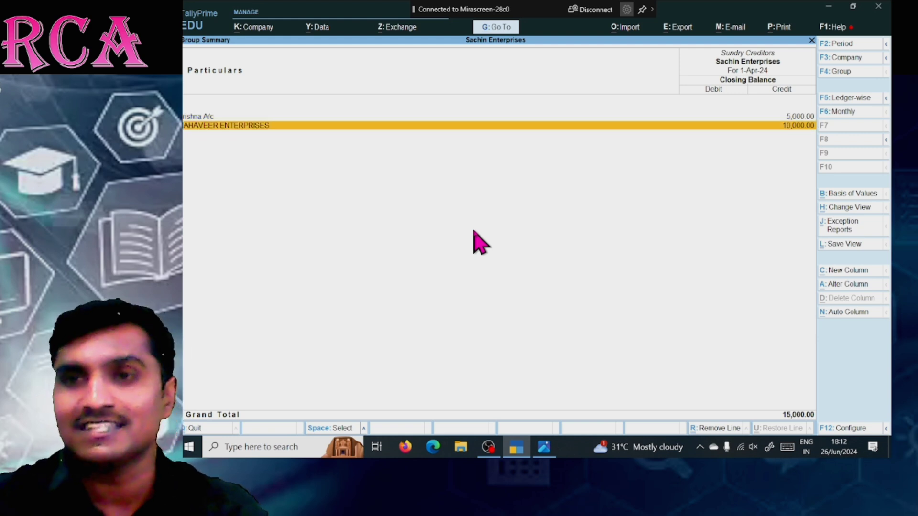
Return to the Balance Sheet and examine the ledger balance in Unsecured Loans under Loans (Liability)
key(Escape)
key(Escape)
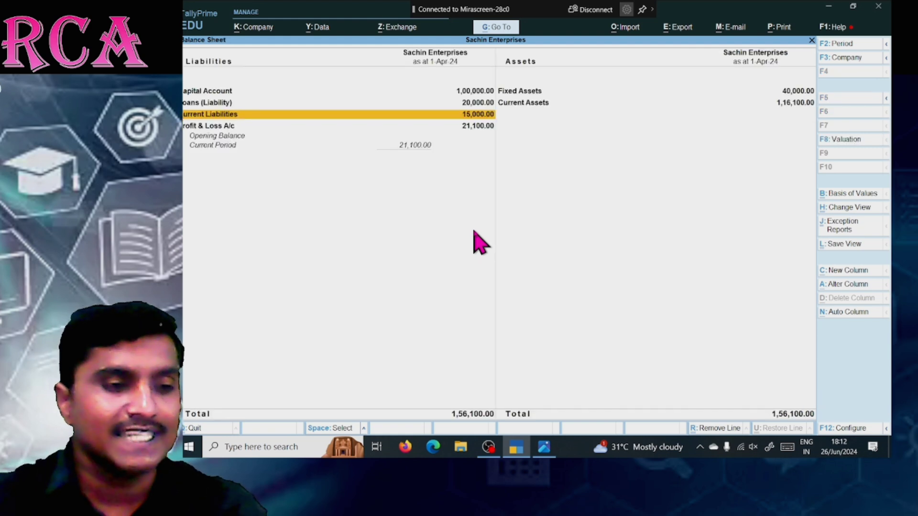
key(Up)
key(Return)
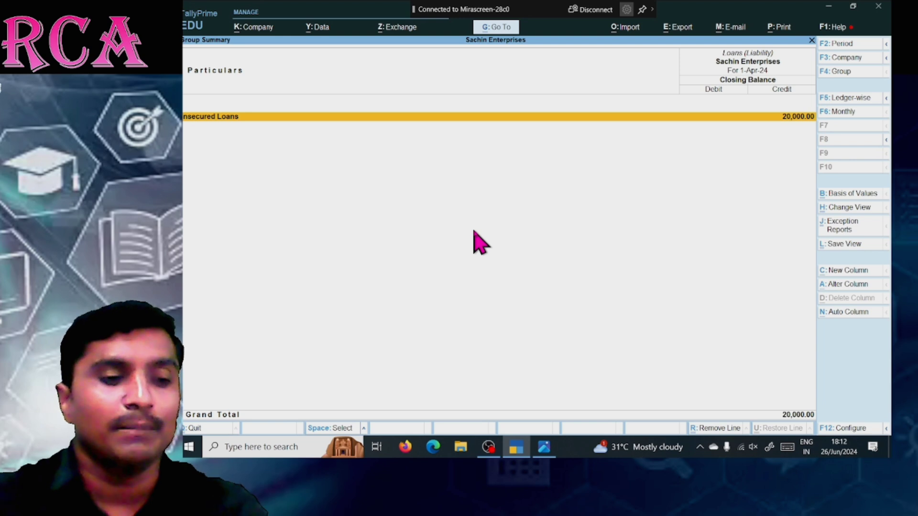
key(Return)
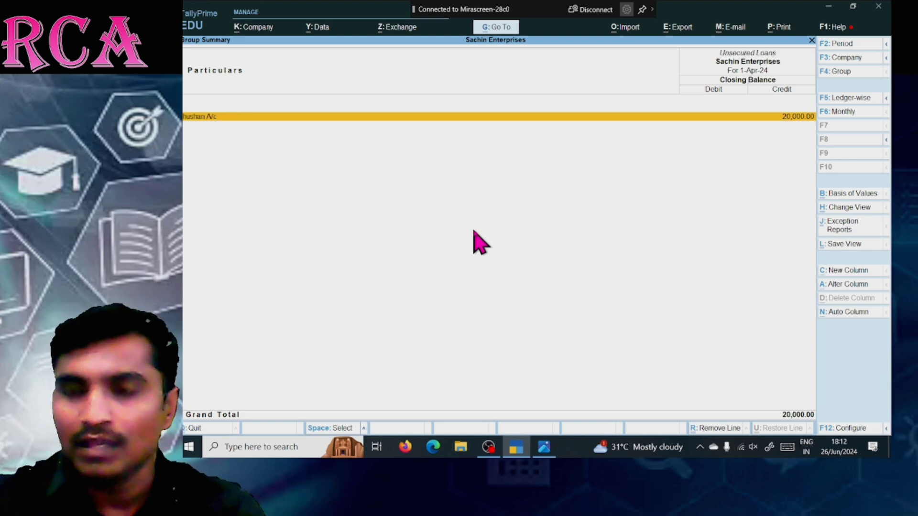
Return to the Balance Sheet, examine the ledger under Capital Account, and close the report back to the Gateway of Tally
key(Escape)
key(Escape)
key(Up)
key(Return)
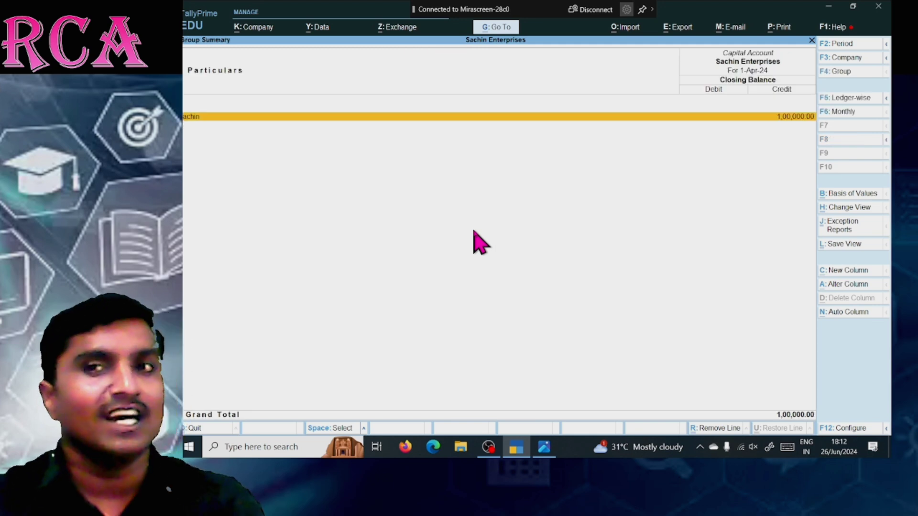
key(Escape)
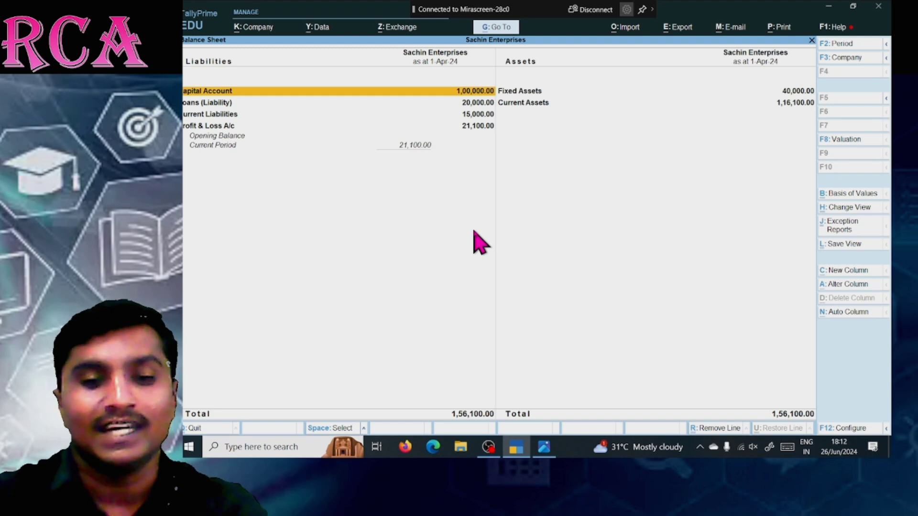
key(Escape)
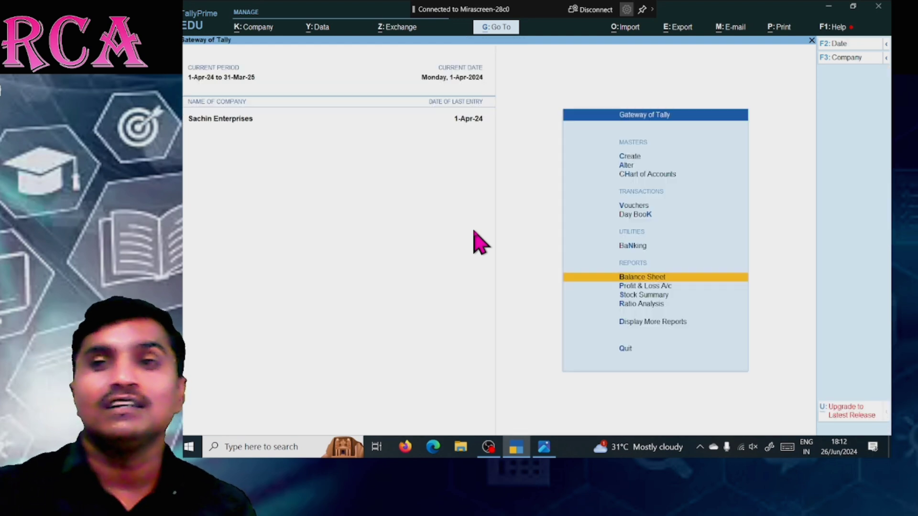